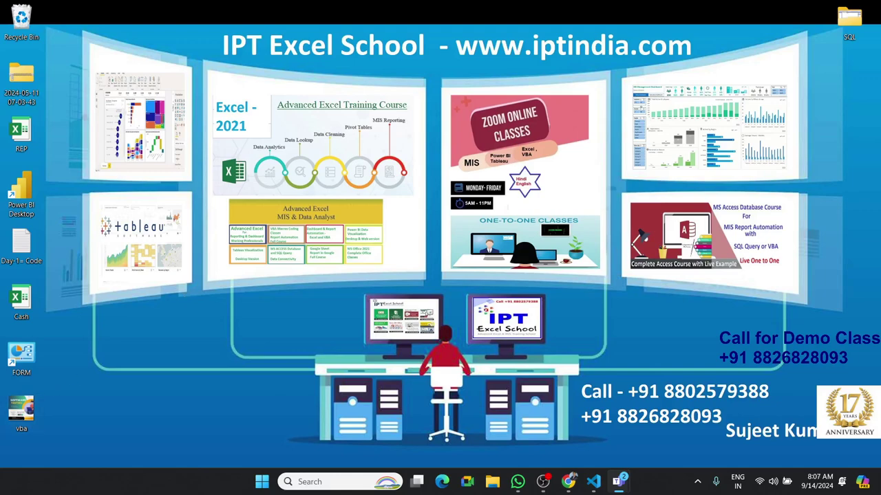
# Open the WhatsApp Image 2024-09-10 at 11.27.55.jpeg VBA Macros flyer from File Explorer.
pyautogui.click(492, 482)
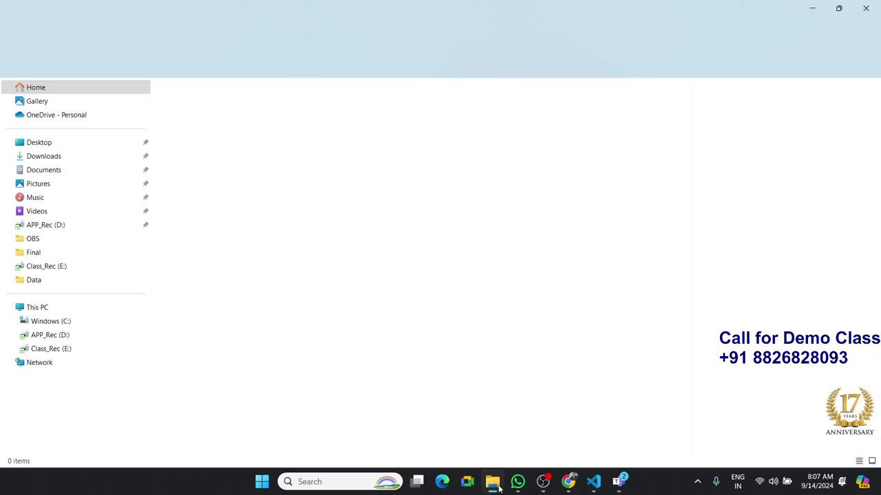
pyautogui.moveTo(440, 7); pyautogui.dragTo(880, 130)
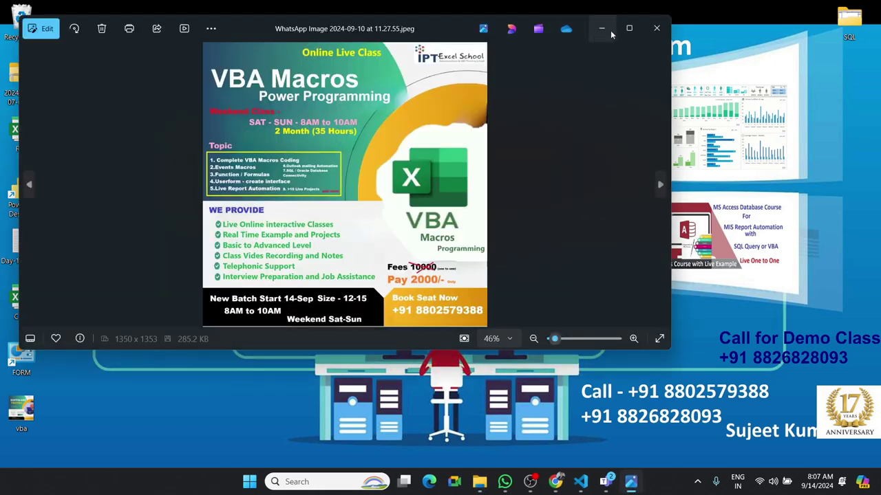
# Maximize the Photos window so the VBA Macros flyer fills the screen.
pyautogui.click(628, 29)
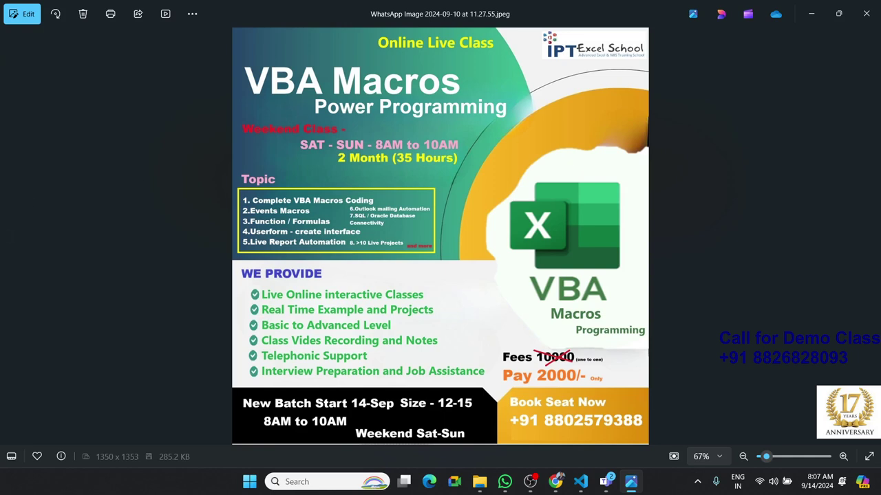
pyautogui.click(605, 481)
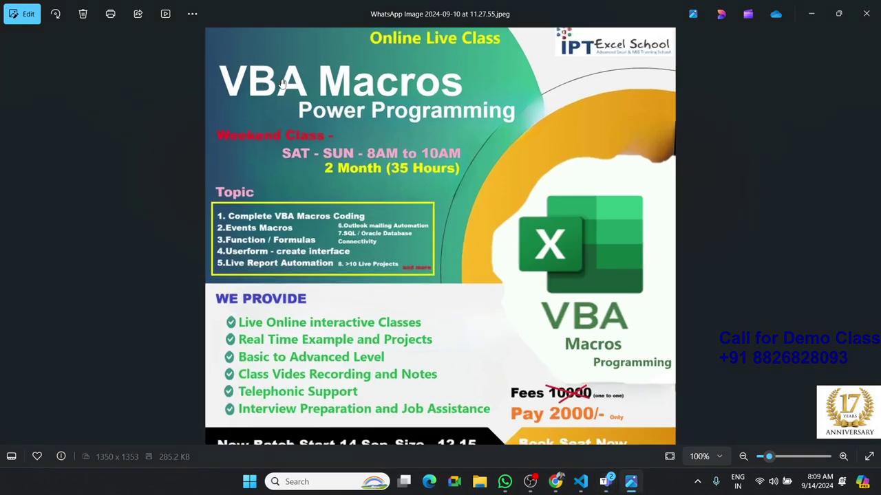
# Zoom the flyer to 100% to read its topics, back to 75%, then bring up the Excel_VBA_Macros PDF.
pyautogui.scroll(2, 289, 86)
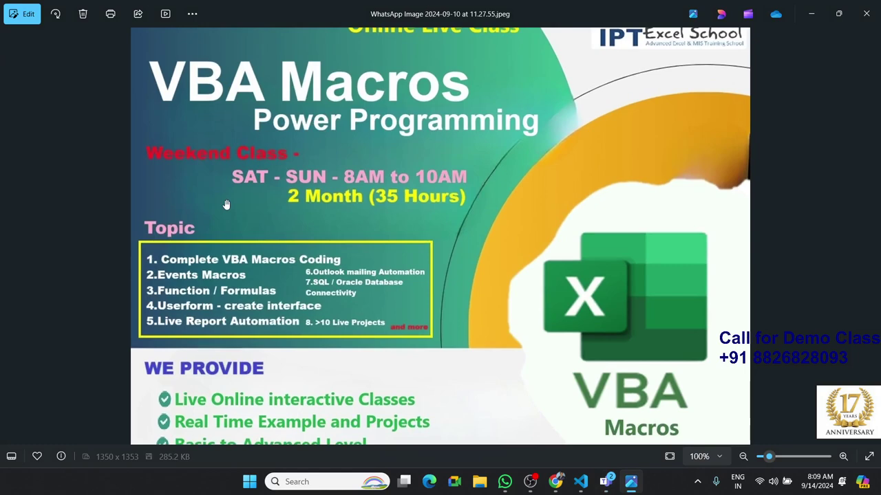
pyautogui.click(178, 265)
pyautogui.click(189, 325)
pyautogui.scroll(-2, 292, 292)
pyautogui.scroll(-1, 293, 291)
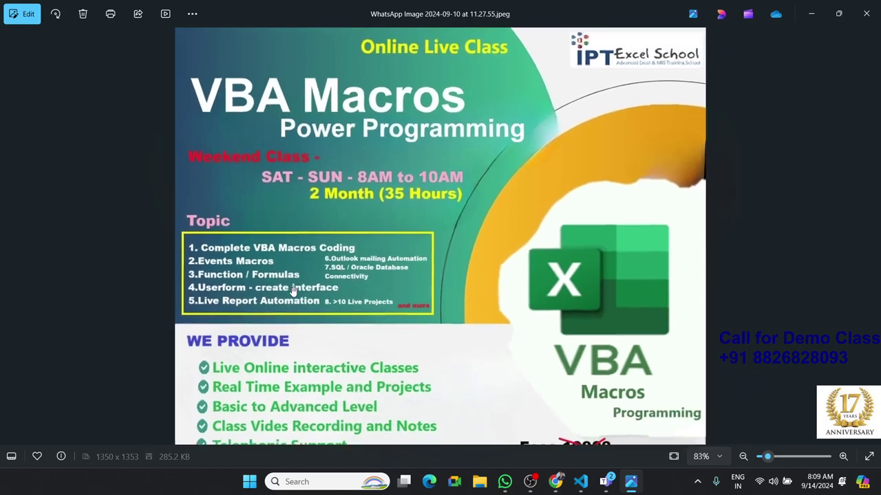
pyautogui.scroll(-1, 289, 289)
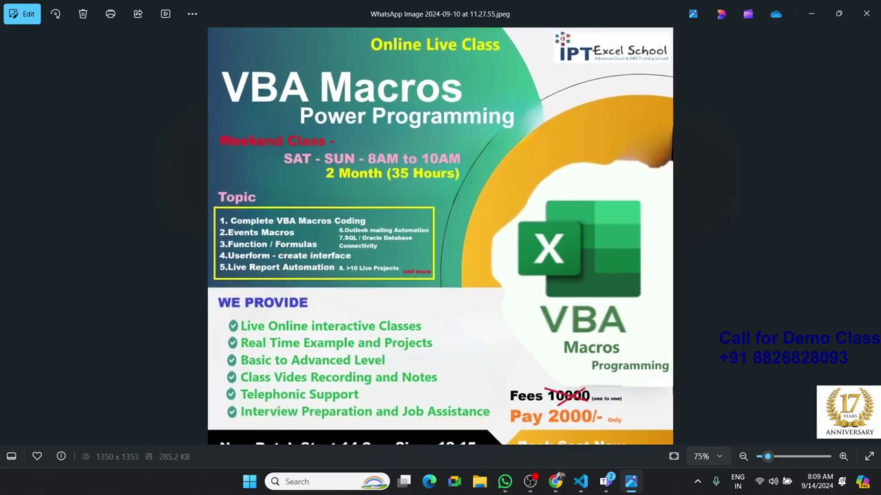
pyautogui.click(555, 482)
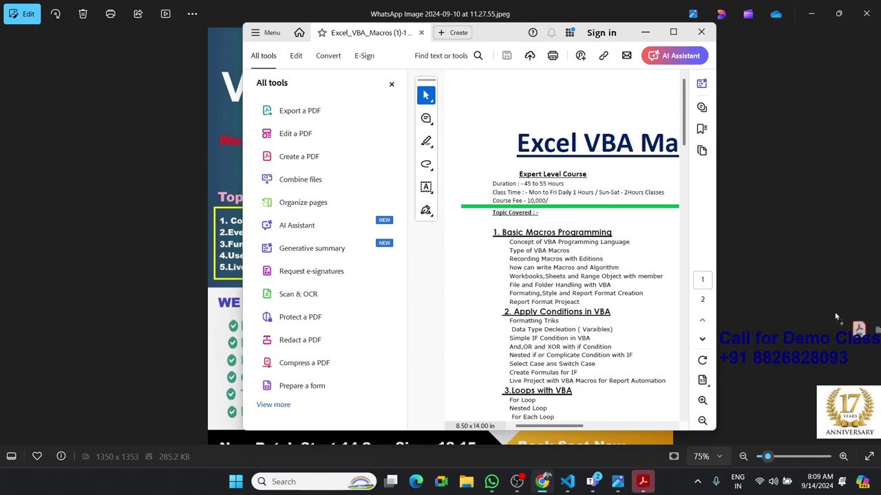
# Maximize Acrobat, close the All tools panel and zoom in on the course outline.
pyautogui.click(673, 32)
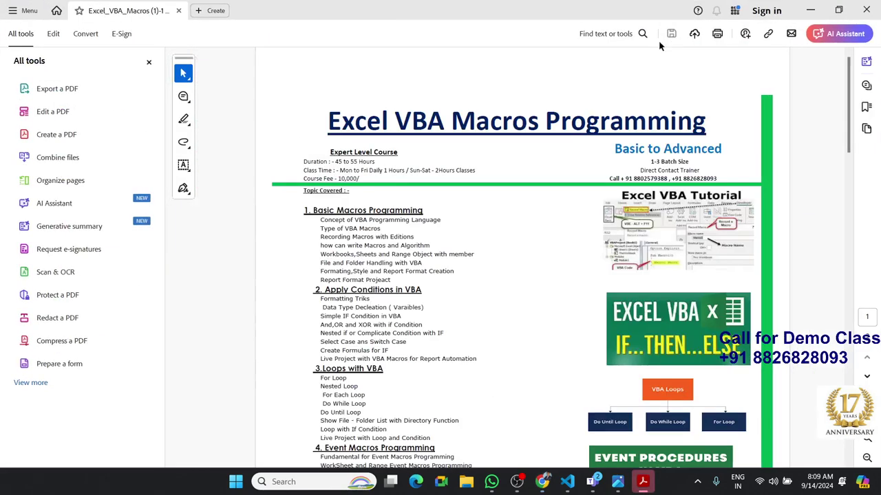
pyautogui.click(148, 62)
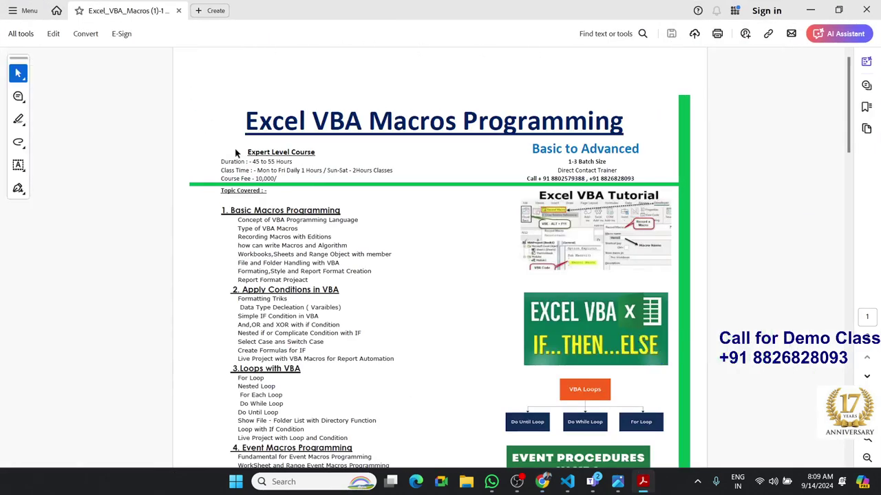
pyautogui.hotkey('ctrl', '+')
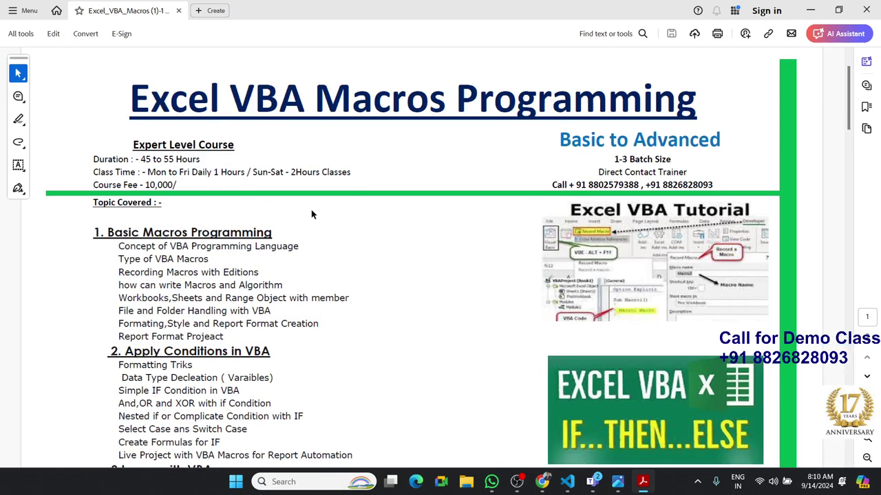
# Scroll through the outline topics and highlight the '1. Basic Macros Programming' heading.
pyautogui.scroll(-1, 312, 210)
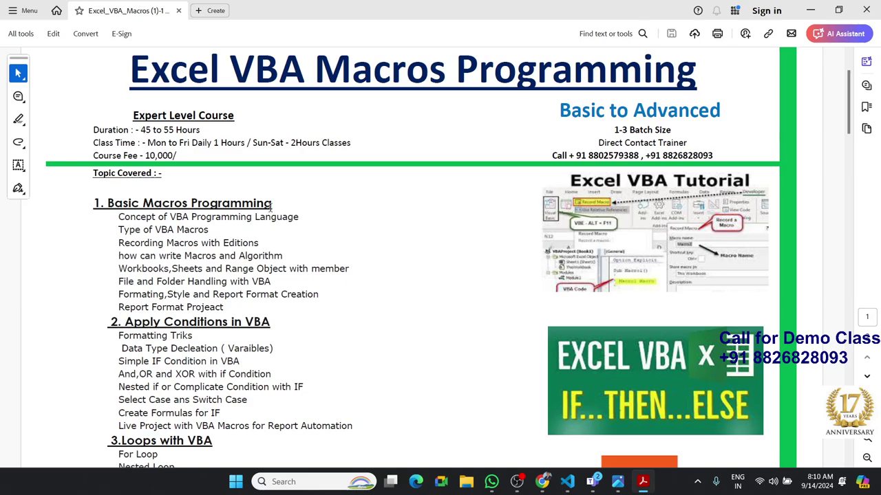
pyautogui.scroll(-1, 275, 207)
pyautogui.scroll(-3, 270, 208)
pyautogui.scroll(-9, 270, 209)
pyautogui.scroll(-9, 271, 209)
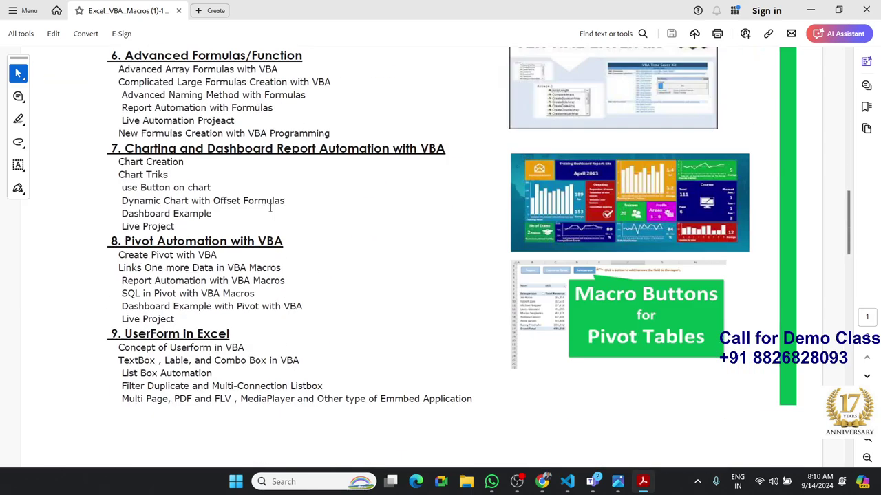
pyautogui.scroll(-5, 270, 209)
pyautogui.scroll(-4, 270, 212)
pyautogui.scroll(-4, 270, 212)
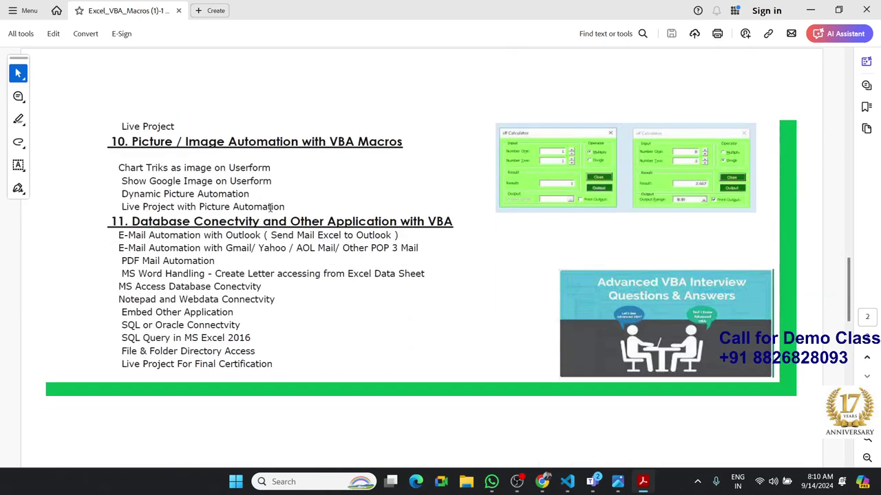
pyautogui.scroll(11, 270, 207)
pyautogui.scroll(7, 270, 207)
pyautogui.scroll(5, 271, 207)
pyautogui.scroll(5, 270, 208)
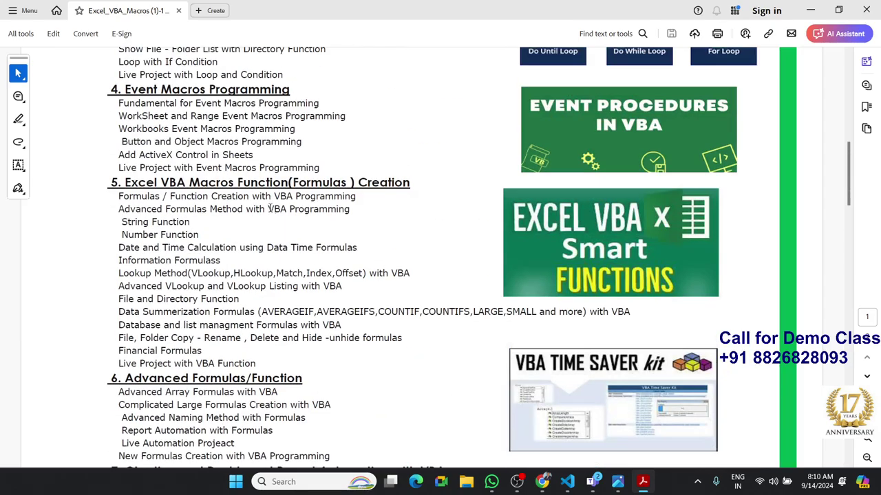
pyautogui.scroll(8, 270, 208)
pyautogui.scroll(4, 271, 208)
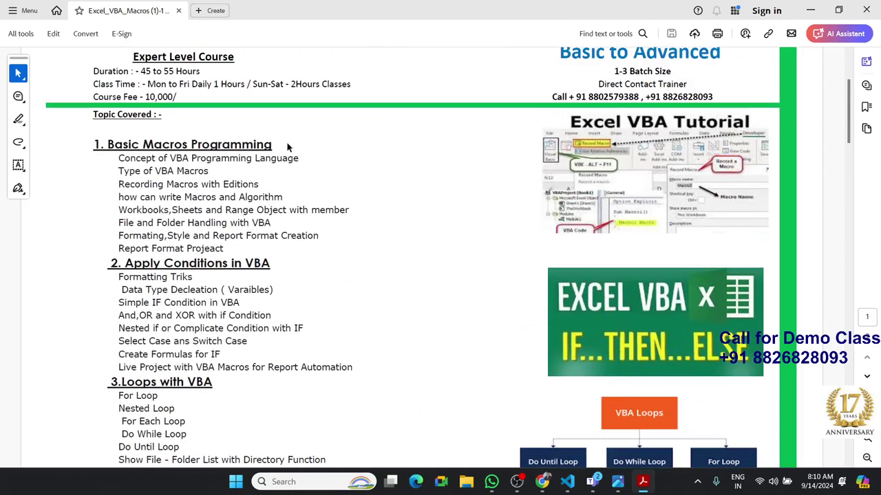
pyautogui.tripleClick(183, 145)
pyautogui.click(159, 203)
pyautogui.doubleClick(244, 147)
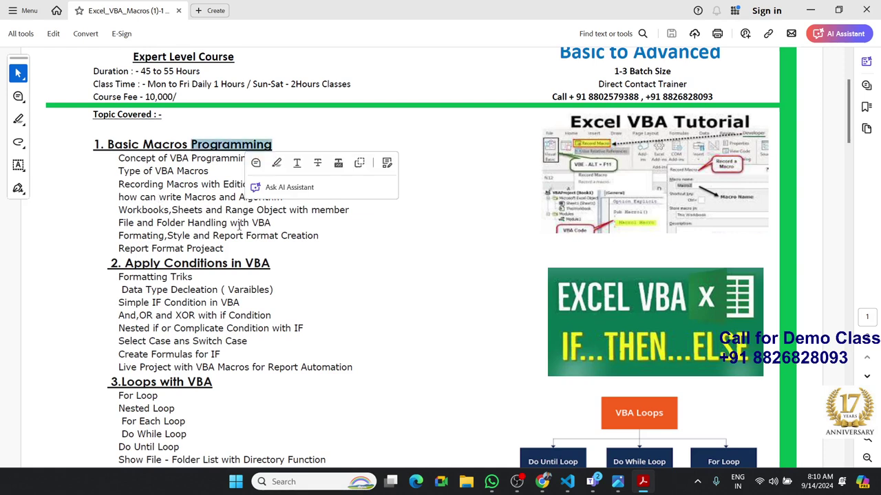
pyautogui.doubleClick(227, 264)
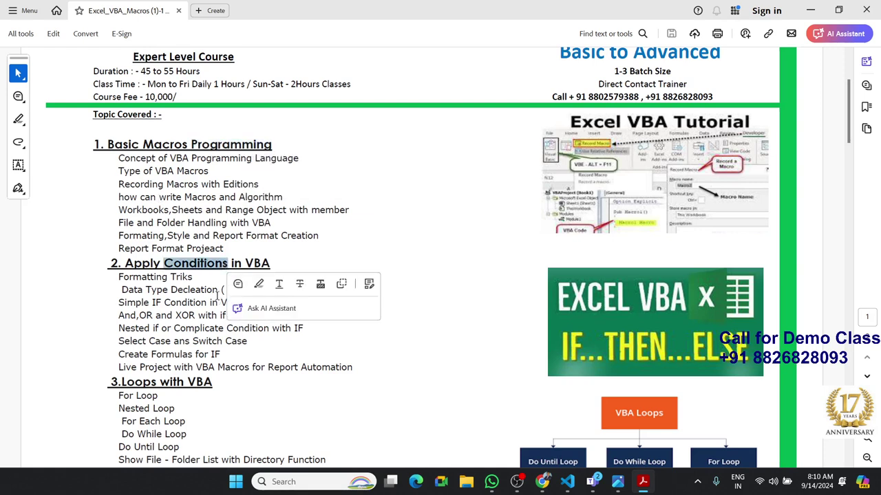
pyautogui.scroll(-2, 209, 290)
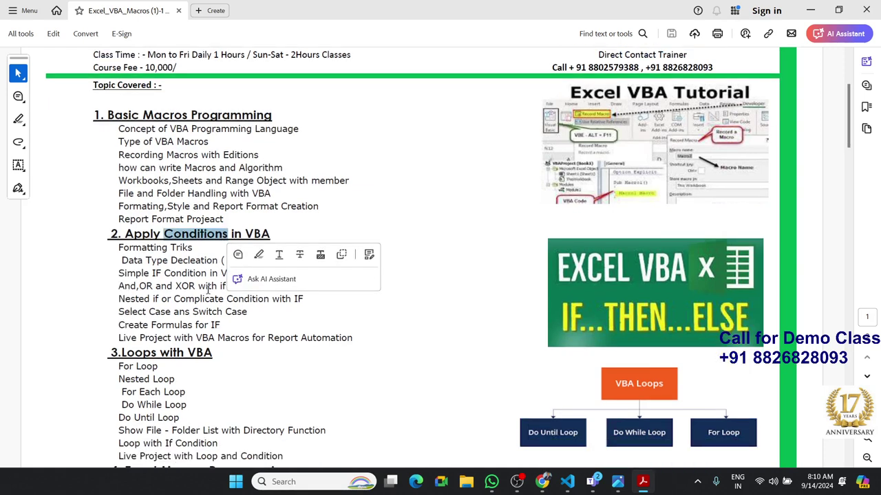
pyautogui.doubleClick(185, 322)
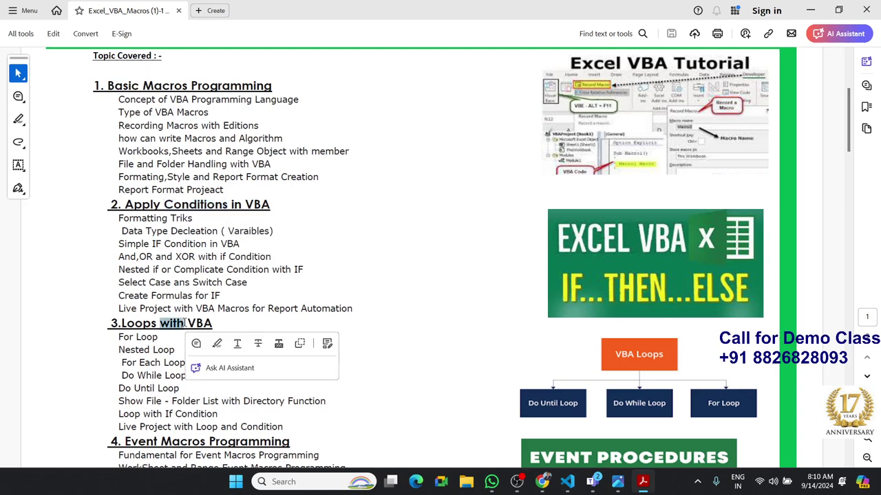
pyautogui.scroll(-3, 185, 323)
pyautogui.click(194, 351)
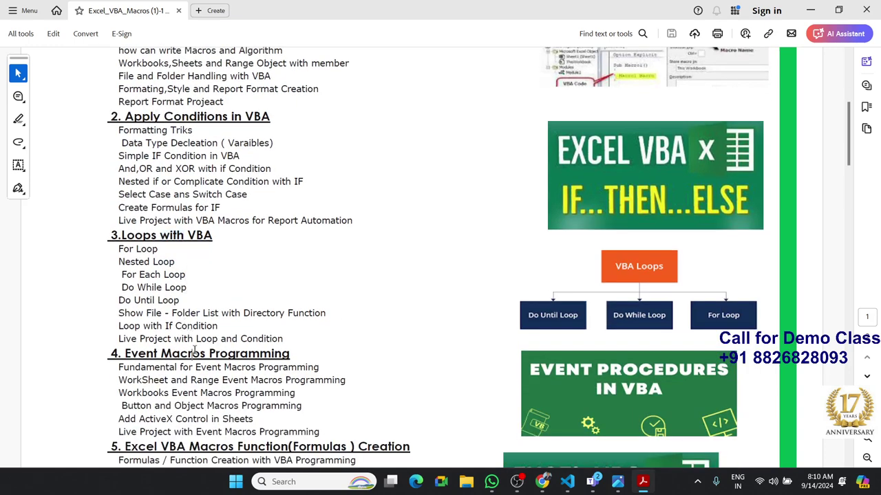
pyautogui.doubleClick(194, 353)
pyautogui.scroll(-2, 194, 353)
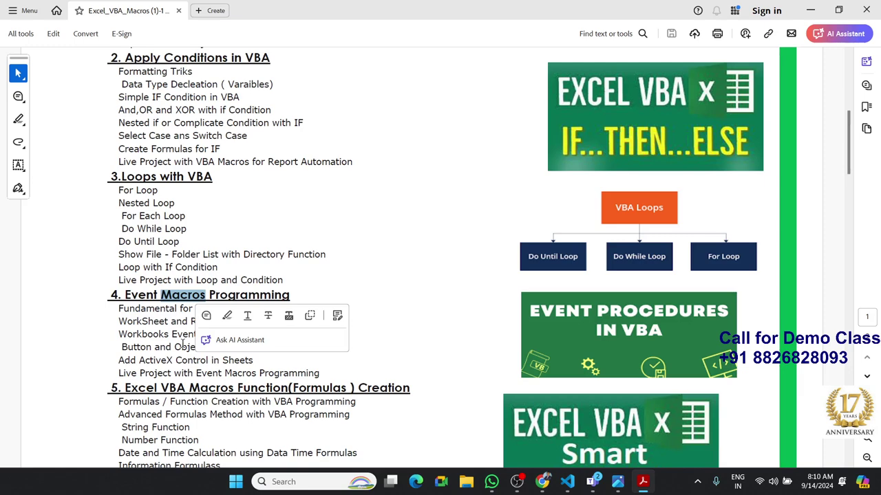
pyautogui.scroll(-1, 183, 344)
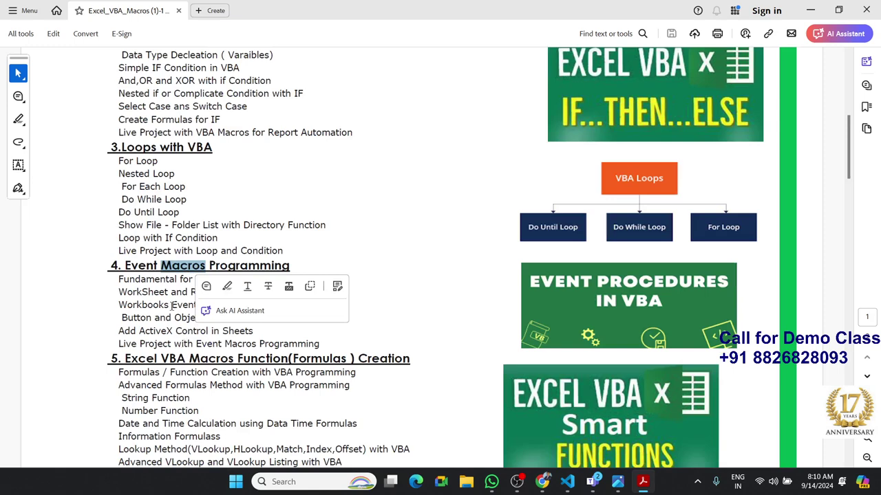
pyautogui.click(144, 268)
pyautogui.moveTo(143, 268); pyautogui.dragTo(200, 306)
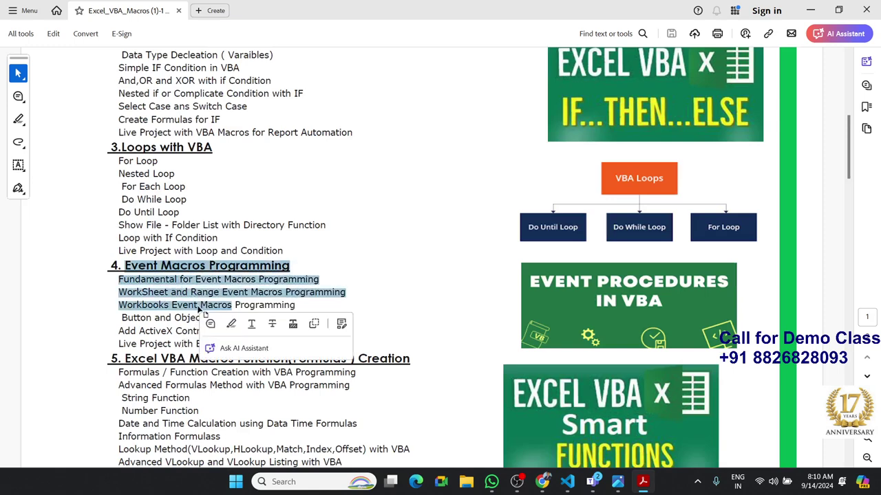
pyautogui.scroll(-3, 198, 309)
pyautogui.click(198, 311)
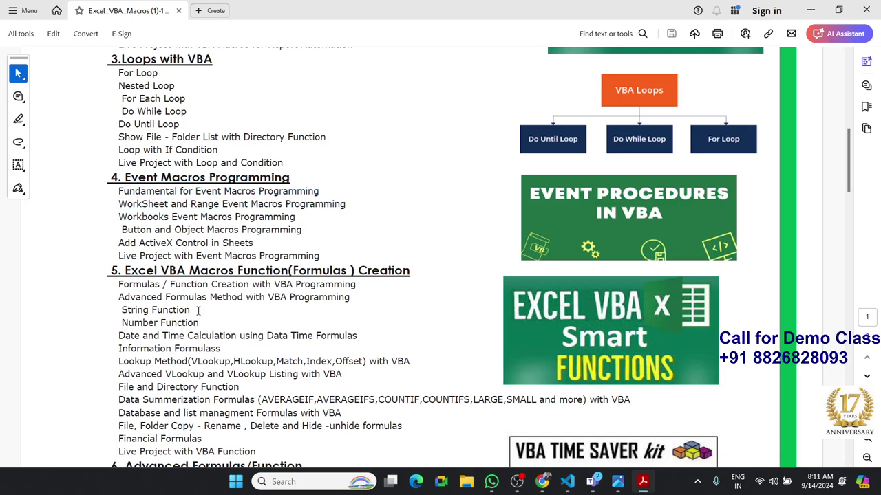
pyautogui.scroll(-2, 198, 311)
pyautogui.scroll(-3, 198, 312)
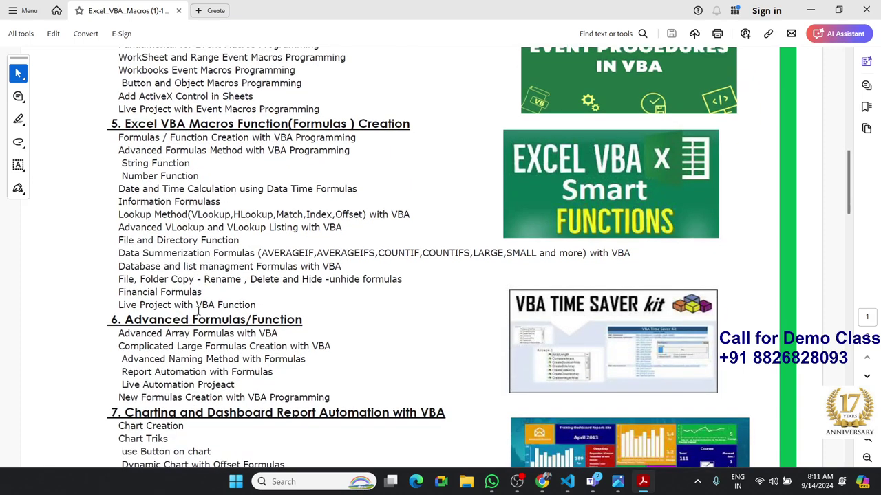
pyautogui.scroll(-1, 198, 311)
pyautogui.scroll(-3, 199, 311)
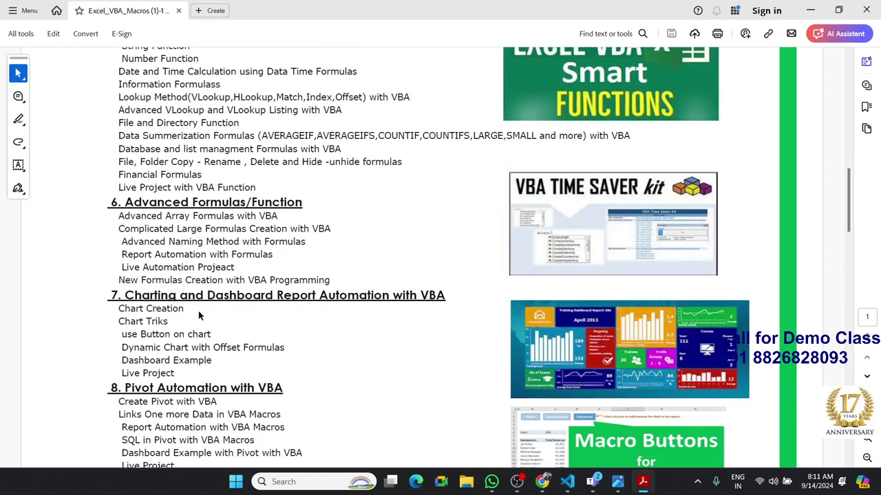
pyautogui.doubleClick(229, 301)
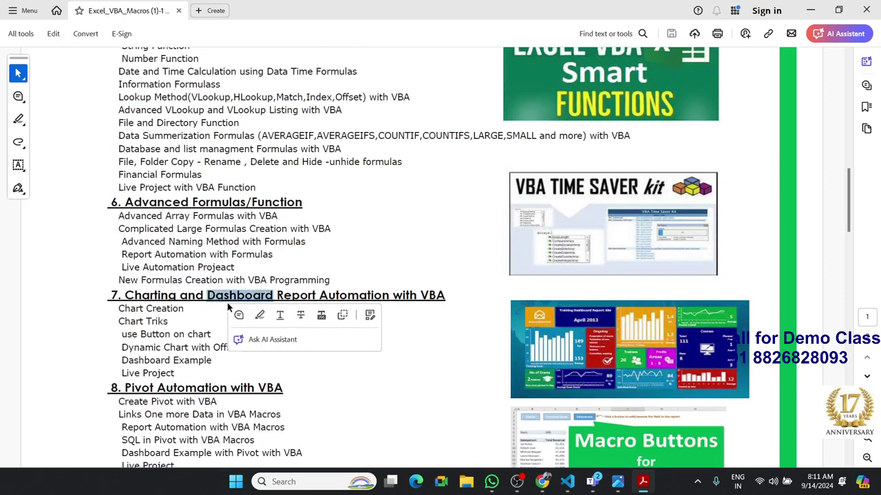
pyautogui.doubleClick(199, 333)
pyautogui.scroll(-2, 205, 324)
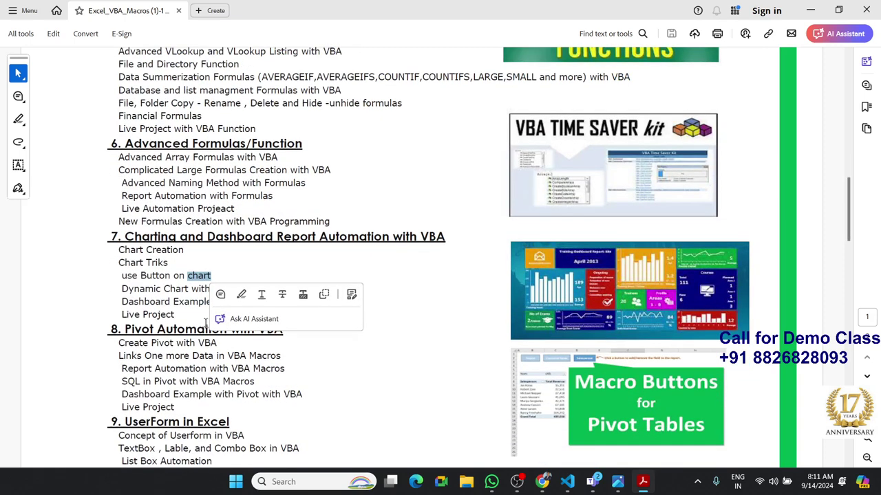
pyautogui.scroll(-1, 205, 323)
pyautogui.doubleClick(206, 315)
pyautogui.scroll(-3, 205, 317)
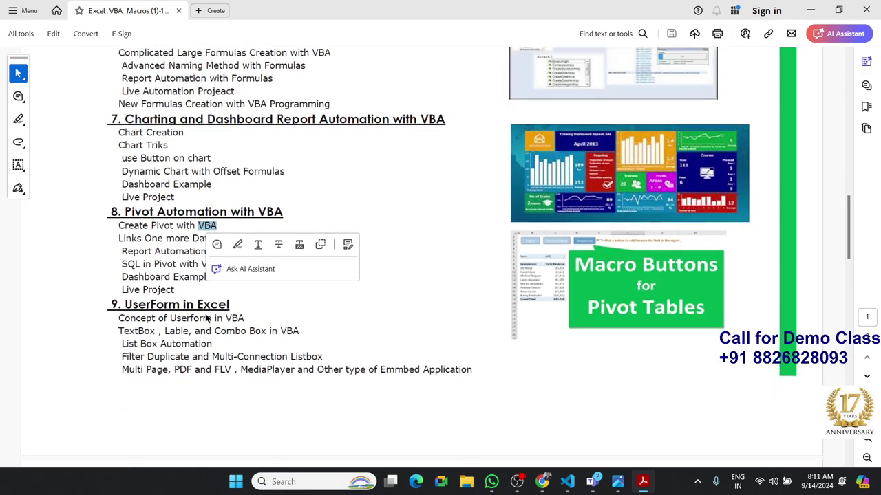
pyautogui.scroll(-1, 205, 318)
pyautogui.doubleClick(205, 291)
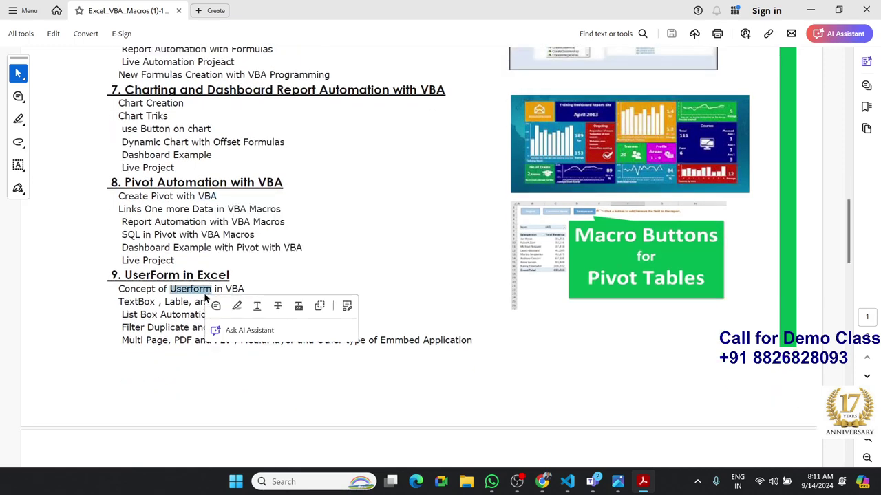
pyautogui.scroll(2, 205, 296)
pyautogui.scroll(-2, 204, 296)
pyautogui.scroll(-1, 204, 296)
pyautogui.scroll(-3, 203, 294)
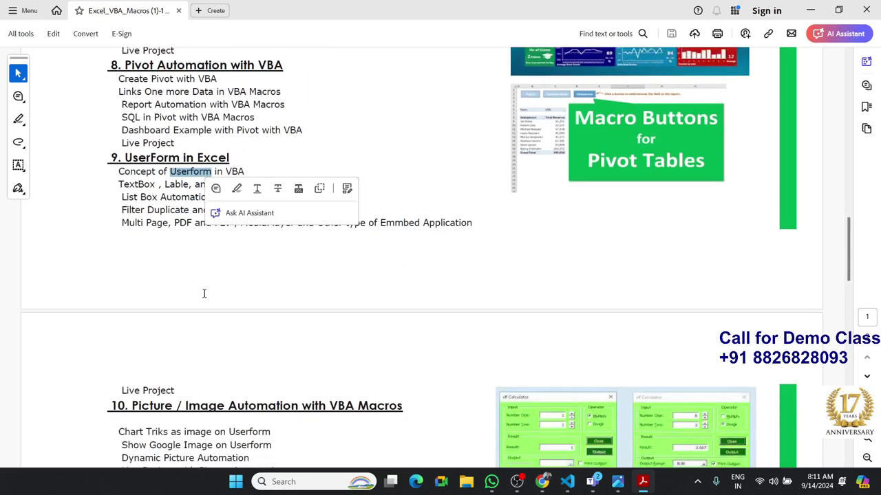
pyautogui.scroll(-2, 204, 294)
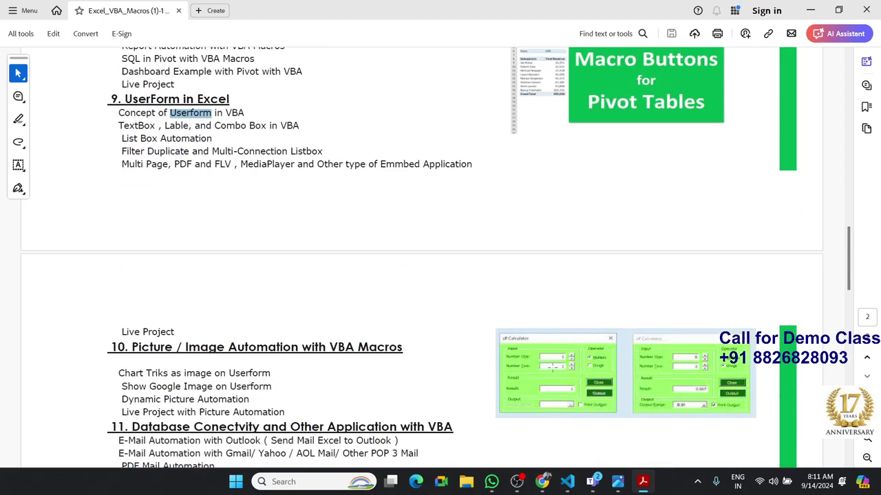
pyautogui.doubleClick(375, 347)
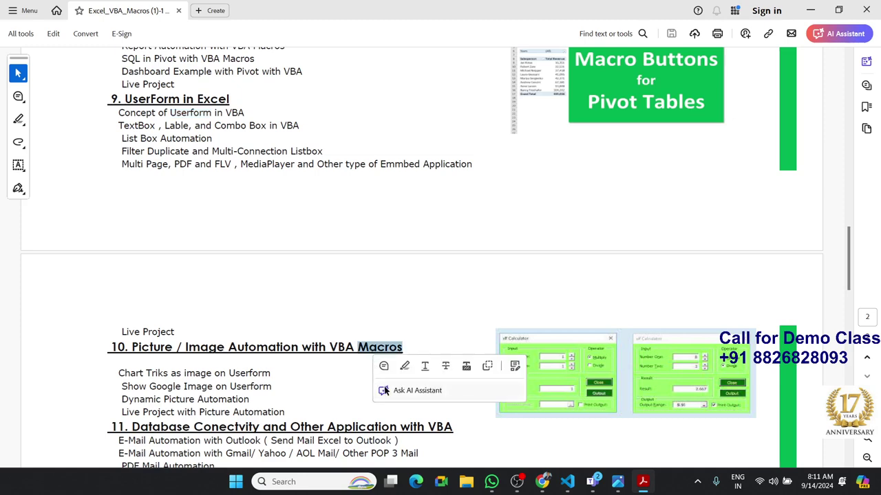
pyautogui.scroll(-3, 384, 389)
pyautogui.scroll(-3, 378, 388)
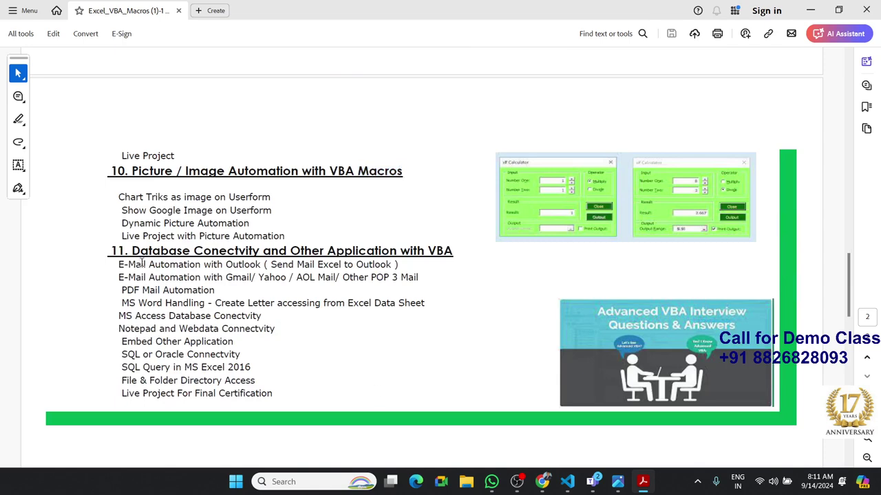
pyautogui.moveTo(128, 265); pyautogui.dragTo(201, 278)
pyautogui.moveTo(144, 290); pyautogui.dragTo(214, 290)
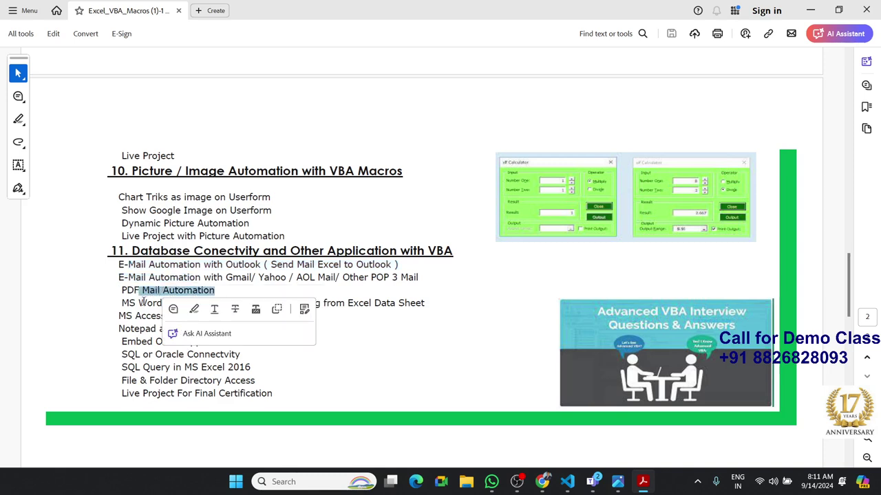
pyautogui.moveTo(137, 304)
pyautogui.mouseDown()
pyautogui.moveTo(157, 304)
pyautogui.moveTo(143, 368)
pyautogui.moveTo(177, 381)
pyautogui.mouseUp()
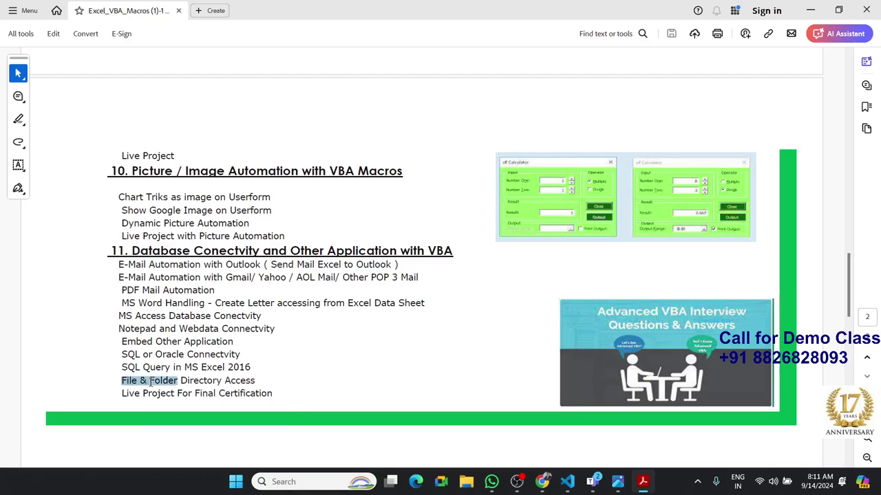
pyautogui.scroll(1, 185, 344)
pyautogui.scroll(4, 196, 329)
pyautogui.scroll(7, 197, 329)
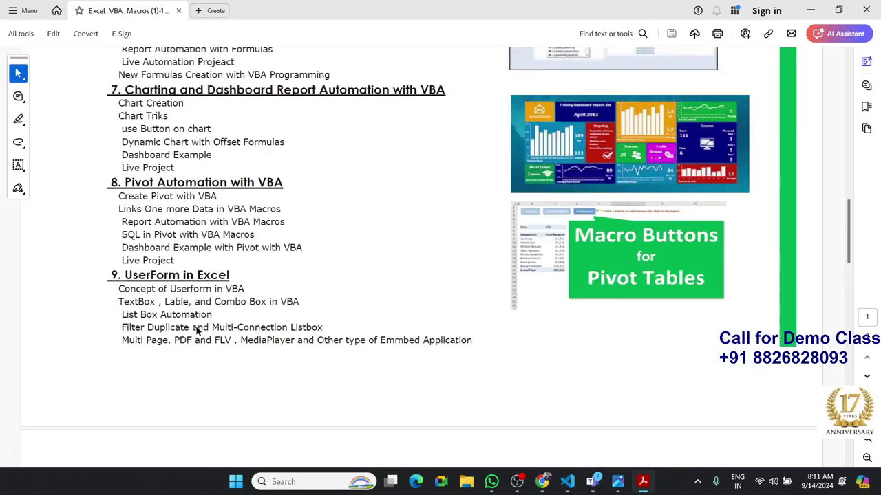
pyautogui.scroll(7, 196, 329)
pyautogui.scroll(9, 196, 329)
pyautogui.scroll(5, 196, 330)
pyautogui.scroll(9, 196, 330)
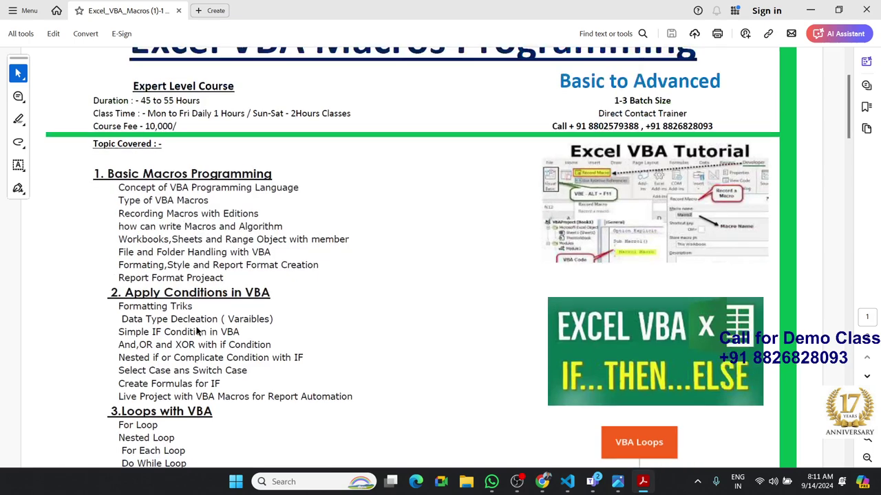
pyautogui.scroll(4, 197, 331)
pyautogui.scroll(-2, 196, 327)
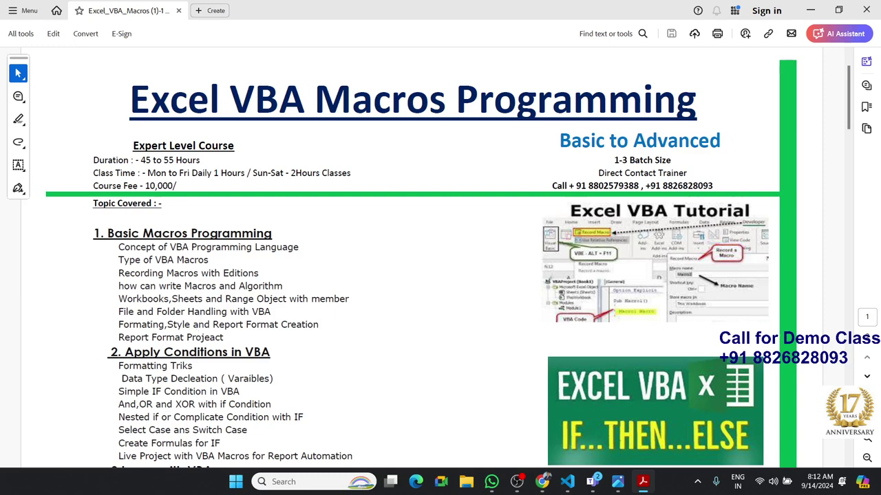
# Close the Acrobat course outline, then close the Photos flyer window.
pyautogui.click(866, 11)
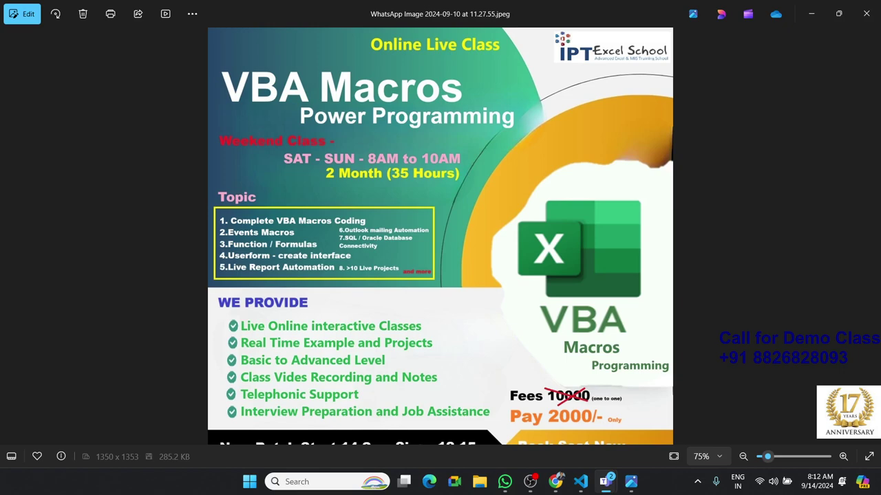
pyautogui.click(454, 191)
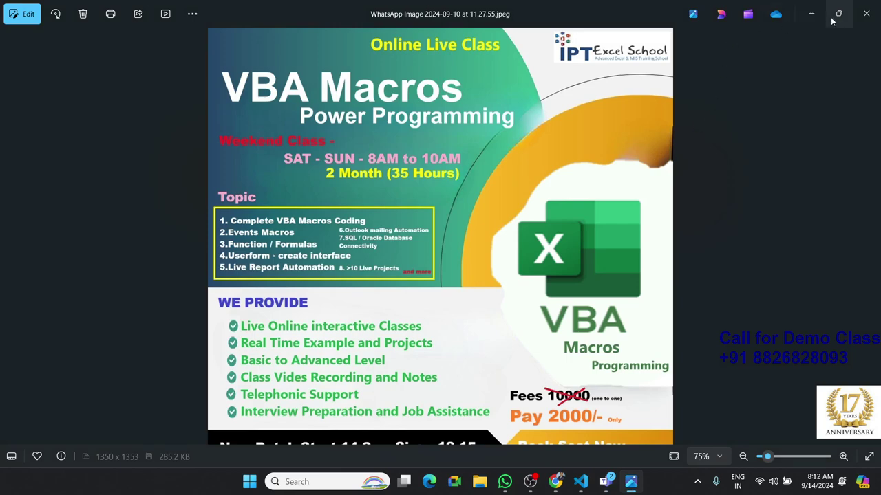
pyautogui.click(863, 15)
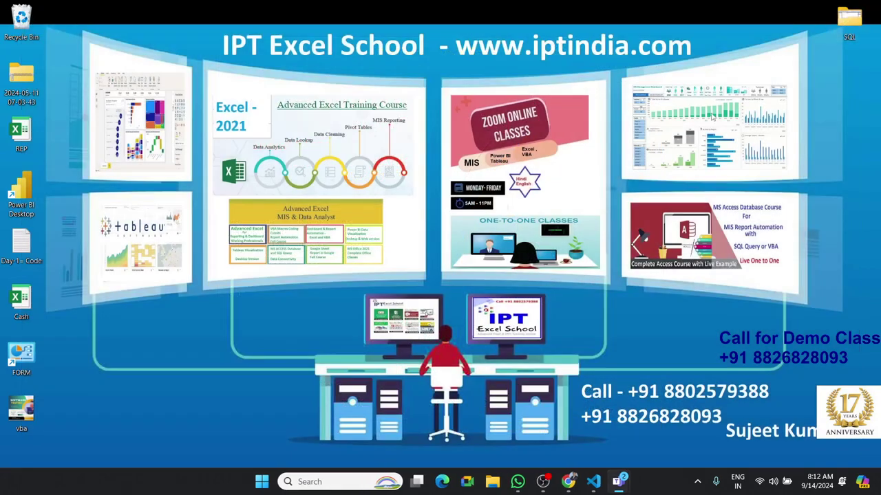
# Launch Excel via Start search 'EX', create blank workbook Book1, and zoom to 250% at A1.
pyautogui.press('super')
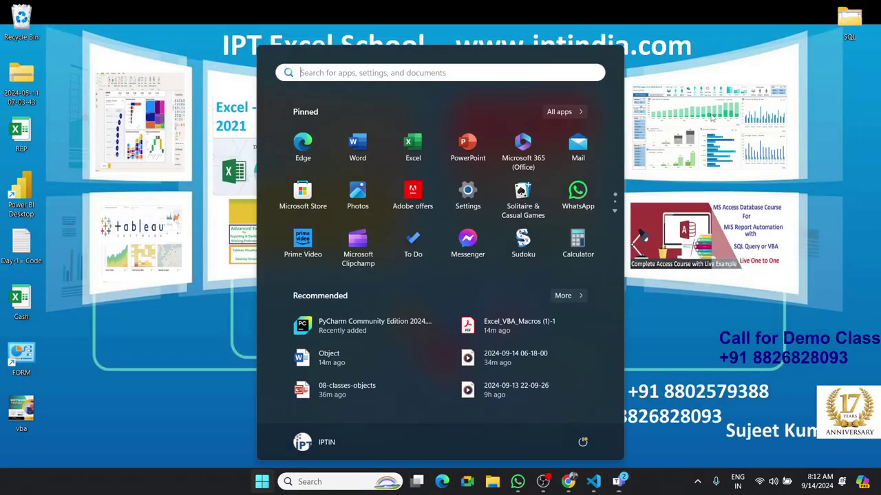
pyautogui.write('EX')
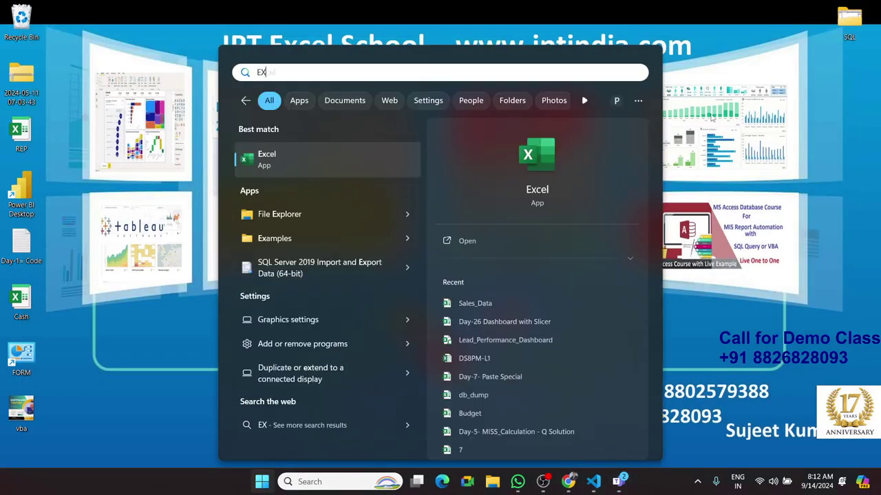
pyautogui.click(550, 158)
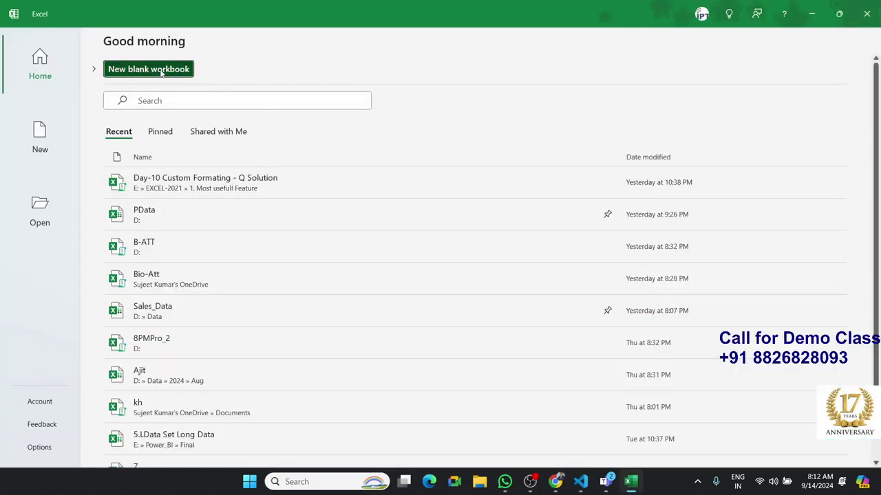
pyautogui.click(162, 71)
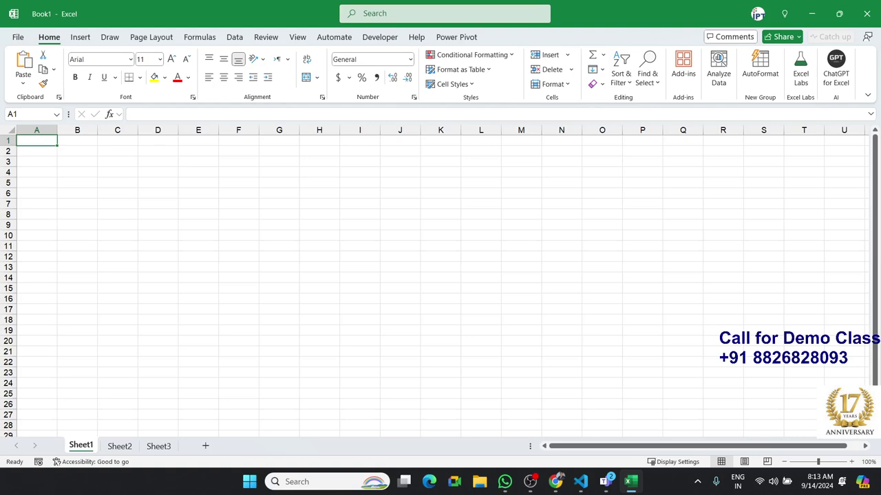
pyautogui.scroll(-5, 440, 282)
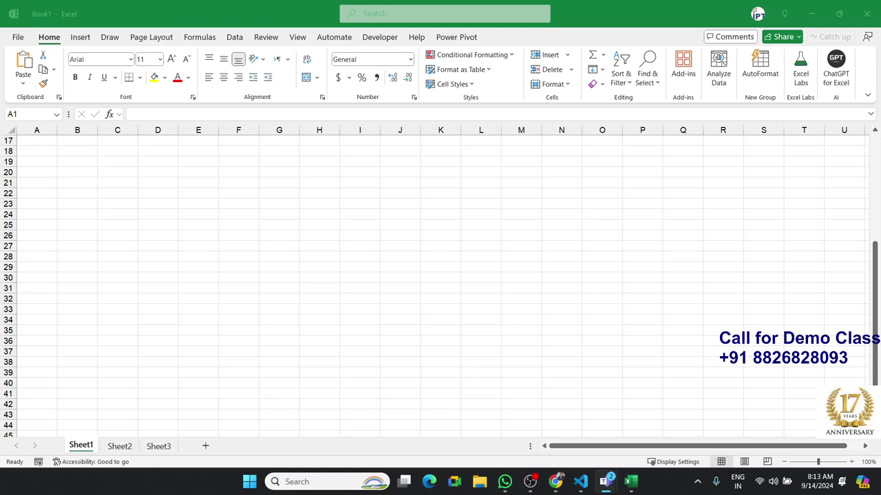
pyautogui.hotkey('ctrl', 'Home')
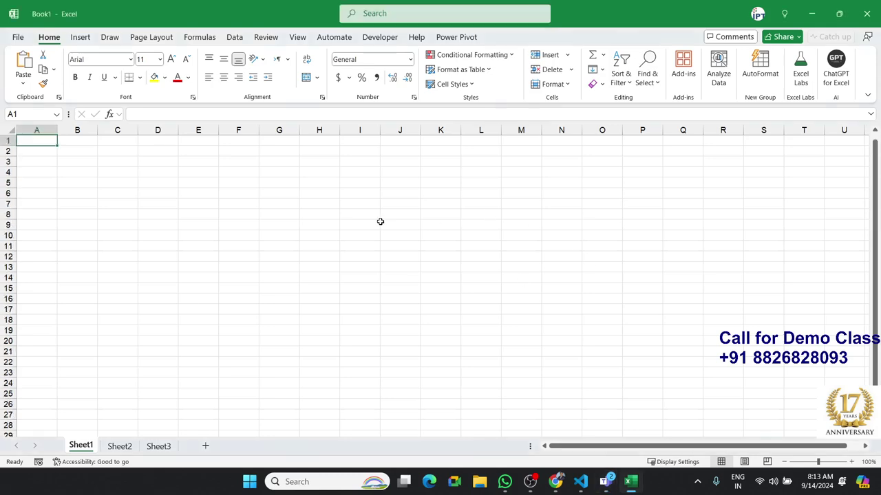
pyautogui.keyDown('ctrl'); pyautogui.scroll(1, 291, 266); pyautogui.keyUp('ctrl')
pyautogui.keyDown('ctrl'); pyautogui.scroll(1, 290, 266); pyautogui.keyUp('ctrl')
pyautogui.keyDown('ctrl'); pyautogui.scroll(8, 289, 266); pyautogui.keyUp('ctrl')
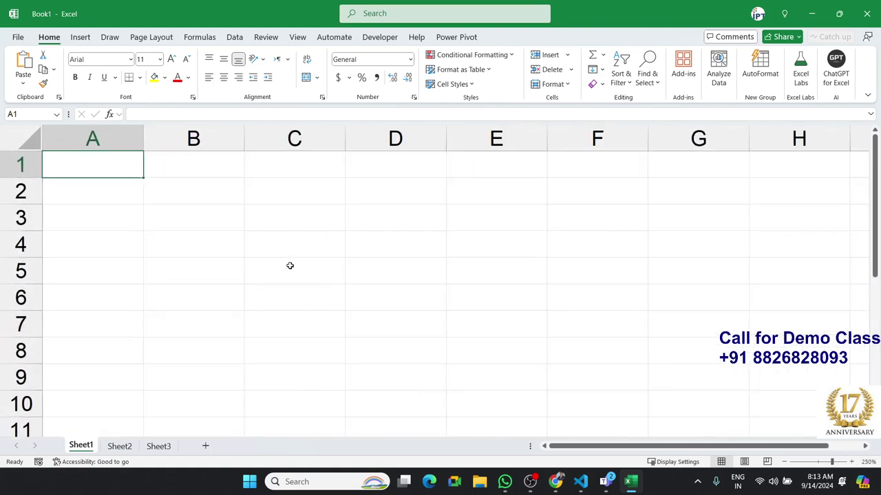
# Enter the heading VBA in cell B2.
pyautogui.click(209, 198)
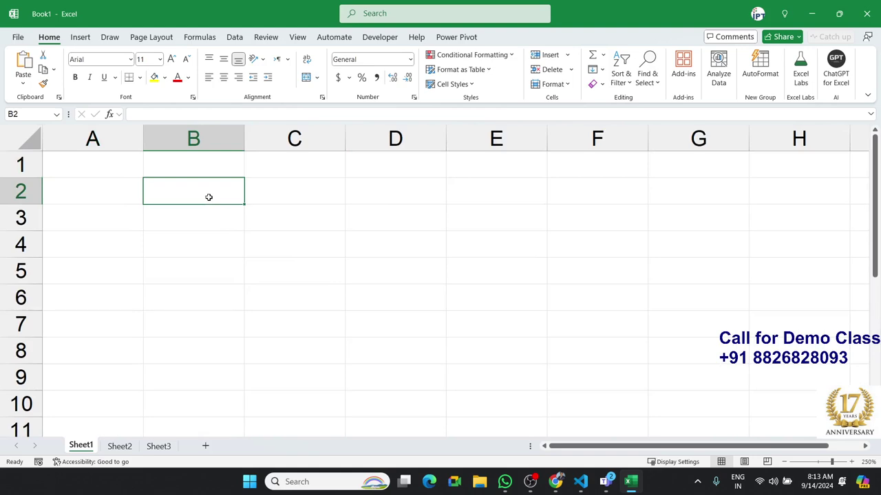
pyautogui.write('vb')
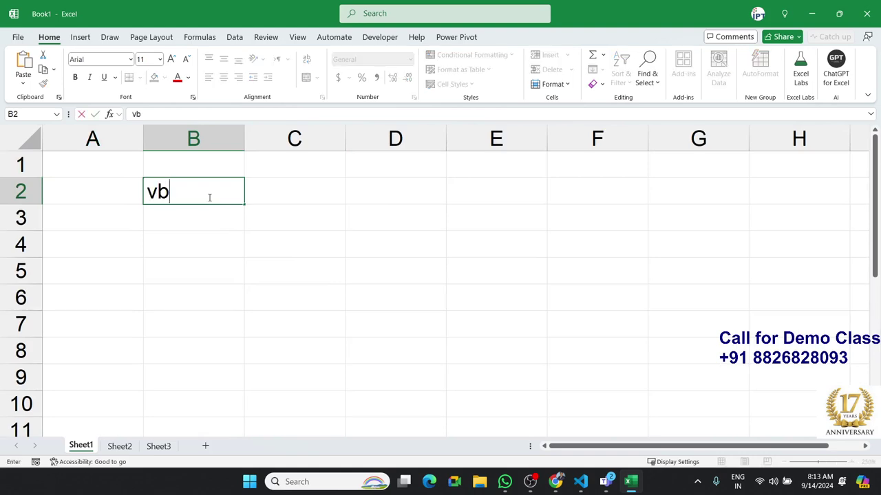
pyautogui.press('BackSpace')
pyautogui.press('BackSpace')
pyautogui.write('VB')
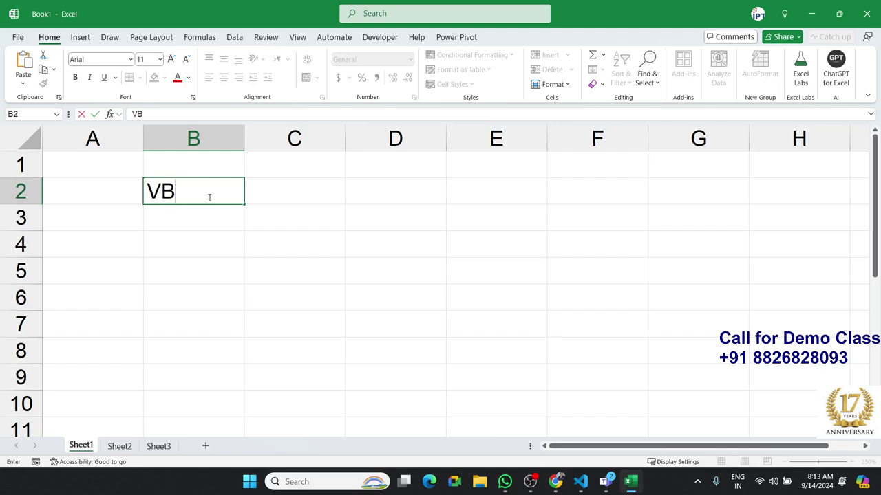
pyautogui.write('A')
pyautogui.press('Return')
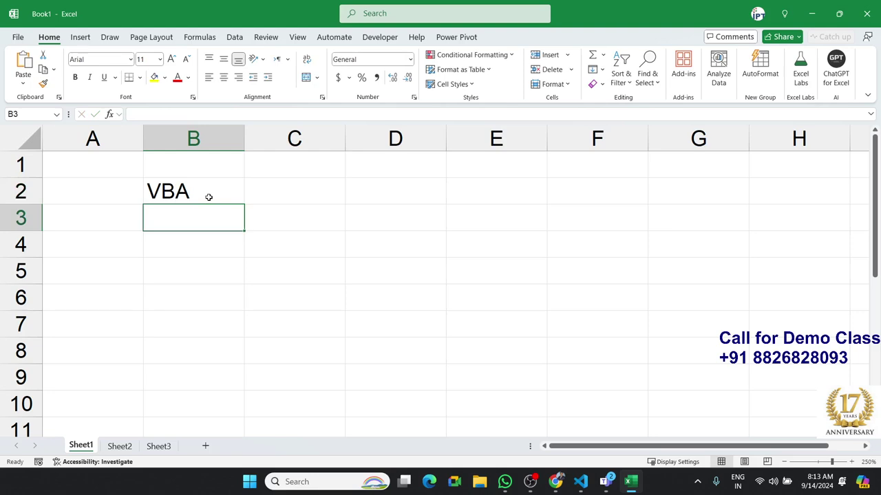
# List vb6, vb,net and vbs in B4:B6 and select the three entries.
pyautogui.press('Return')
pyautogui.write('v')
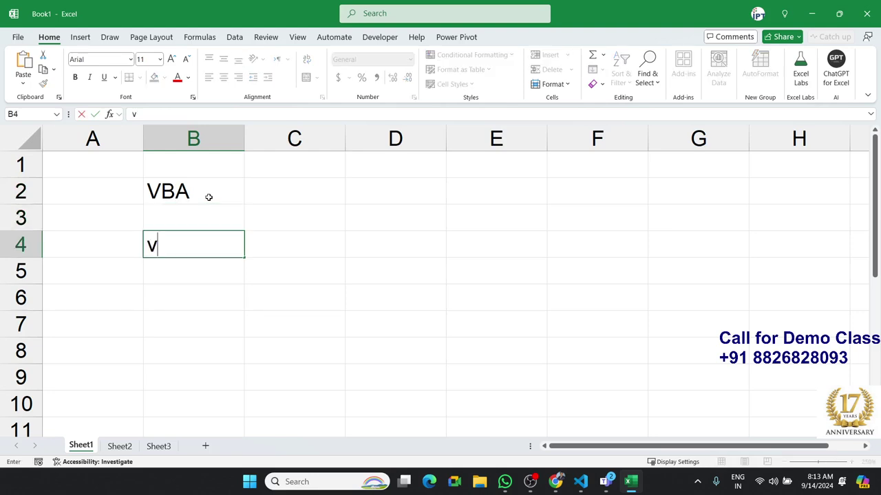
pyautogui.write('b6')
pyautogui.press('Return')
pyautogui.write('vb,n')
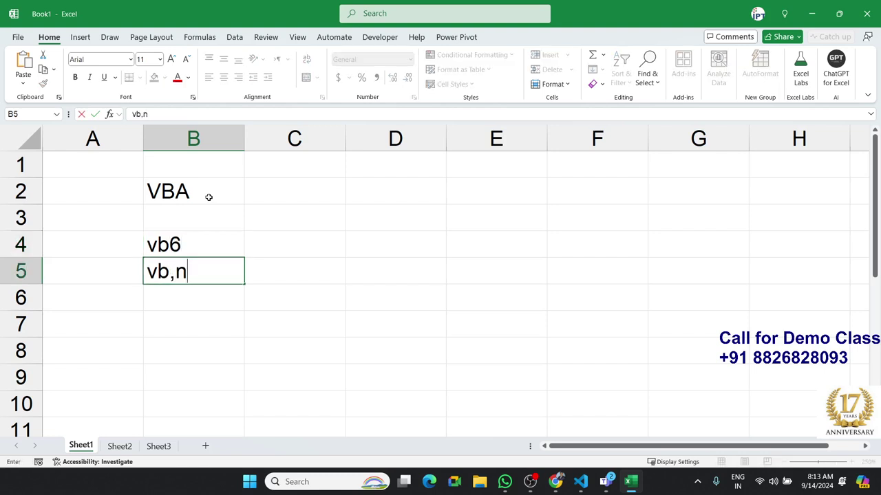
pyautogui.write('et')
pyautogui.press('Return')
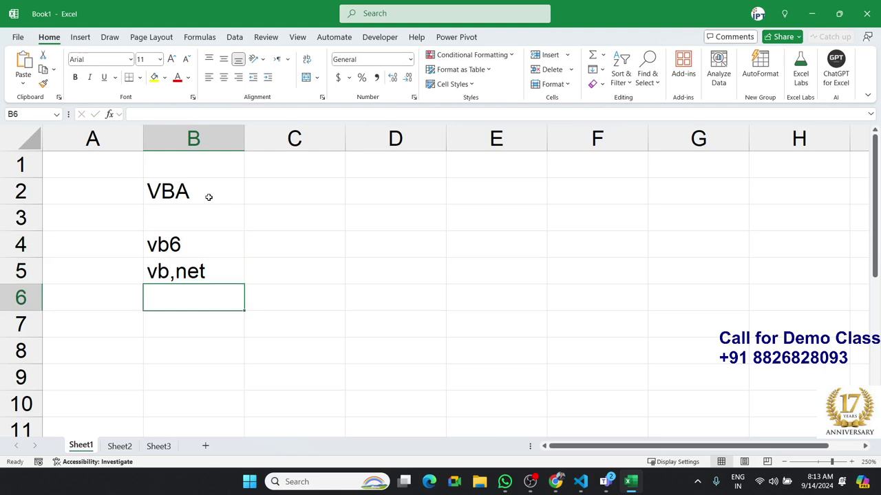
pyautogui.write('vbs')
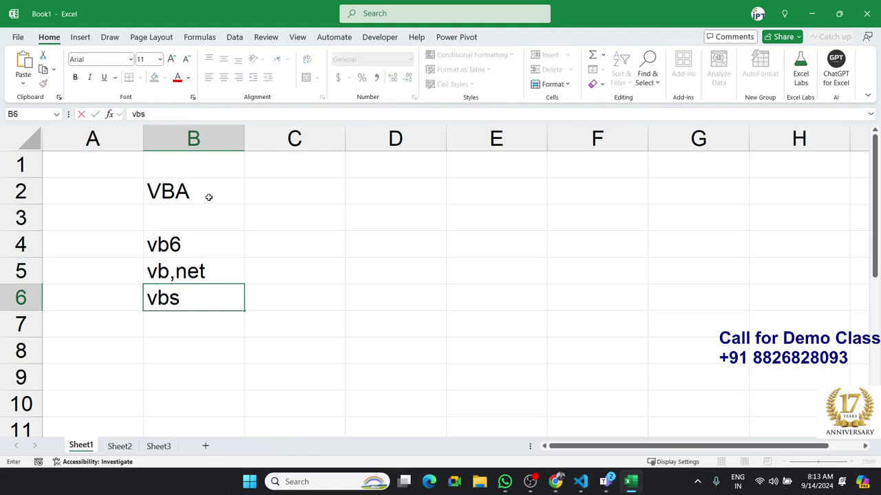
pyautogui.press('Return')
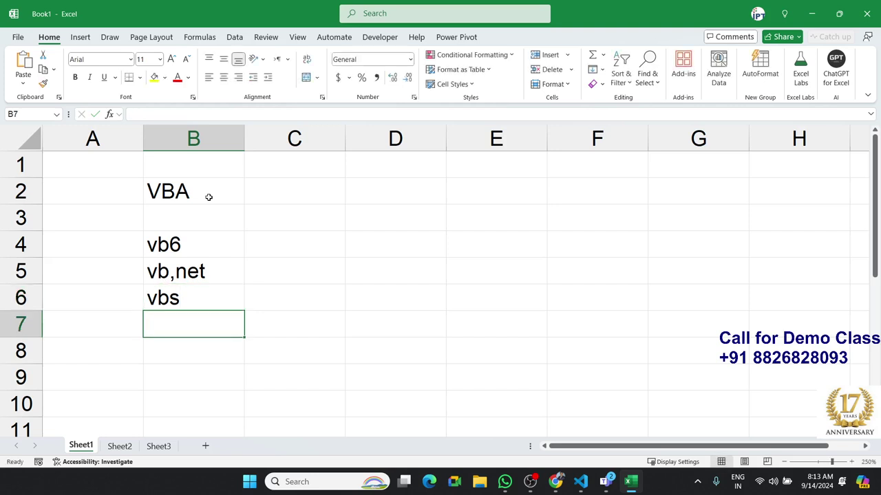
pyautogui.press('Up')
pyautogui.press('Up')
pyautogui.press('Up')
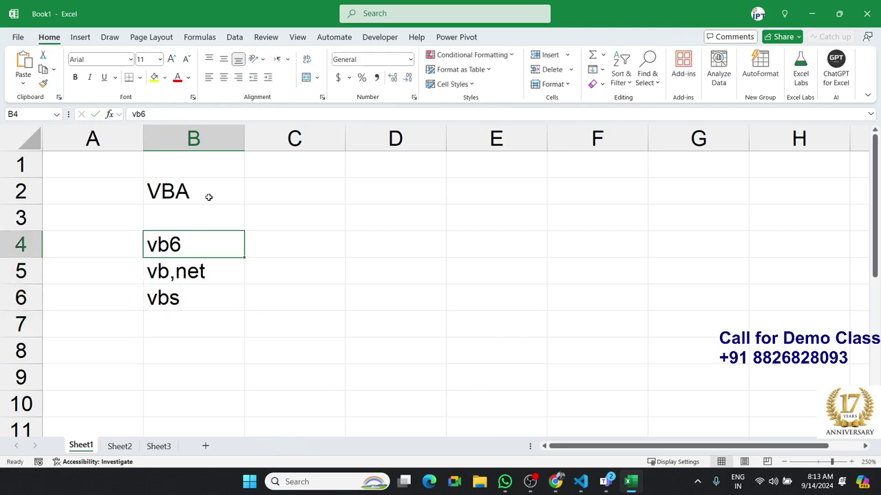
pyautogui.hotkey('ctrl', 'shift', 'Down')
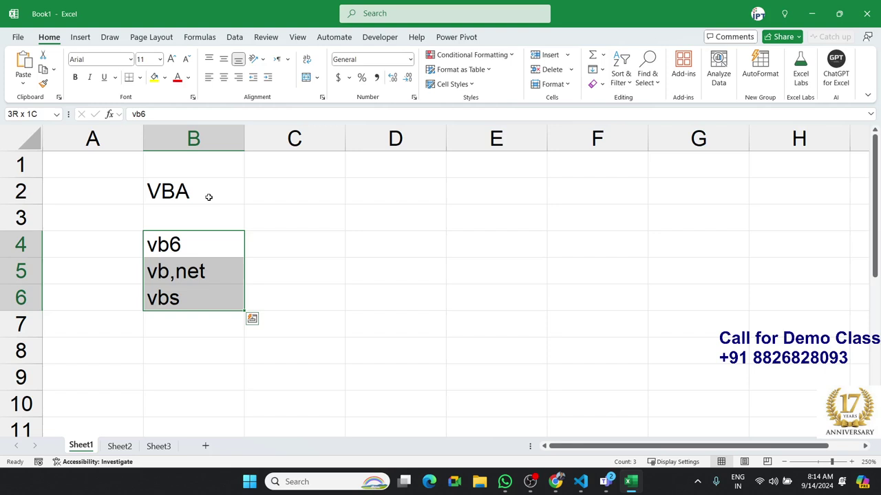
# Clear B4:B6 and enter MS in C2, autocorrecting to Microsoft Office.
pyautogui.press('Delete')
pyautogui.press('Up')
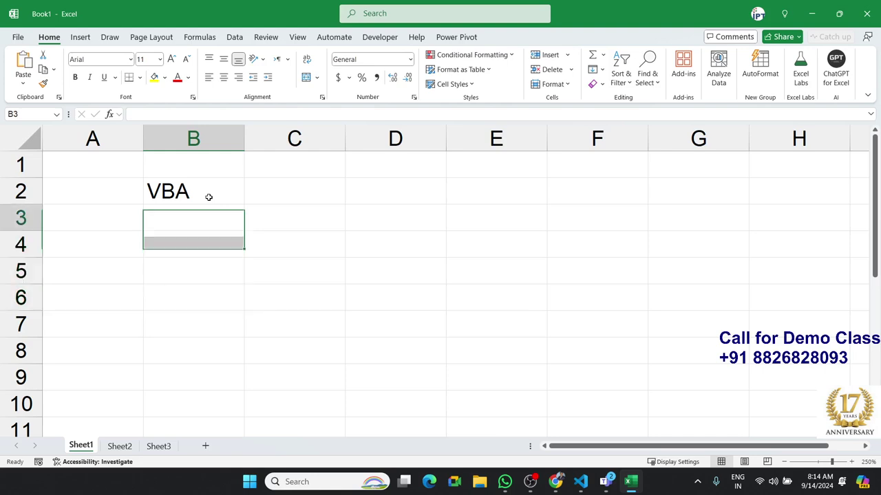
pyautogui.press('Up')
pyautogui.press('Right')
pyautogui.write('ms')
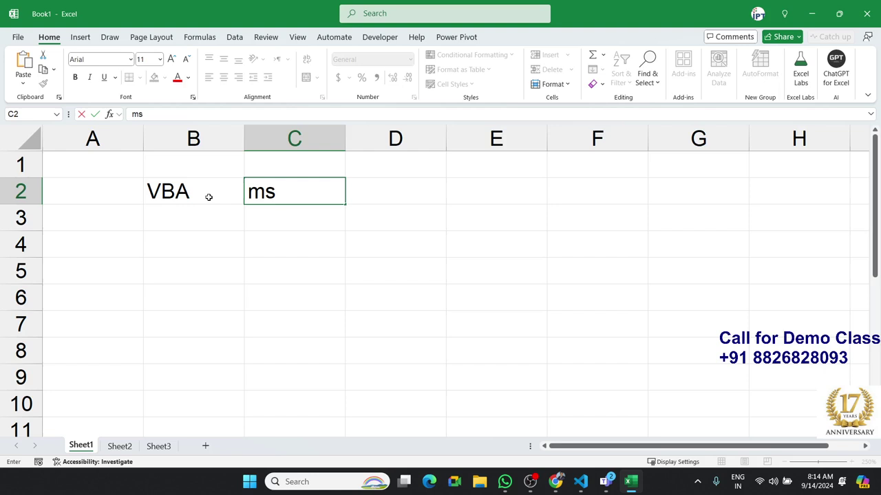
pyautogui.press('BackSpace')
pyautogui.press('BackSpace')
pyautogui.write('MS')
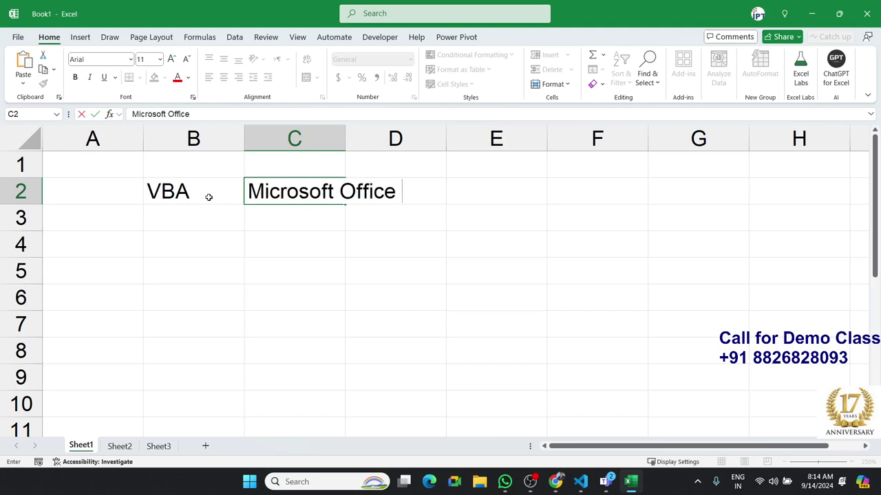
pyautogui.press('Return')
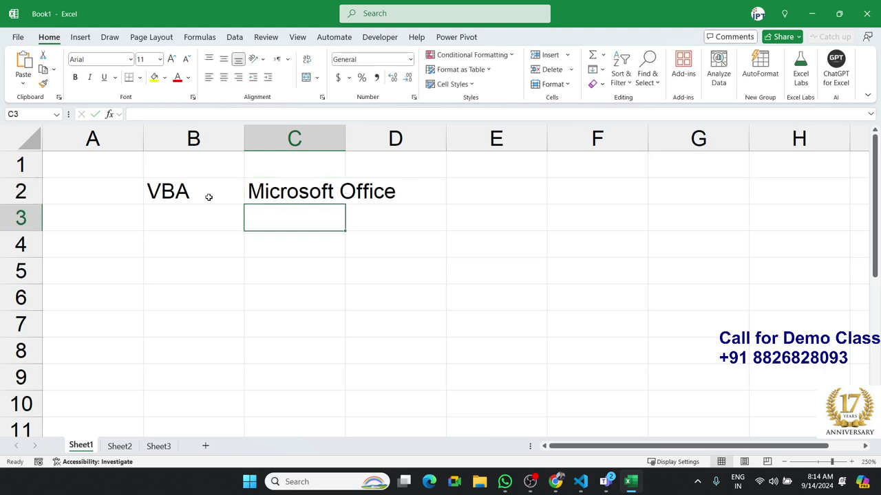
# Enter Excel in cell C3 below Microsoft Office.
pyautogui.press('Left')
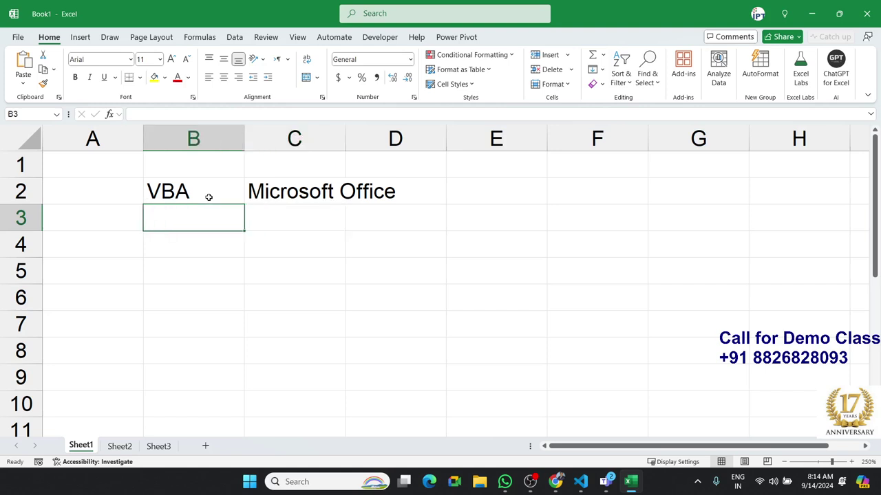
pyautogui.press('Up')
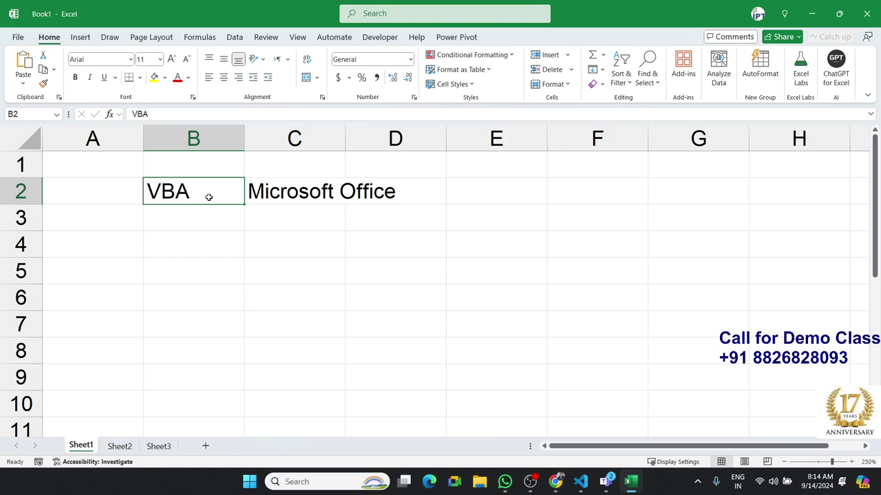
pyautogui.press('Right')
pyautogui.press('Right')
pyautogui.press('Down')
pyautogui.press('Left')
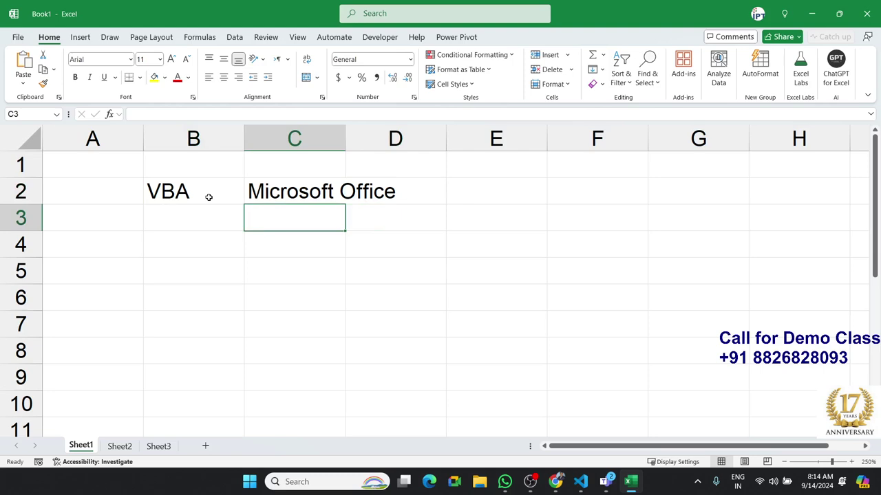
pyautogui.write('Excel')
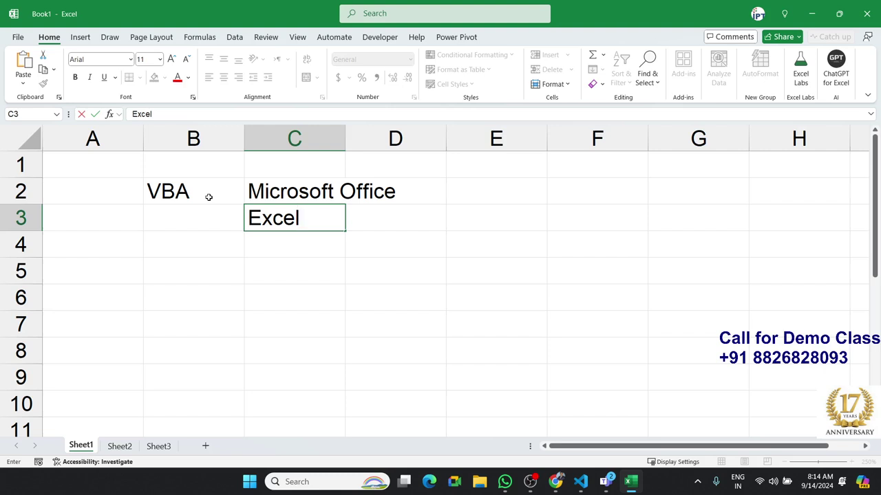
pyautogui.press('Return')
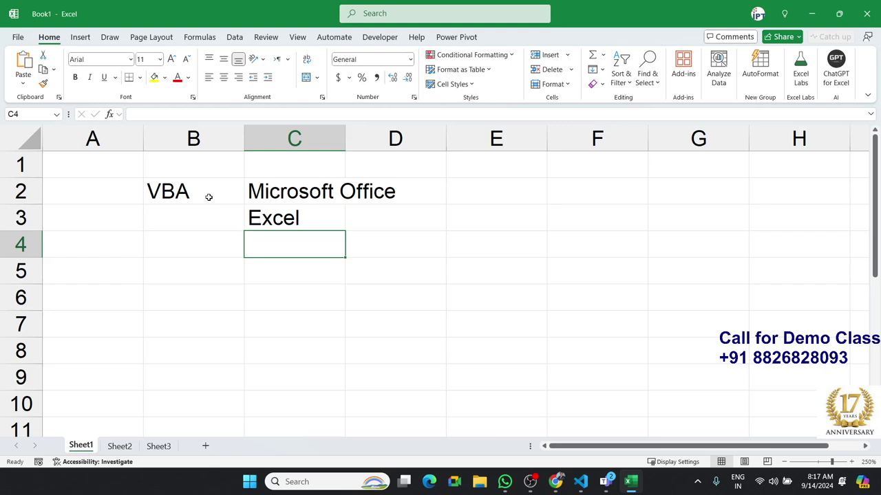
# Enter Macros in cell D4, then create the new workbook Book2 with Ctrl+N.
pyautogui.click(366, 250)
pyautogui.click(202, 195)
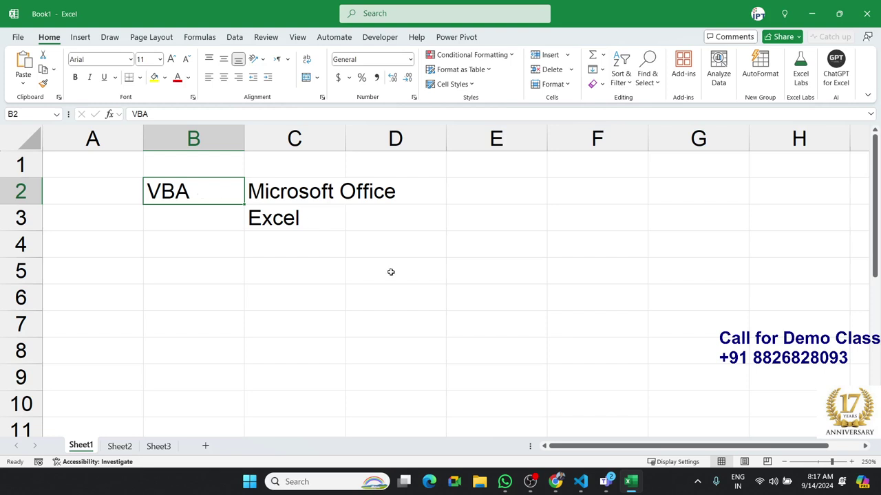
pyautogui.click(397, 249)
pyautogui.write('M')
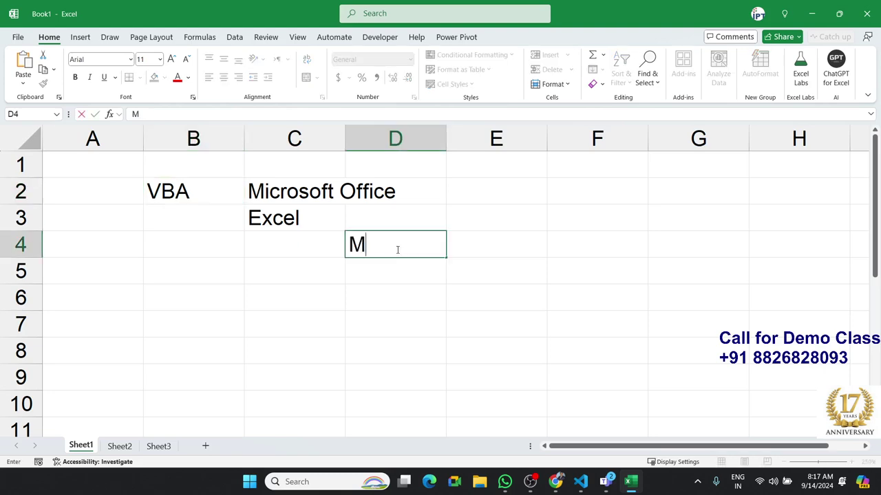
pyautogui.write('acros')
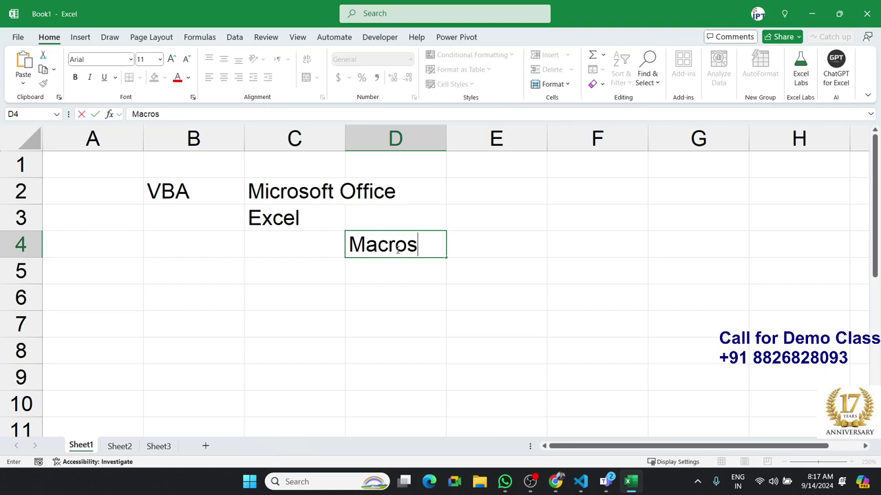
pyautogui.press('Return')
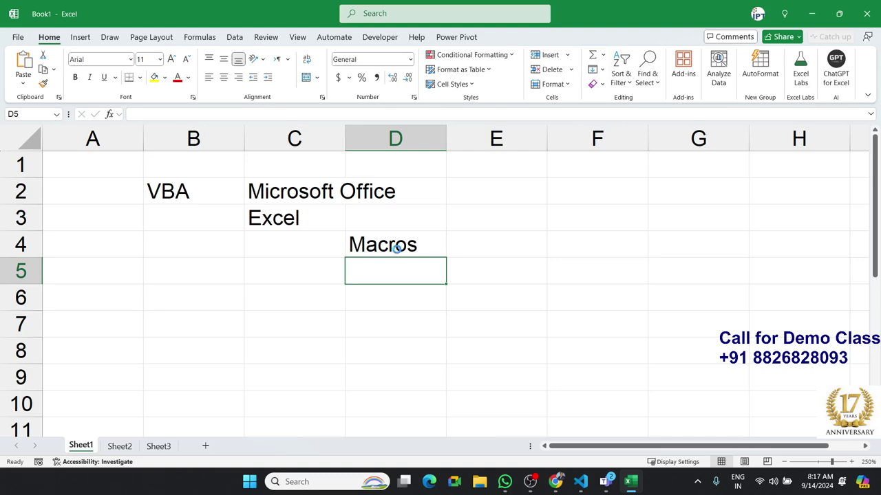
pyautogui.hotkey('ctrl', 'n')
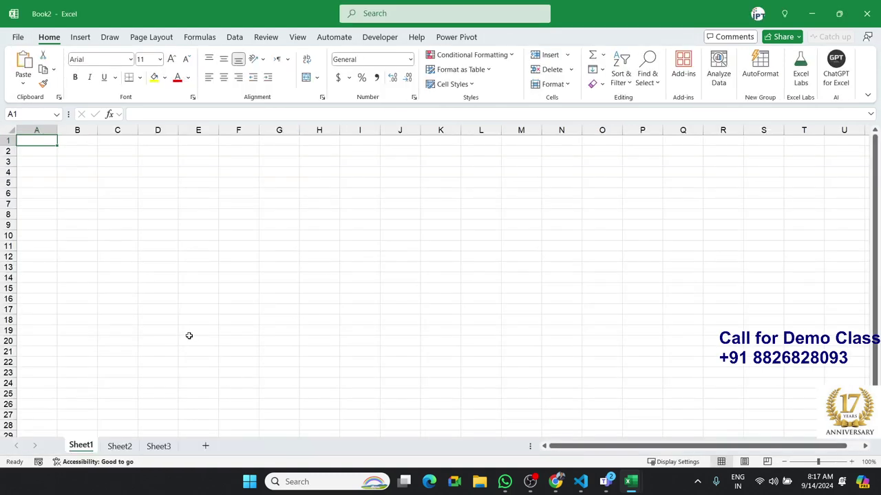
# Enter a Name header in A1 and a first name in A2, fill names down to A16, then select B1 for JAN.
pyautogui.write('Name')
pyautogui.press('Return')
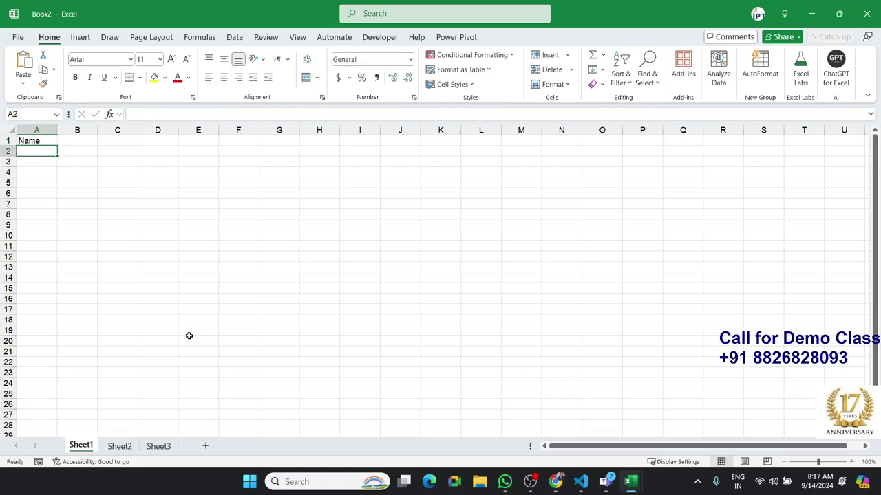
pyautogui.write('Puja')
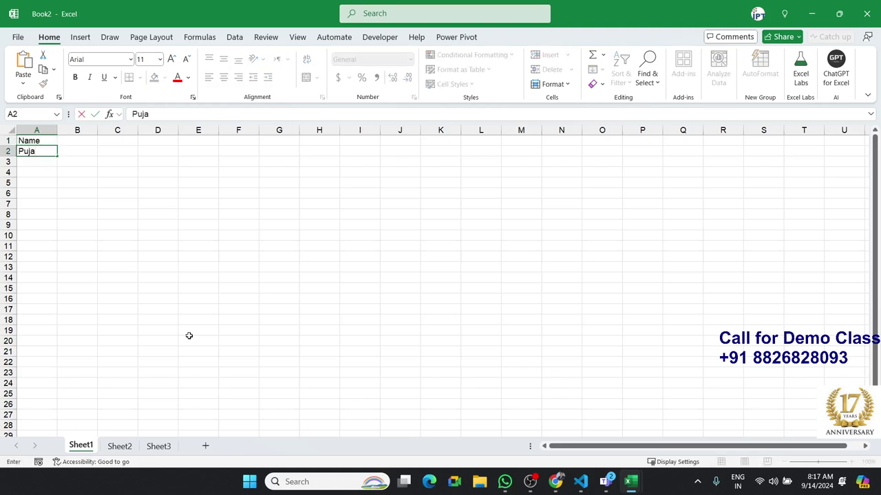
pyautogui.click(25, 226)
pyautogui.click(41, 154)
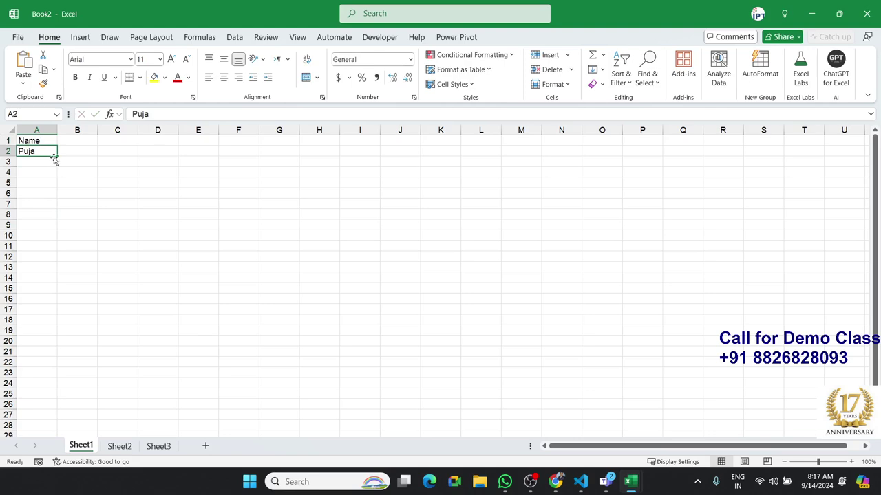
pyautogui.moveTo(58, 156); pyautogui.dragTo(48, 299)
pyautogui.click(90, 140)
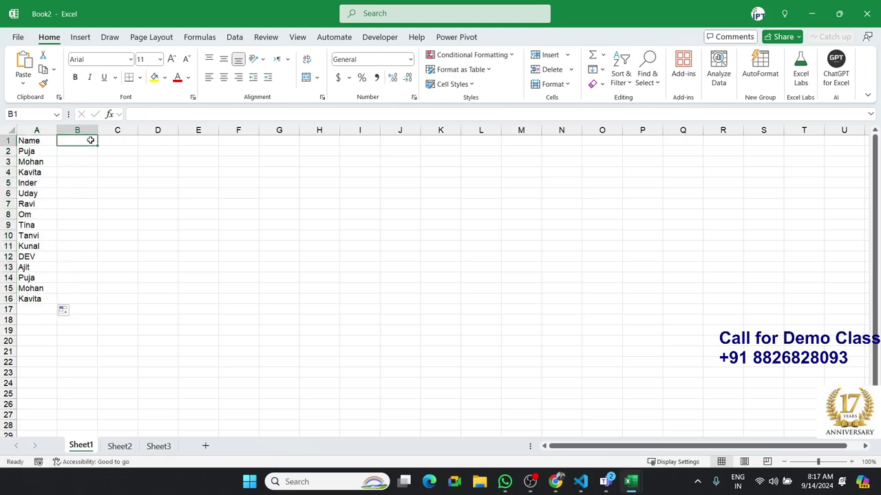
# Enter JAN in B1 and auto-fill the month headers FEB through JUN into C1:G1.
pyautogui.write('JAN')
pyautogui.press('Return')
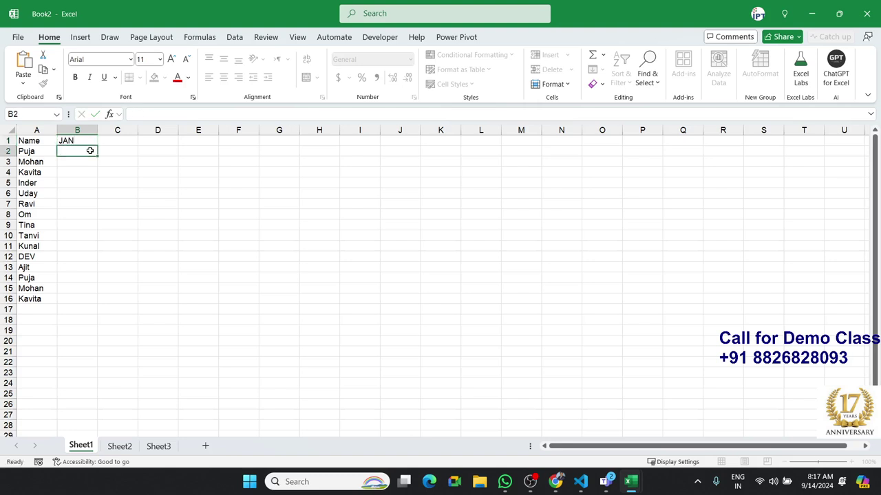
pyautogui.click(95, 141)
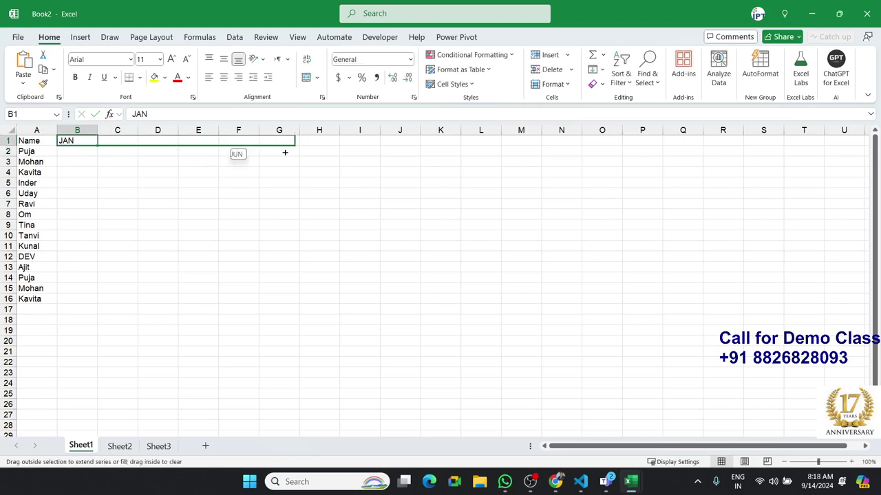
pyautogui.moveTo(96, 145); pyautogui.dragTo(285, 145)
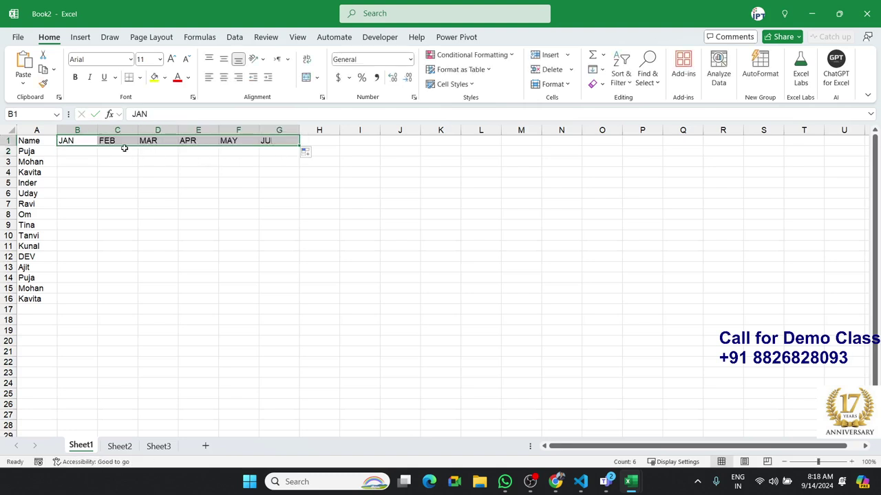
# Fill B2:G16 with =RANDBETWEEN(10,90) and select the whole table A1:G16.
pyautogui.click(84, 151)
pyautogui.write('=ra')
pyautogui.press('Down')
pyautogui.press('Down')
pyautogui.press('Down')
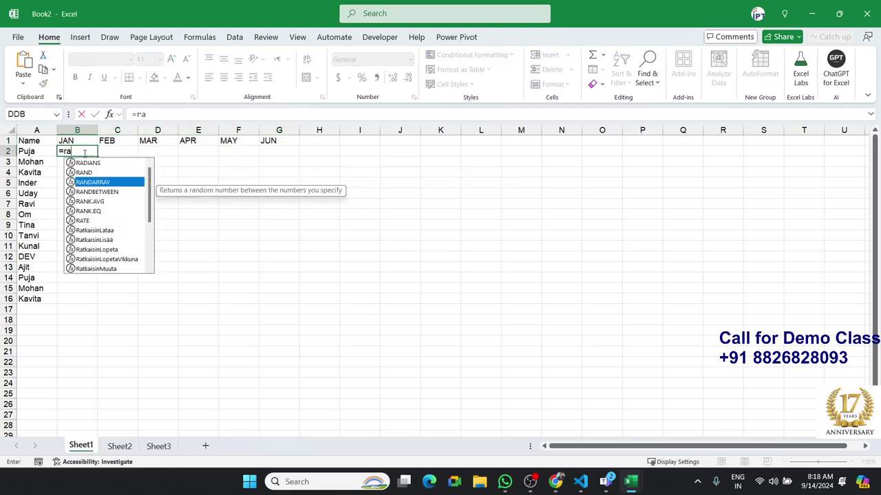
pyautogui.press('Tab')
pyautogui.write('10,')
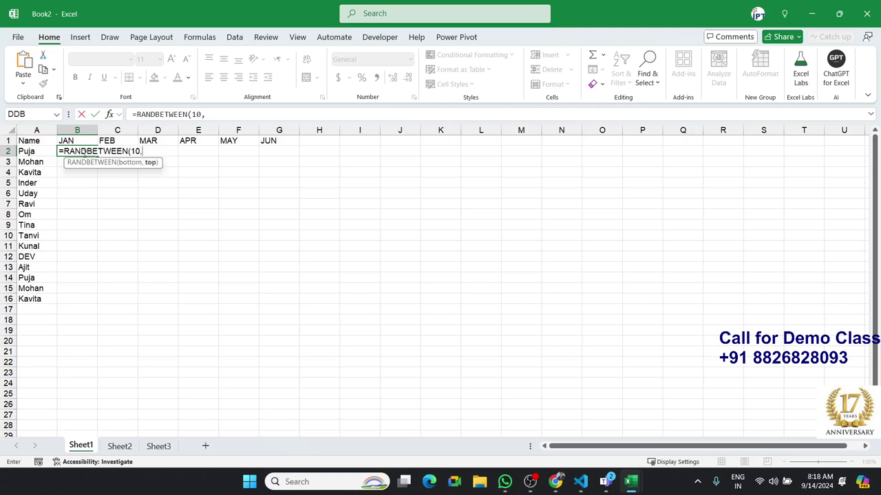
pyautogui.write('90')
pyautogui.press('Return')
pyautogui.moveTo(84, 152); pyautogui.dragTo(257, 289)
pyautogui.hotkey('ctrl', 'Return')
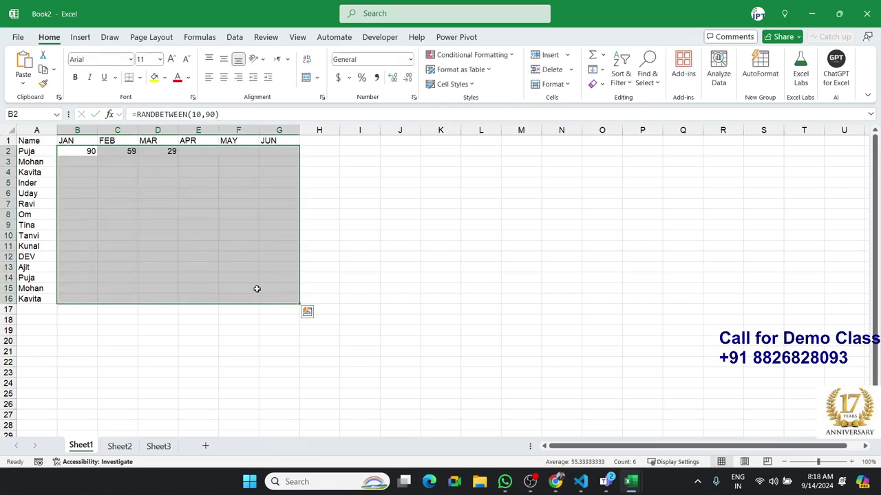
pyautogui.moveTo(37, 140); pyautogui.dragTo(289, 298)
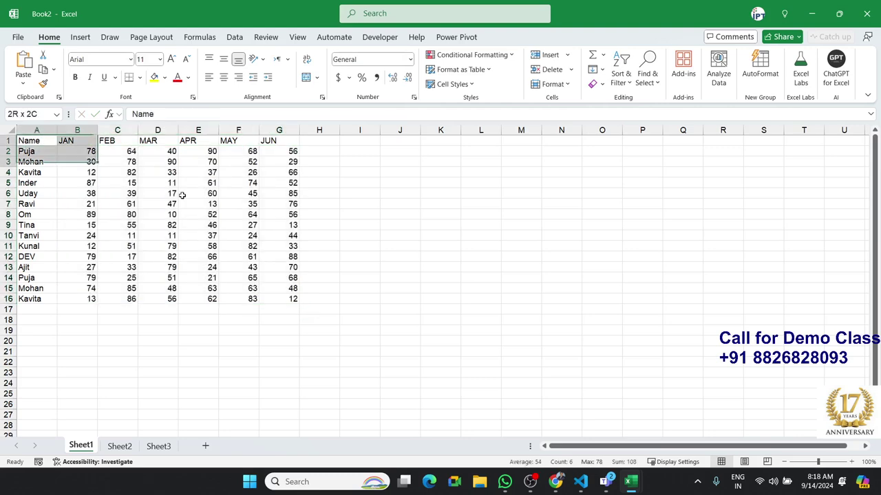
# Copy the table and paste it into Sheet2, Sheet3 and a new Sheet4.
pyautogui.hotkey('ctrl', 'c')
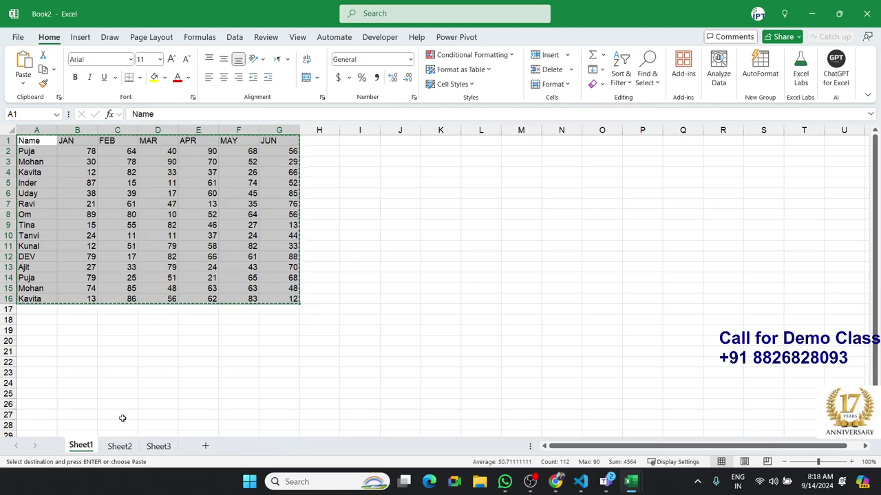
pyautogui.click(119, 445)
pyautogui.hotkey('ctrl', 'v')
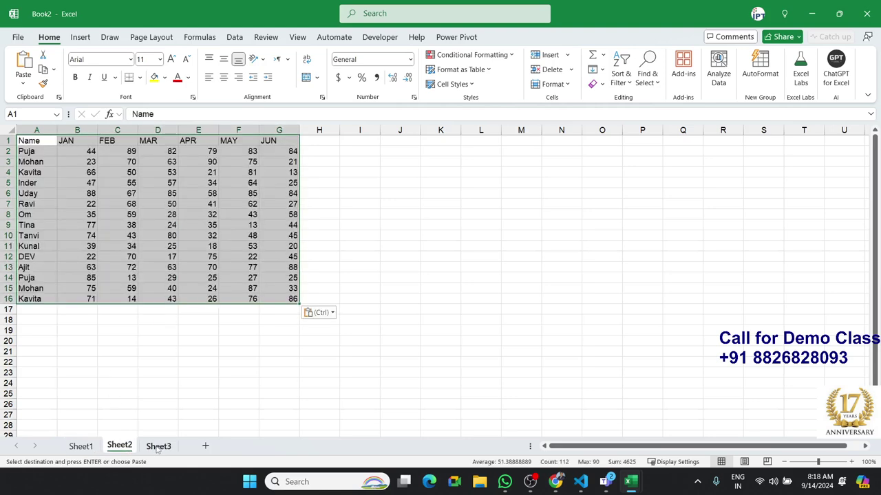
pyautogui.click(156, 446)
pyautogui.hotkey('ctrl', 'v')
pyautogui.click(205, 446)
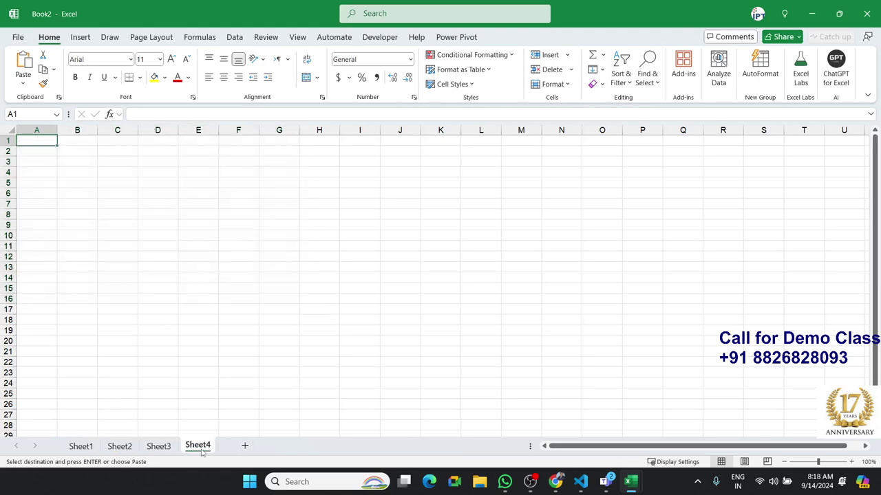
pyautogui.hotkey('ctrl', 'v')
# Add Sheet5, Sheet6 and Sheet7 and paste the table into each.
pyautogui.click(284, 446)
pyautogui.hotkey('ctrl', 'v')
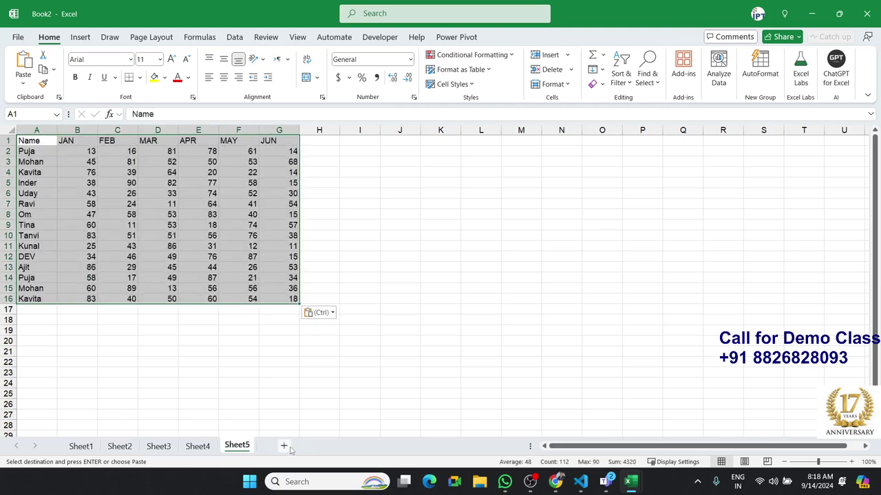
pyautogui.click(284, 445)
pyautogui.hotkey('ctrl', 'v')
pyautogui.click(321, 447)
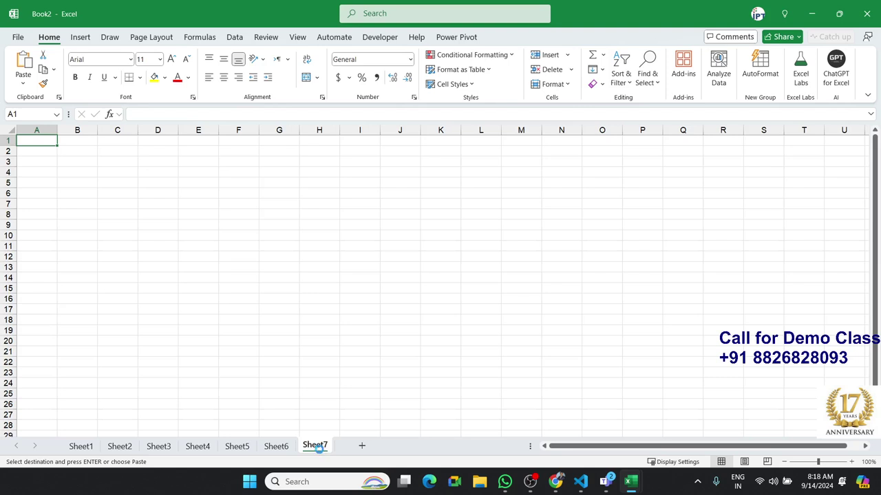
pyautogui.hotkey('ctrl', 'v')
# Group Sheet1 through Sheet7 and copy the table across the grouped sheets.
pyautogui.keyDown('shift'); pyautogui.click(95, 447); pyautogui.keyUp('shift')
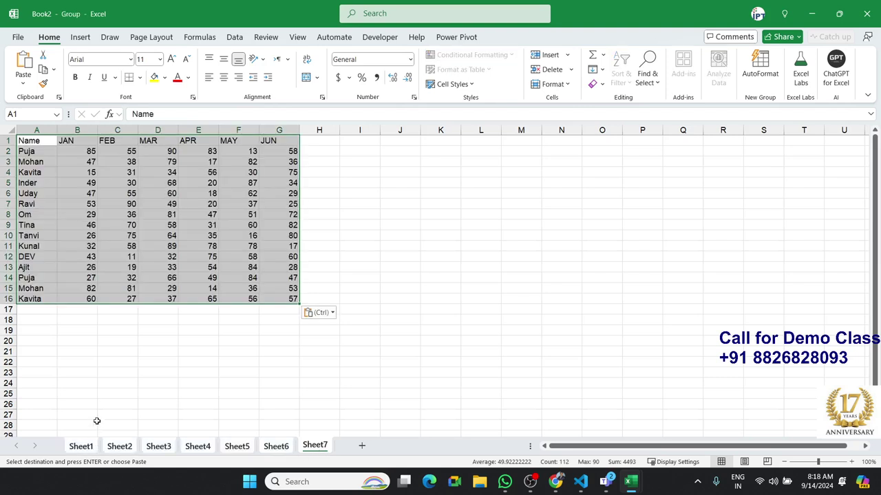
pyautogui.hotkey('ctrl', 'c')
pyautogui.click(22, 86)
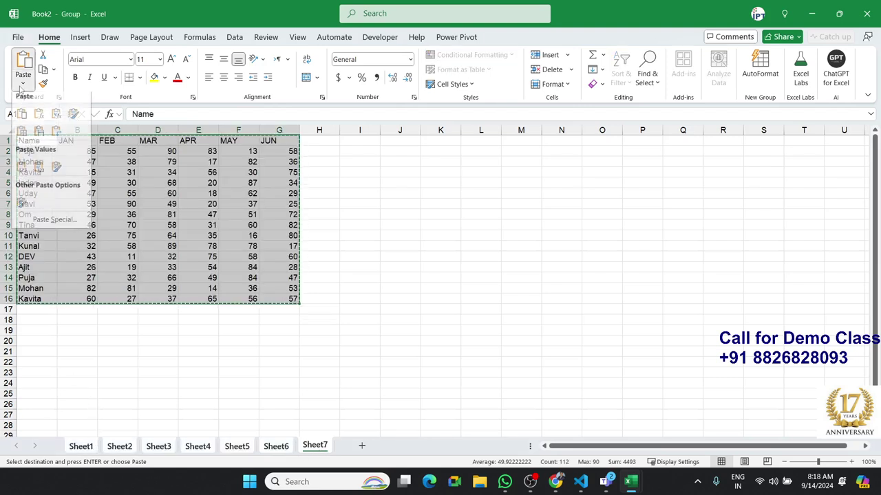
pyautogui.click(25, 168)
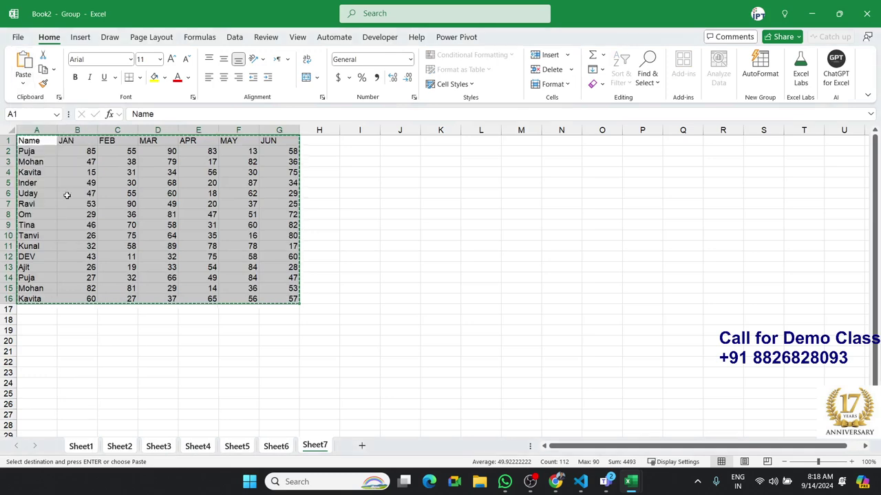
pyautogui.click(91, 204)
# Ungroup the sheets, check each table from Sheet2 to Sheet7, and add a blank Sheet8.
pyautogui.click(135, 452)
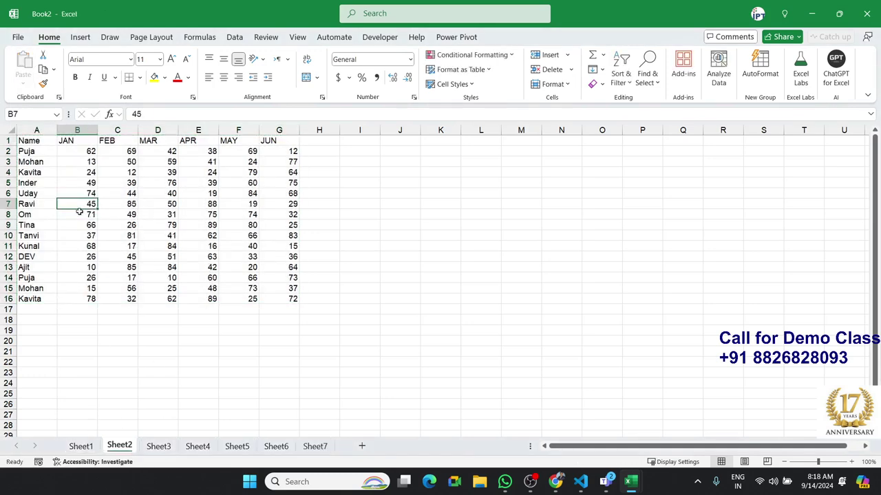
pyautogui.moveTo(46, 142); pyautogui.dragTo(276, 148)
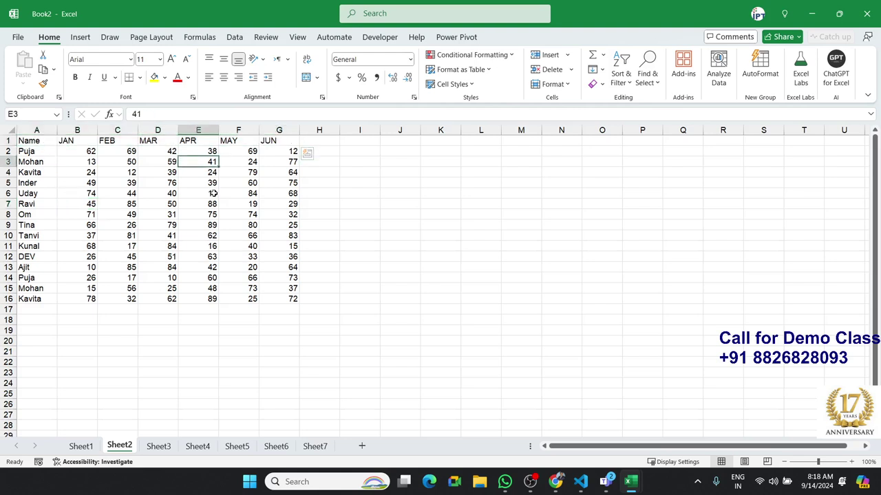
pyautogui.moveTo(199, 162); pyautogui.dragTo(248, 237)
pyautogui.click(164, 448)
pyautogui.click(197, 447)
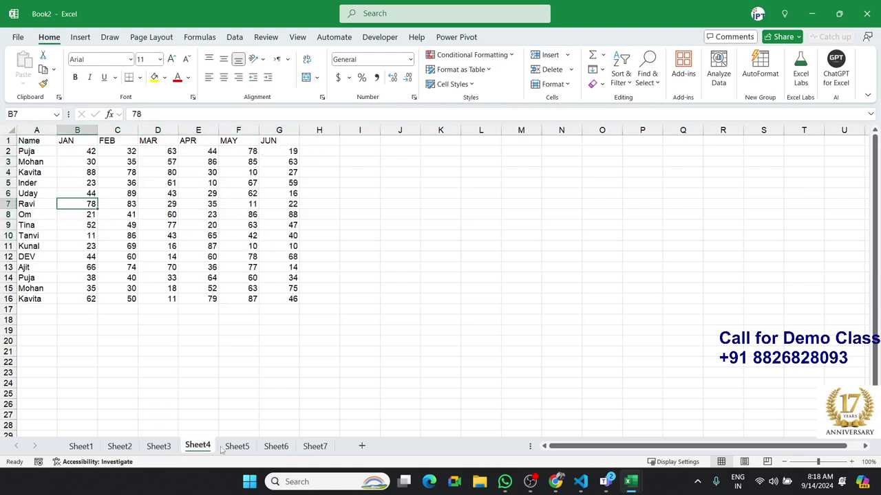
pyautogui.click(236, 448)
pyautogui.click(276, 448)
pyautogui.click(315, 448)
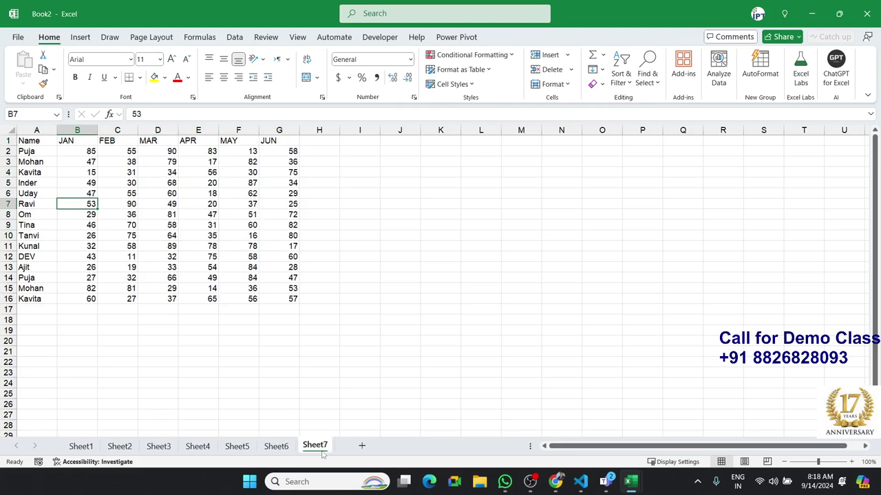
pyautogui.click(361, 446)
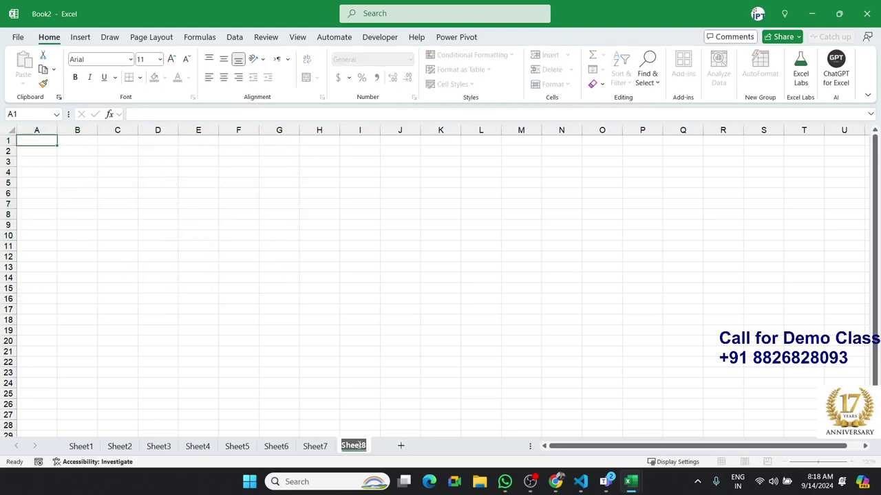
# Rename the new eighth sheet to Data.
pyautogui.write('Data')
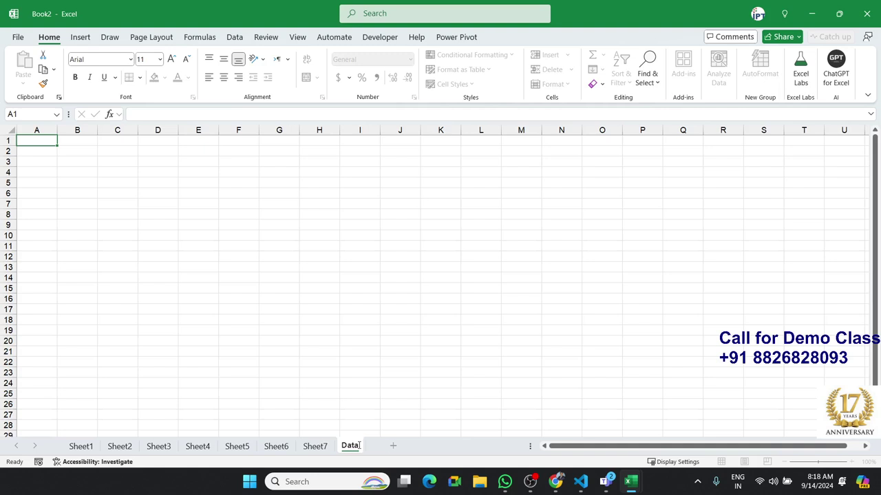
pyautogui.press('Return')
pyautogui.click(316, 446)
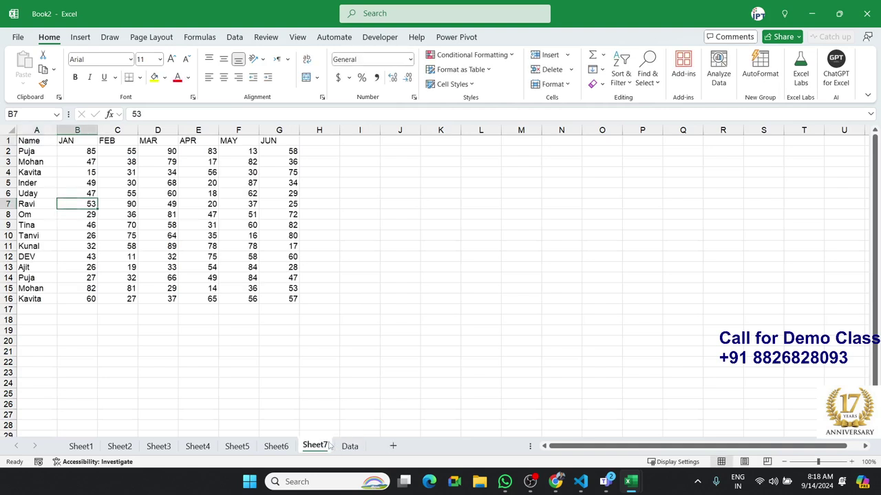
pyautogui.click(347, 447)
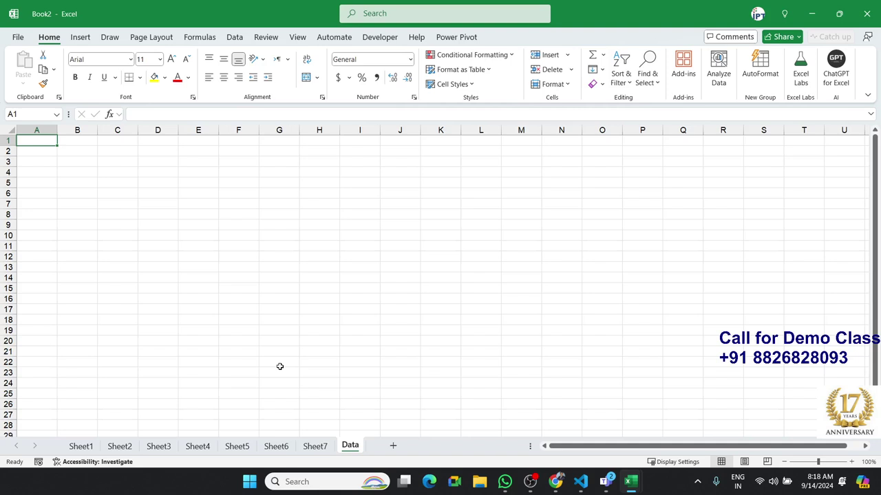
# Review Sheet1 through Sheet7, then open the Visual Basic editor from Developer.
pyautogui.click(88, 448)
pyautogui.click(121, 447)
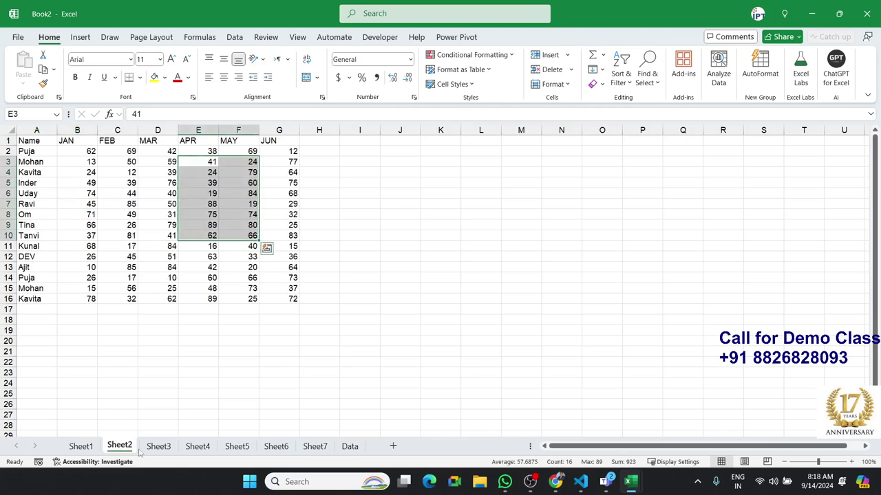
pyautogui.click(158, 447)
pyautogui.click(198, 447)
pyautogui.click(236, 448)
pyautogui.click(276, 448)
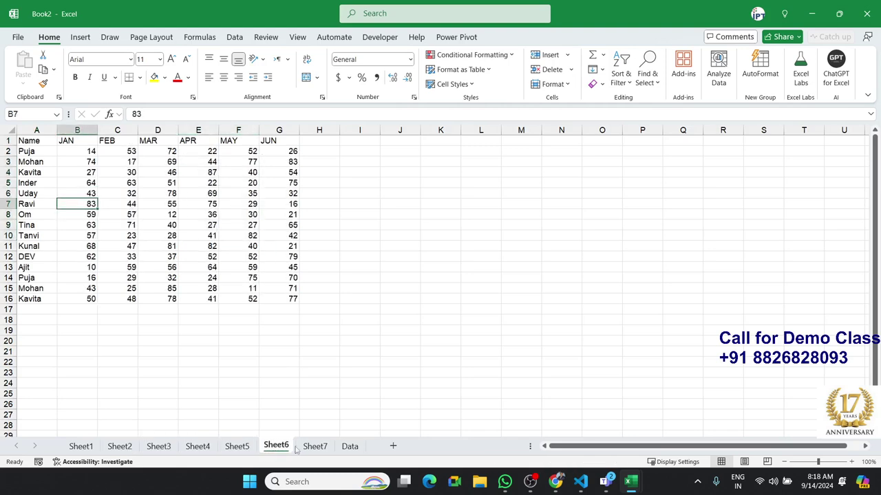
pyautogui.click(314, 447)
pyautogui.click(352, 447)
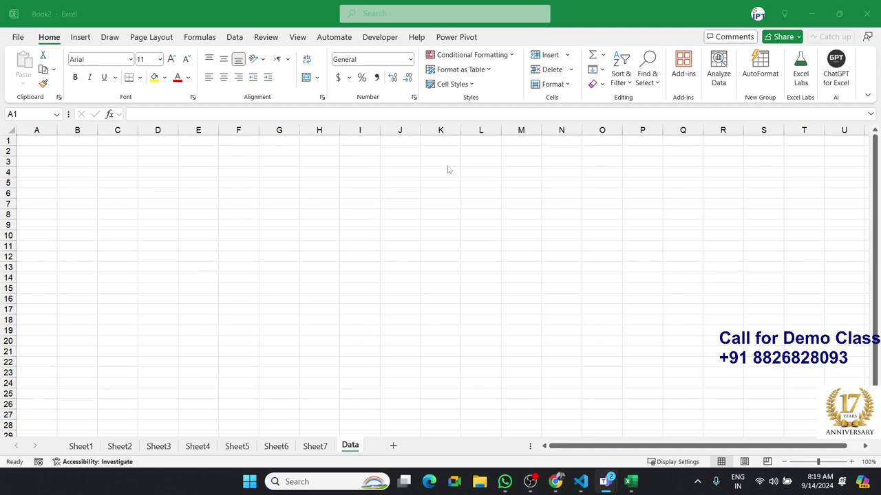
pyautogui.click(380, 38)
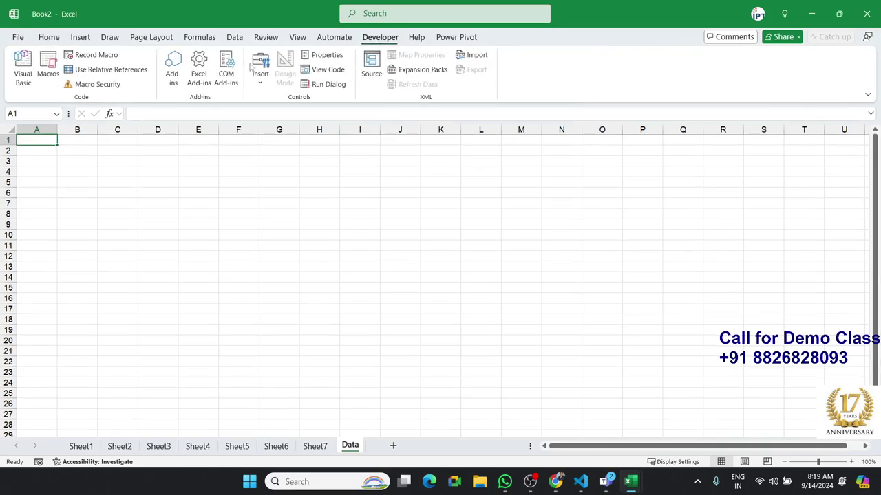
pyautogui.click(23, 75)
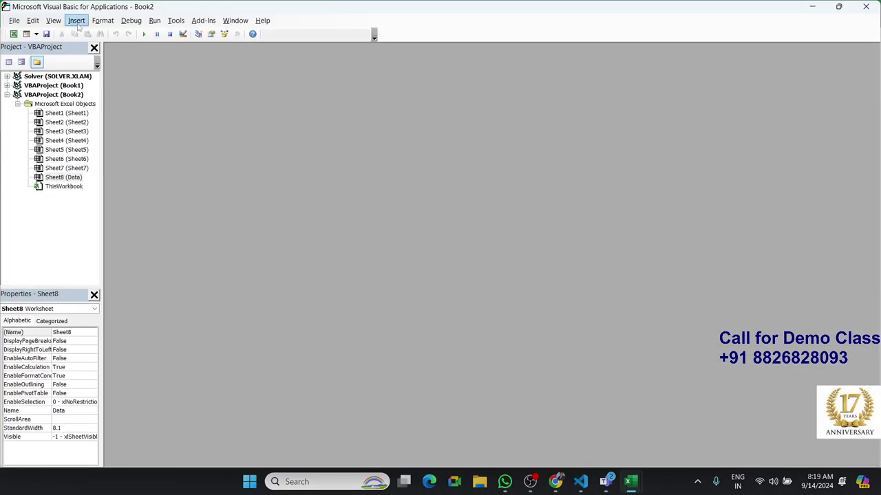
# Insert a new module and start the Sub rr() macro.
pyautogui.click(76, 20)
pyautogui.click(86, 60)
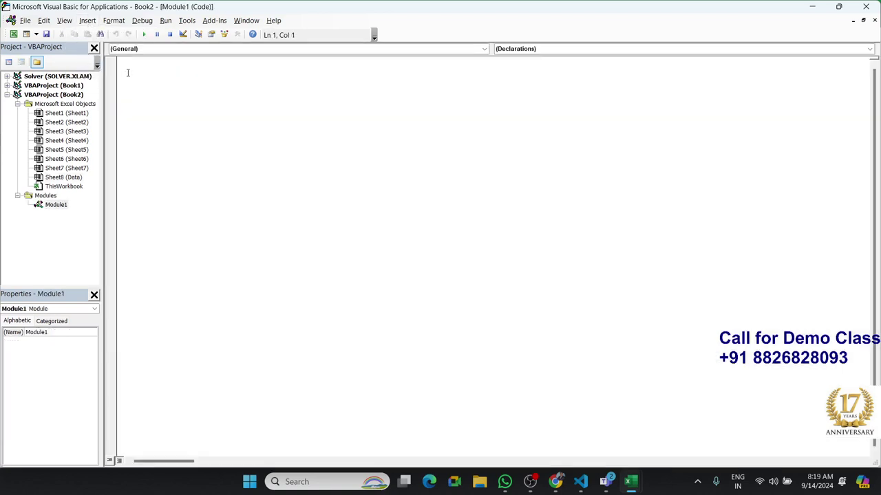
pyautogui.write('sub r')
pyautogui.write('r()')
pyautogui.press('Return')
pyautogui.press('Return')
pyautogui.press('Return')
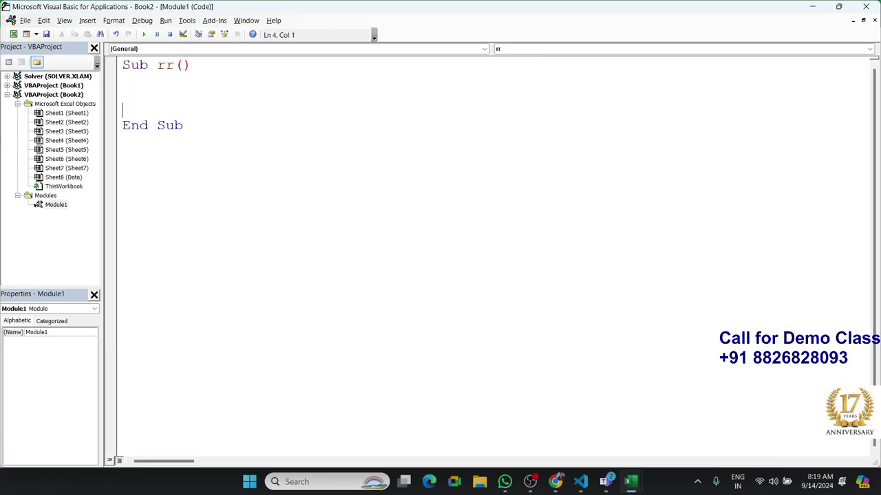
pyautogui.press('Up')
pyautogui.press('Up')
pyautogui.press('Return')
# Add a For i = 1 To Sheets.Count - 1 ... Next i loop.
pyautogui.write('for')
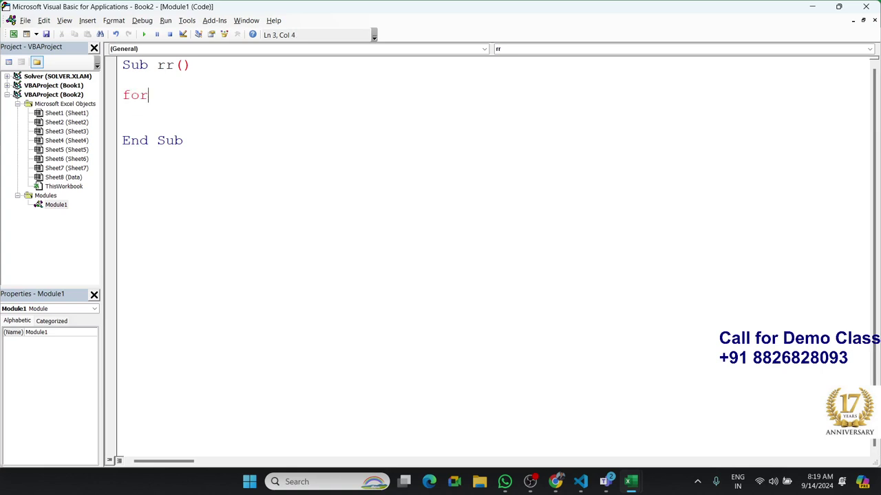
pyautogui.write(' i = ')
pyautogui.write('1 to')
pyautogui.write(' sheets.')
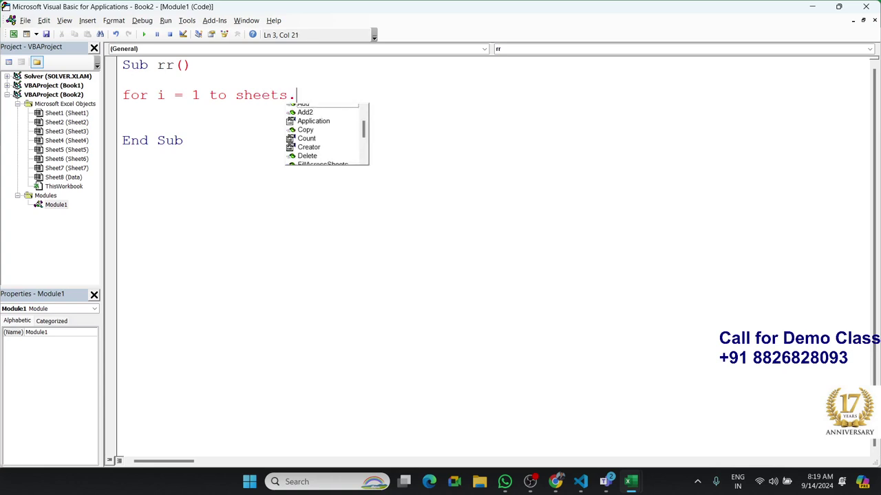
pyautogui.write('co')
pyautogui.press('Down')
pyautogui.press('Tab')
pyautogui.write('- ')
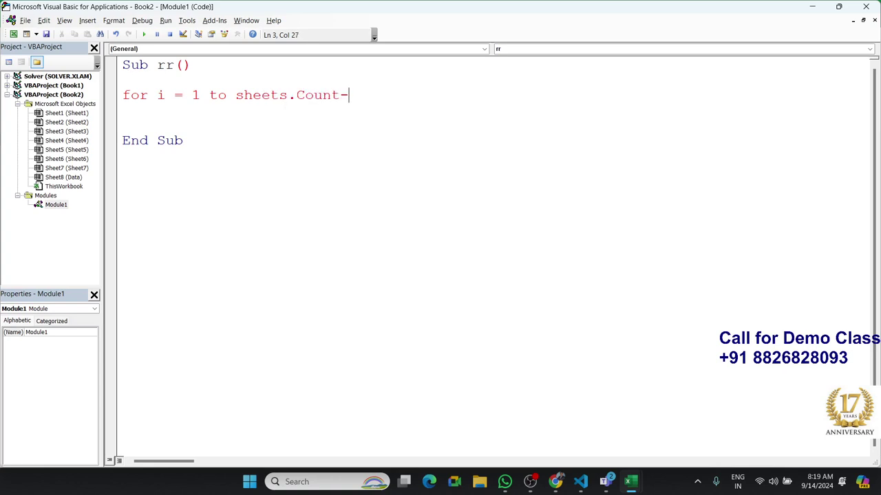
pyautogui.write('1')
pyautogui.press('Return')
pyautogui.press('Return')
pyautogui.press('Return')
pyautogui.write('next ')
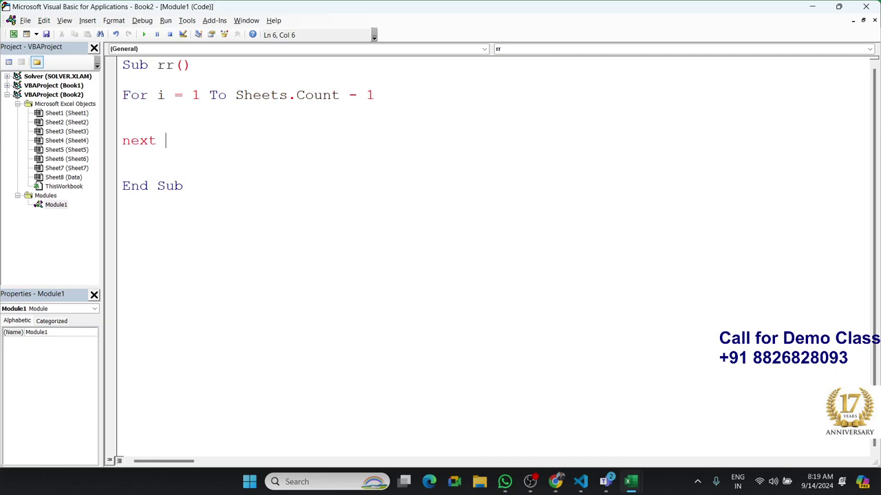
pyautogui.write('i')
pyautogui.press('Up')
pyautogui.press('Return')
pyautogui.press('Up')
pyautogui.press('Up')
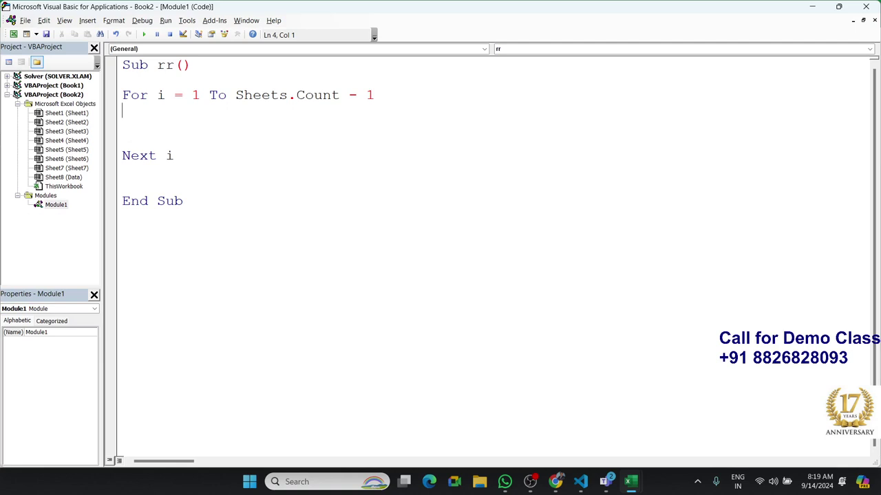
# Inside the loop, add Sheets(i).Select and Range("A1").CurrentRegion.Copy.
pyautogui.write('sheets')
pyautogui.write('(i)')
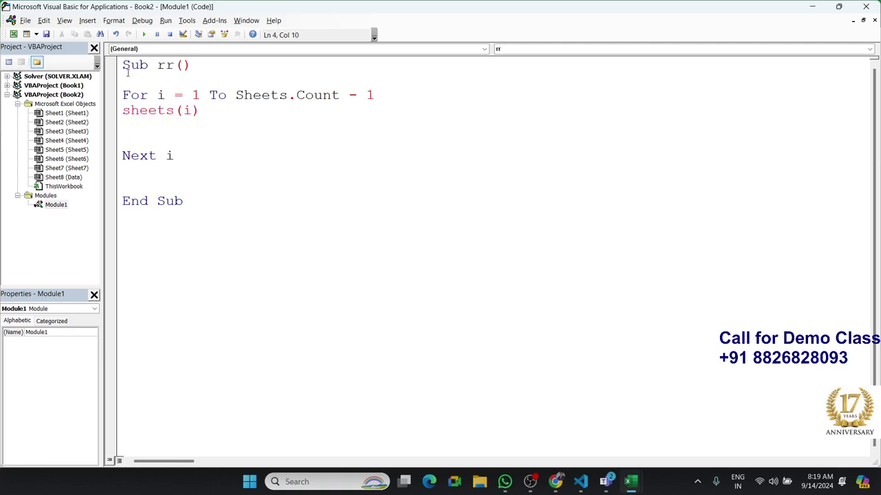
pyautogui.write('.select')
pyautogui.press('Return')
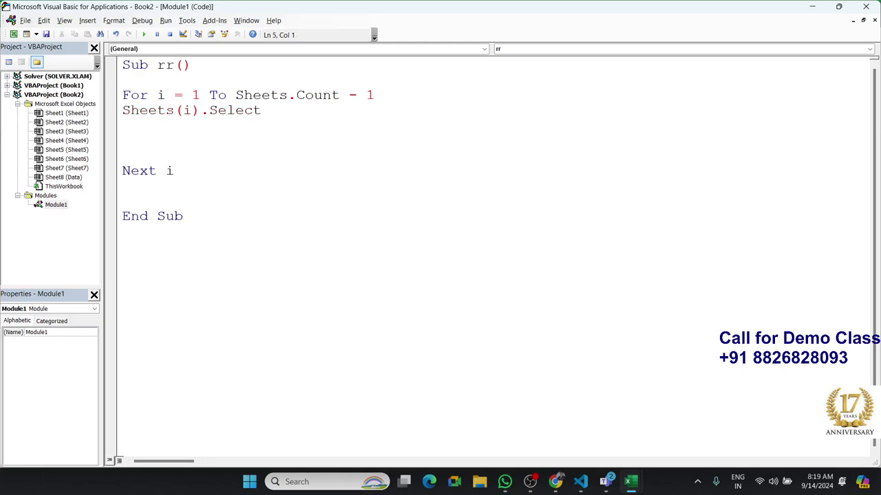
pyautogui.write('range(')
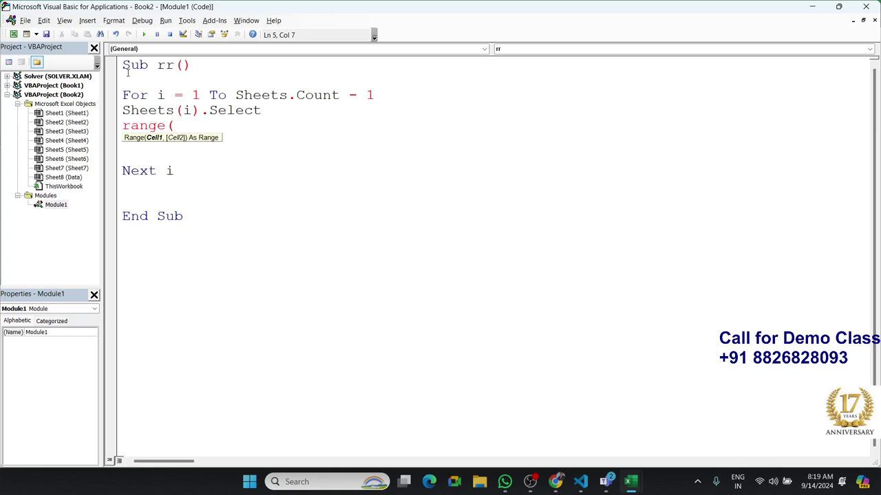
pyautogui.write('"A2')
pyautogui.press('BackSpace')
pyautogui.write('1").')
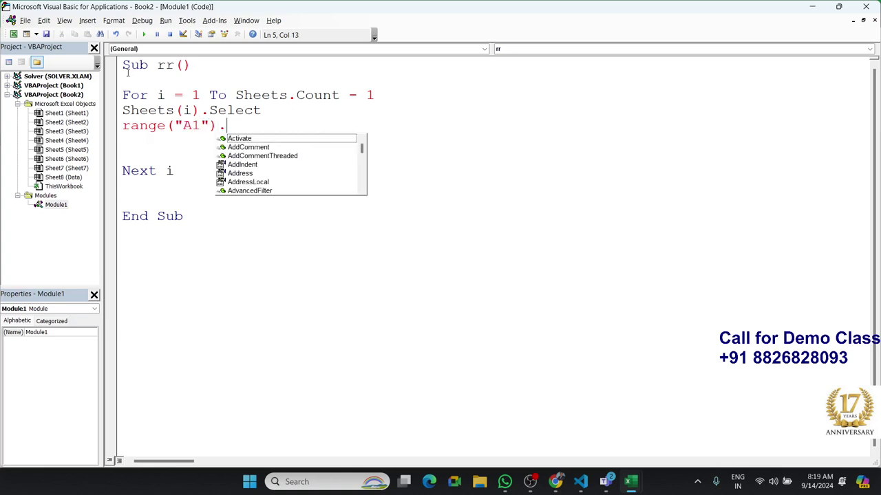
pyautogui.write('cu')
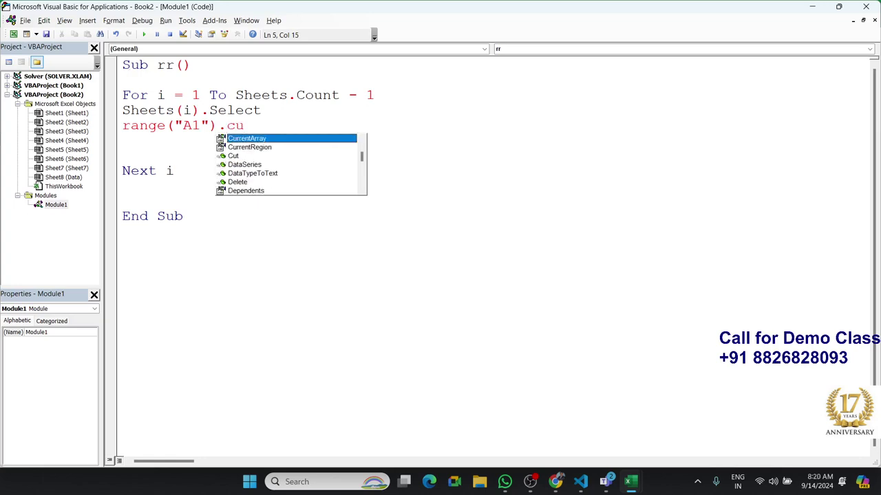
pyautogui.press('Down')
pyautogui.press('Tab')
pyautogui.write('.cop')
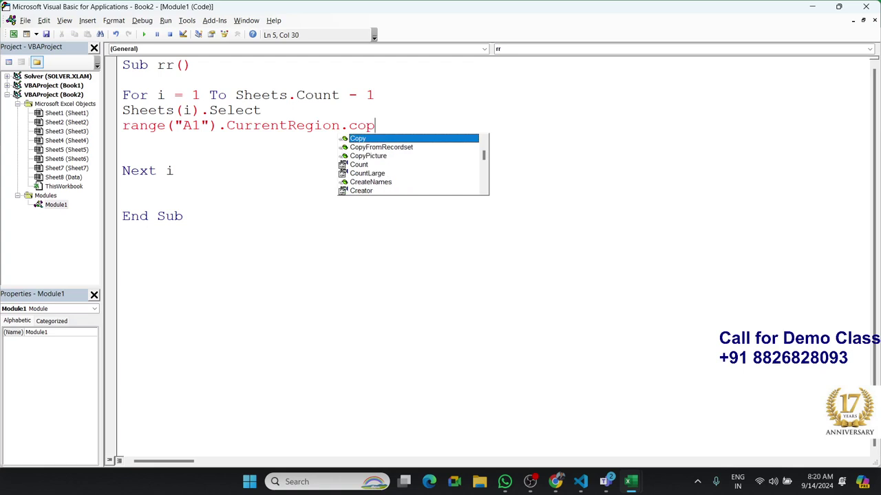
pyautogui.press('Tab')
pyautogui.press('Return')
# Add Sheets("Data").Select and PasteSpecial one row below Data's last used row via End(xlUp).Offset(1,0).
pyautogui.write('shee')
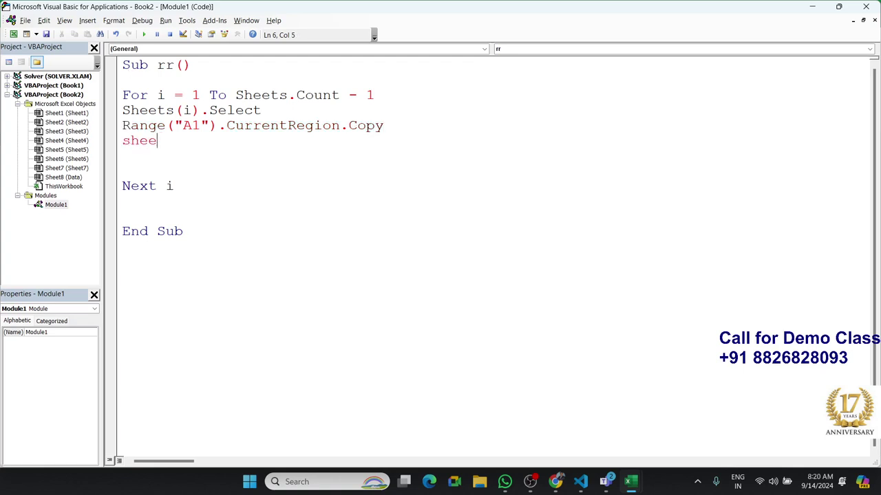
pyautogui.write('ts("D')
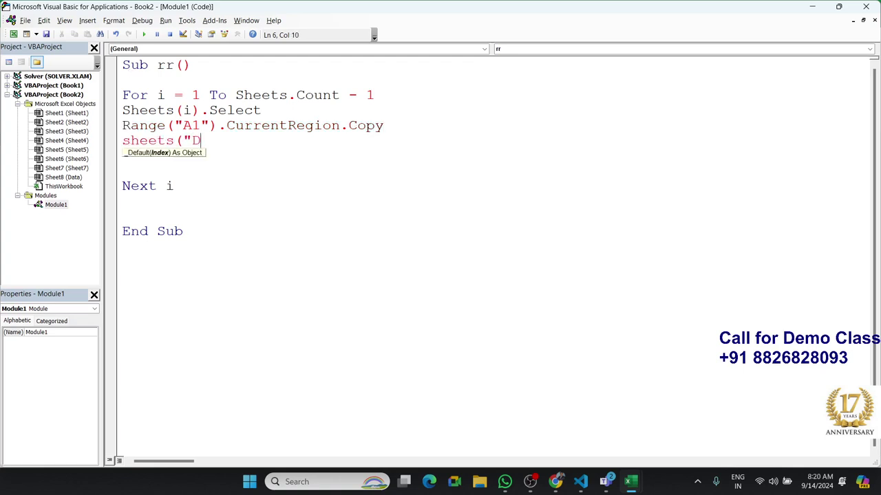
pyautogui.write('ata").s')
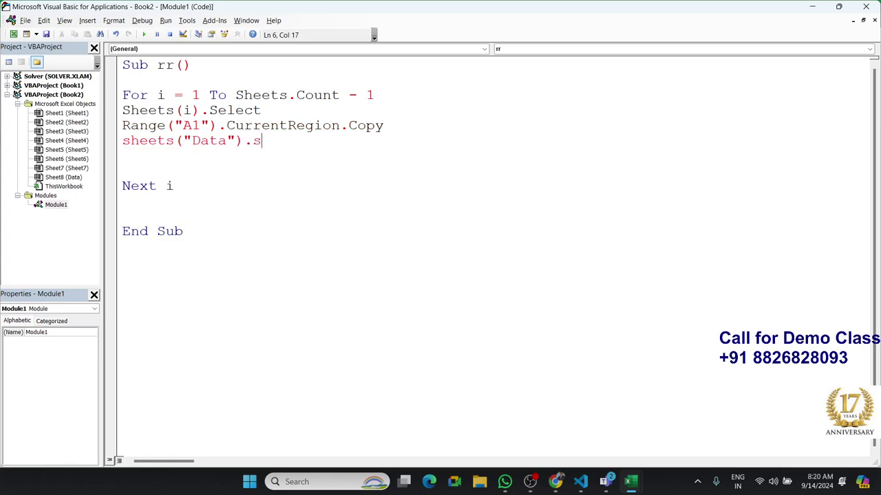
pyautogui.write('elect')
pyautogui.press('Return')
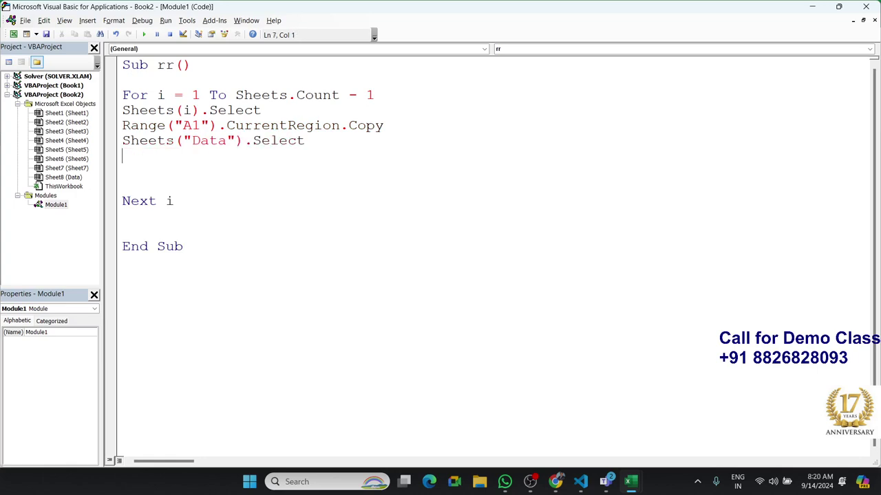
pyautogui.write('range(')
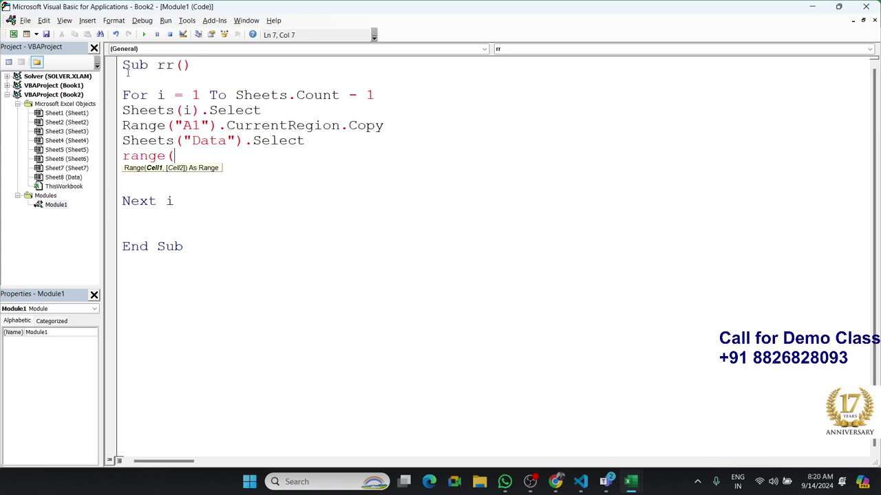
pyautogui.write('"A65')
pyautogui.write('000')
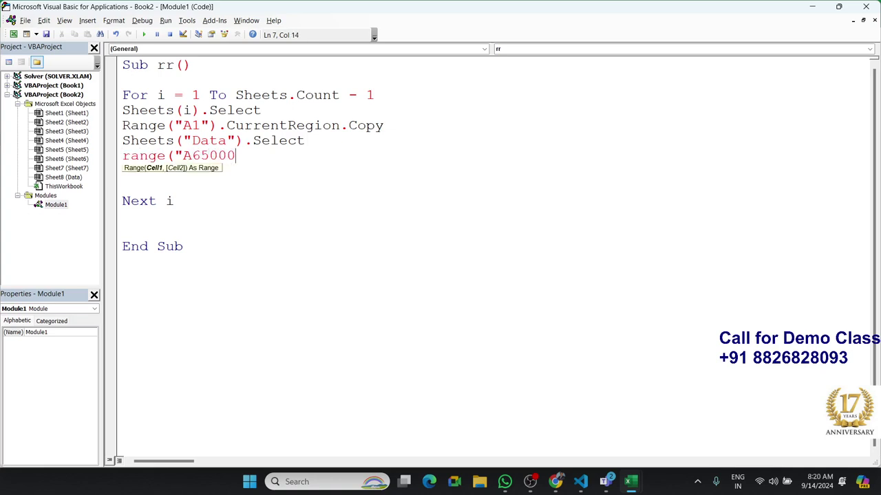
pyautogui.write('").end')
pyautogui.press('Tab')
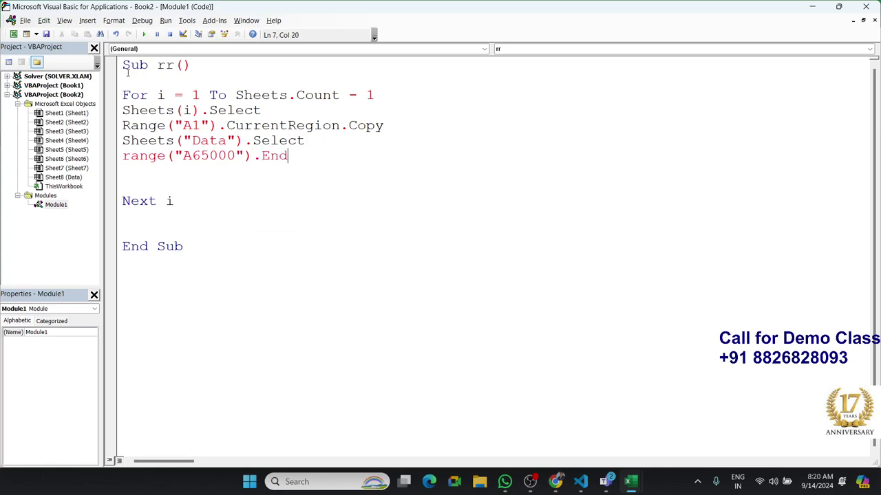
pyautogui.write('(')
pyautogui.write('xlu')
pyautogui.press('Tab')
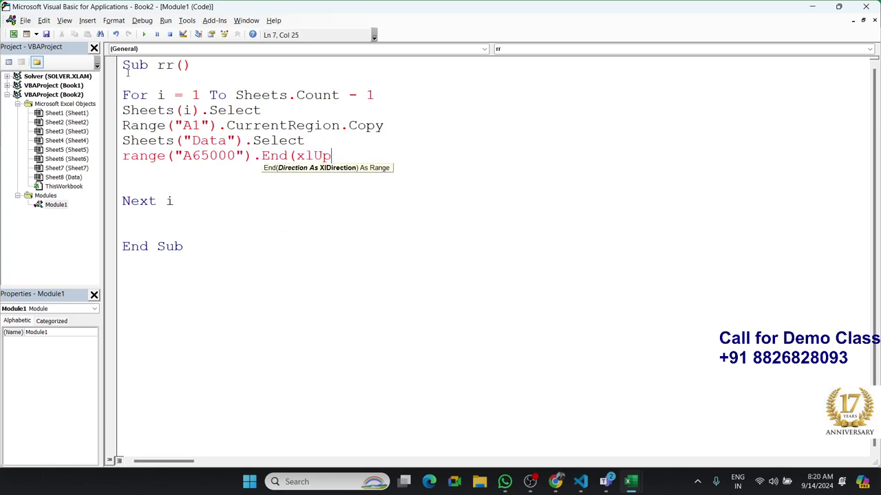
pyautogui.write(').of')
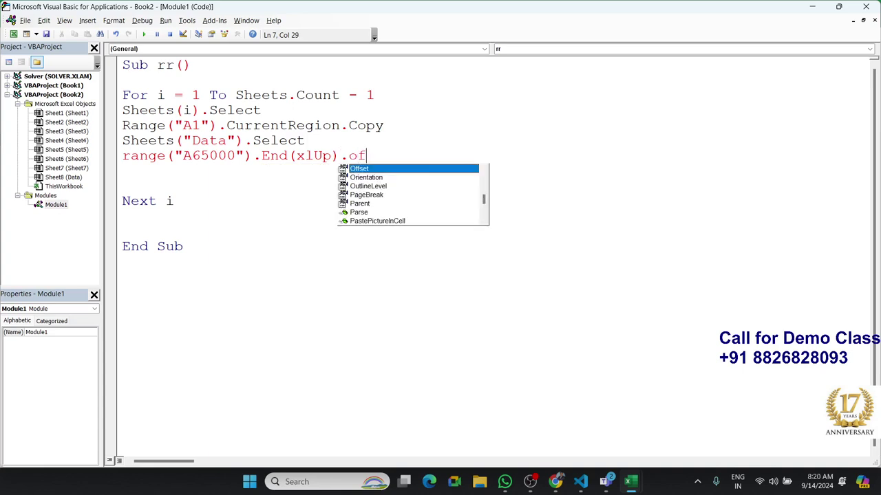
pyautogui.press('Tab')
pyautogui.write('(1')
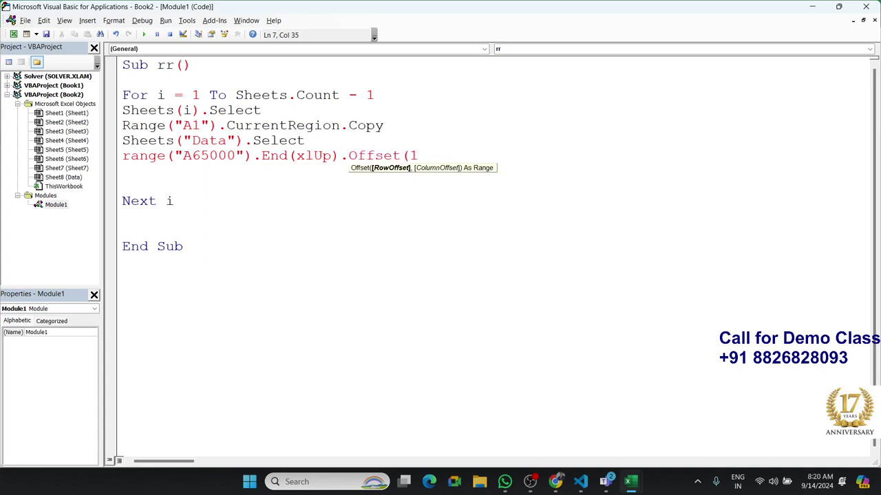
pyautogui.write(',0).')
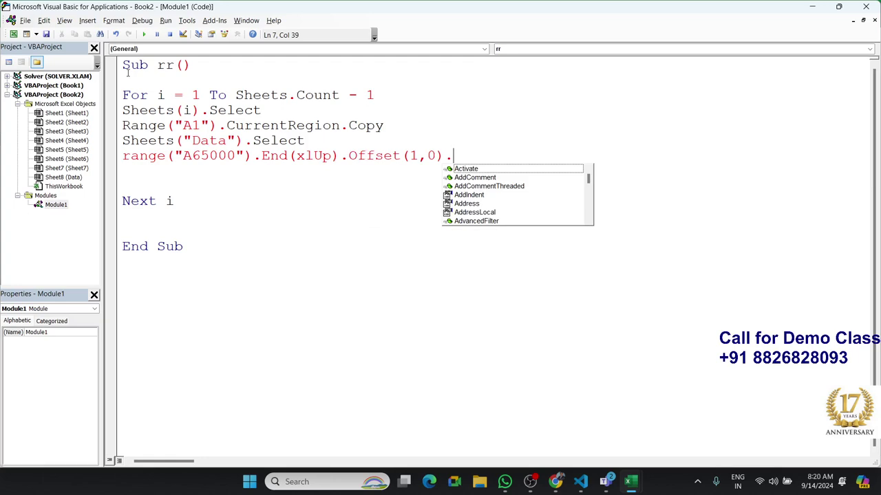
pyautogui.write('pas')
pyautogui.press('Tab')
pyautogui.press('Return')
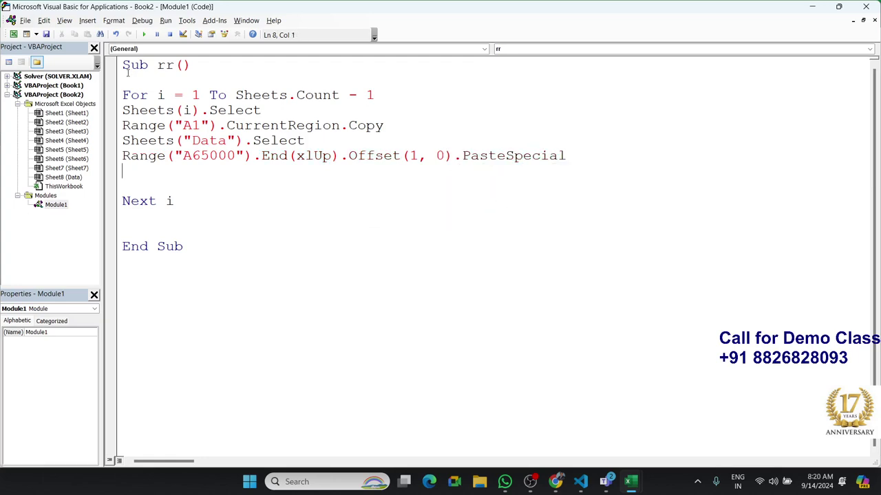
# Add an ActiveCell.EntireRow.Delete line to the loop.
pyautogui.write('active')
pyautogui.write('cell')
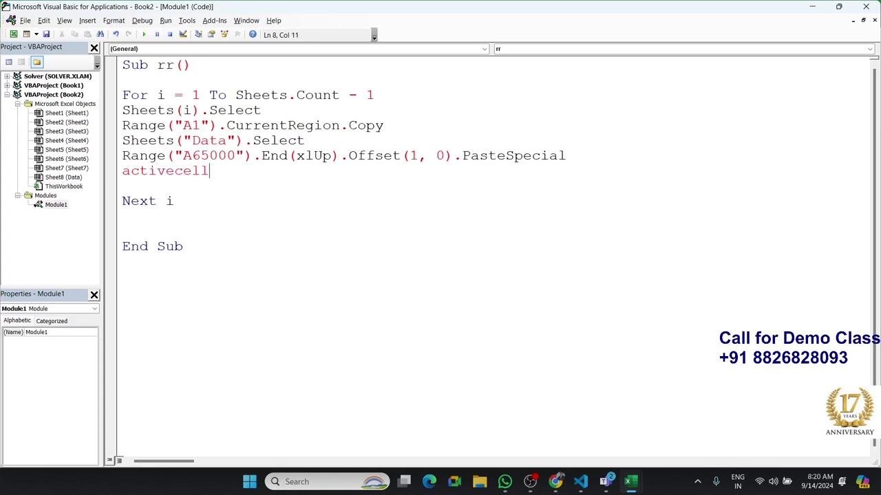
pyautogui.write('.en')
pyautogui.press('Down')
pyautogui.press('Tab')
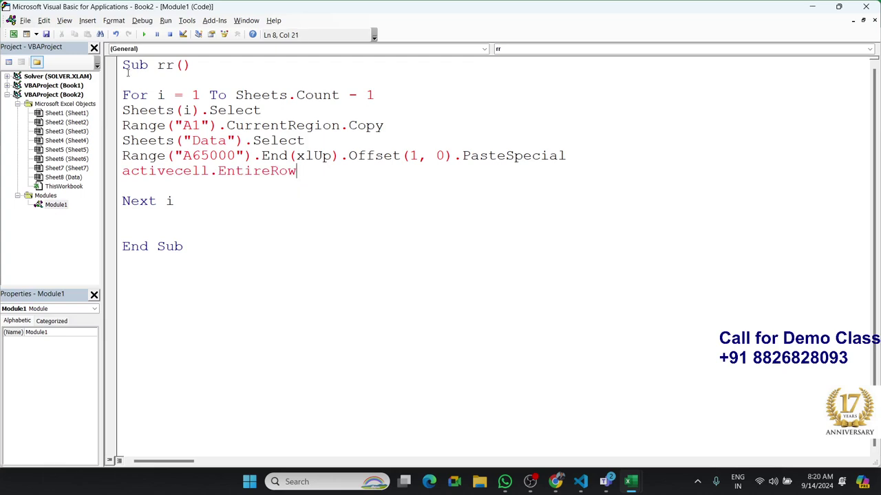
pyautogui.write(',de')
pyautogui.press('BackSpace')
pyautogui.press('BackSpace')
pyautogui.press('BackSpace')
pyautogui.write('.')
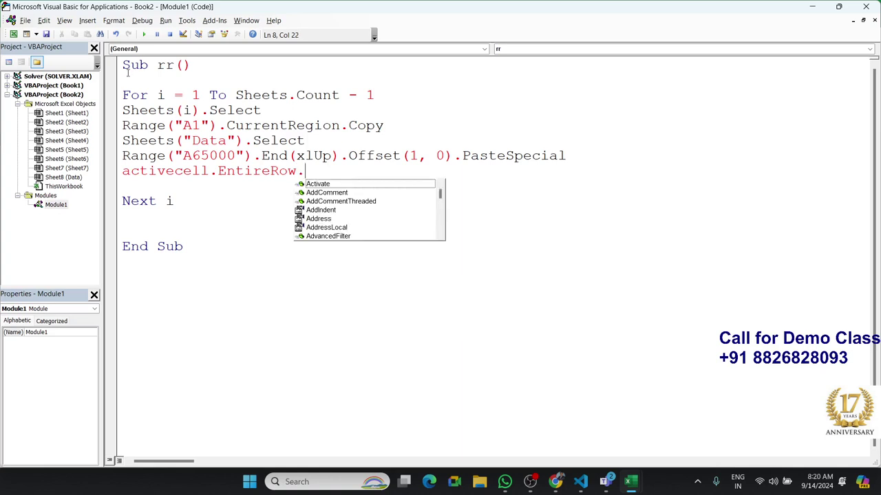
pyautogui.write('de')
pyautogui.press('Tab')
# Add MsgBox "Data have Complie" after Next i.
pyautogui.press('Down')
pyautogui.press('Down')
pyautogui.press('Down')
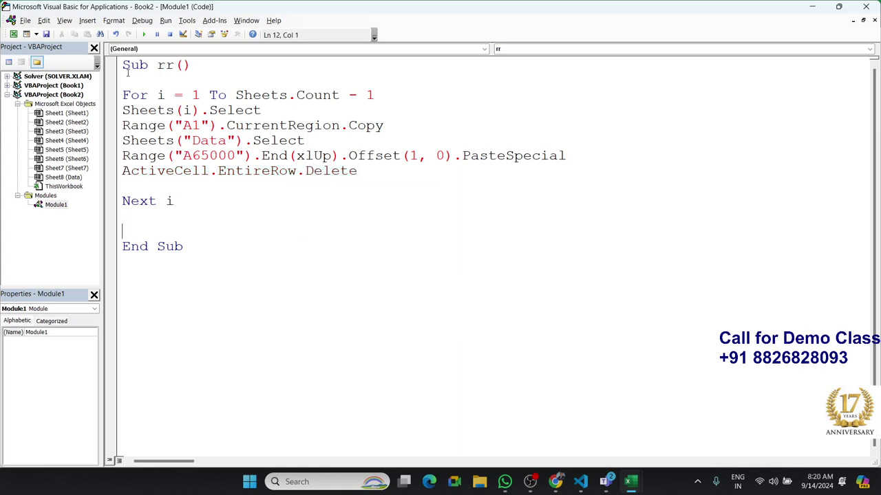
pyautogui.press('Return')
pyautogui.write('ms')
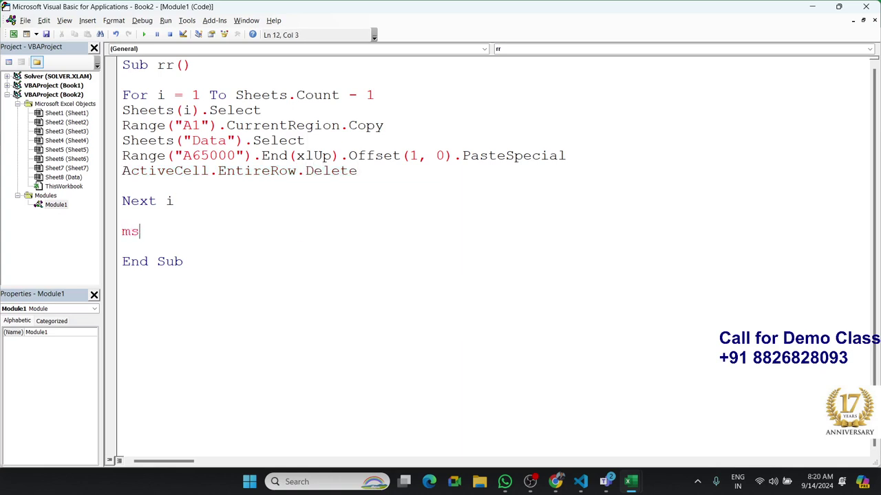
pyautogui.write('gbox ')
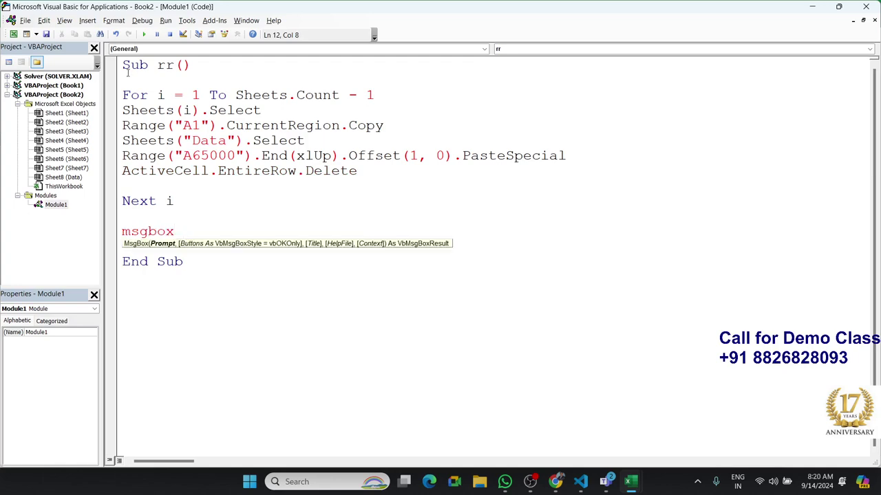
pyautogui.write('"Data hav')
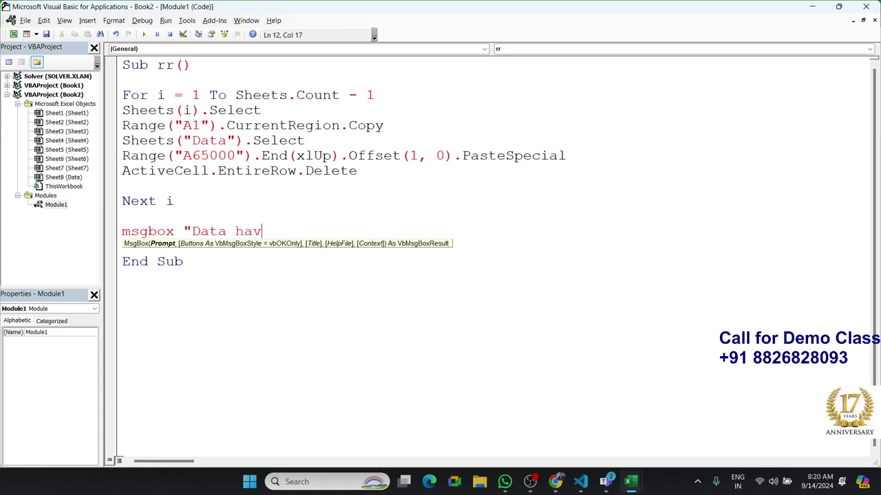
pyautogui.write('e Save')
pyautogui.press('BackSpace')
pyautogui.press('BackSpace')
pyautogui.press('BackSpace')
pyautogui.write('C')
pyautogui.write('omplie')
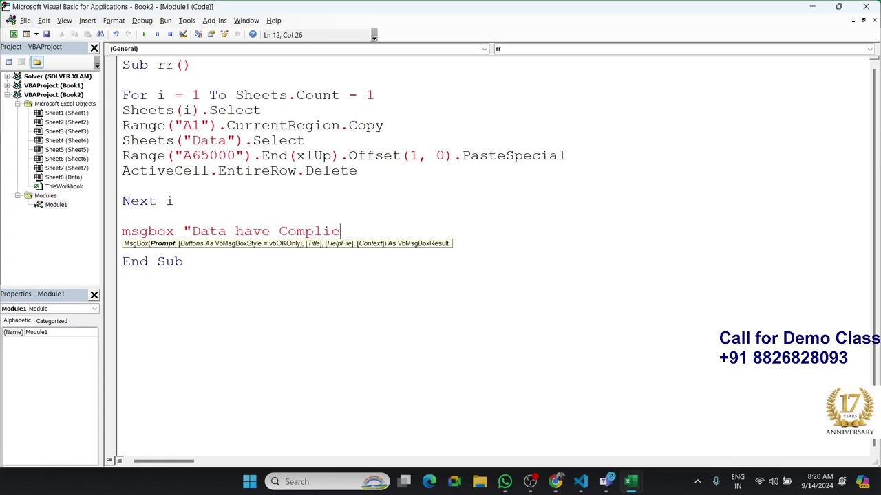
pyautogui.write('"')
pyautogui.click(124, 66)
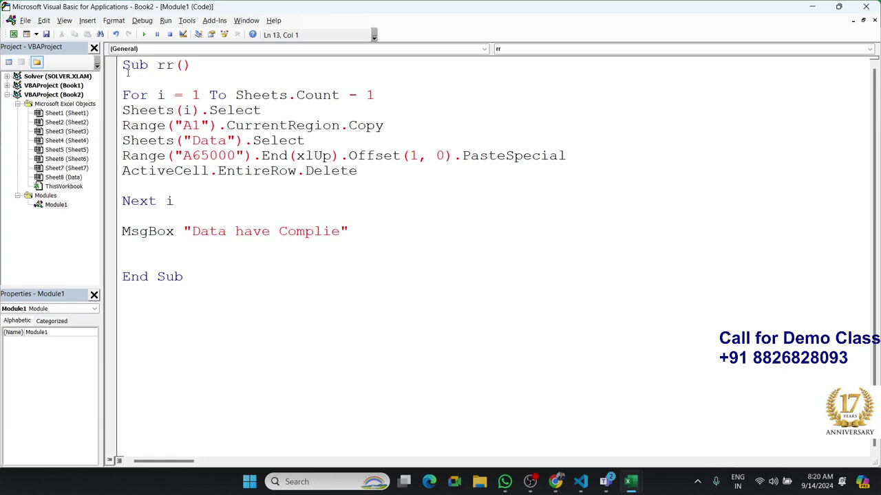
# Copy the Name–JUN header row from Sheet7 into A1 of the Data sheet.
pyautogui.hotkey('alt', 'F11')
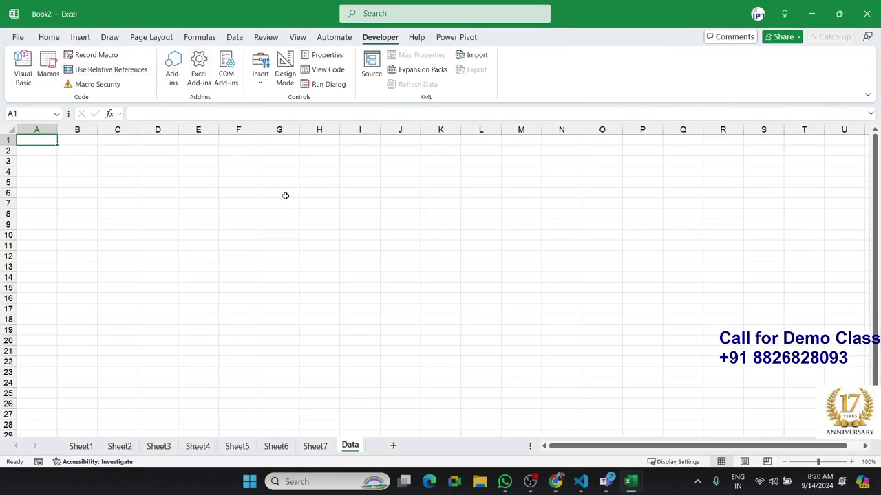
pyautogui.click(316, 446)
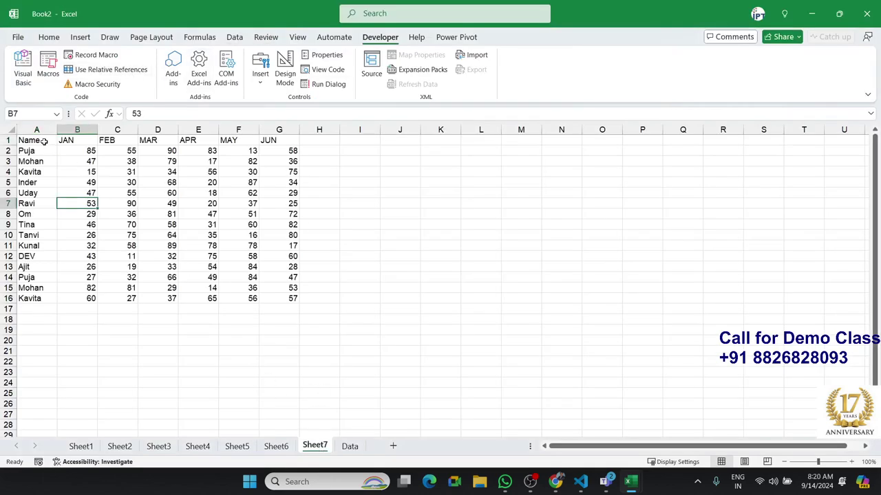
pyautogui.moveTo(45, 141)
pyautogui.mouseDown()
pyautogui.moveTo(234, 141)
pyautogui.moveTo(27, 140)
pyautogui.mouseUp()
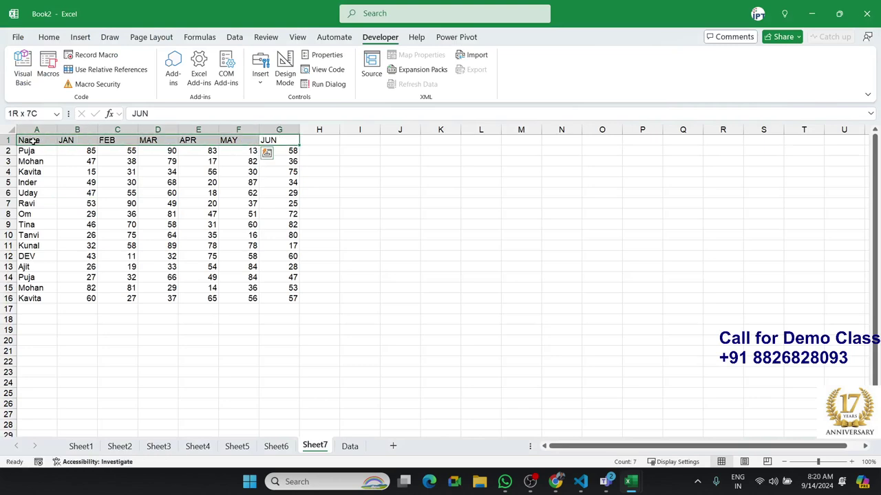
pyautogui.hotkey('ctrl', 'c')
pyautogui.click(350, 446)
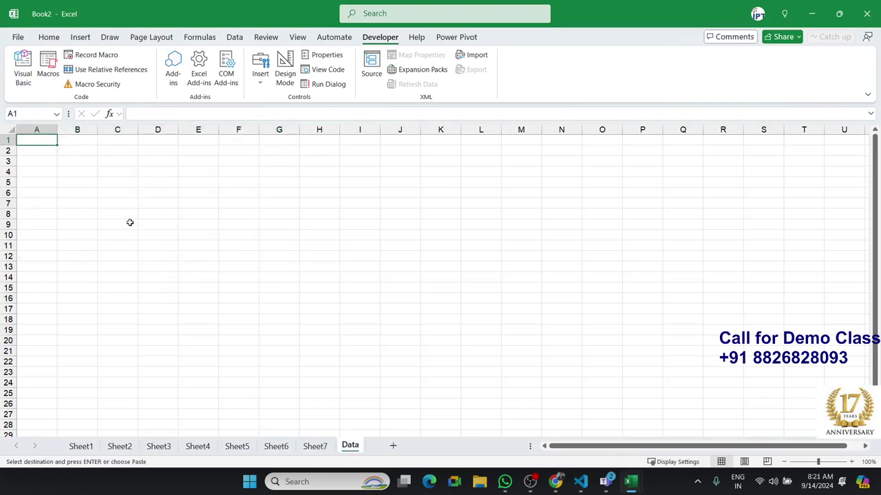
pyautogui.hotkey('ctrl', 'v')
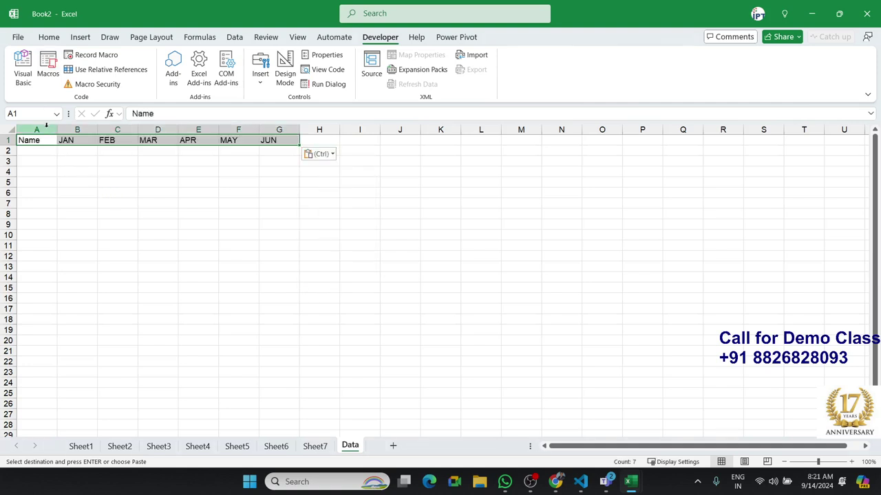
# Run the rr macro from the Macros list.
pyautogui.click(42, 139)
pyautogui.click(47, 75)
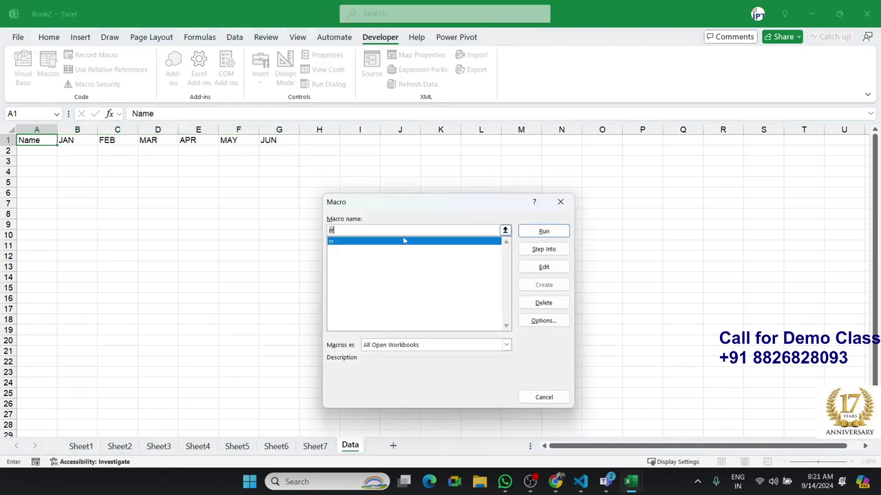
pyautogui.click(544, 232)
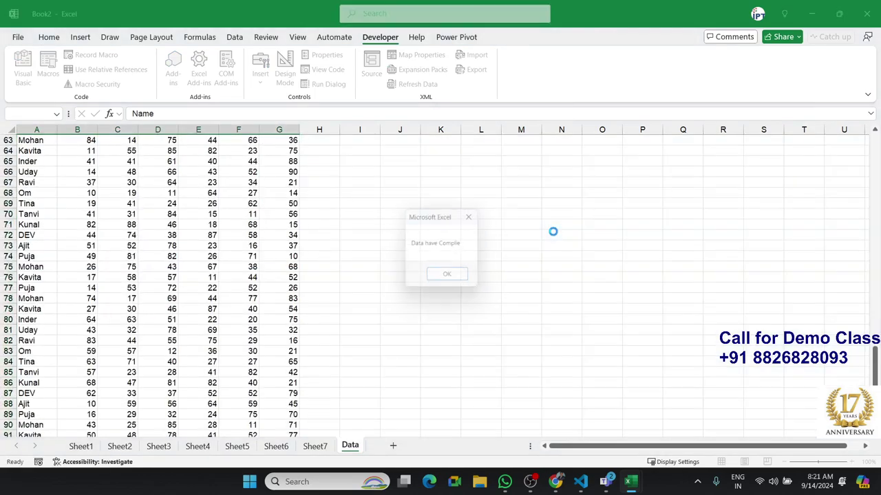
# Dismiss the completion message and scroll through the combined rows on Data.
pyautogui.click(440, 278)
pyautogui.scroll(3, 200, 278)
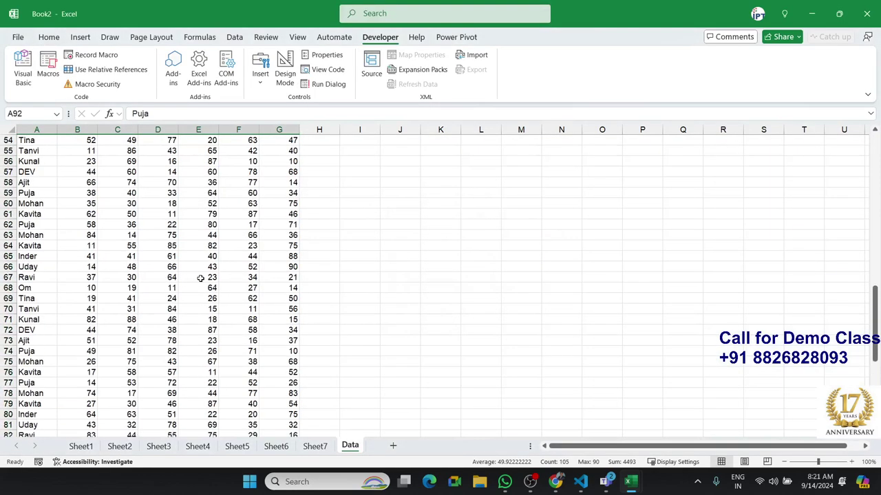
pyautogui.scroll(8, 199, 278)
pyautogui.scroll(8, 199, 278)
pyautogui.scroll(2, 200, 278)
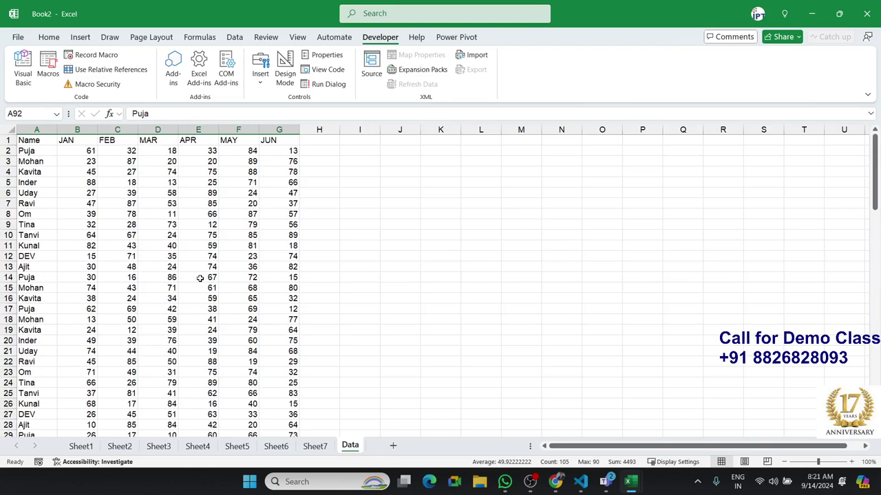
pyautogui.scroll(-7, 200, 278)
pyautogui.scroll(-13, 200, 278)
# Compare the rr macro's loop code with the Data sheet, ending in the editor.
pyautogui.hotkey('alt', 'F11')
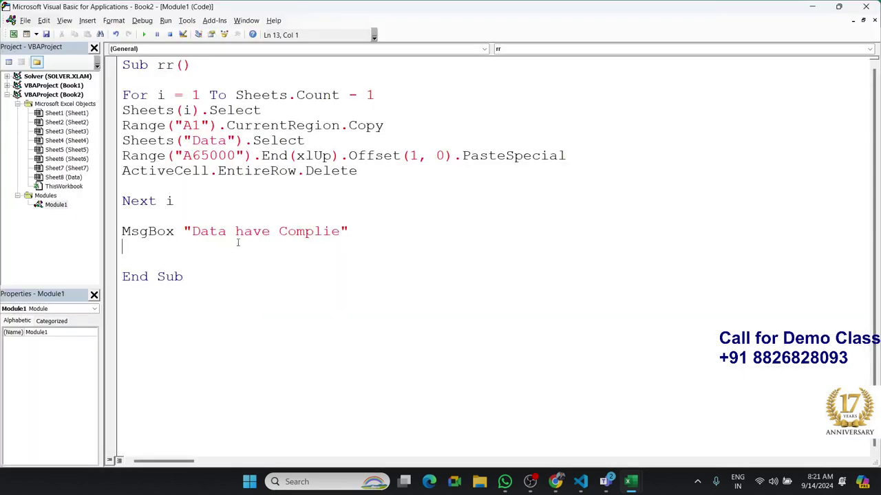
pyautogui.moveTo(222, 252); pyautogui.dragTo(115, 91)
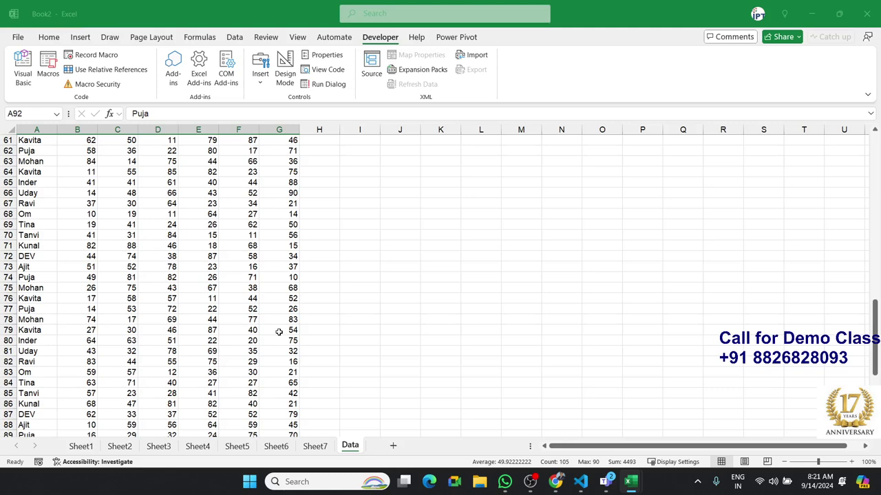
pyautogui.hotkey('alt', 'F11')
pyautogui.scroll(5, 270, 361)
pyautogui.scroll(5, 270, 361)
pyautogui.scroll(9, 272, 362)
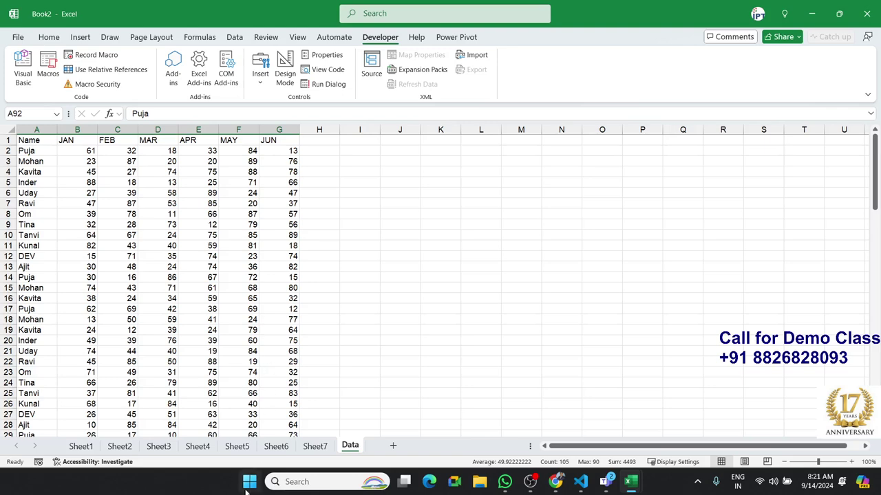
pyautogui.hotkey('alt', 'F11')
# Highlight Sheets, Range, Sheets, Range and ActiveCell on lines 4–8, then return to the Data sheet.
pyautogui.click(213, 269)
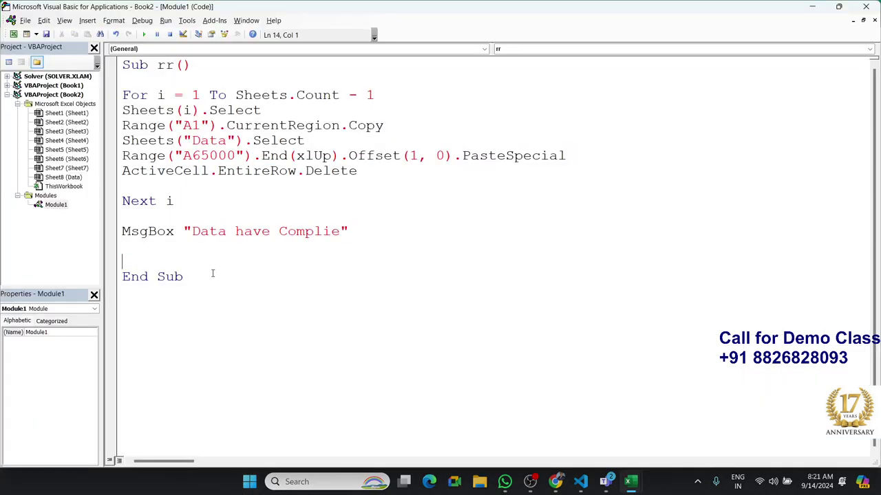
pyautogui.doubleClick(157, 111)
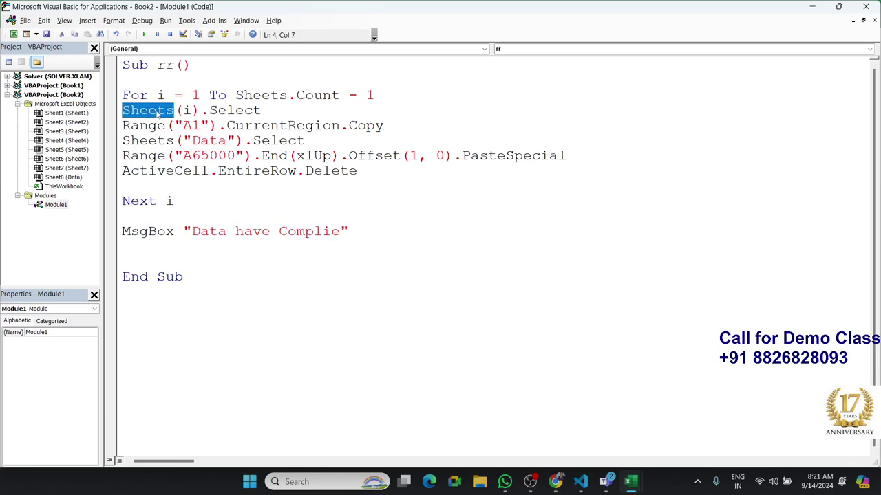
pyautogui.doubleClick(153, 126)
pyautogui.doubleClick(152, 141)
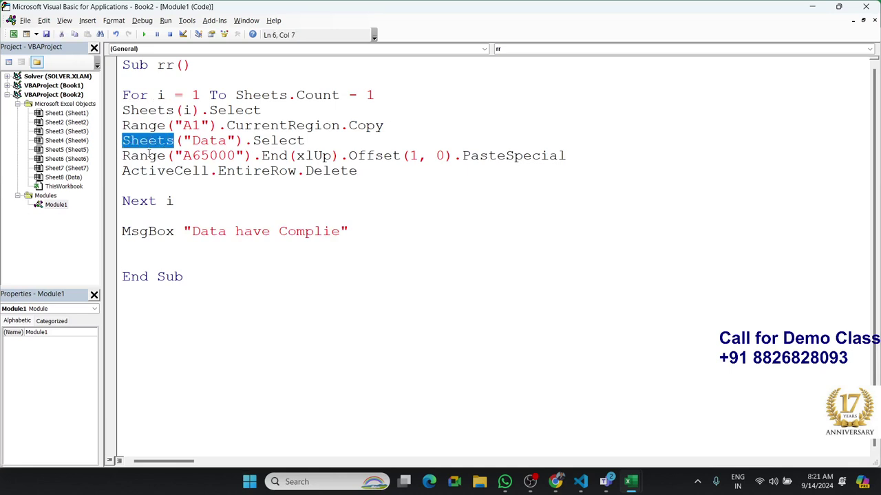
pyautogui.doubleClick(148, 155)
pyautogui.doubleClick(150, 170)
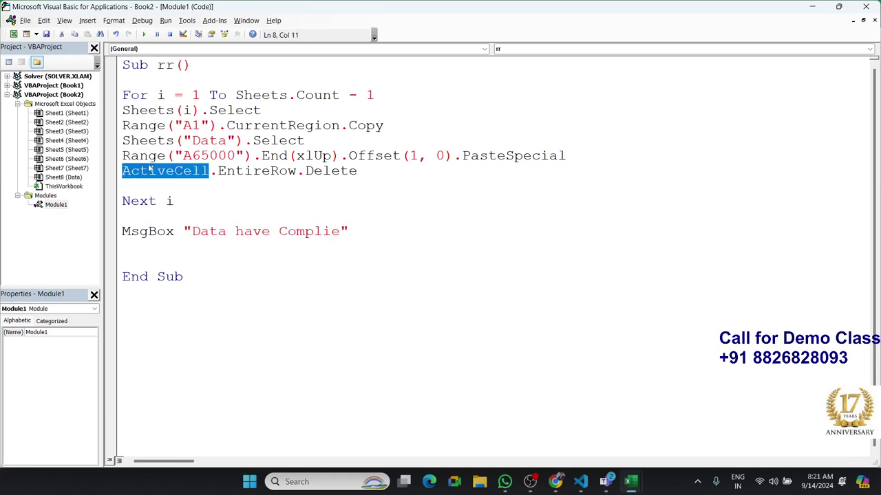
pyautogui.hotkey('alt', 'F11')
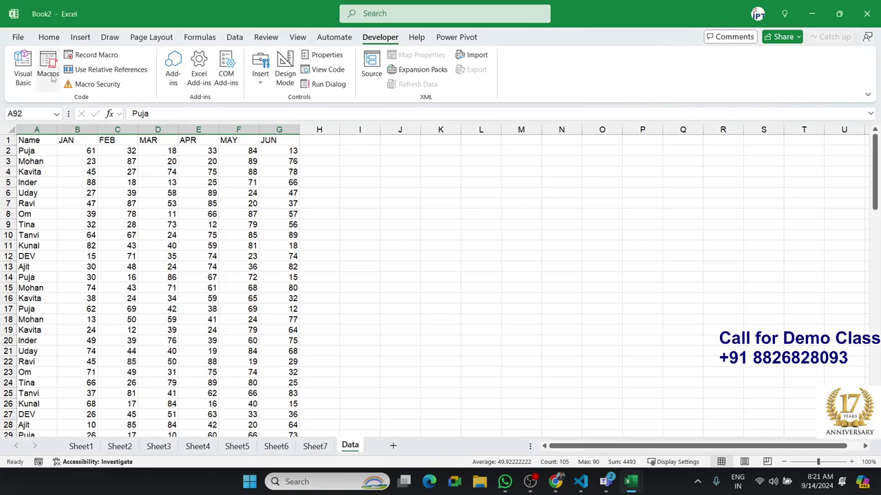
pyautogui.click(47, 72)
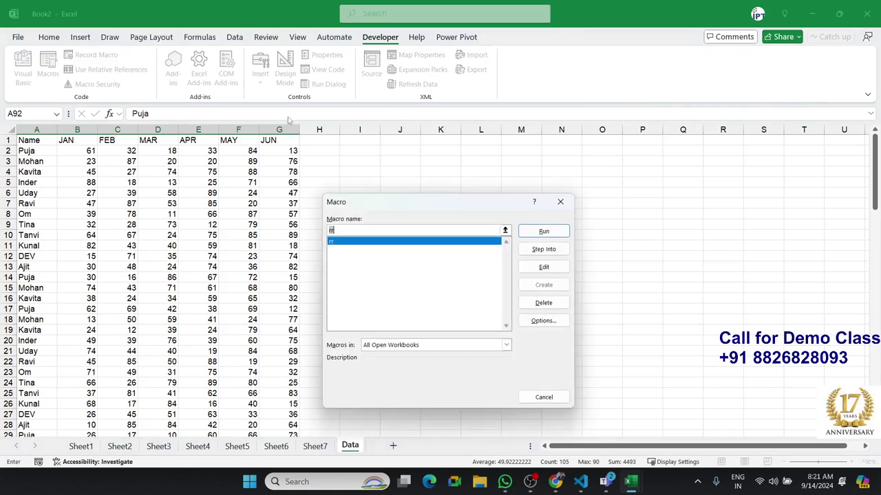
pyautogui.click(560, 205)
pyautogui.click(196, 201)
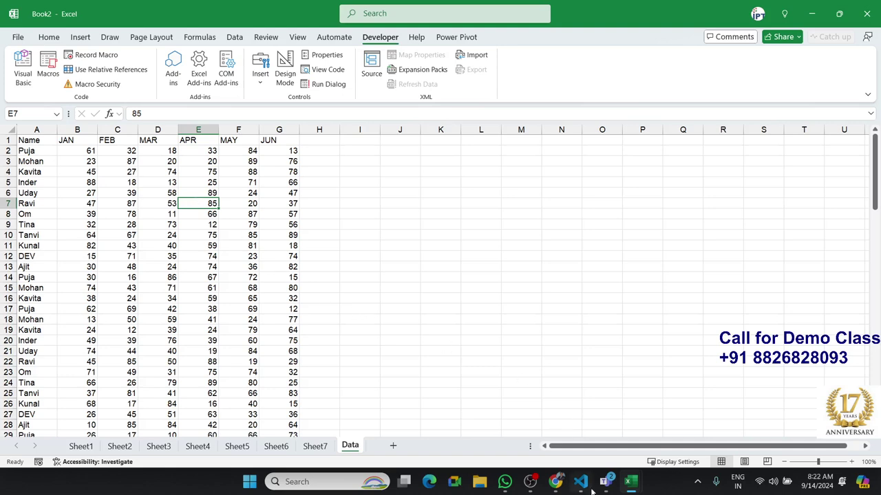
pyautogui.moveTo(629, 482)
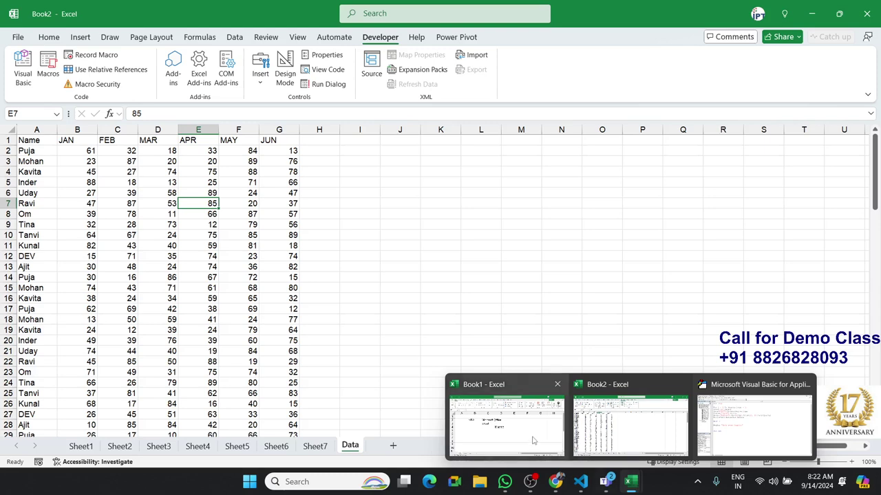
# Look over the Book1 workbook, then cycle back through Book2 to the rr macro code.
pyautogui.click(533, 438)
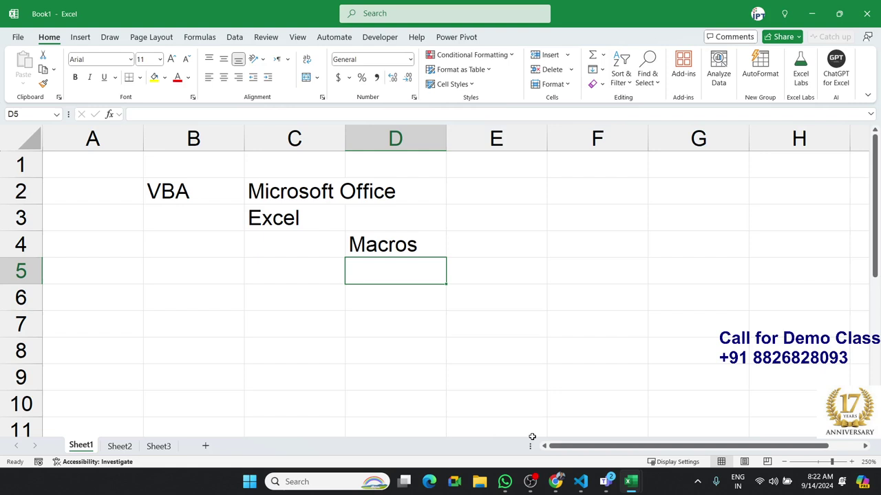
pyautogui.hotkey('alt', 'Tab')
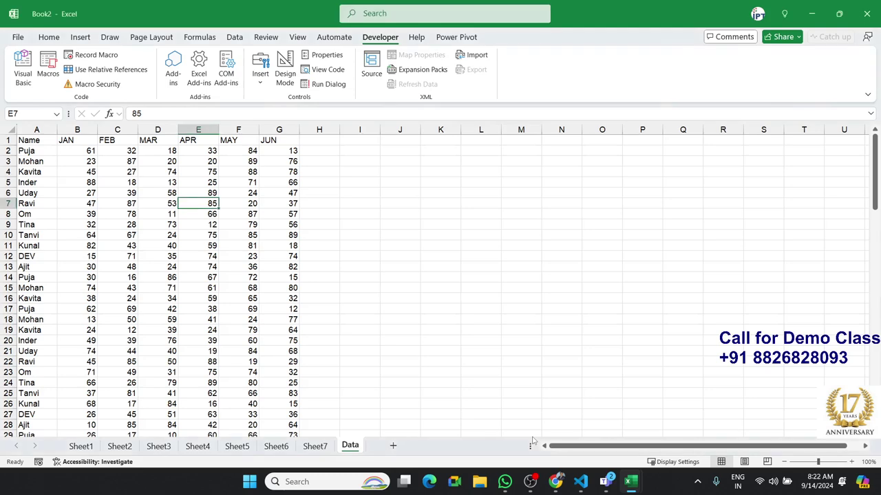
pyautogui.hotkey('alt', 'Tab')
pyautogui.hotkey('alt', 'Tab')
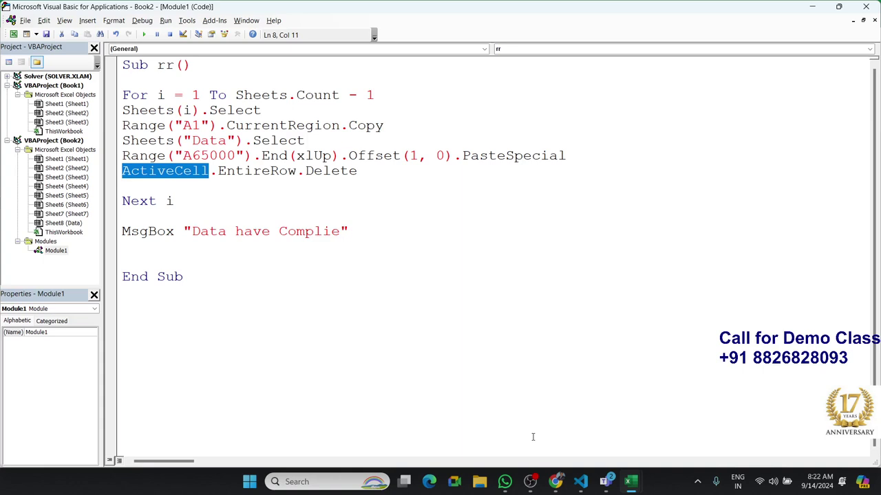
# Bring the Book1 workbook with the VBA, Excel and Macros notes back on screen.
pyautogui.hotkey('alt', 'Tab')
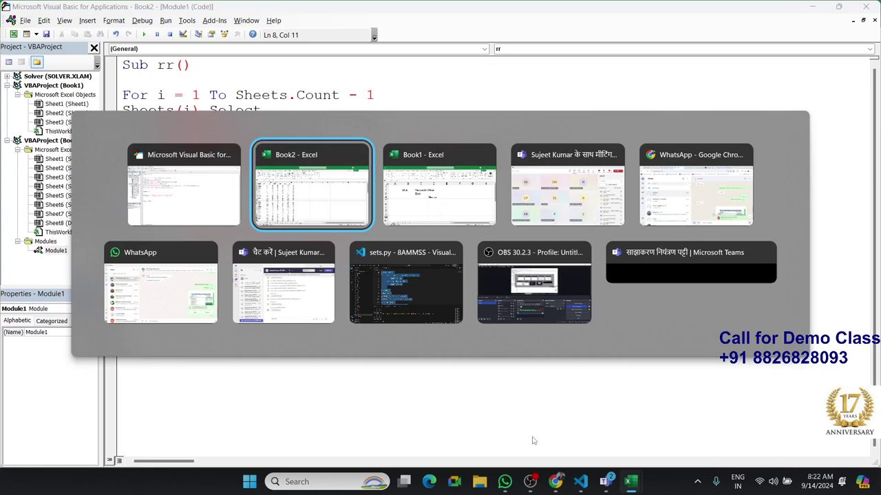
pyautogui.press('Tab')
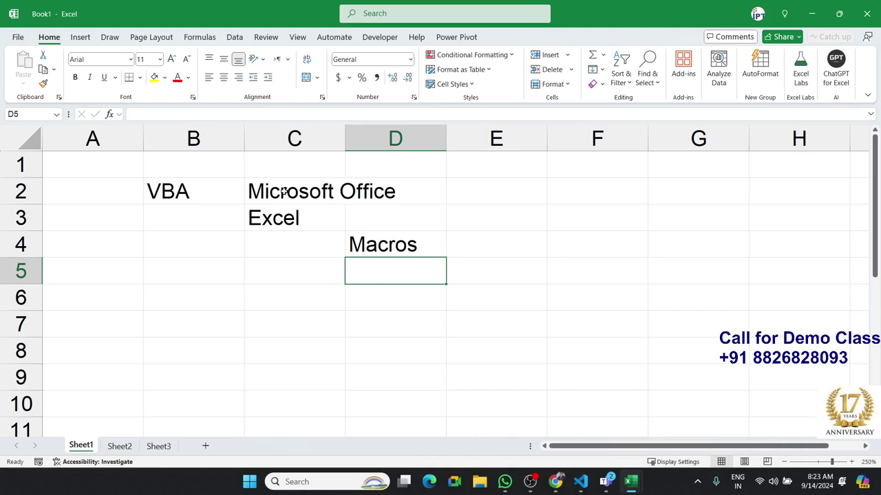
# Show the Developer tab's macro commands in Book1 and select cells E7, C8 and B6.
pyautogui.click(380, 37)
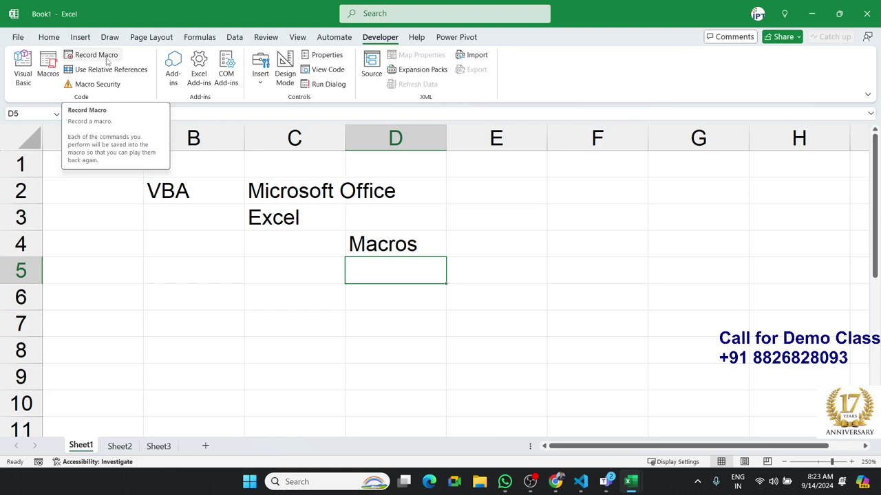
pyautogui.click(468, 327)
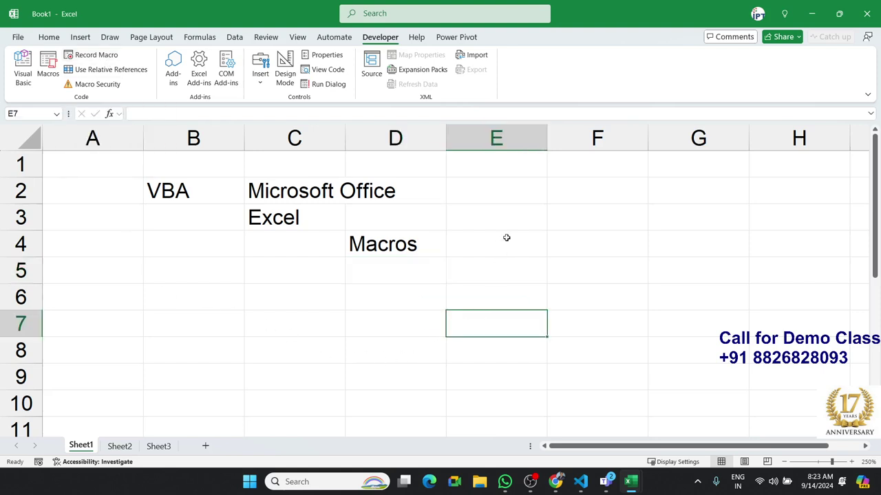
pyautogui.click(295, 344)
pyautogui.click(197, 290)
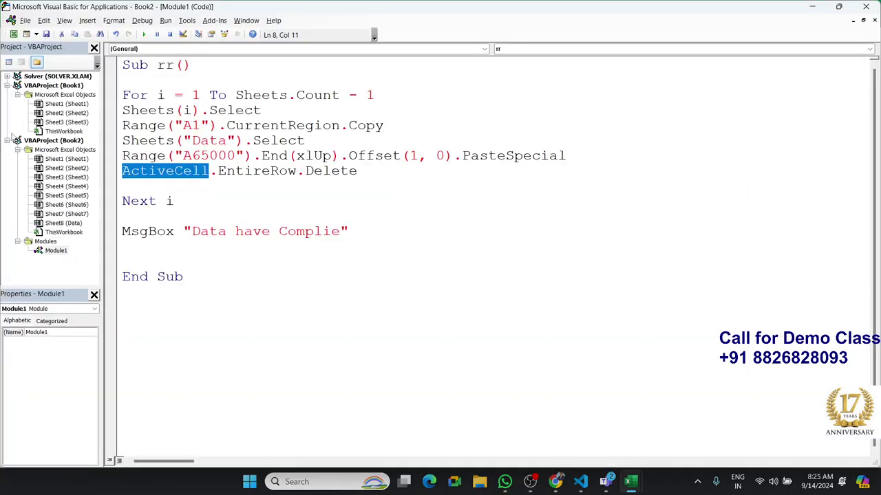
# Leave the VBA editor and return to the Book2 - Excel window.
pyautogui.hotkey('alt', 'Tab')
pyautogui.hotkey('alt', 'Tab')
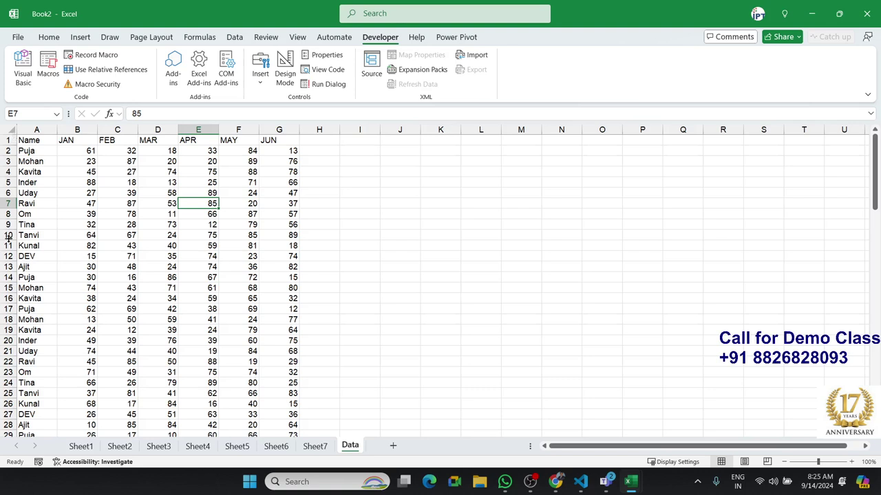
pyautogui.hotkey('alt', 'F11')
# Back in Book1, enter the word 'Function' in cell D7 below Macros.
pyautogui.click(810, 17)
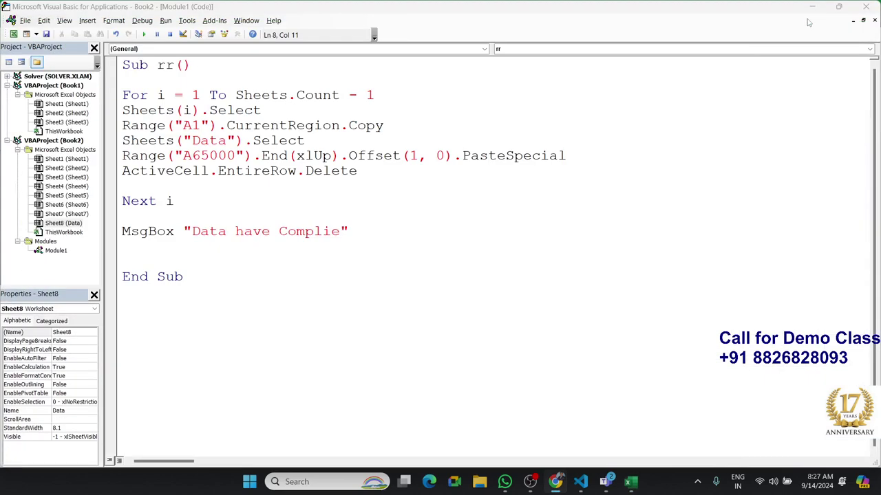
pyautogui.click(810, 6)
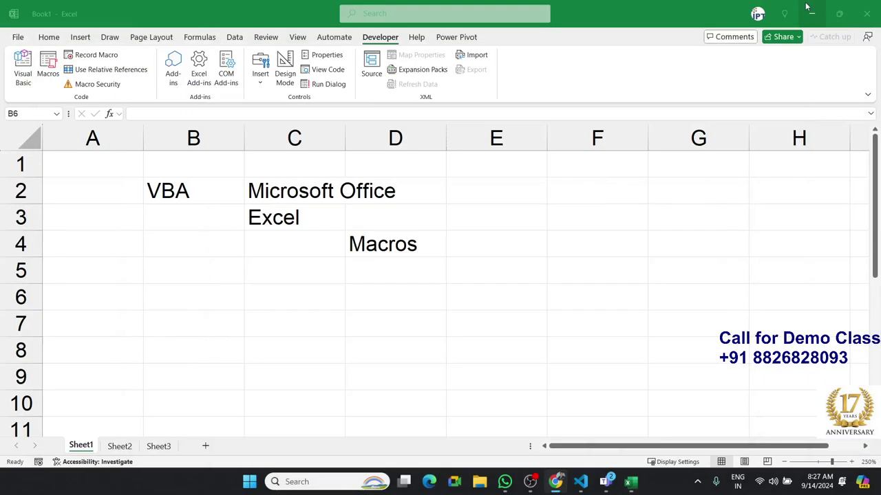
pyautogui.click(170, 186)
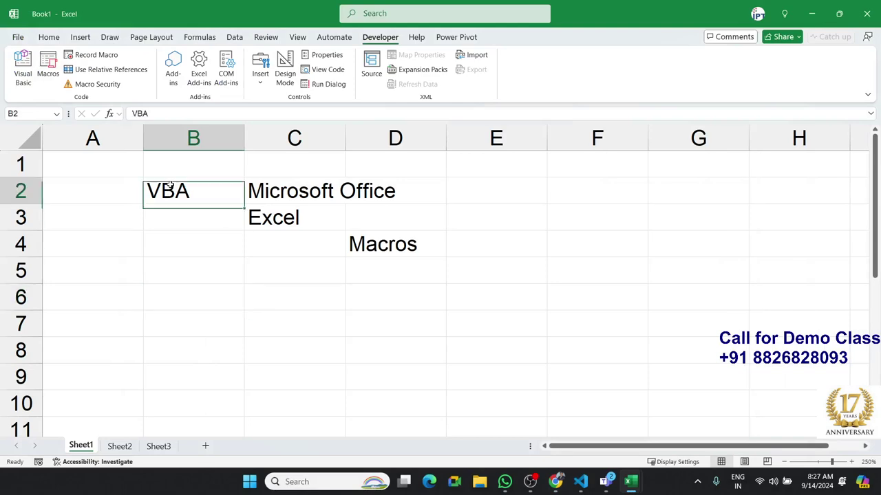
pyautogui.click(391, 247)
pyautogui.click(391, 313)
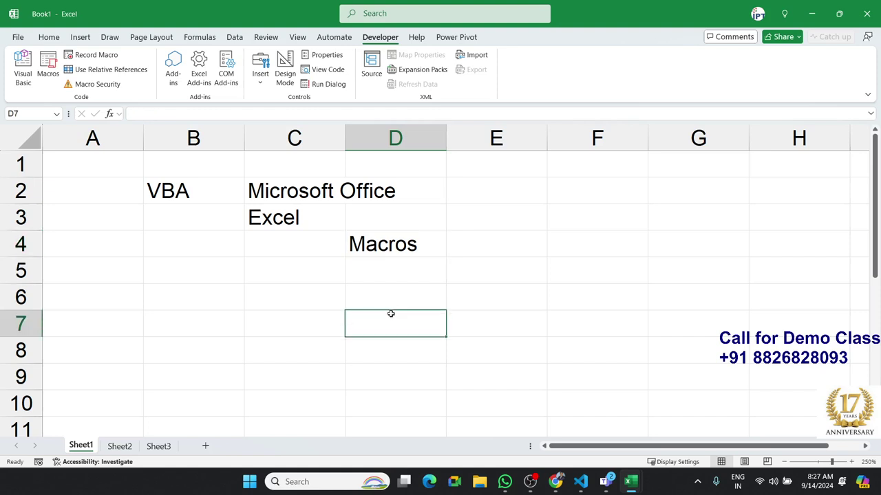
pyautogui.write('Func')
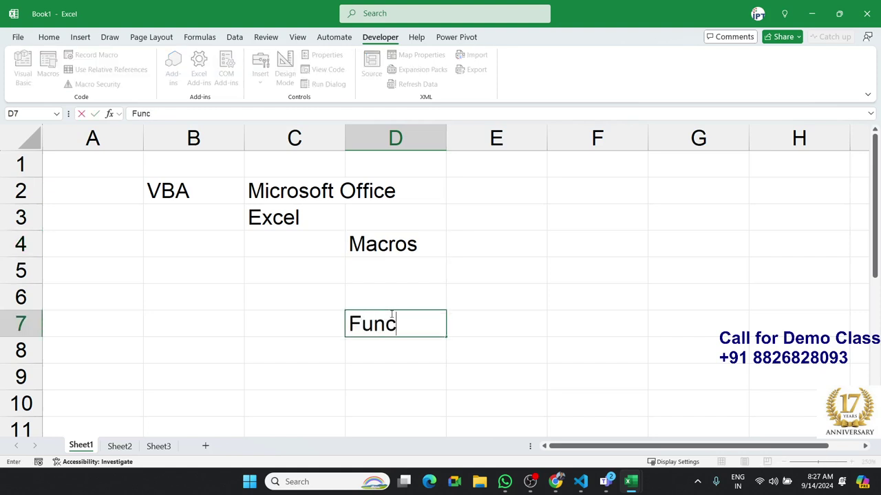
pyautogui.write('tion')
pyautogui.press('Tab')
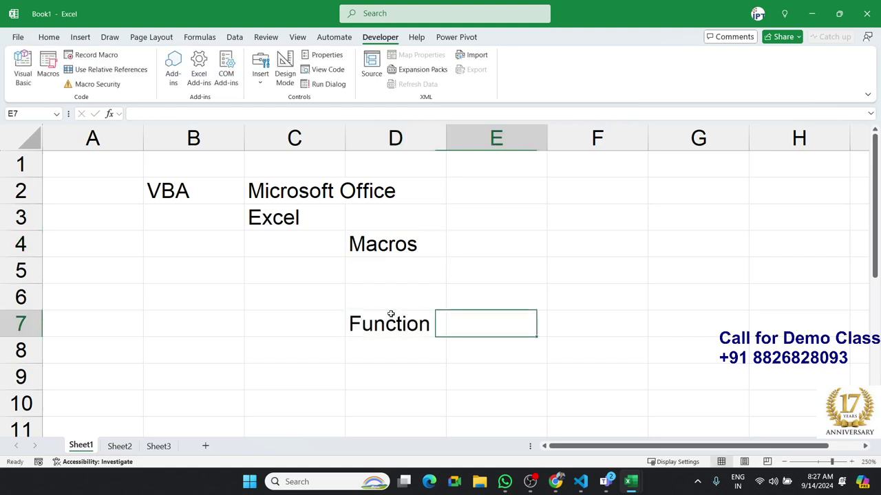
# Start a =VLOOKUP entry in F8, cancel it, and select D8.
pyautogui.press('Right')
pyautogui.press('Down')
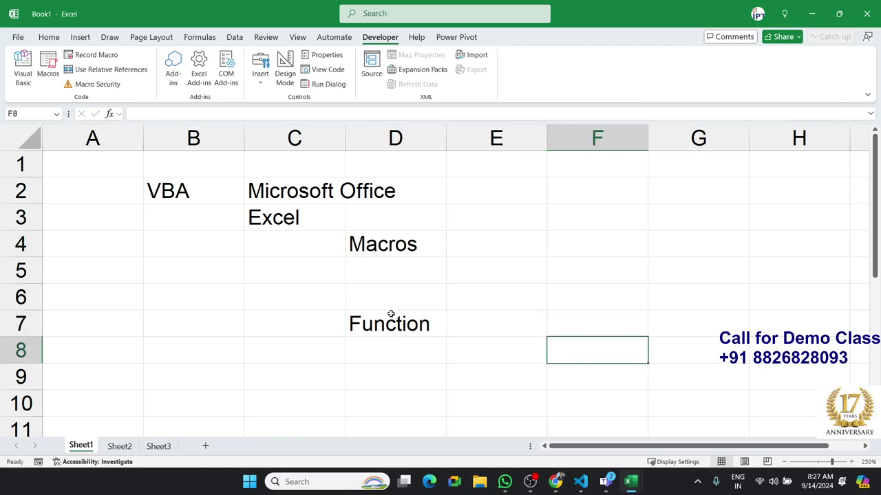
pyautogui.write('=vl')
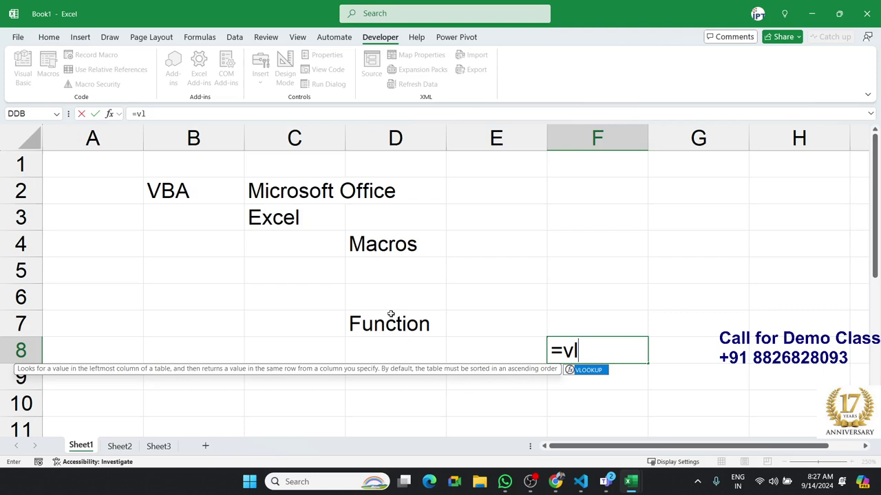
pyautogui.press('Escape')
pyautogui.press('Escape')
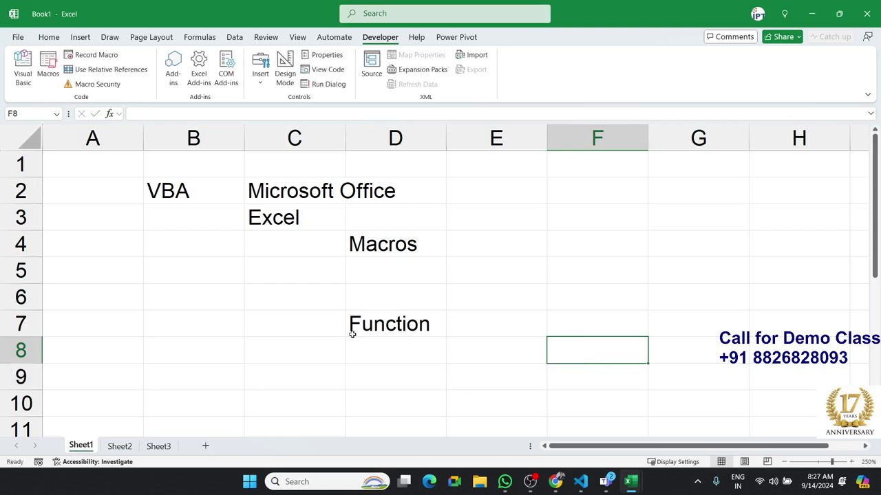
pyautogui.click(363, 340)
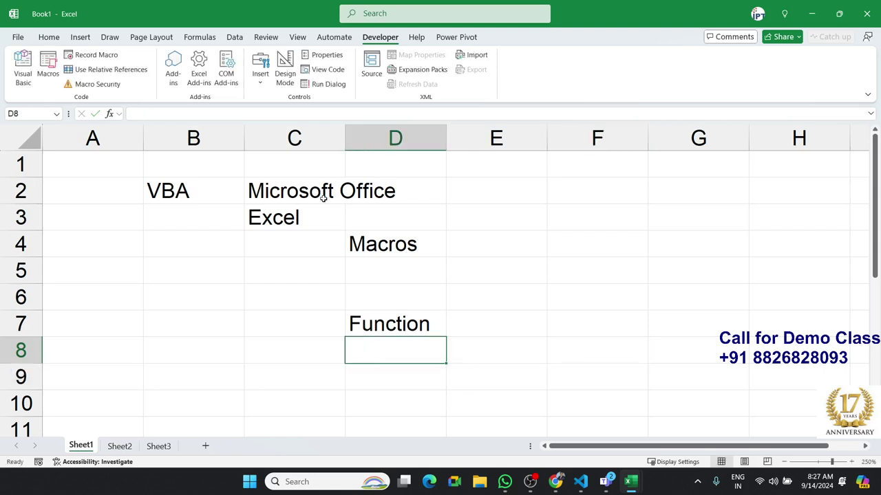
# Browse the Logical functions list on the Formulas tab, then close it and select E8.
pyautogui.click(192, 39)
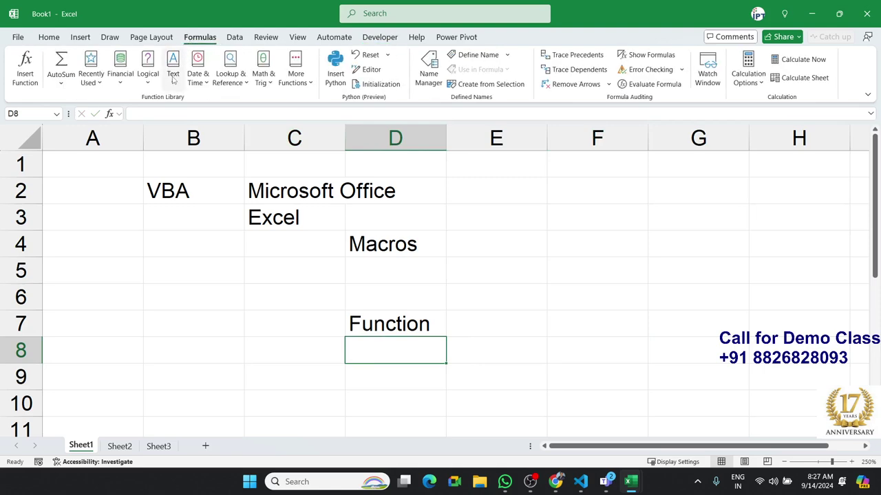
pyautogui.click(146, 81)
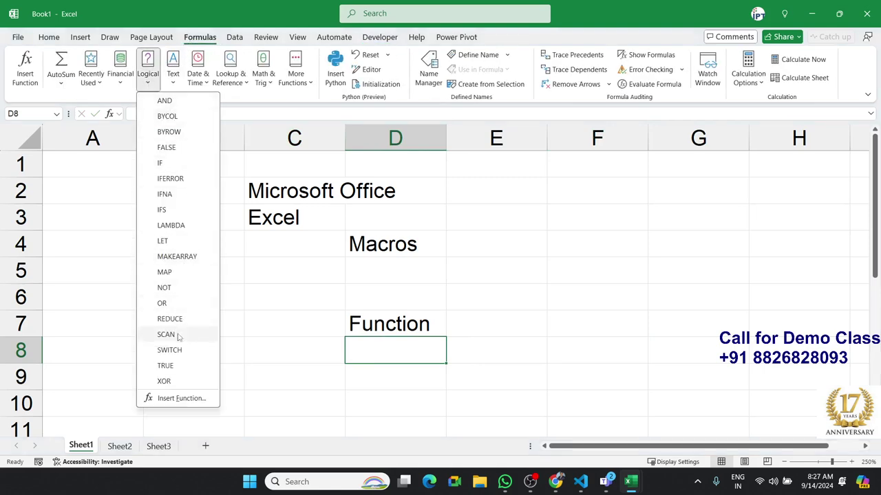
pyautogui.click(481, 333)
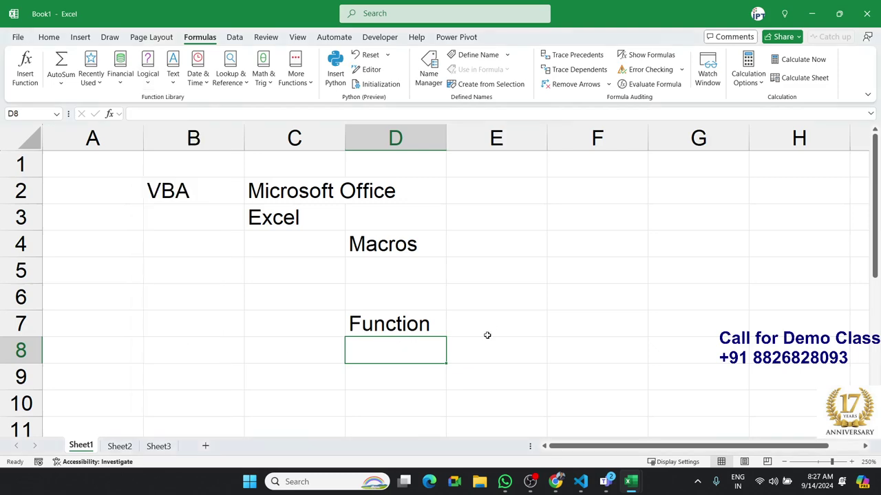
pyautogui.click(482, 346)
# In Book2's Data sheet, clear all month values from columns B through G.
pyautogui.hotkey('alt', 'Tab')
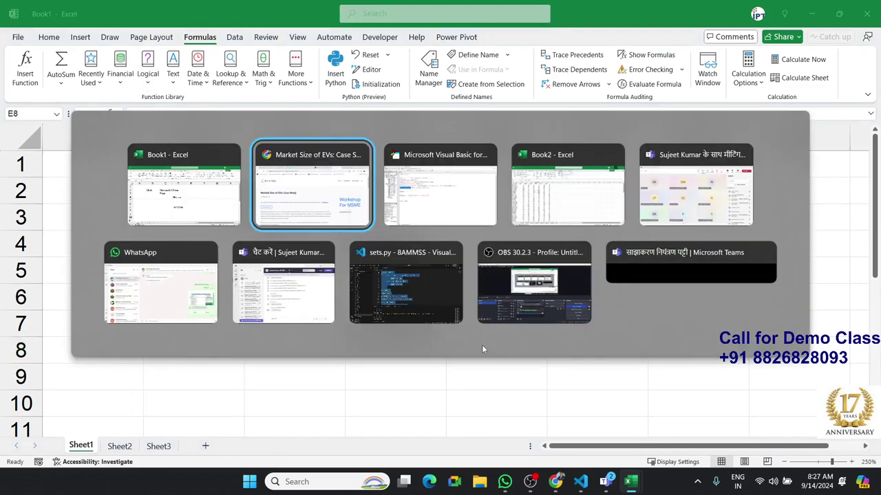
pyautogui.hotkey('alt', 'Tab')
pyautogui.hotkey('alt', 'Tab')
pyautogui.click(320, 309)
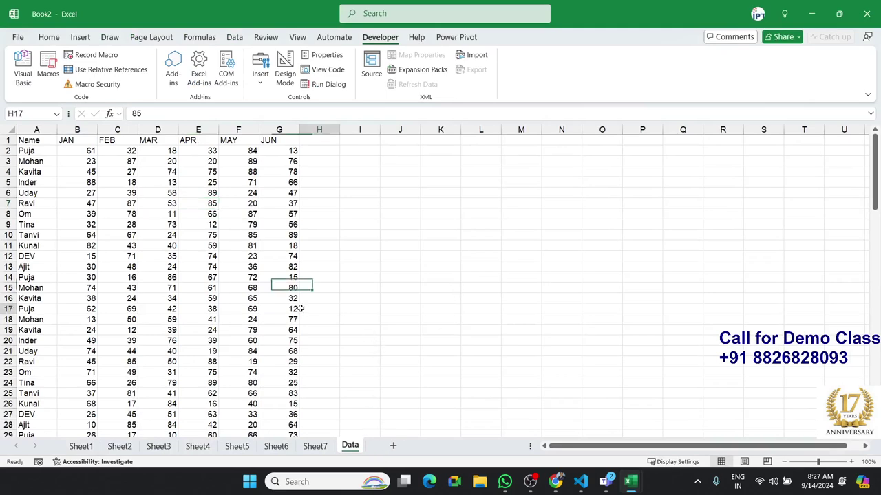
pyautogui.moveTo(77, 130); pyautogui.dragTo(295, 146)
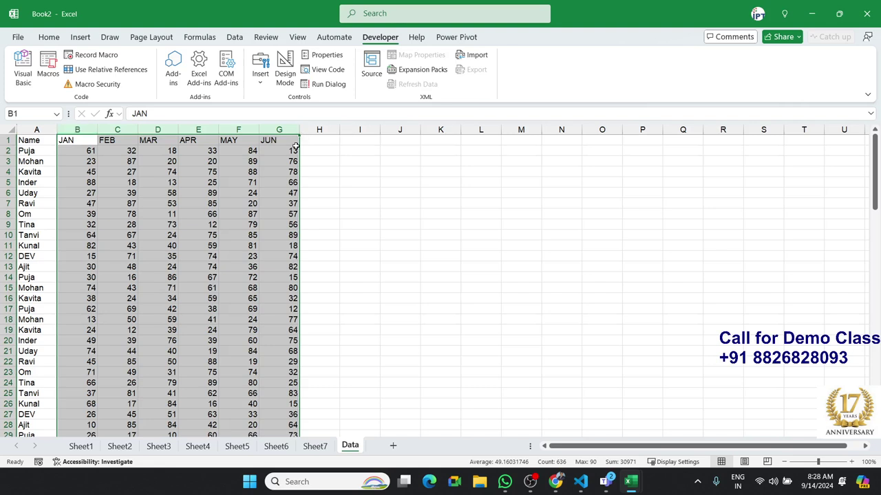
pyautogui.press('Delete')
pyautogui.write('1')
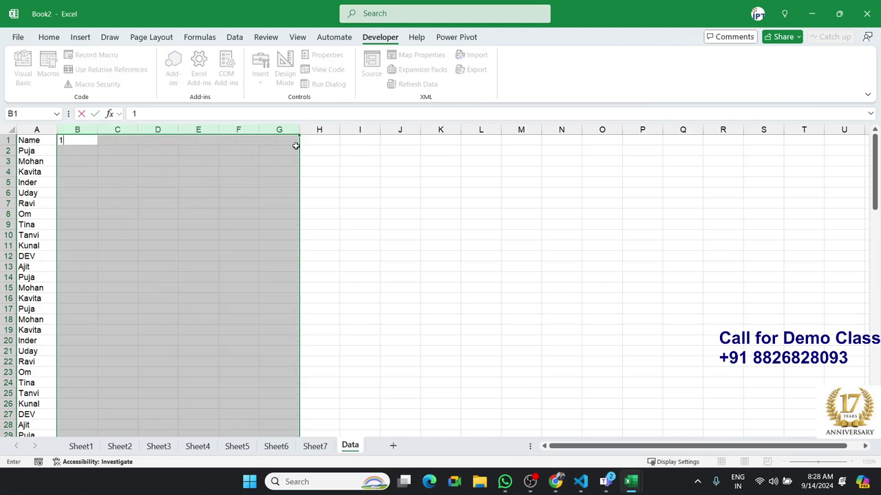
pyautogui.press('Left')
pyautogui.press('Right')
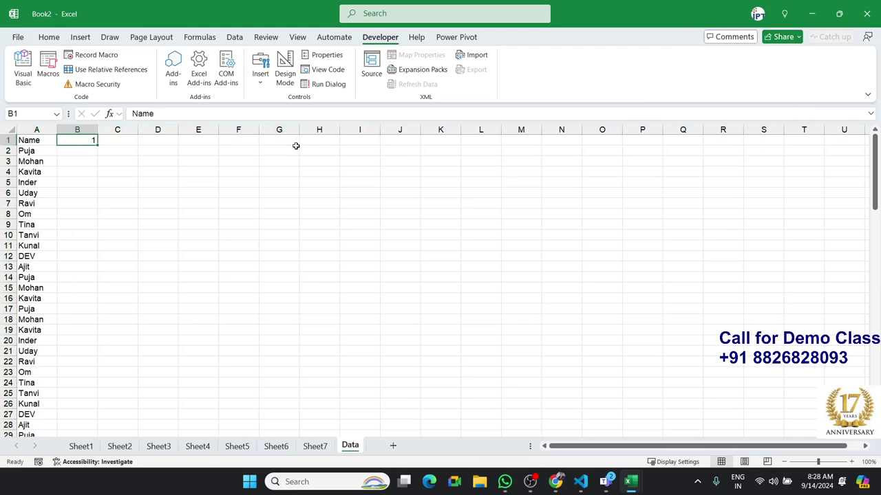
pyautogui.press('Delete')
pyautogui.press('Left')
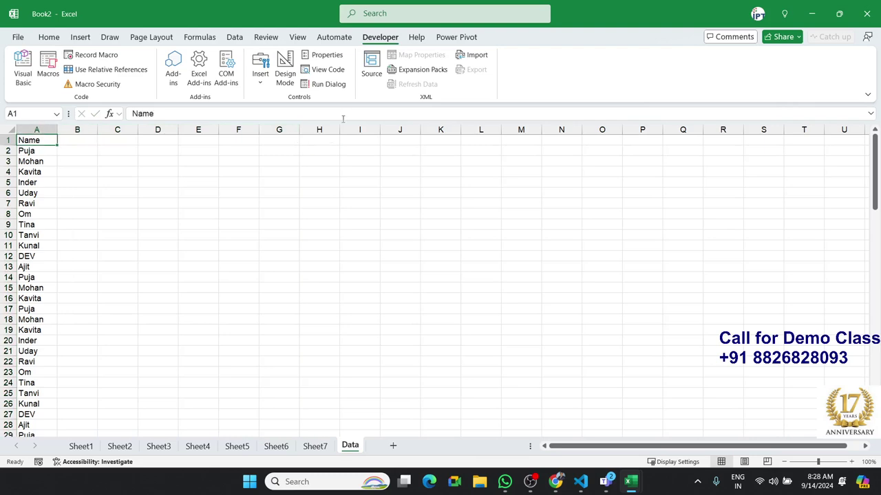
# Remove duplicate names from the Name list in column A.
pyautogui.hotkey('ctrl', 'shift', 'Down')
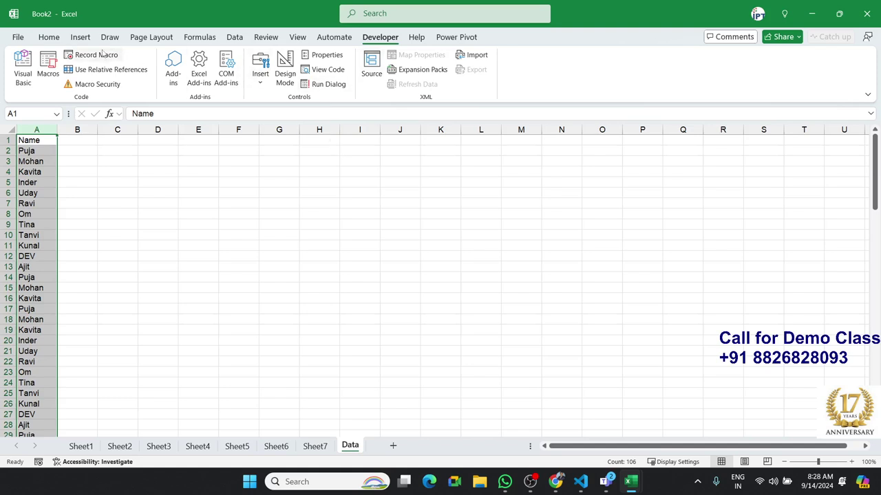
pyautogui.click(112, 39)
pyautogui.click(234, 37)
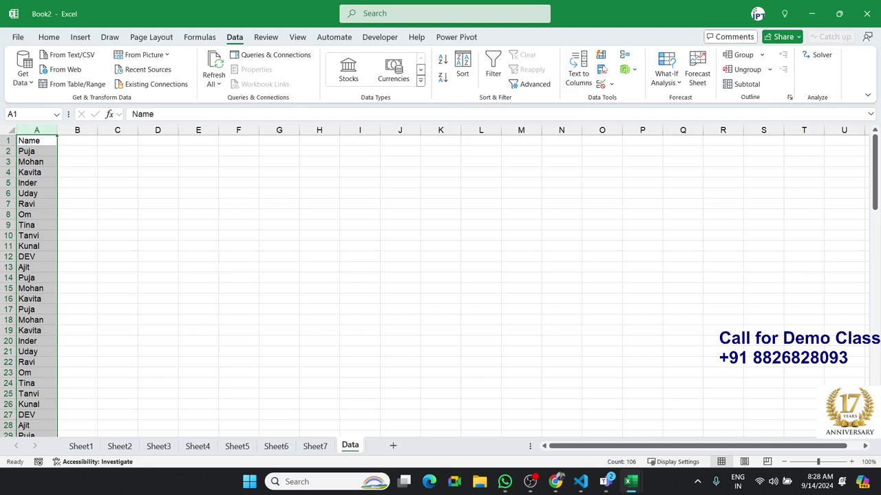
pyautogui.click(601, 71)
pyautogui.click(475, 379)
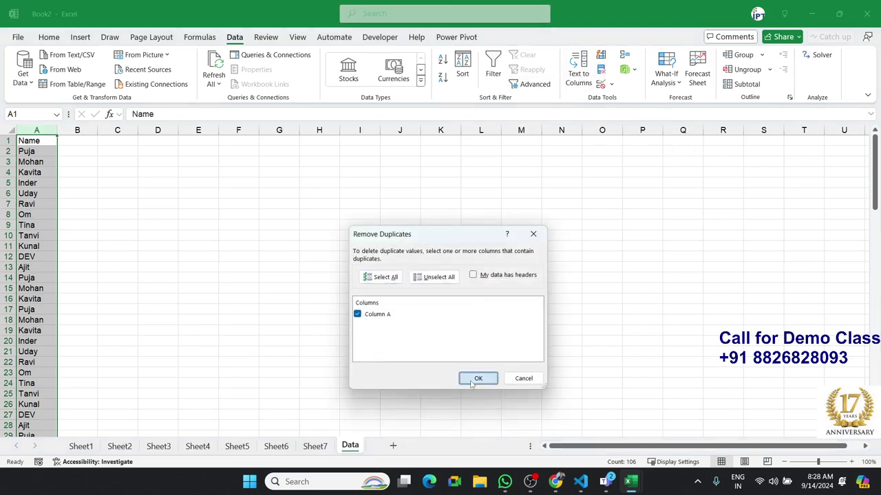
pyautogui.click(503, 269)
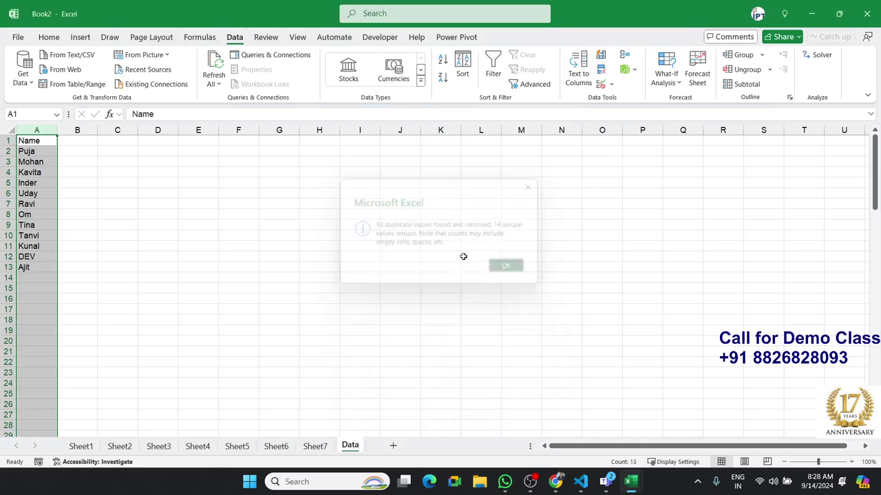
# Enter the header JAN in cell B1.
pyautogui.click(91, 139)
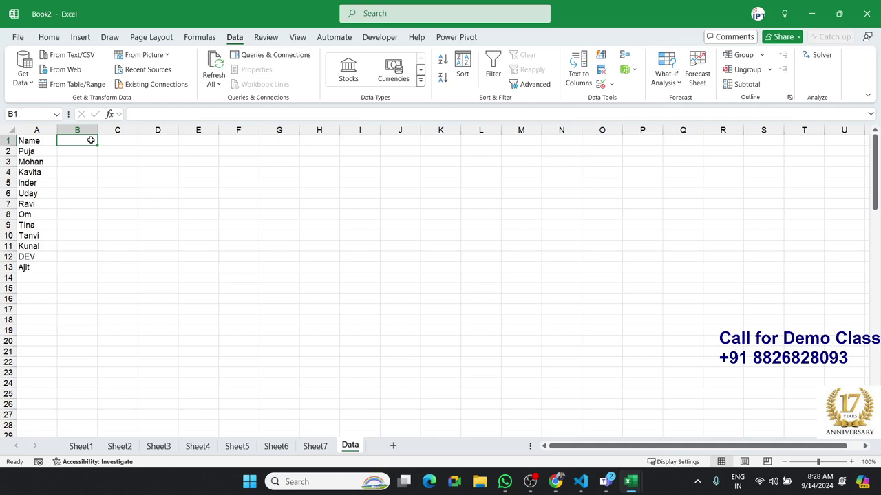
pyautogui.write('JAN')
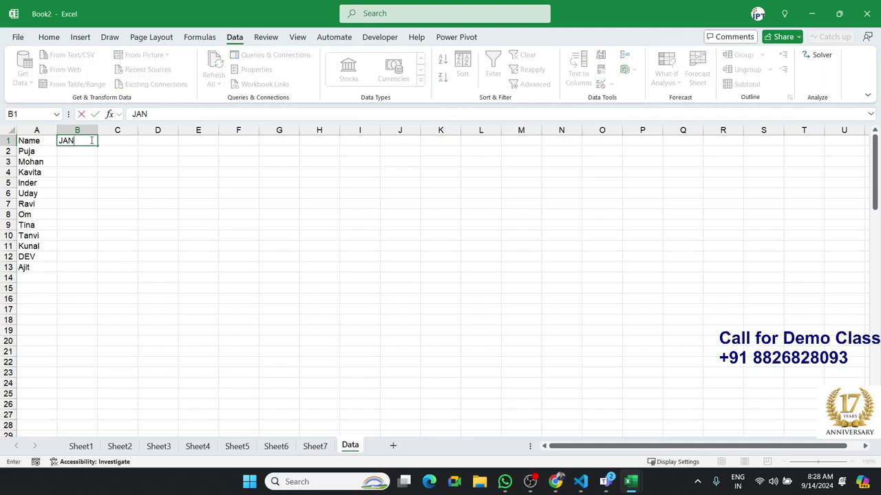
pyautogui.press('Return')
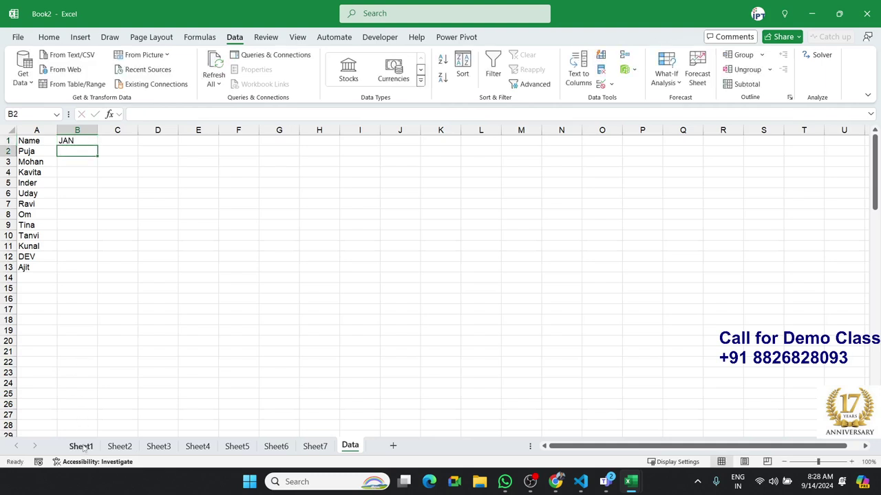
pyautogui.click(83, 447)
pyautogui.click(117, 447)
pyautogui.click(159, 448)
pyautogui.click(198, 447)
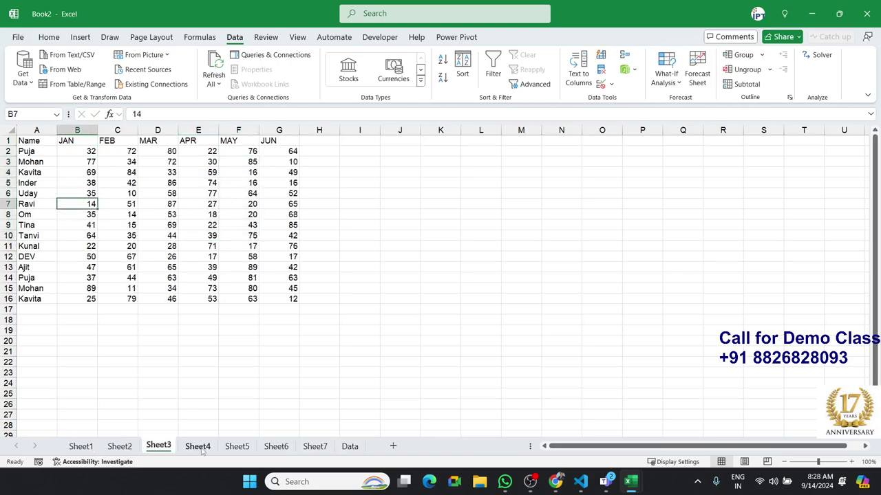
pyautogui.click(236, 447)
pyautogui.click(276, 447)
pyautogui.click(315, 447)
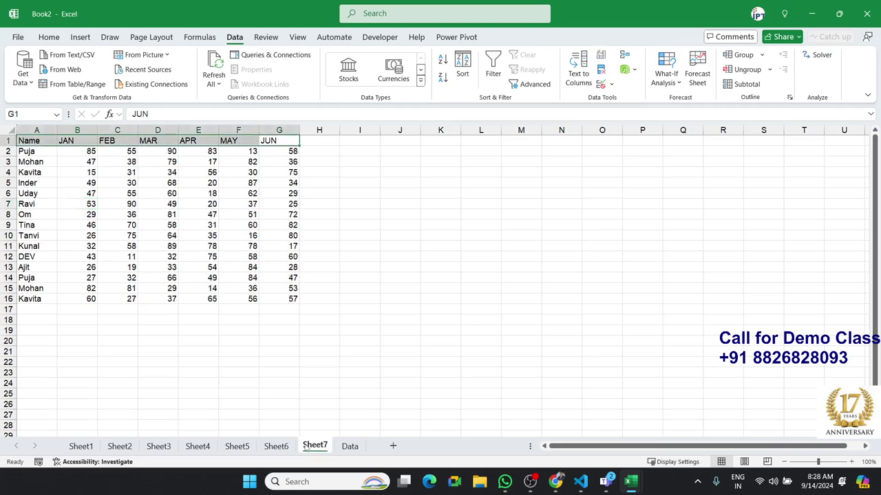
pyautogui.click(276, 446)
pyautogui.click(237, 446)
pyautogui.click(197, 446)
pyautogui.click(158, 447)
pyautogui.click(119, 447)
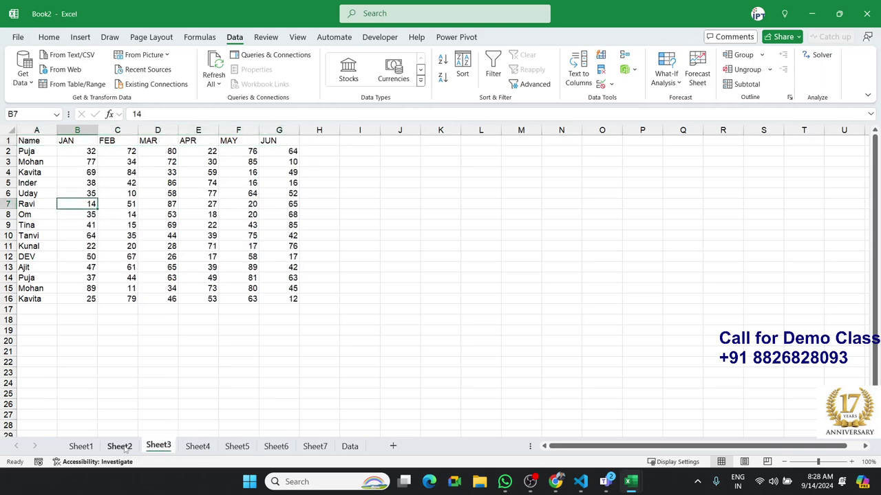
pyautogui.click(80, 447)
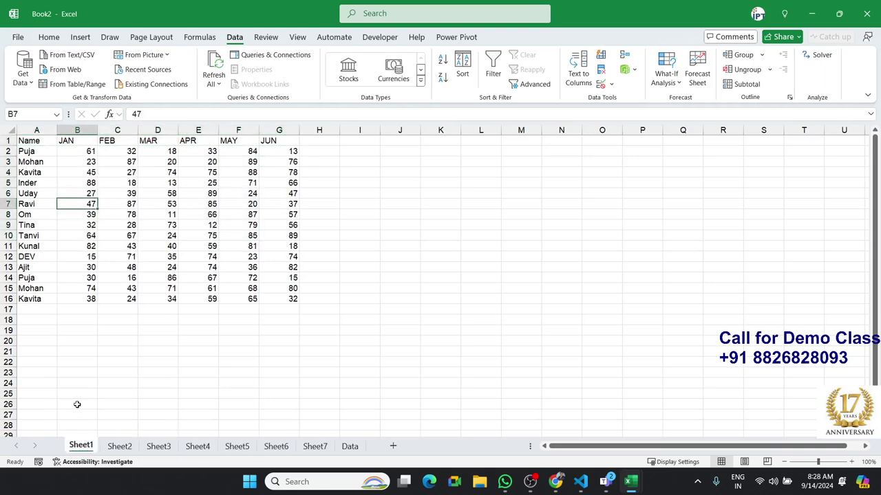
pyautogui.click(116, 446)
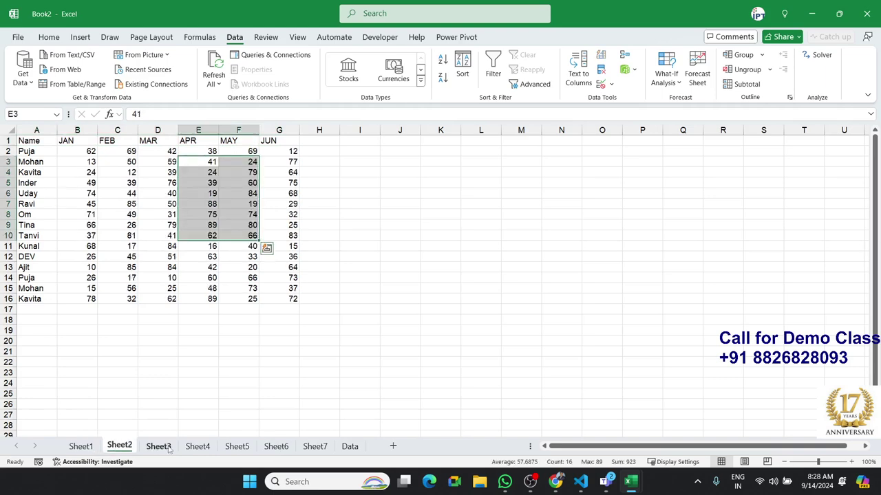
pyautogui.click(77, 130)
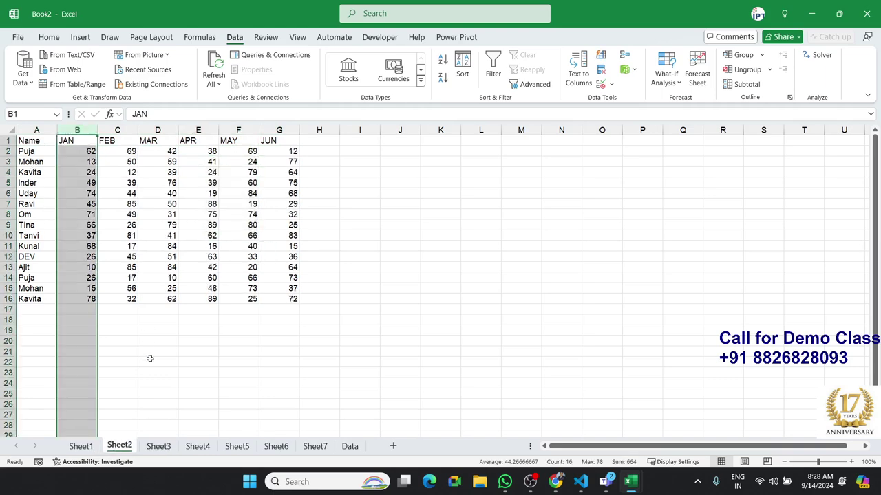
pyautogui.click(165, 448)
pyautogui.click(197, 447)
pyautogui.click(237, 447)
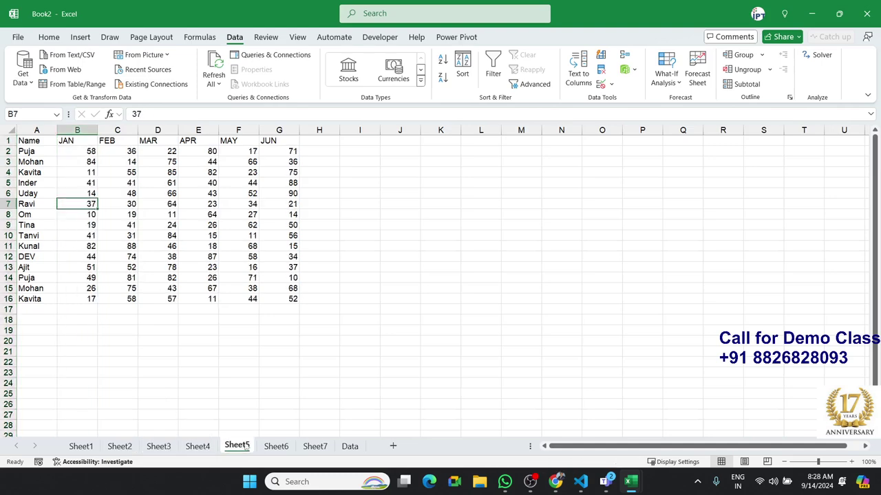
pyautogui.click(275, 446)
pyautogui.click(315, 446)
pyautogui.click(348, 451)
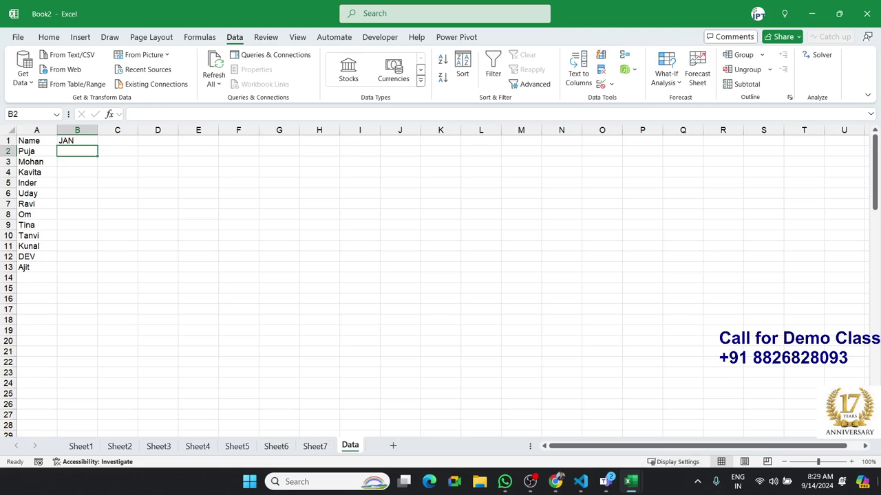
# Select B2 under JAN in Book2, then open the Visual Basic editor from Developer.
pyautogui.click(555, 482)
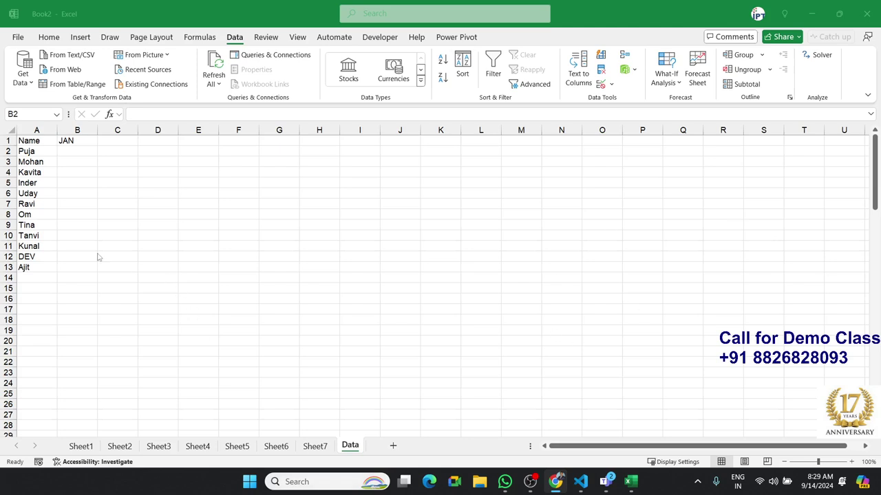
pyautogui.click(26, 151)
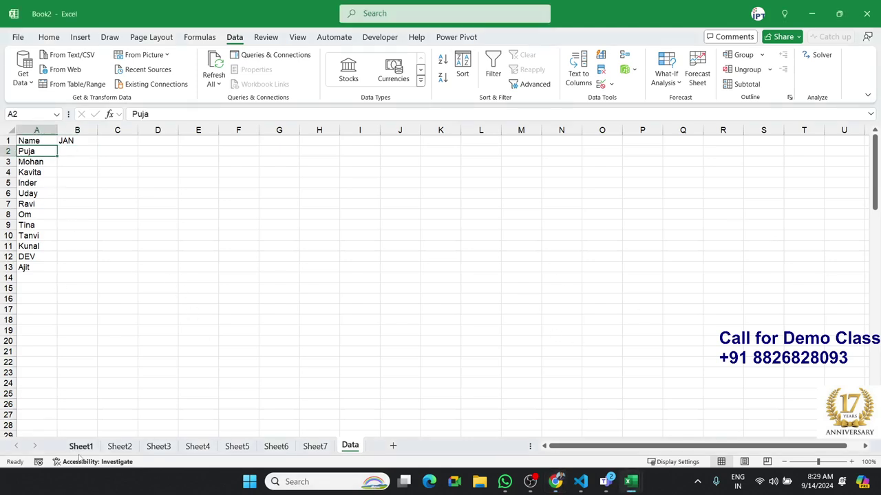
pyautogui.click(85, 152)
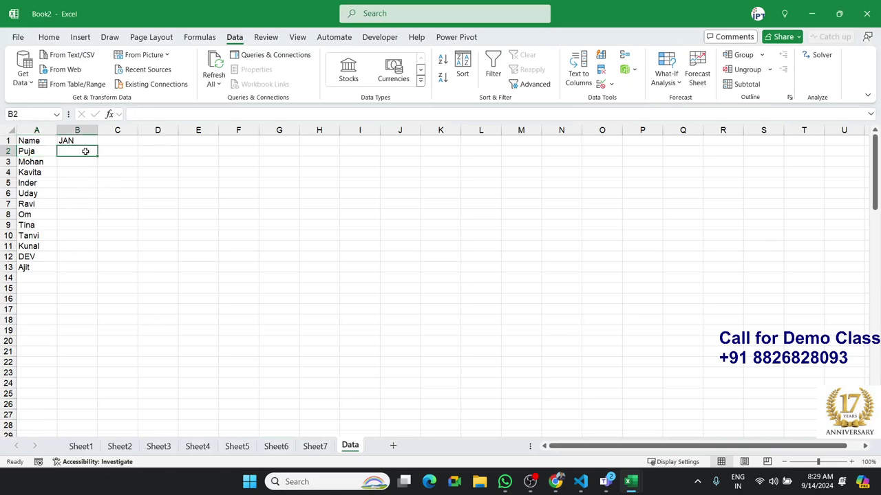
pyautogui.click(379, 37)
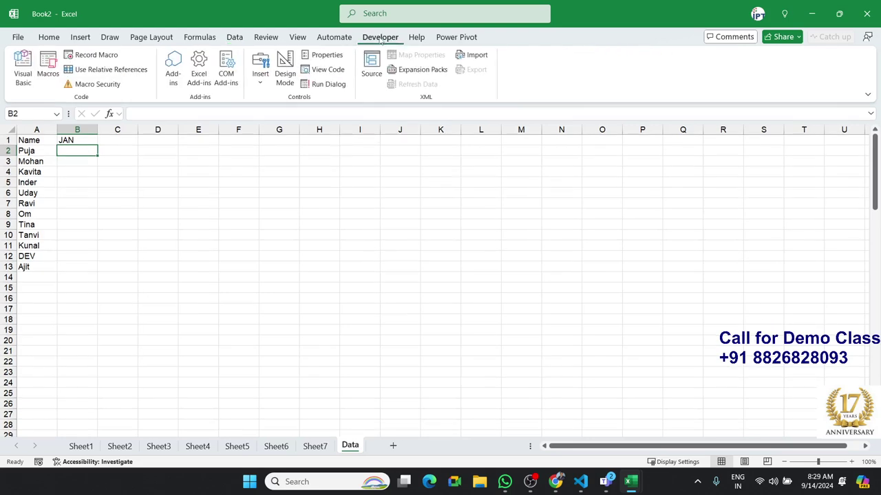
pyautogui.click(18, 81)
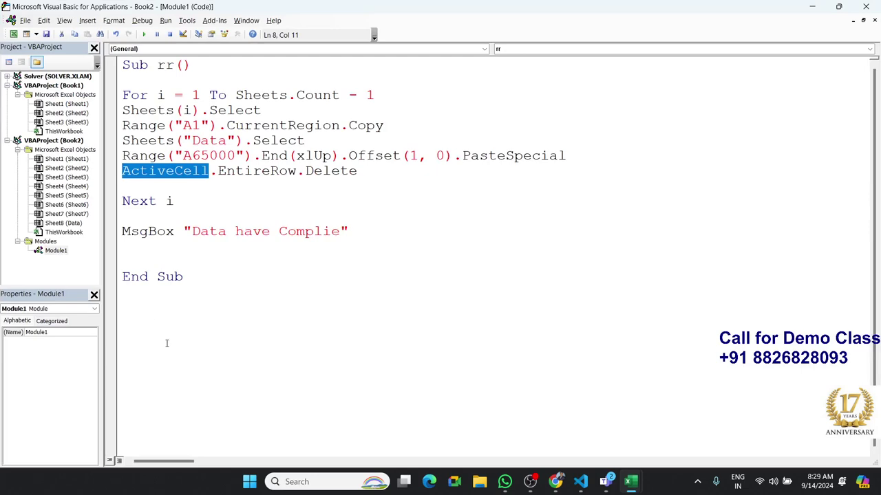
# Start a 'func' line below End Sub, review the Data names and Sheet1, then return.
pyautogui.click(174, 319)
pyautogui.write('fu')
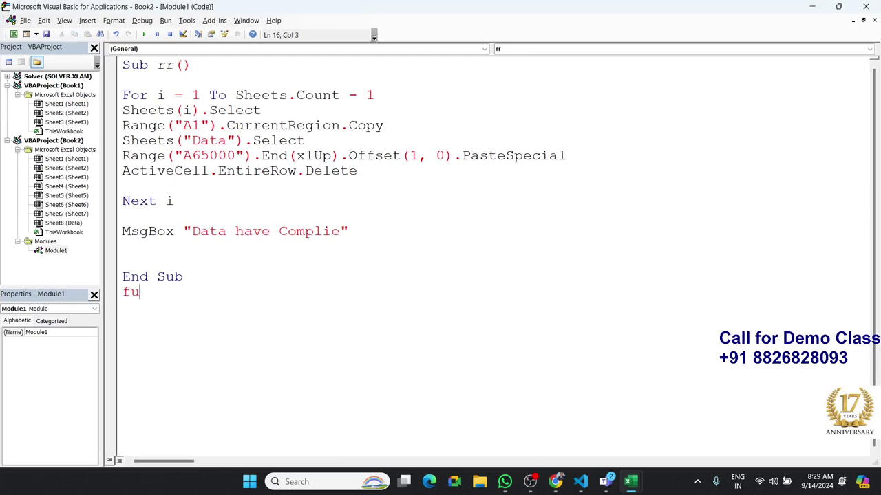
pyautogui.write('nc')
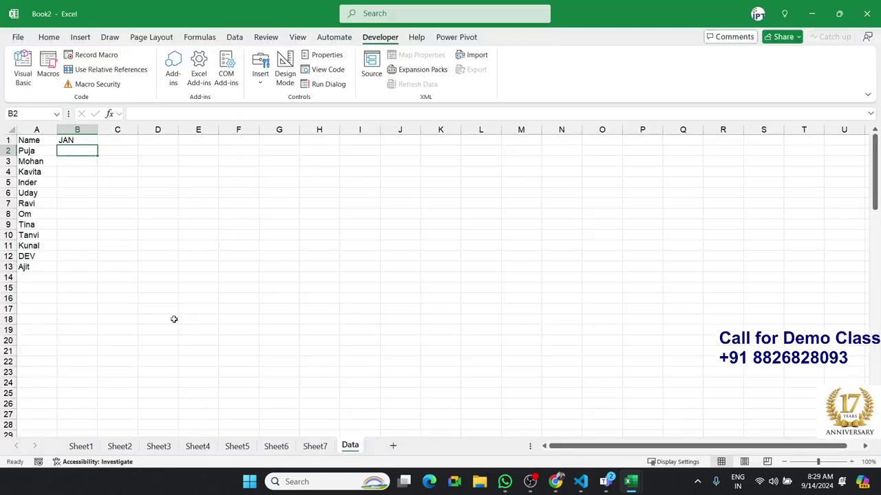
pyautogui.hotkey('alt', 'F11')
pyautogui.moveTo(28, 151); pyautogui.dragTo(34, 288)
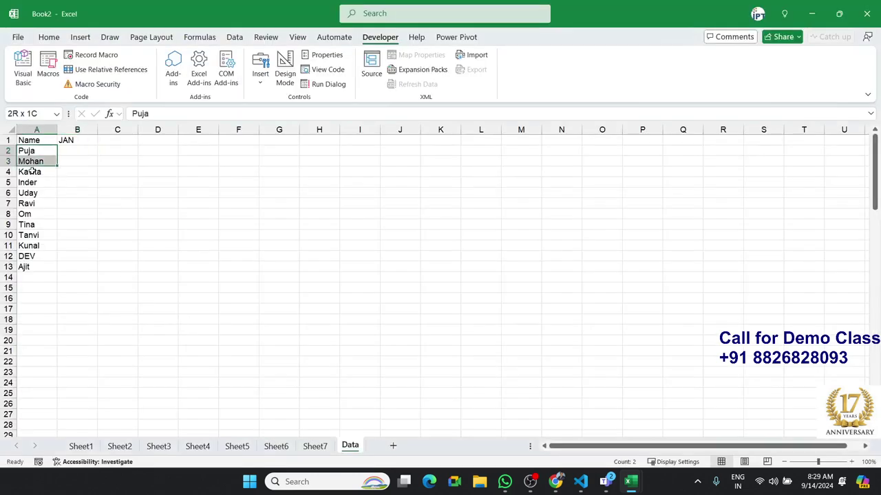
pyautogui.click(80, 447)
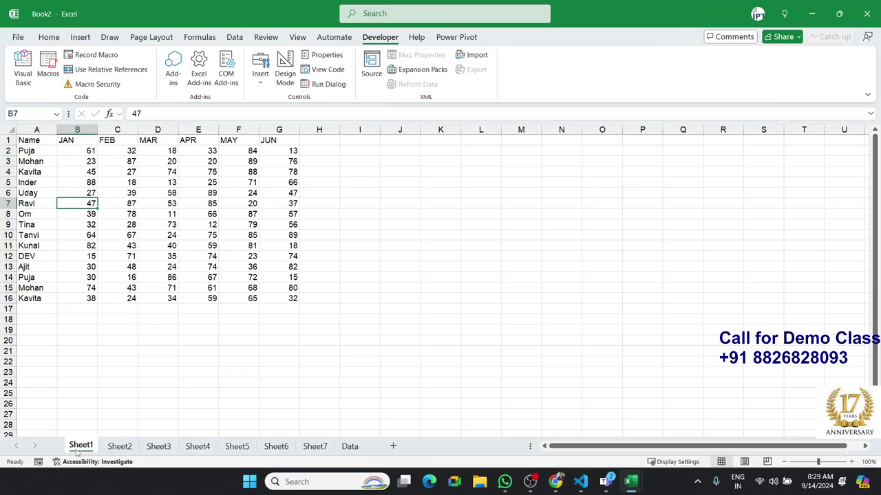
pyautogui.click(351, 446)
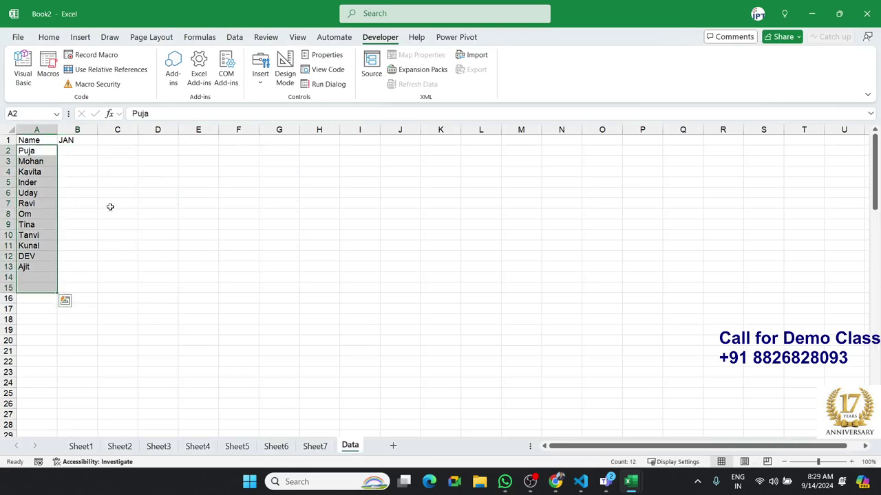
pyautogui.click(86, 151)
pyautogui.hotkey('alt', 'F11')
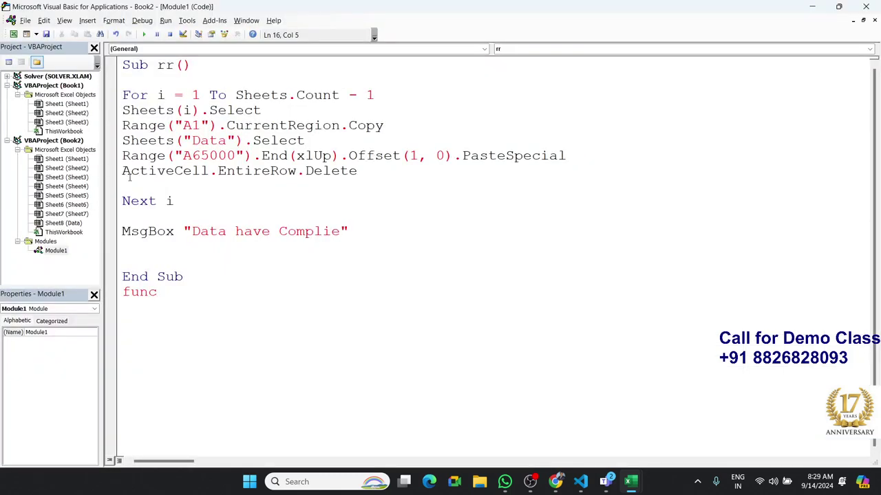
# Declare Function ALL_sum(n As String) in Module1 with blank body lines.
pyautogui.write('tion ')
pyautogui.write('AL')
pyautogui.write('L_si')
pyautogui.press('BackSpace')
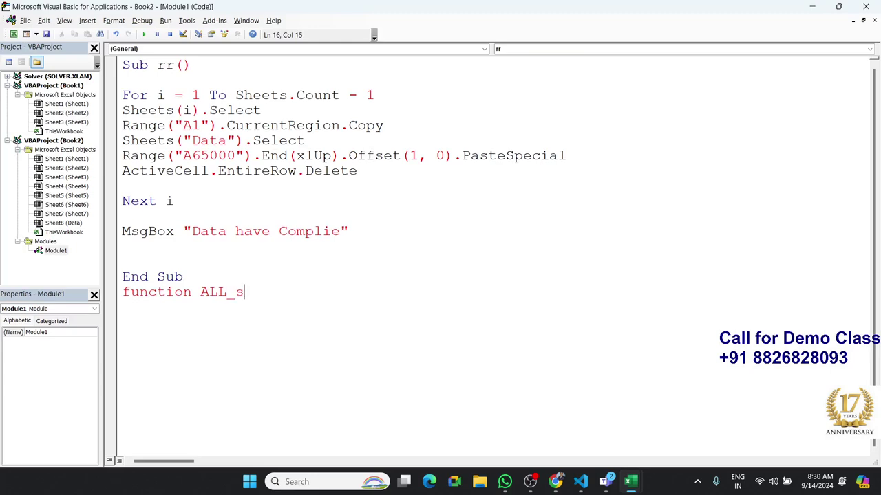
pyautogui.write('o')
pyautogui.press('BackSpace')
pyautogui.write('um(')
pyautogui.write('n as s')
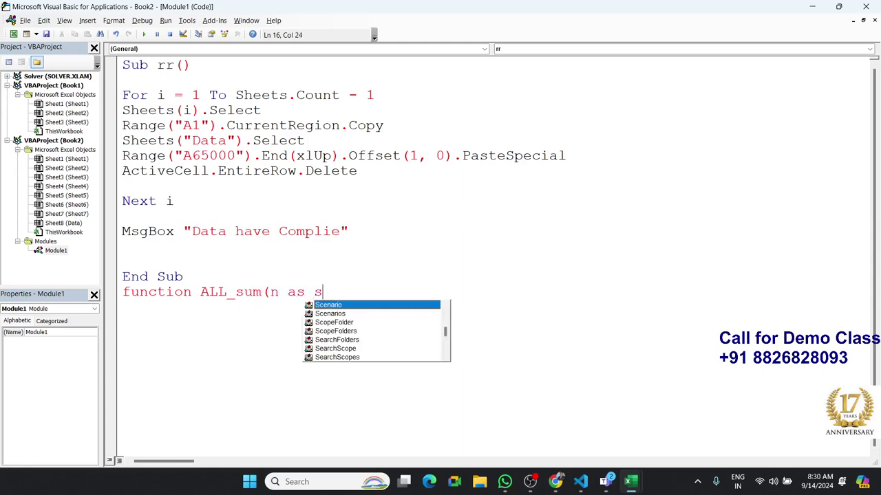
pyautogui.write('tr')
pyautogui.press('Tab')
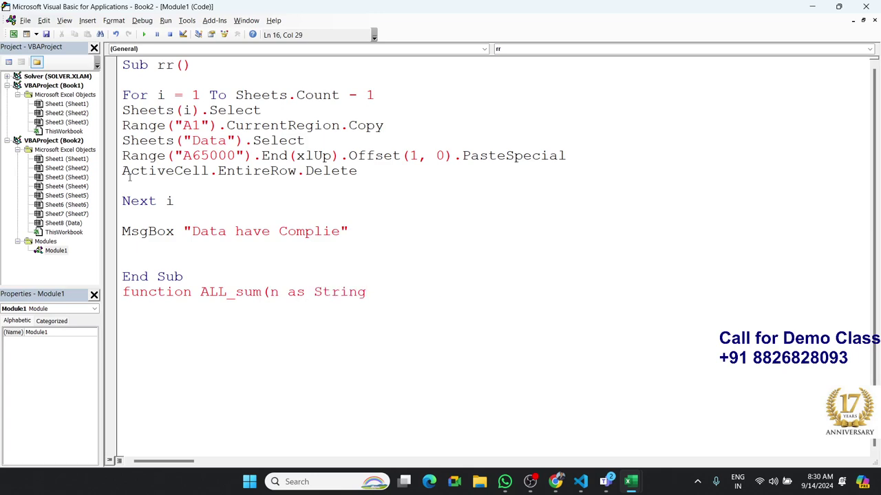
pyautogui.write(')')
pyautogui.press('Return')
pyautogui.press('Return')
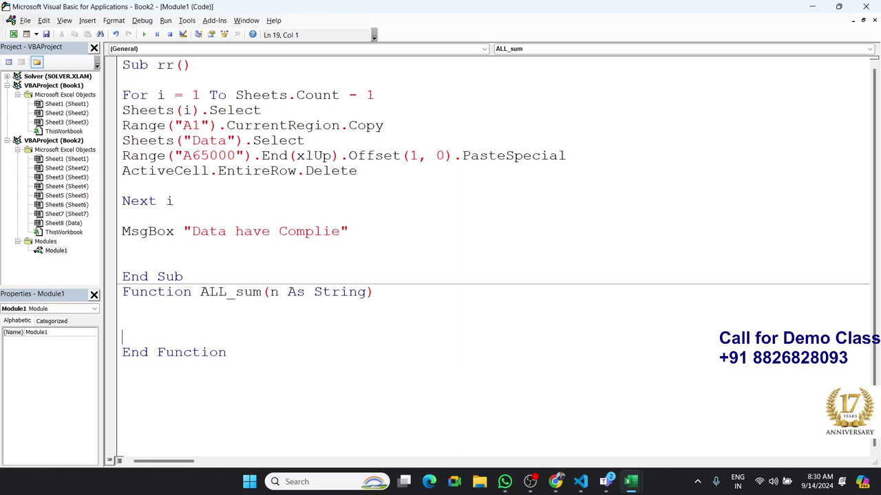
pyautogui.press('Return')
pyautogui.press('Up')
pyautogui.press('Up')
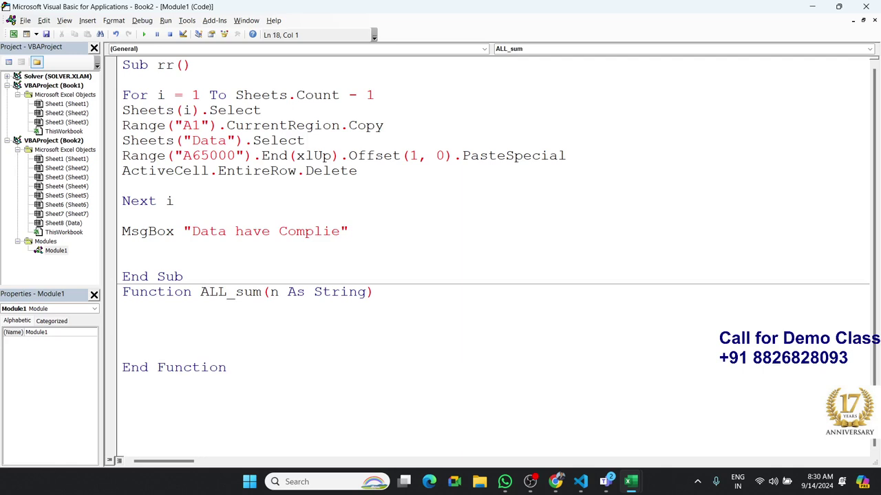
# Add Dim r As Long and the loop line For i = 1 To Sheets.Count - 1.
pyautogui.write('dim r as ')
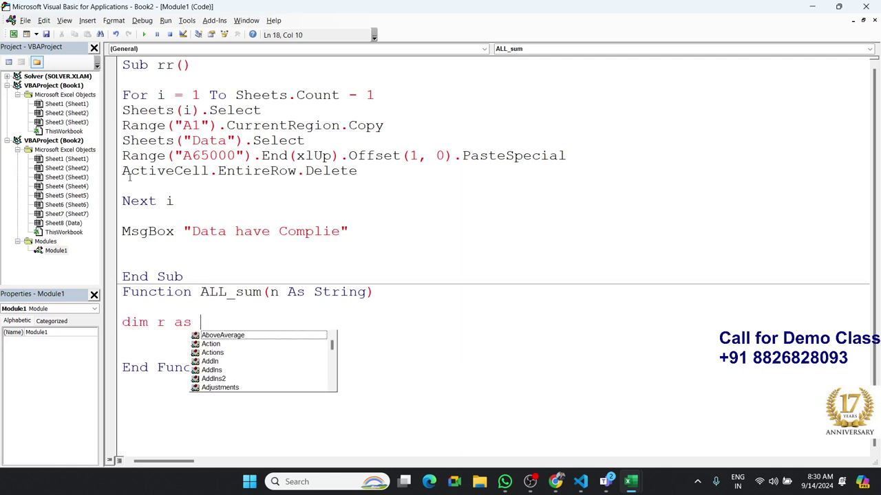
pyautogui.write('long')
pyautogui.press('Return')
pyautogui.press('Return')
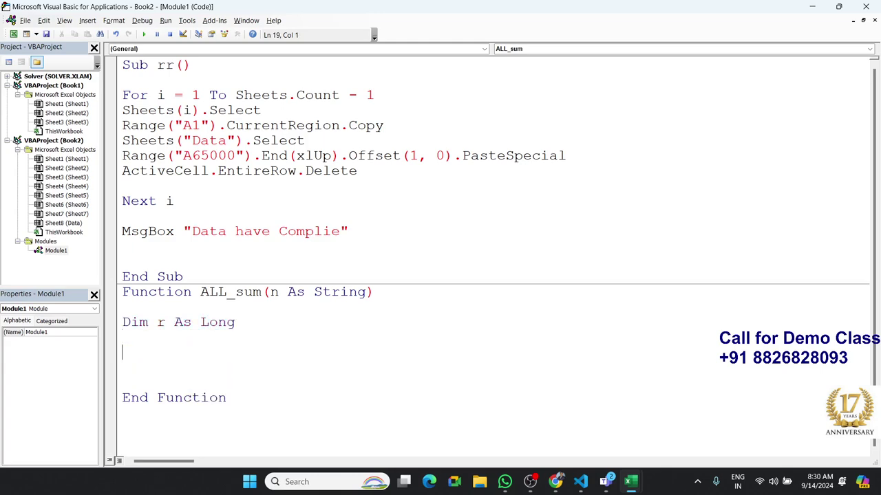
pyautogui.write('for i ')
pyautogui.write('= sheet')
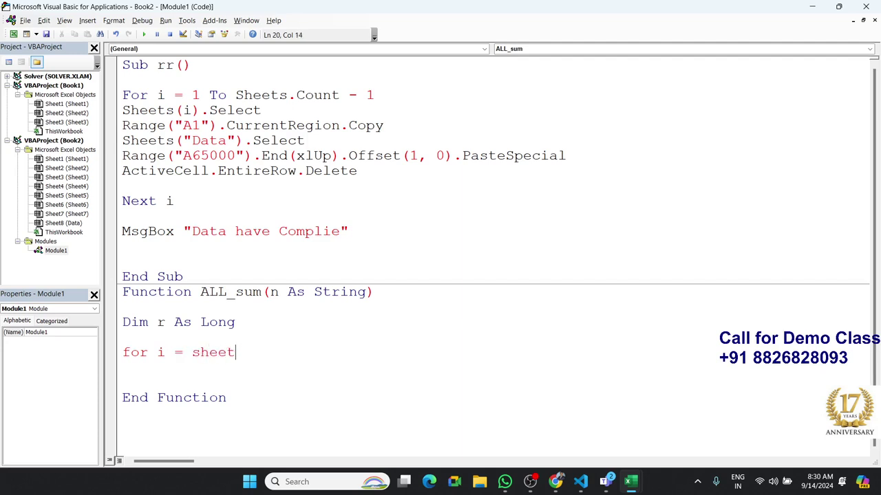
pyautogui.write('s')
pyautogui.press('Left')
pyautogui.press('Left')
pyautogui.press('Left')
pyautogui.press('Left')
pyautogui.write('1 ')
pyautogui.write('to')
pyautogui.press('Right')
pyautogui.press('Right')
pyautogui.press('Right')
pyautogui.press('Right')
pyautogui.press('Right')
pyautogui.press('Right')
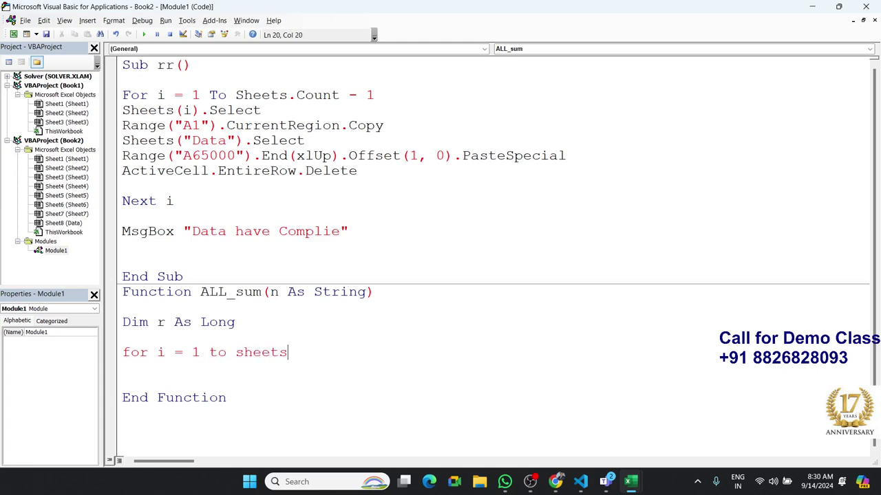
pyautogui.write('.co')
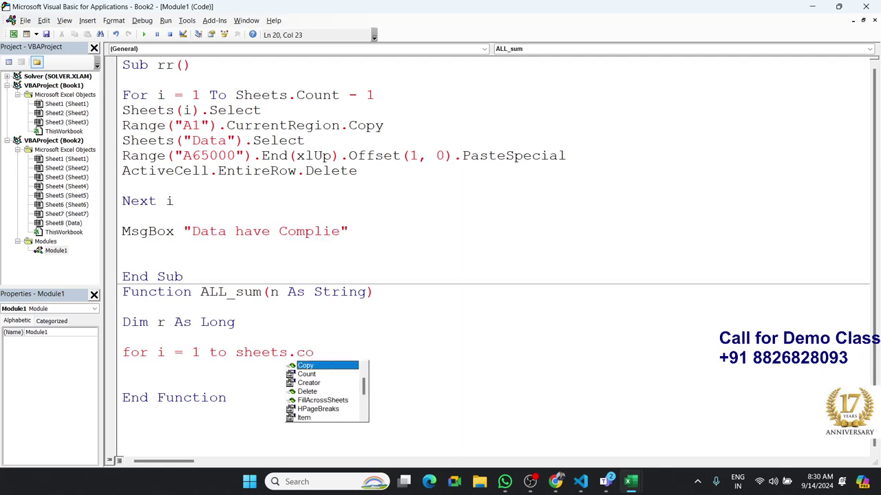
pyautogui.press('Down')
pyautogui.press('Tab')
pyautogui.press('Return')
pyautogui.press('BackSpace')
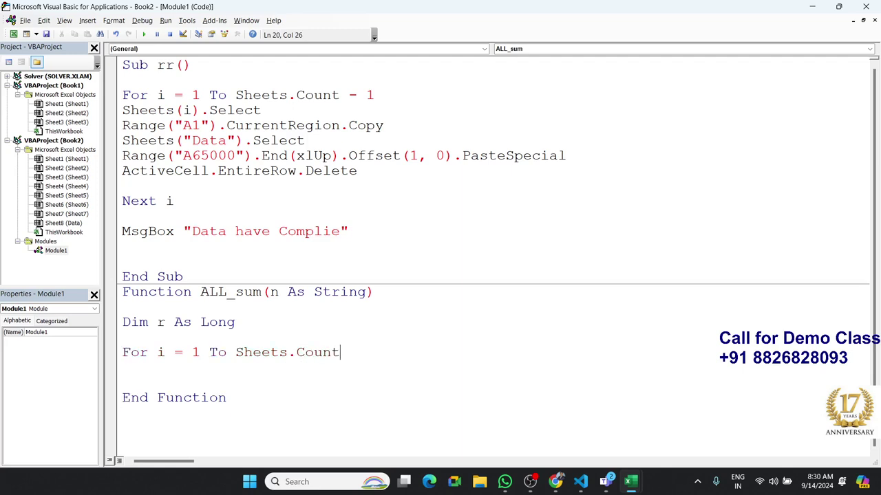
pyautogui.write('-1')
# Close the loop with Next i, leaving a blank body line, then switch to Excel.
pyautogui.press('Return')
pyautogui.press('Return')
pyautogui.press('Return')
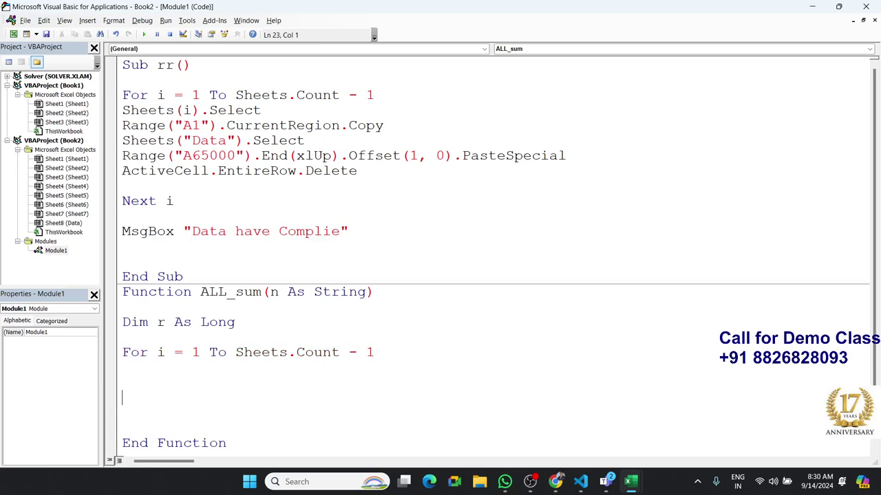
pyautogui.write('next u')
pyautogui.press('BackSpace')
pyautogui.write('i')
pyautogui.press('BackSpace')
pyautogui.write('i')
pyautogui.press('Up')
pyautogui.press('Return')
pyautogui.press('Up')
pyautogui.press('Up')
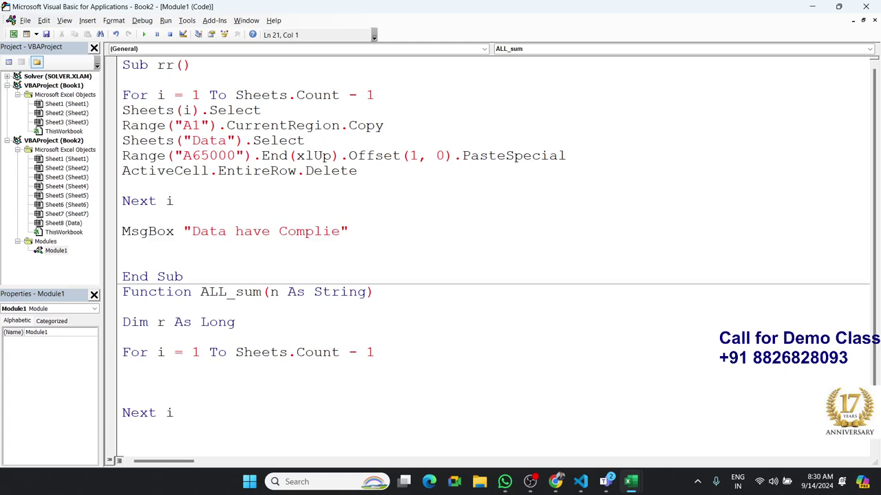
pyautogui.hotkey('alt', 'F11')
# After checking Sheet1, type the loop body r=r+ application.WorksheetFunction.s in ALL_sum.
pyautogui.click(81, 446)
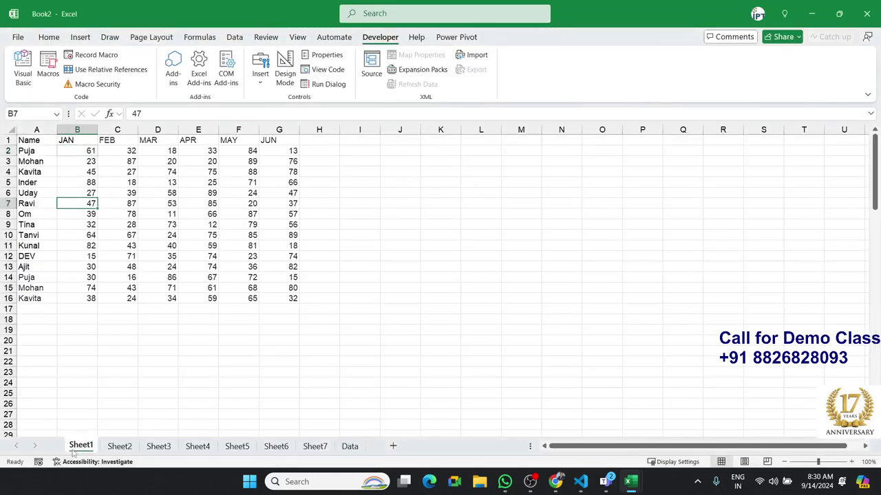
pyautogui.hotkey('alt', 'F11')
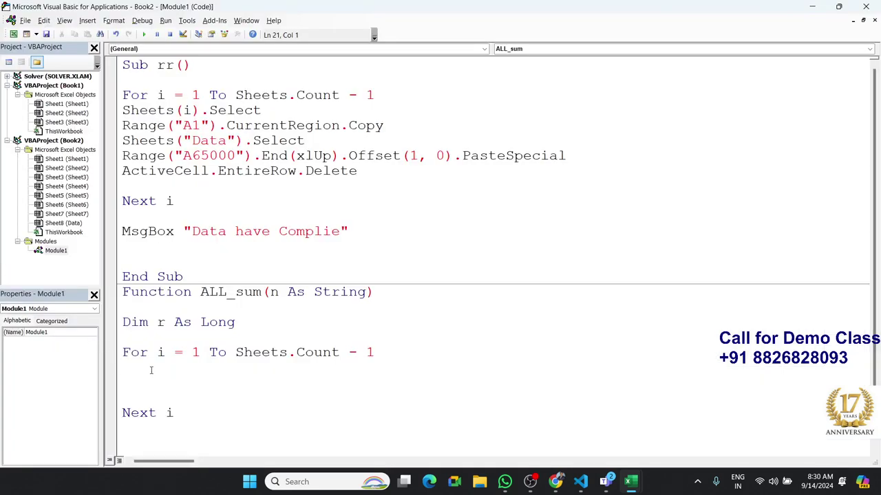
pyautogui.write('r=')
pyautogui.write('r+')
pyautogui.write(' appli')
pyautogui.write('catio')
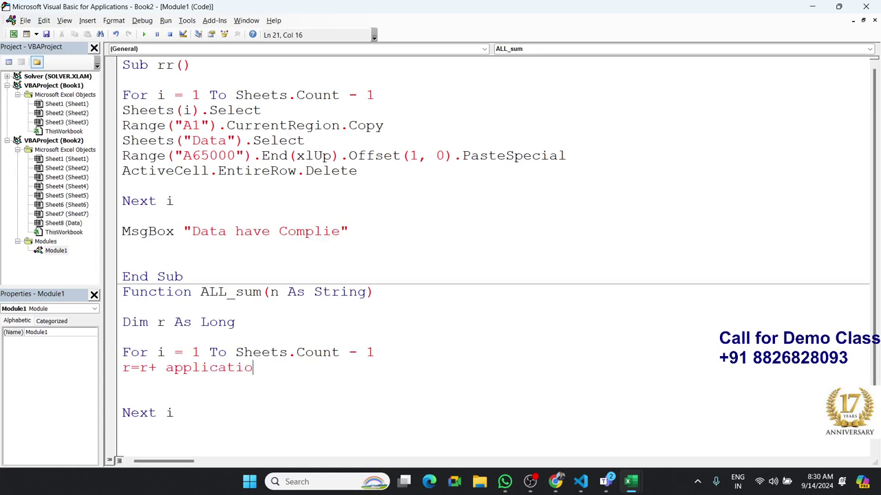
pyautogui.write('n.w')
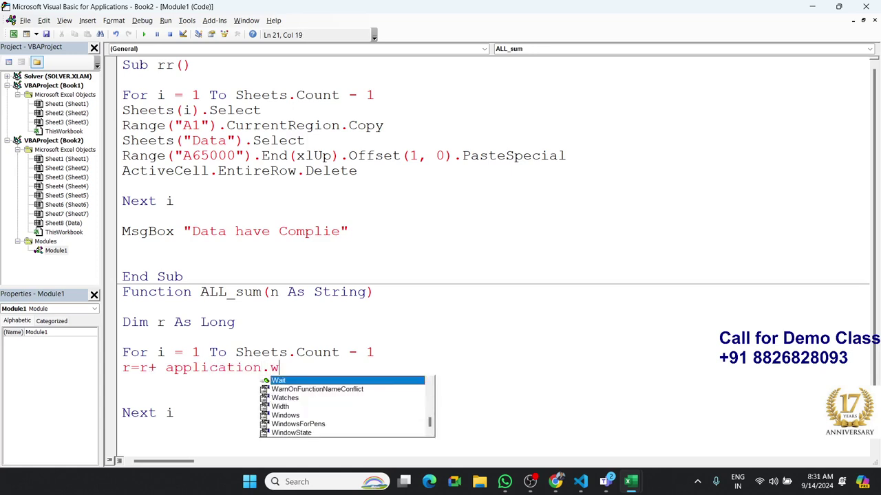
pyautogui.write('p')
pyautogui.press('BackSpace')
pyautogui.write('o')
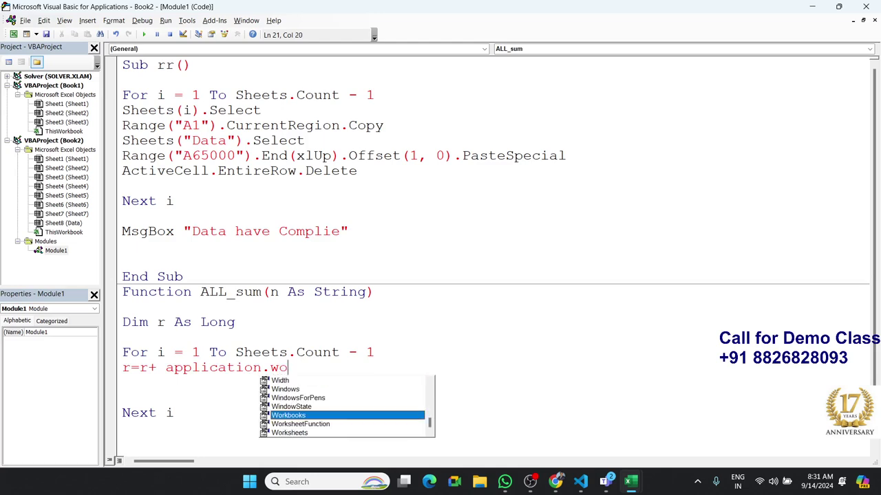
pyautogui.write('r')
pyautogui.press('Down')
pyautogui.press('Tab')
pyautogui.write('.')
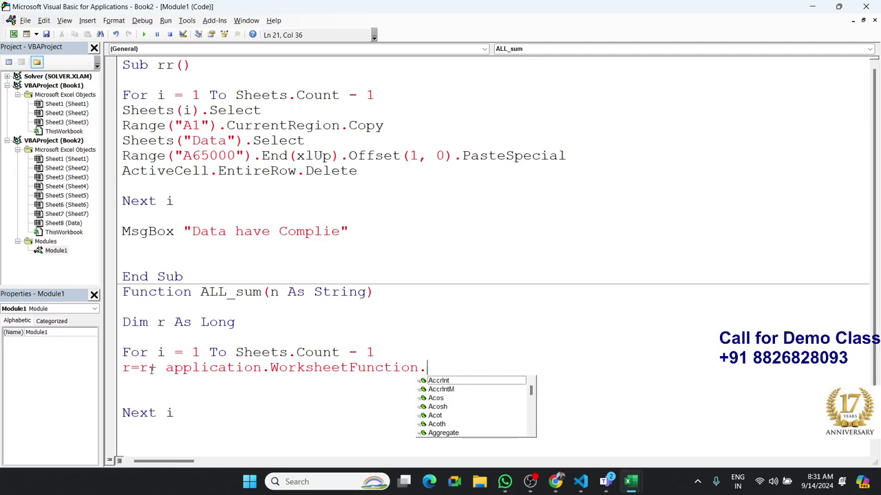
pyautogui.press('BackSpace')
pyautogui.write('.s')
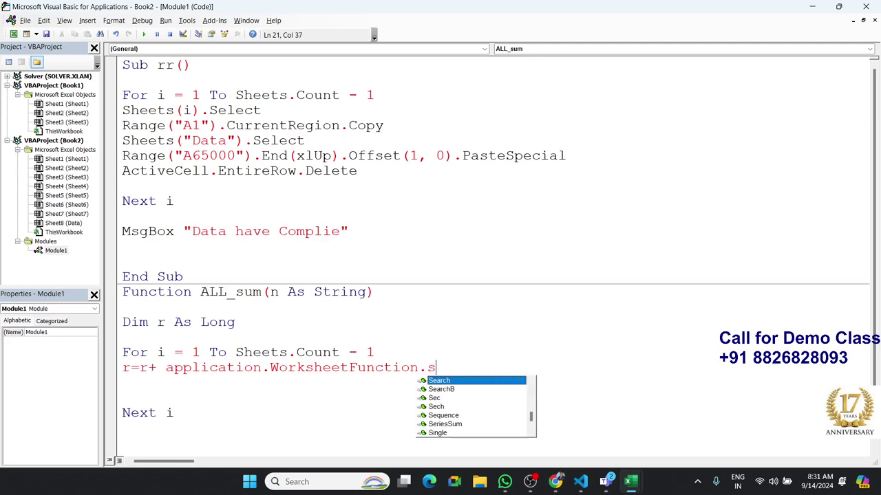
pyautogui.write('sssssssssssssssssssssssssssssssssssssssssssssssssssssssssss')
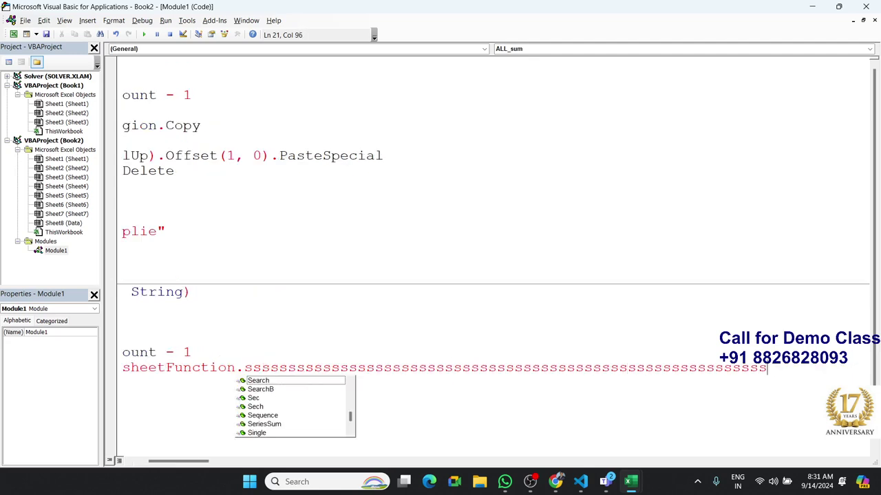
pyautogui.write('ssssssssssssssssssssssssssssssssssssss')
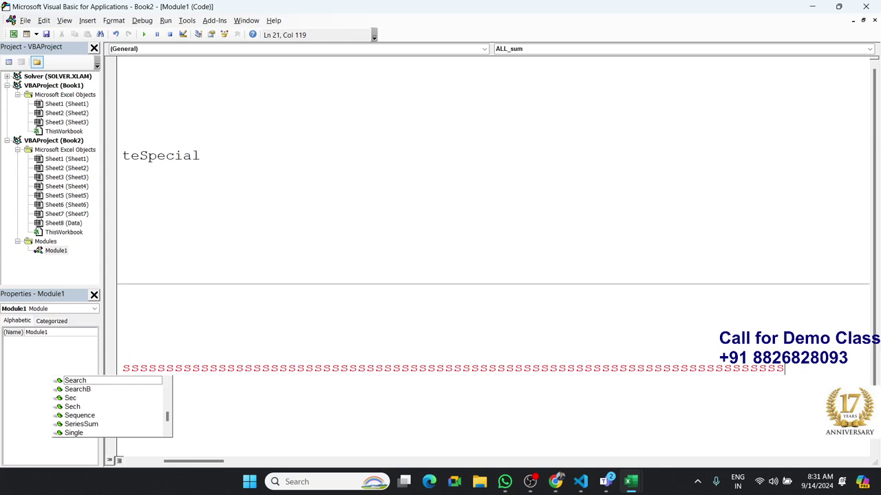
# Begin the loop's SumIf call with Sheets(i).Range("A:A") as range and n as criteria.
pyautogui.press('BackSpace')
pyautogui.press('BackSpace')
pyautogui.press('BackSpace')
pyautogui.press('BackSpace')
pyautogui.press('BackSpace')
pyautogui.press('BackSpace')
pyautogui.press('BackSpace')
pyautogui.press('BackSpace')
pyautogui.press('BackSpace')
pyautogui.press('BackSpace')
pyautogui.press('BackSpace')
pyautogui.press('BackSpace')
pyautogui.press('BackSpace')
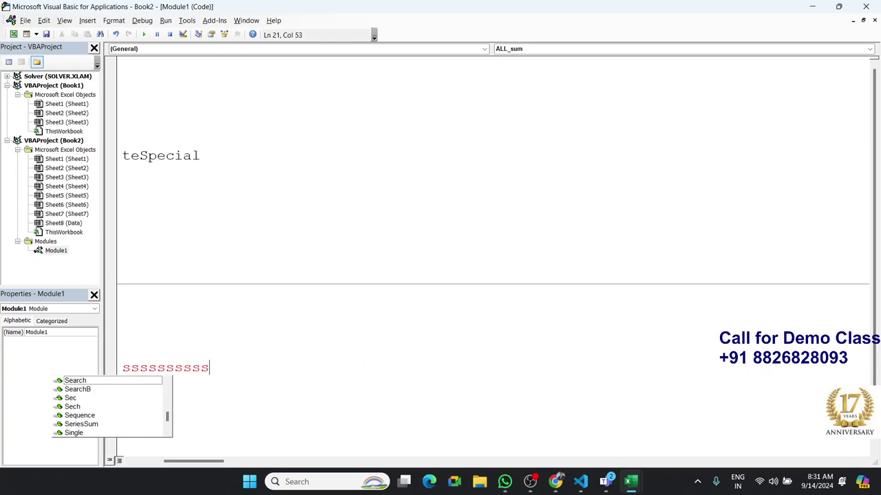
pyautogui.press('BackSpace')
pyautogui.press('BackSpace')
pyautogui.press('BackSpace')
pyautogui.press('BackSpace')
pyautogui.press('BackSpace')
pyautogui.press('BackSpace')
pyautogui.press('BackSpace')
pyautogui.press('BackSpace')
pyautogui.press('BackSpace')
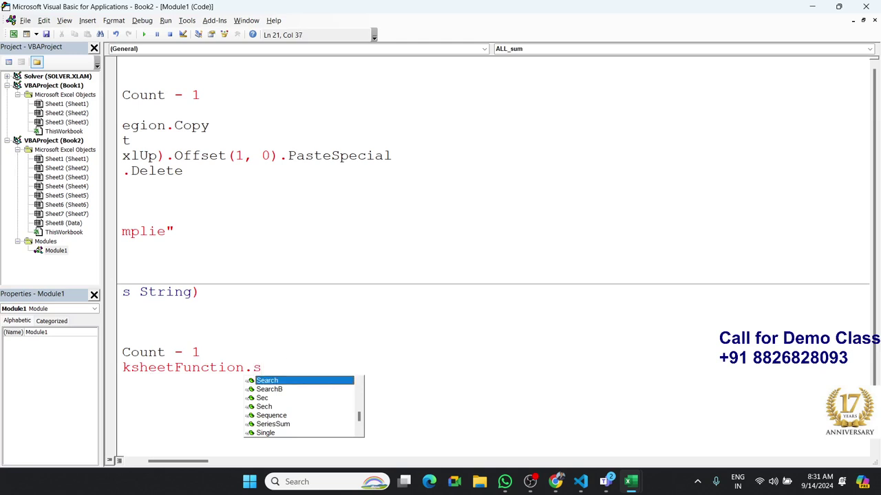
pyautogui.write('um')
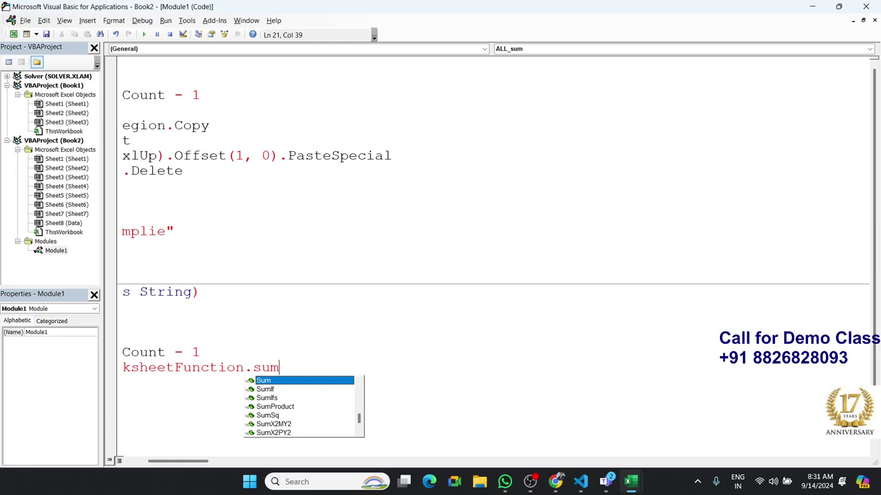
pyautogui.press('Down')
pyautogui.press('Tab')
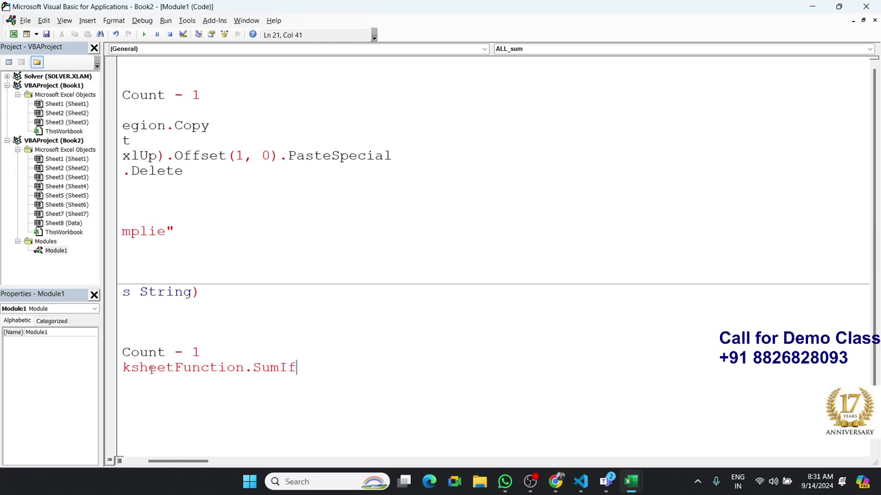
pyautogui.write('(')
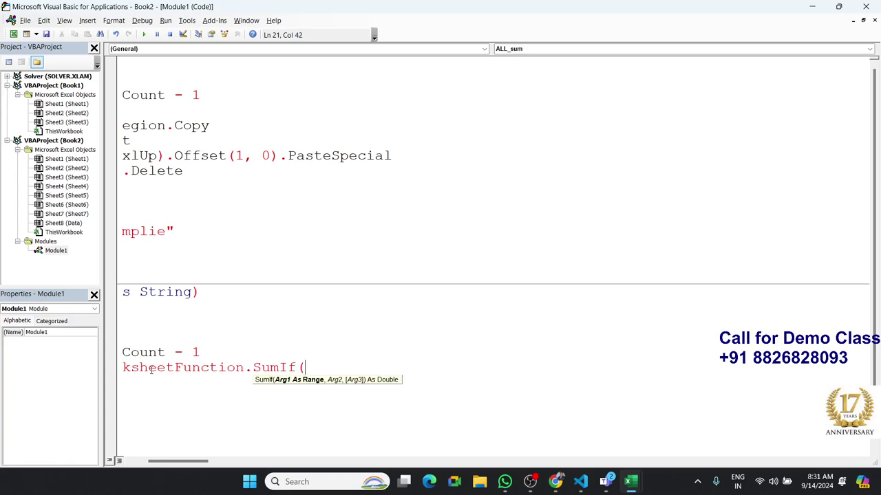
pyautogui.write('SHEET')
pyautogui.press('BackSpace')
pyautogui.press('BackSpace')
pyautogui.press('BackSpace')
pyautogui.press('BackSpace')
pyautogui.write('heet')
pyautogui.write('s("')
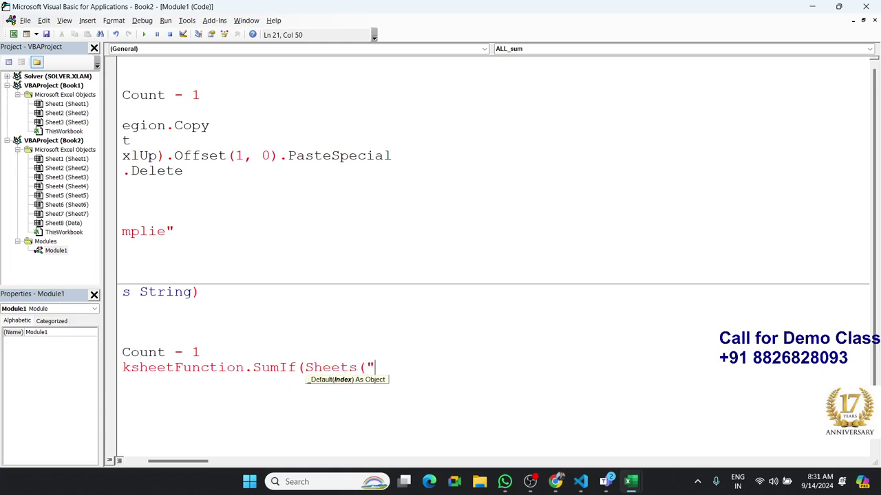
pyautogui.press('BackSpace')
pyautogui.write('i)')
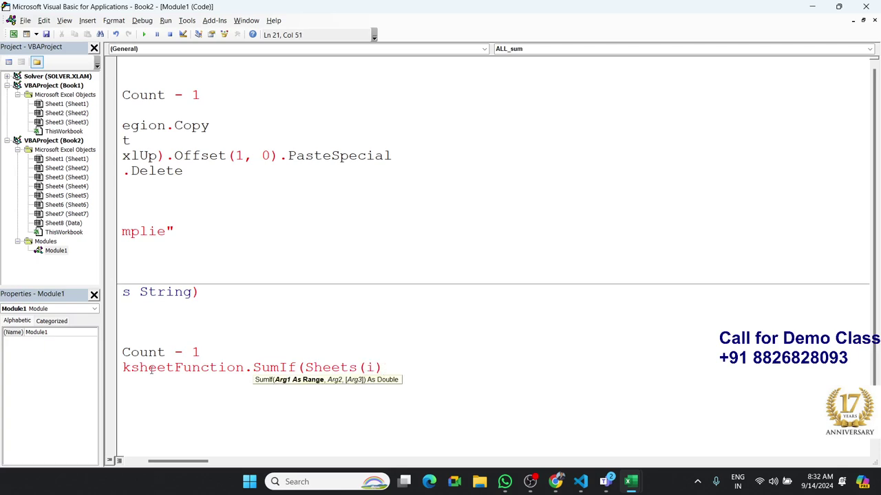
pyautogui.write('.range')
pyautogui.write('("A')
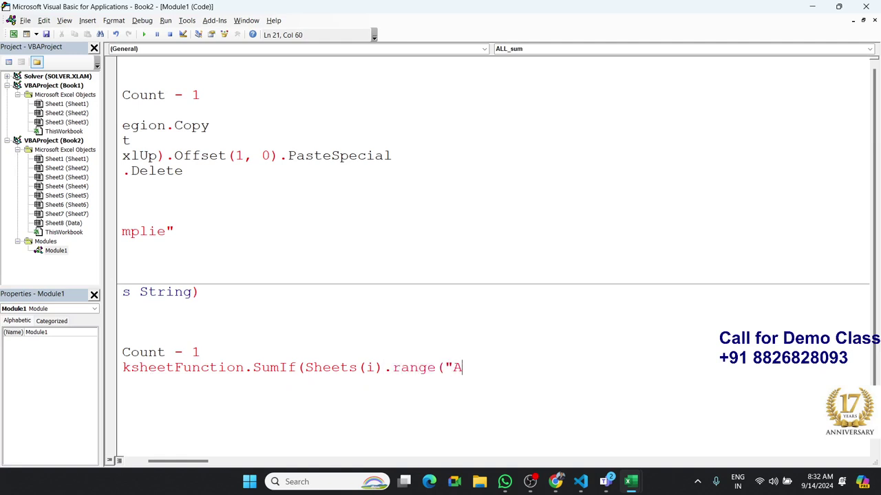
pyautogui.write(':A"')
pyautogui.write(')')
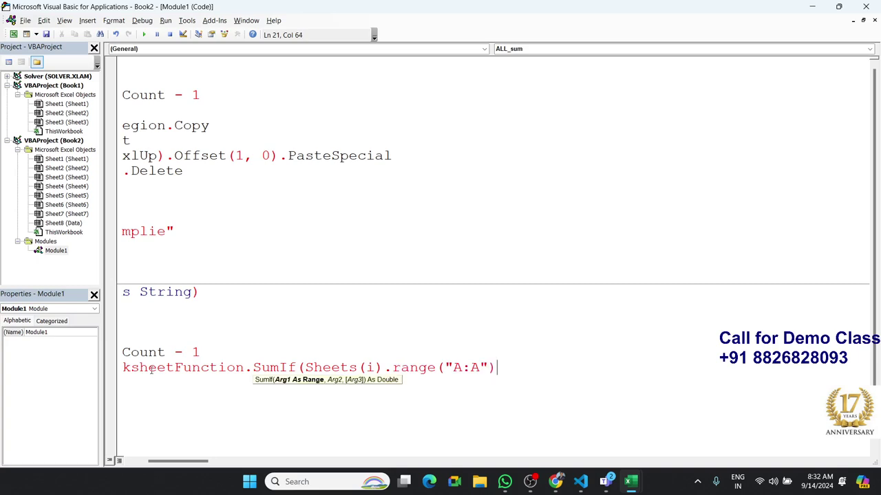
pyautogui.write(',')
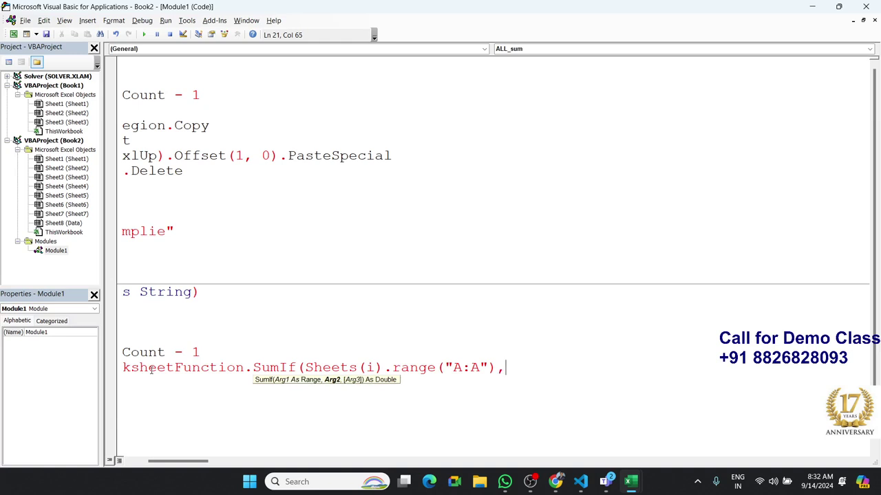
pyautogui.write('n')
pyautogui.write(',')
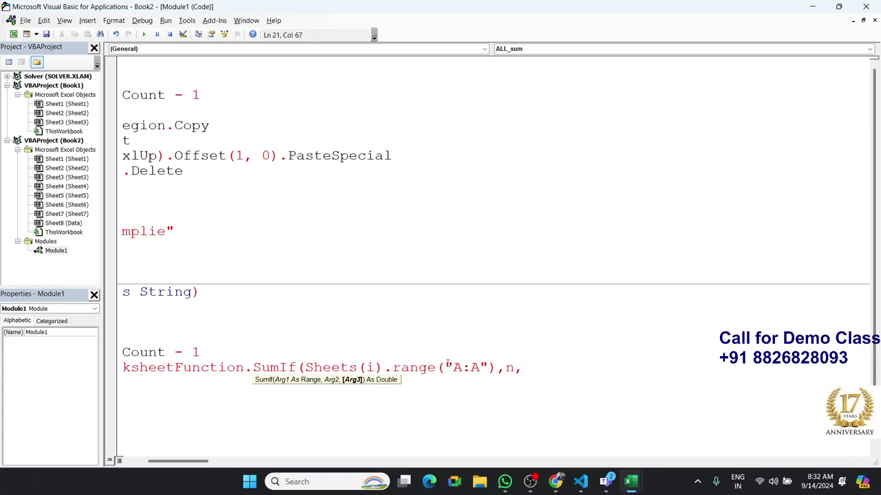
# Add Sheets(i).Range("B:B") as the sum range by copying the A:A reference, then close the SumIf line.
pyautogui.moveTo(496, 368); pyautogui.dragTo(305, 367)
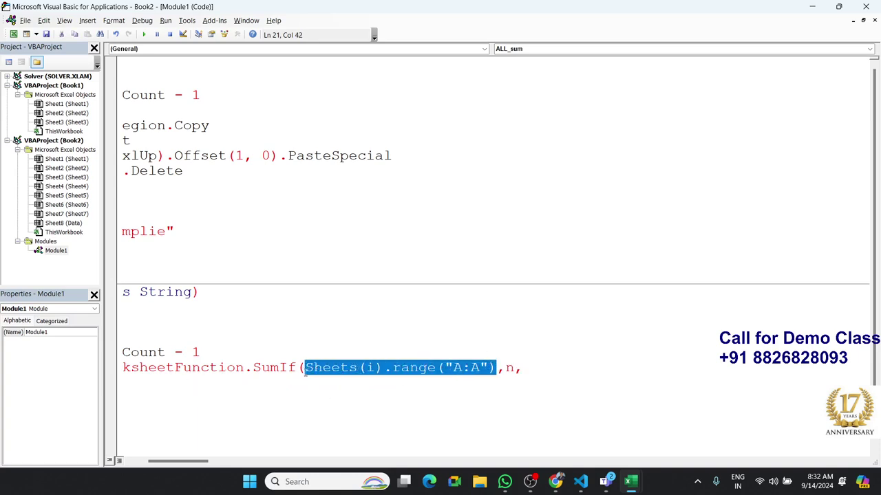
pyautogui.hotkey('ctrl', 'c')
pyautogui.click(531, 368)
pyautogui.hotkey('ctrl', 'v')
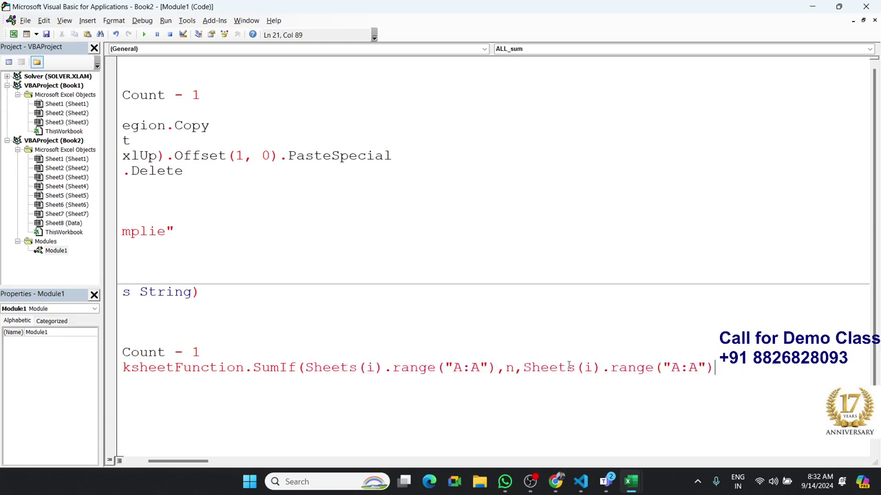
pyautogui.click(683, 368)
pyautogui.press('BackSpace')
pyautogui.write('B')
pyautogui.click(688, 368)
pyautogui.press('Delete')
pyautogui.write('B')
pyautogui.press('Right')
pyautogui.press('Right')
pyautogui.press('Down')
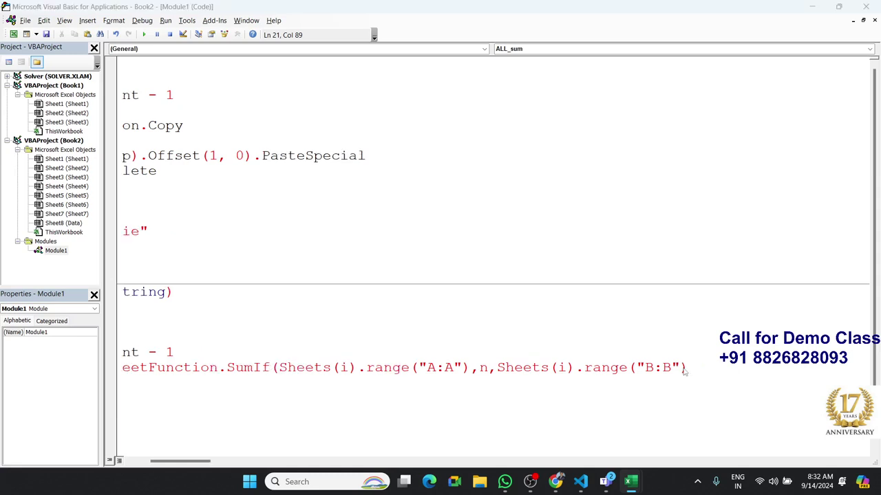
pyautogui.press('Return')
pyautogui.write(')')
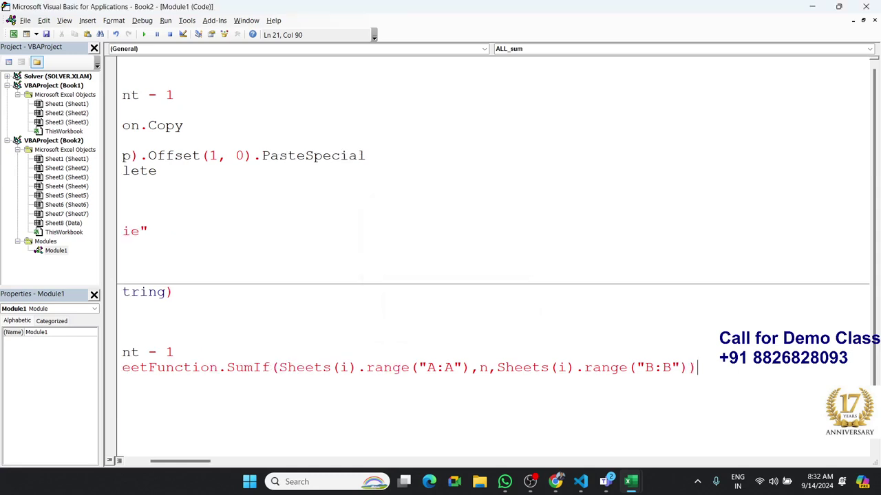
pyautogui.press('Return')
# Delete the blank lines above Next i in ALL_sum.
pyautogui.press('Delete')
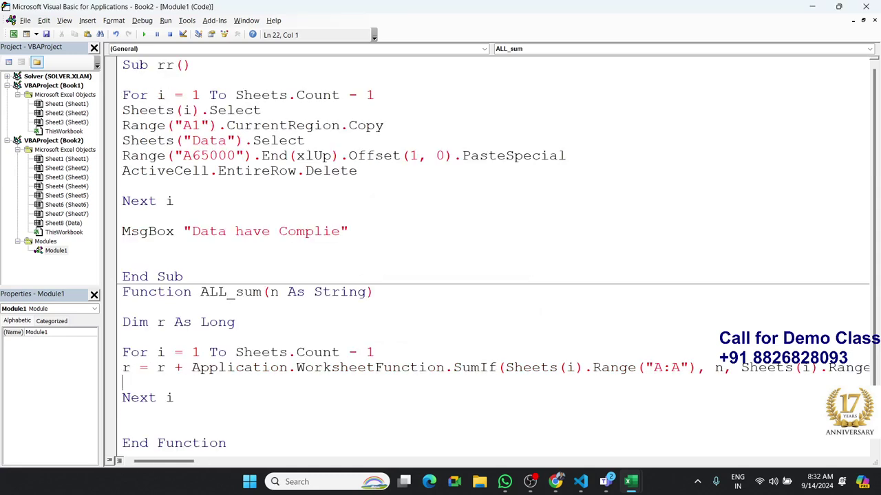
pyautogui.press('Delete')
pyautogui.press('Down')
# Add the line ALL_sum = r above End Function and return to Excel.
pyautogui.press('Return')
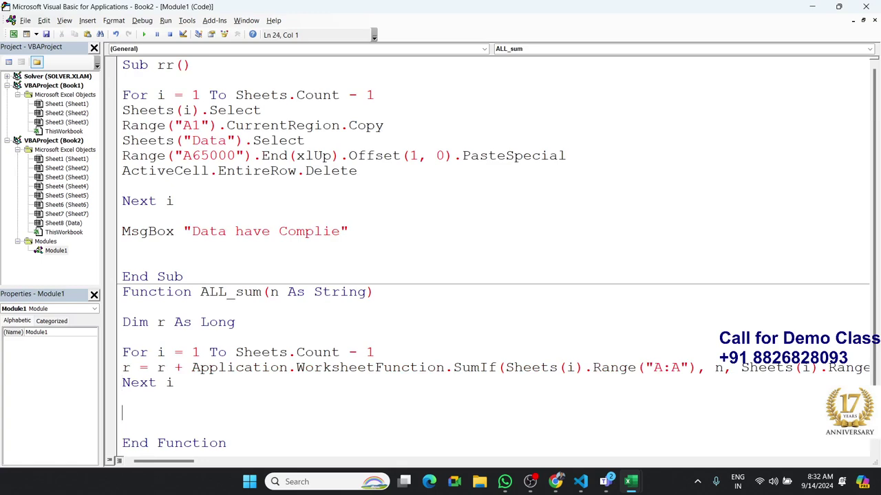
pyautogui.write('ALL')
pyautogui.write('_')
pyautogui.write('n')
pyautogui.press('BackSpace')
pyautogui.write('s')
pyautogui.write('um(')
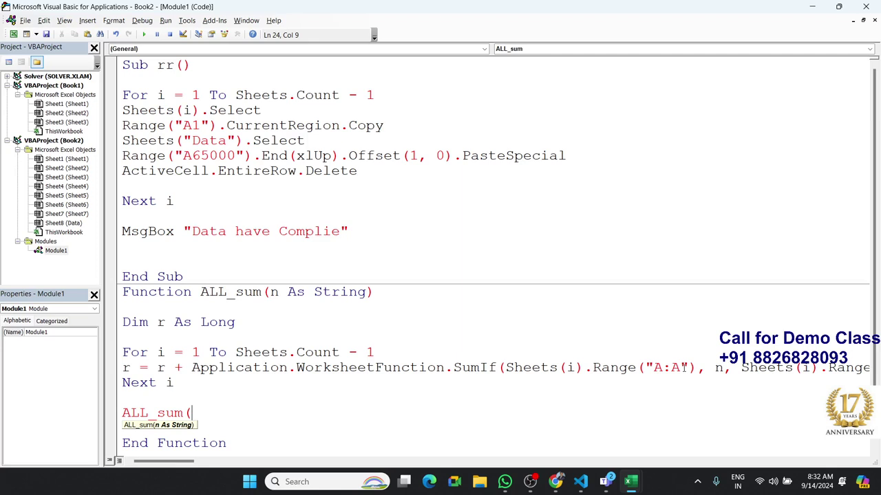
pyautogui.press('BackSpace')
pyautogui.write('=')
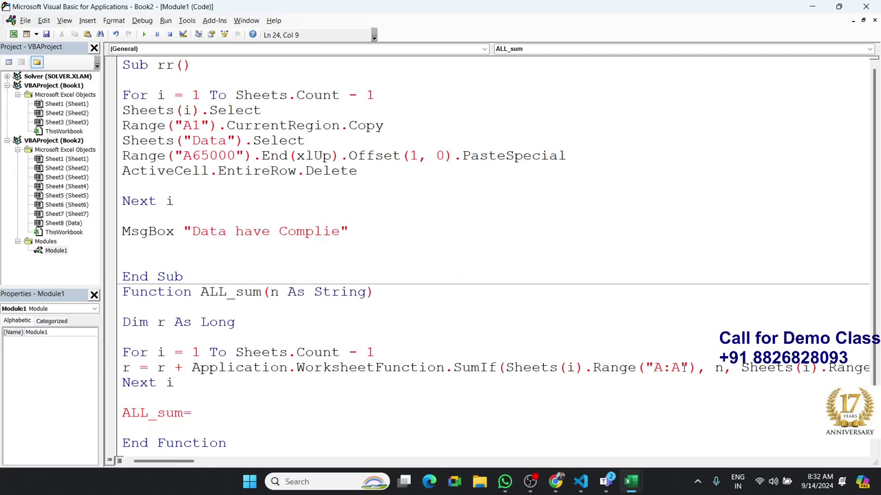
pyautogui.write('r')
pyautogui.press('Up')
pyautogui.scroll(-1, 495, 254)
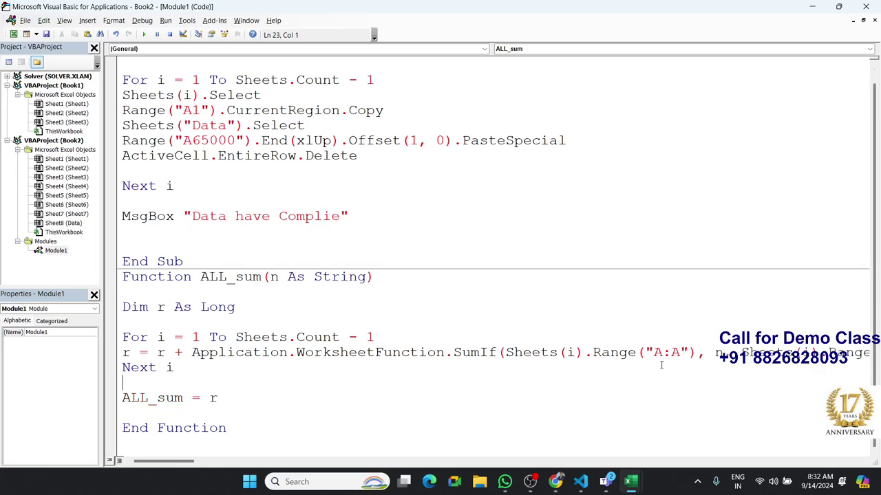
pyautogui.hotkey('alt', 'F11')
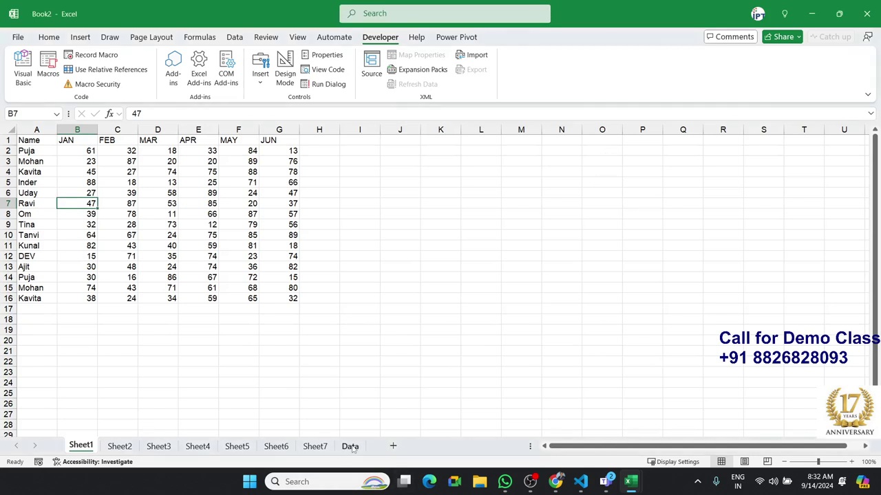
# On the Data sheet, enter =ALL_sum(A2) in B2 and fill it down to B13.
pyautogui.click(350, 446)
pyautogui.write('=')
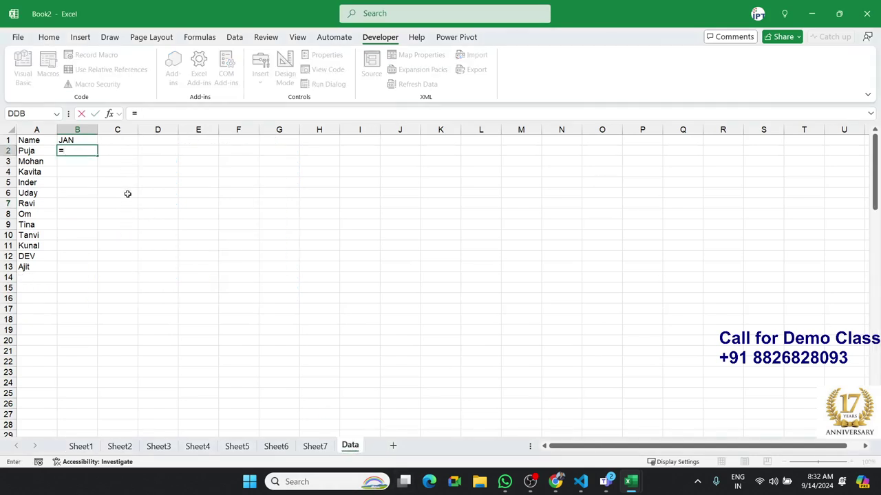
pyautogui.write('AL')
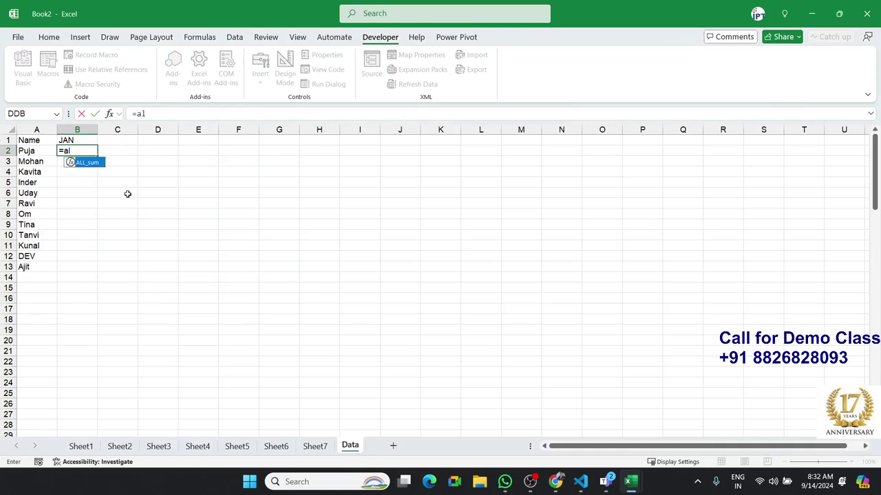
pyautogui.write('L_sum(')
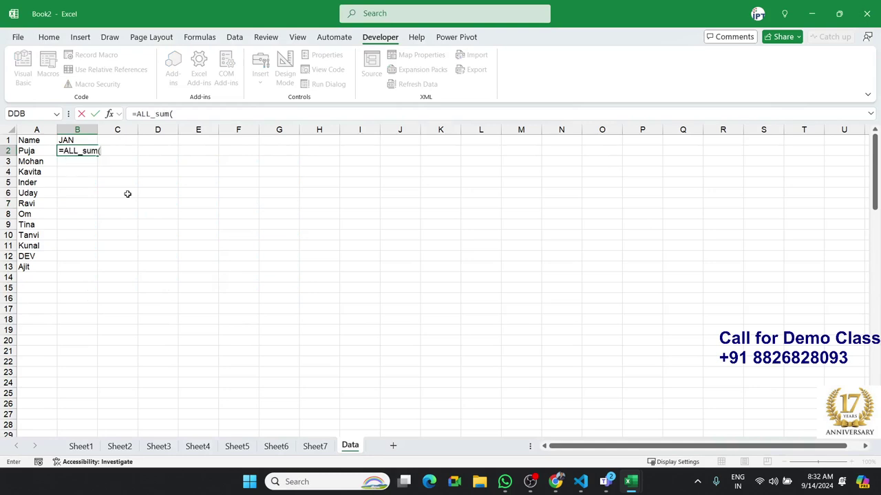
pyautogui.press('Left')
pyautogui.write(')')
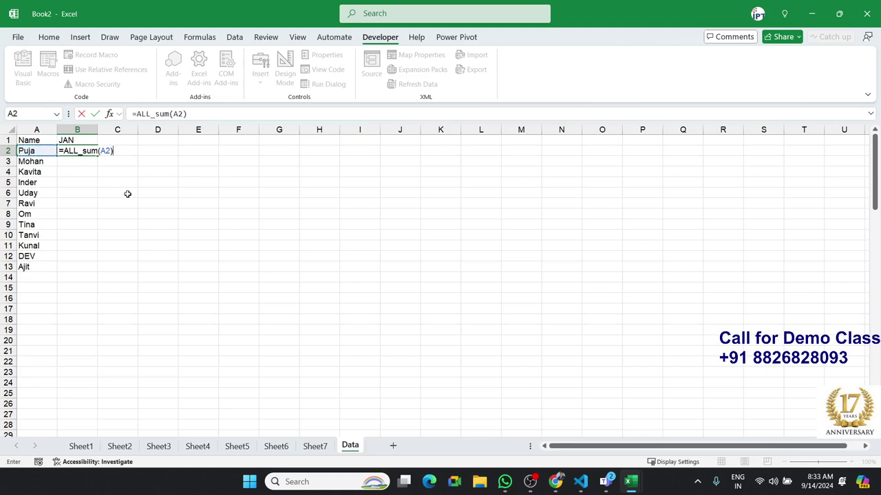
pyautogui.press('Return')
pyautogui.press('Up')
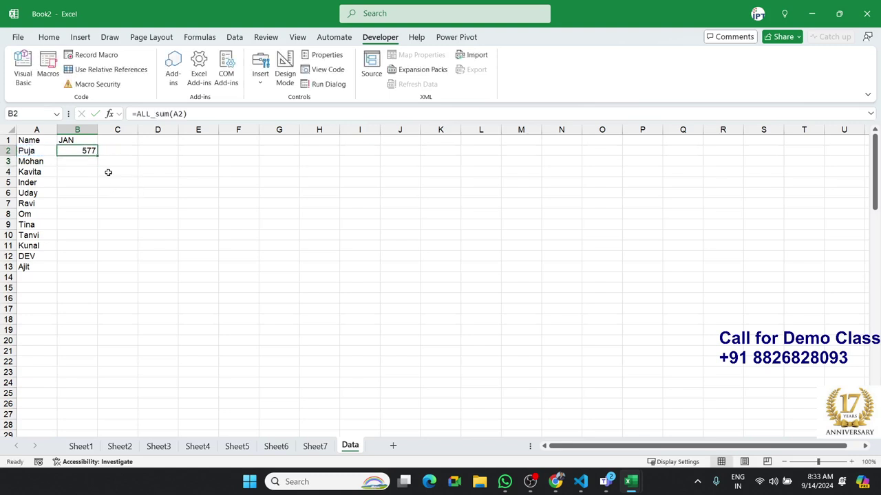
pyautogui.moveTo(97, 154); pyautogui.dragTo(101, 268)
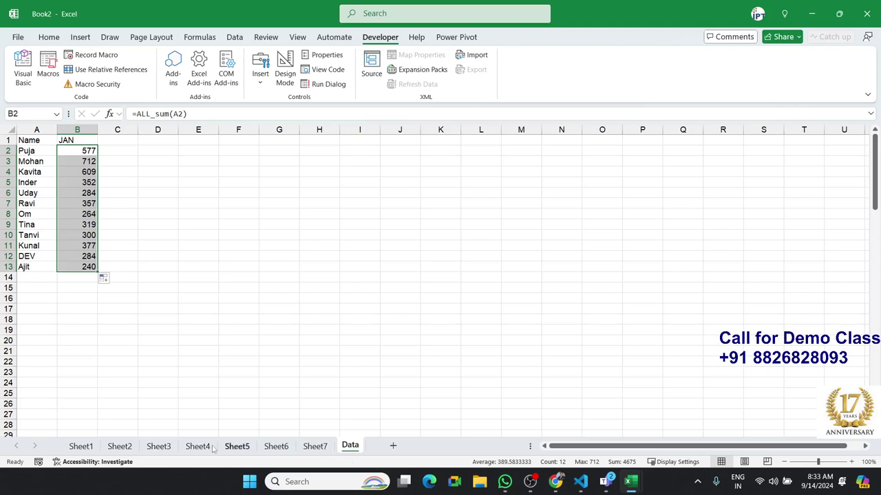
# Check the copied =ALL_sum(A3) formula in B3, then select empty cell H10.
pyautogui.moveTo(30, 152); pyautogui.dragTo(31, 159)
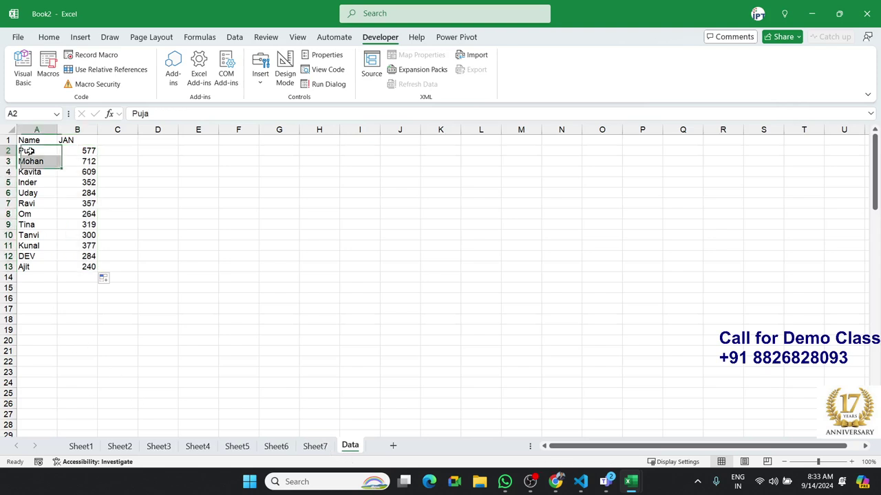
pyautogui.click(30, 151)
pyautogui.click(74, 157)
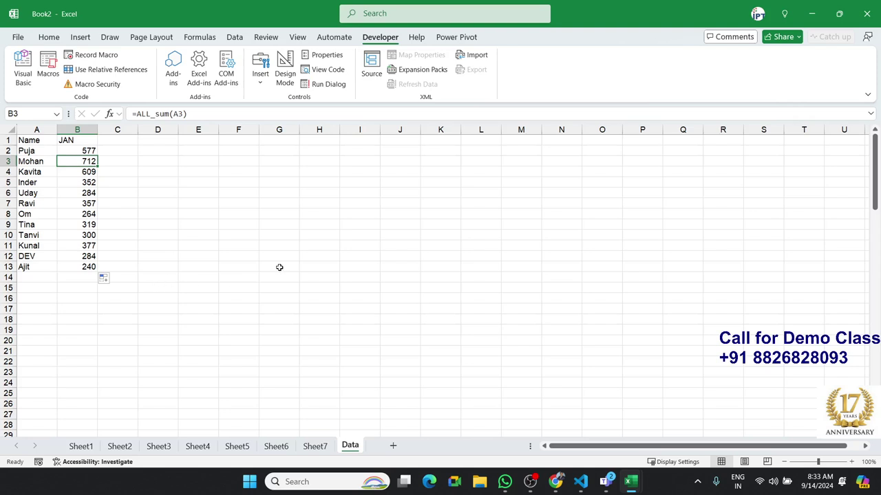
pyautogui.click(319, 237)
# Cancel the =vl formula begun in H10 and switch to the VBA editor showing ALL_sum.
pyautogui.write('=v')
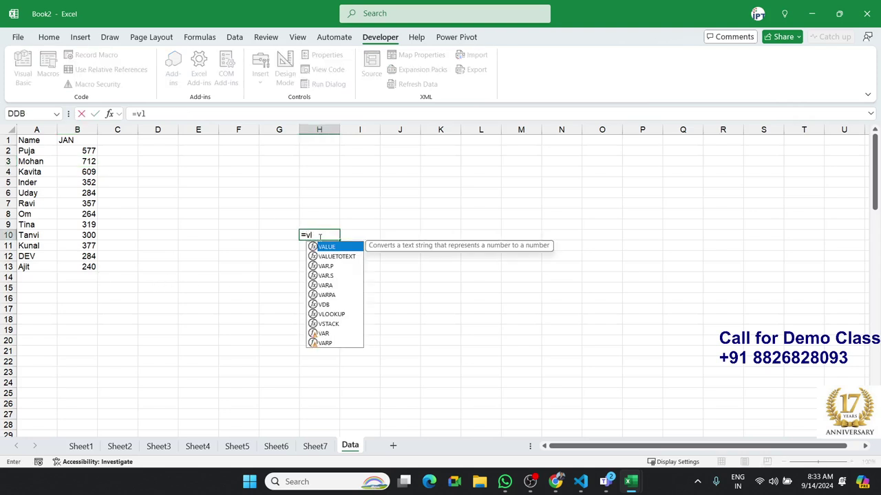
pyautogui.write('l')
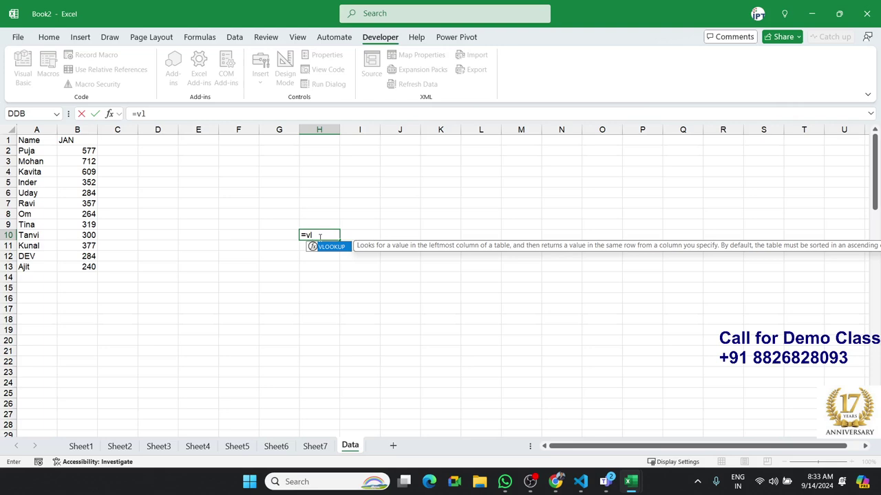
pyautogui.click(555, 481)
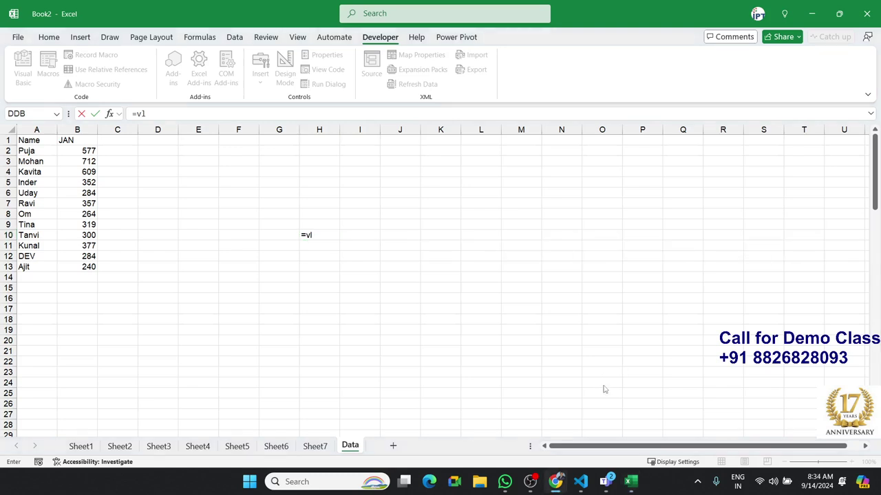
pyautogui.click(370, 270)
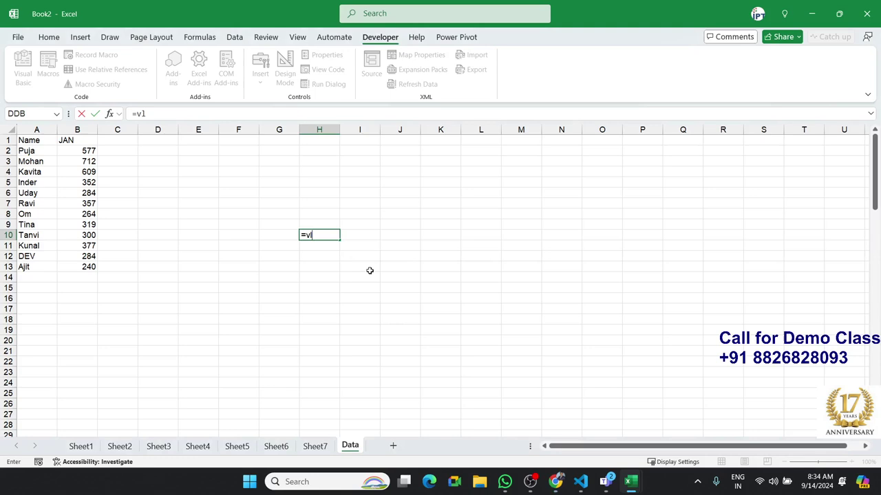
pyautogui.press('Escape')
pyautogui.hotkey('alt', 'Tab')
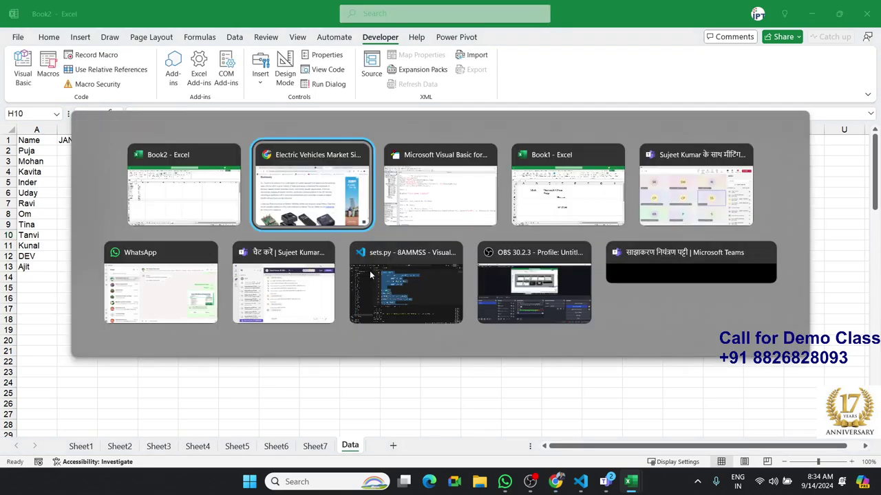
pyautogui.hotkey('alt', 'Tab')
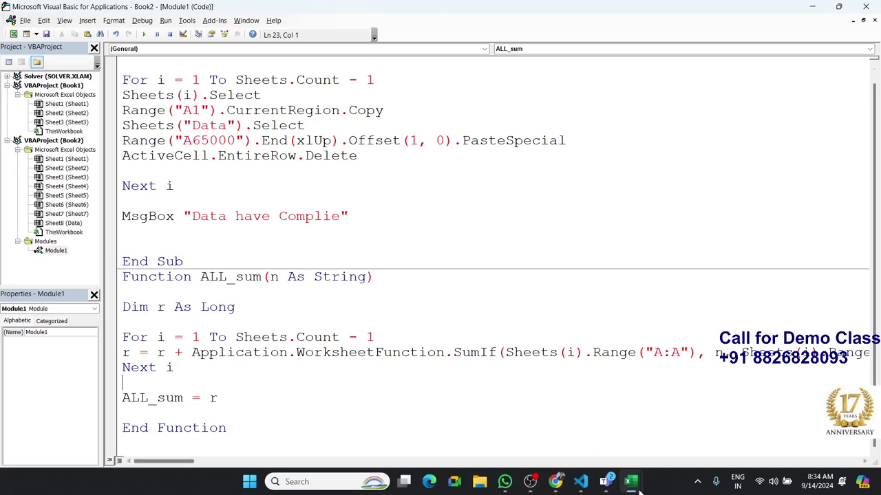
pyautogui.moveTo(629, 482)
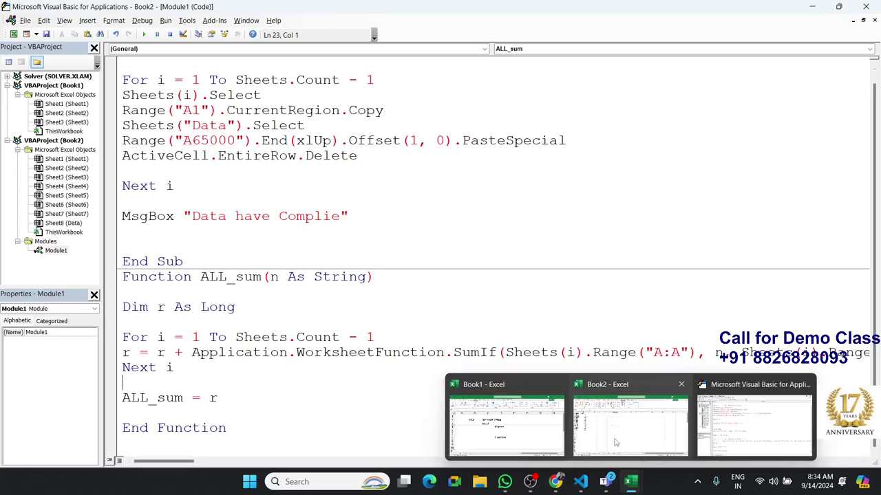
# Switch to Book1 and select cells around the recap list (E7, F3:G8, D4, E4).
pyautogui.click(522, 438)
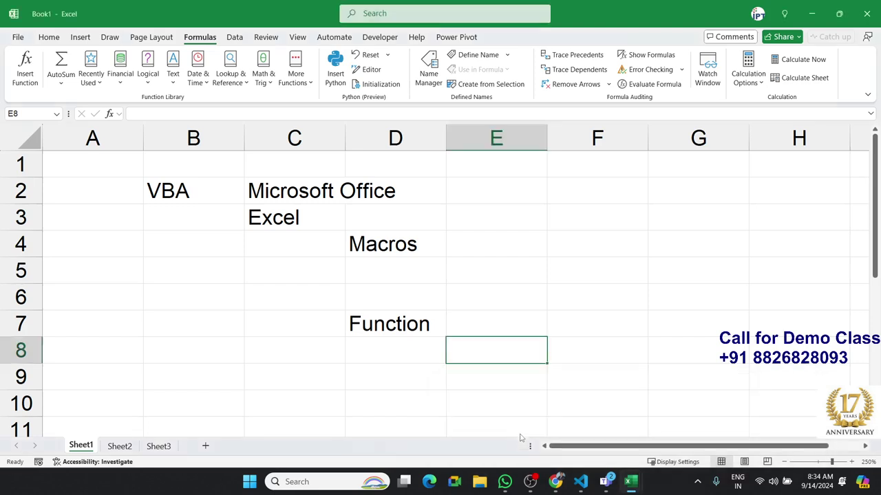
pyautogui.click(491, 326)
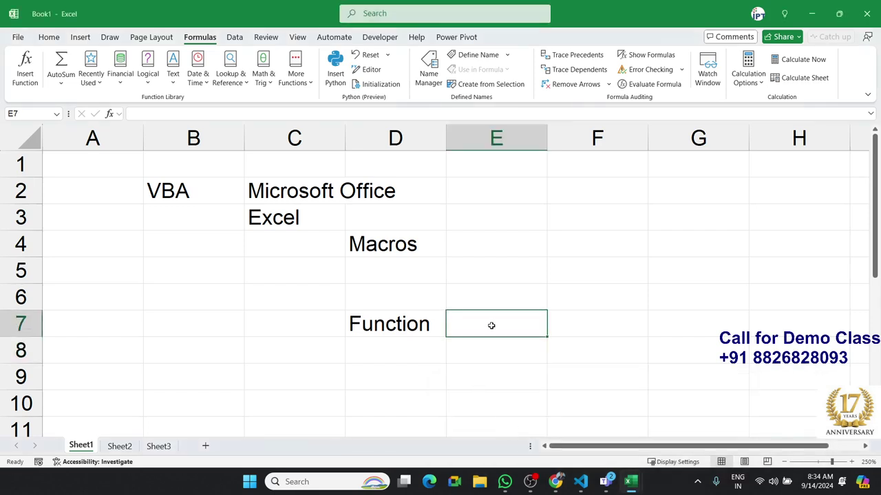
pyautogui.moveTo(622, 217); pyautogui.dragTo(687, 353)
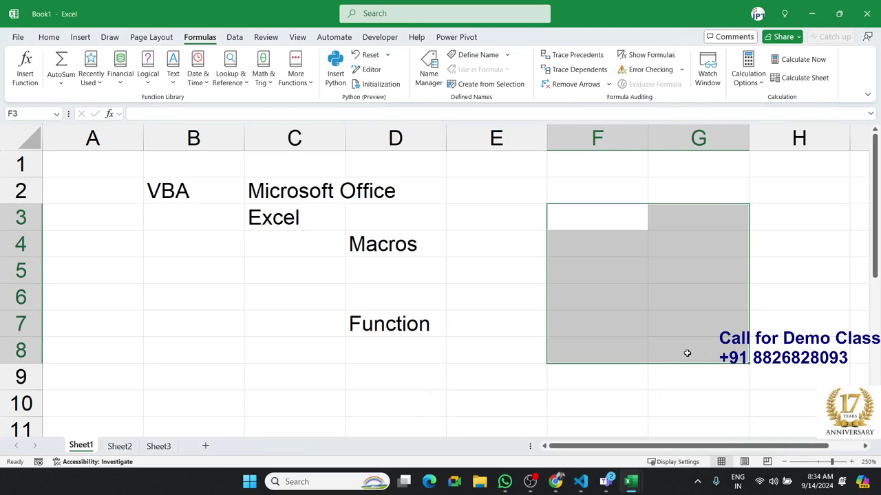
pyautogui.click(461, 317)
pyautogui.click(435, 242)
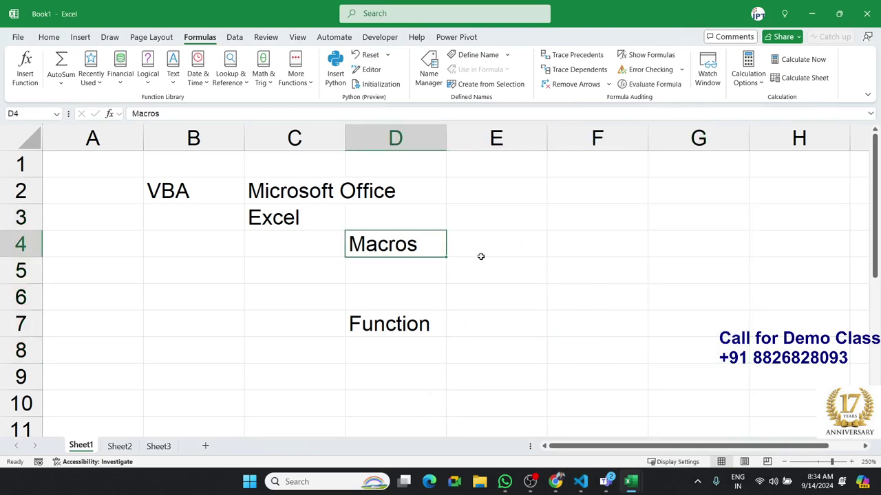
pyautogui.click(484, 251)
pyautogui.click(496, 323)
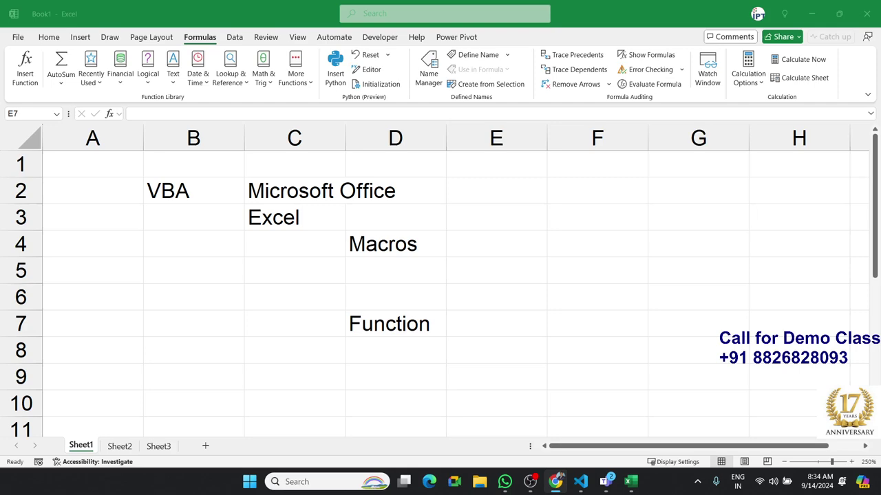
# In the VBA editor, highlight the SumIf call and its A:A range, then minimise the editor.
pyautogui.hotkey('alt', 'Tab')
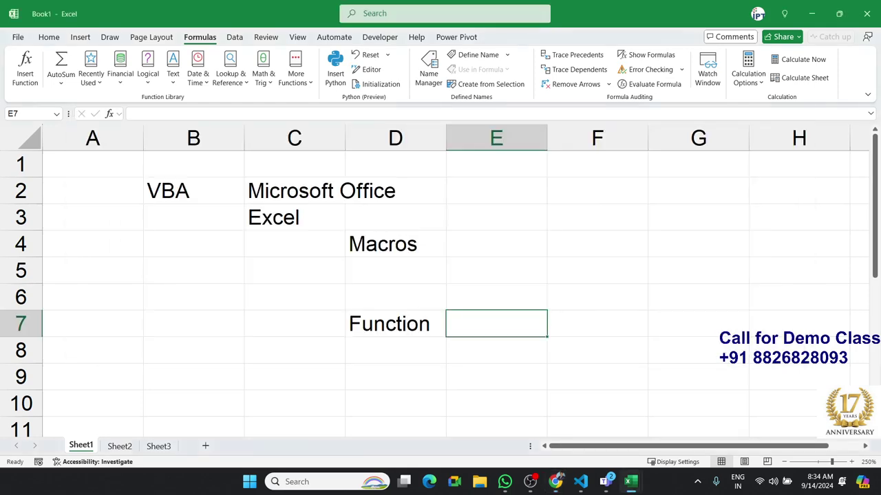
pyautogui.hotkey('alt', 'Tab')
pyautogui.press('Tab')
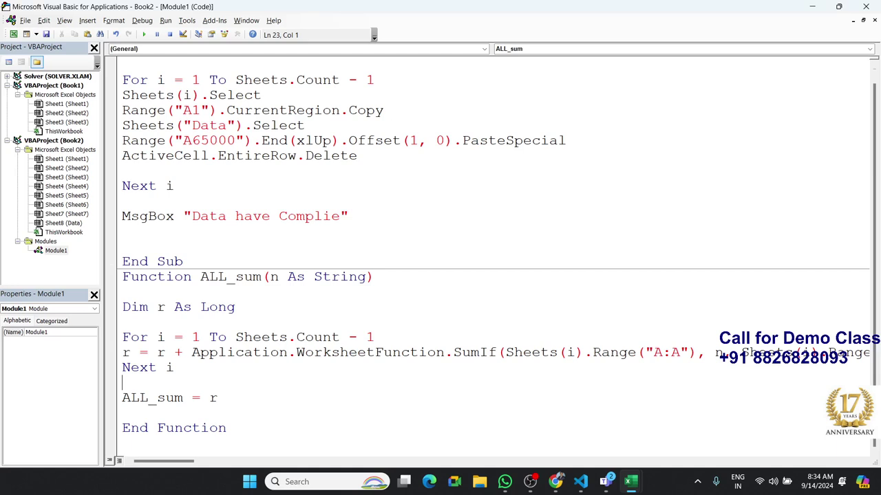
pyautogui.doubleClick(486, 352)
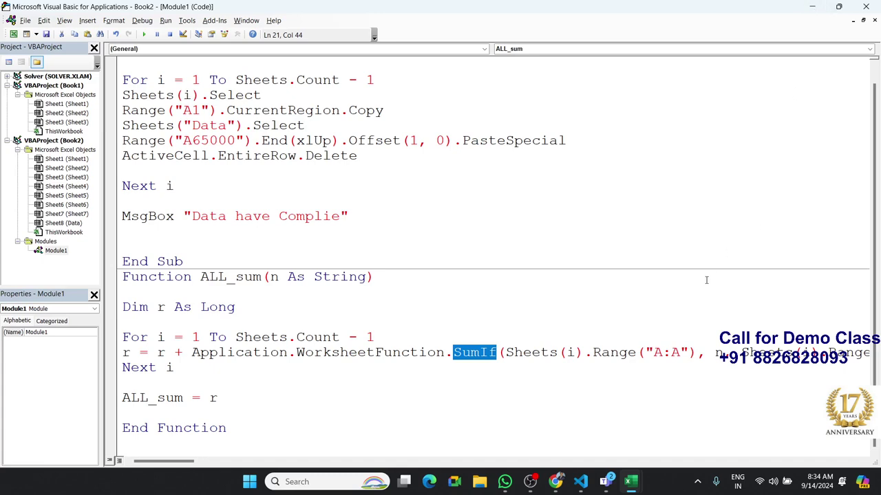
pyautogui.click(681, 352)
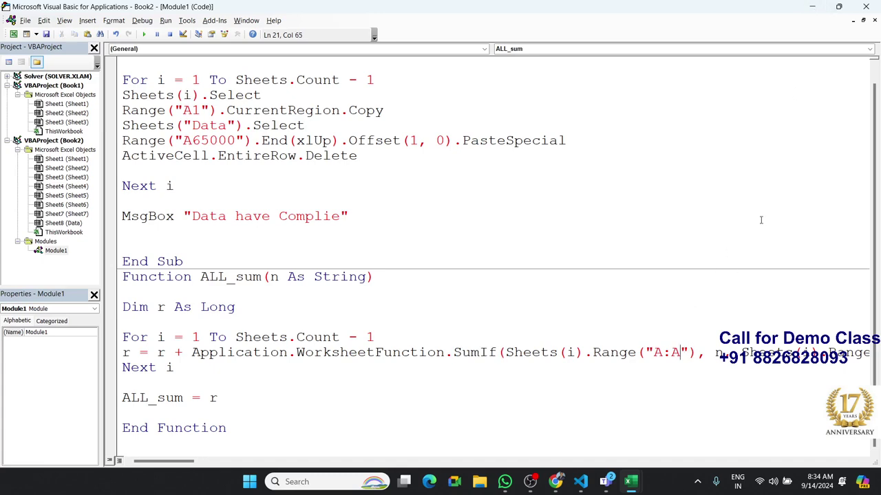
pyautogui.click(812, 7)
# Enter 'userform' in D10 below Function, then minimise the Book1 window.
pyautogui.click(400, 241)
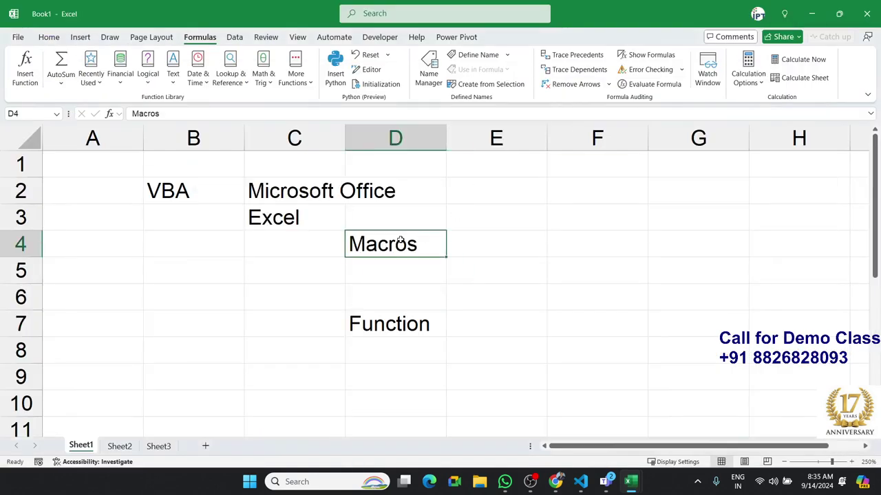
pyautogui.click(419, 331)
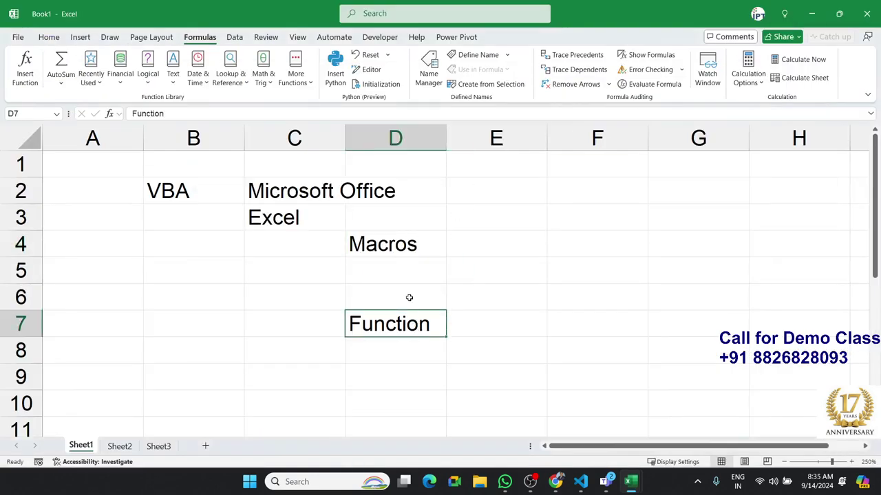
pyautogui.click(399, 402)
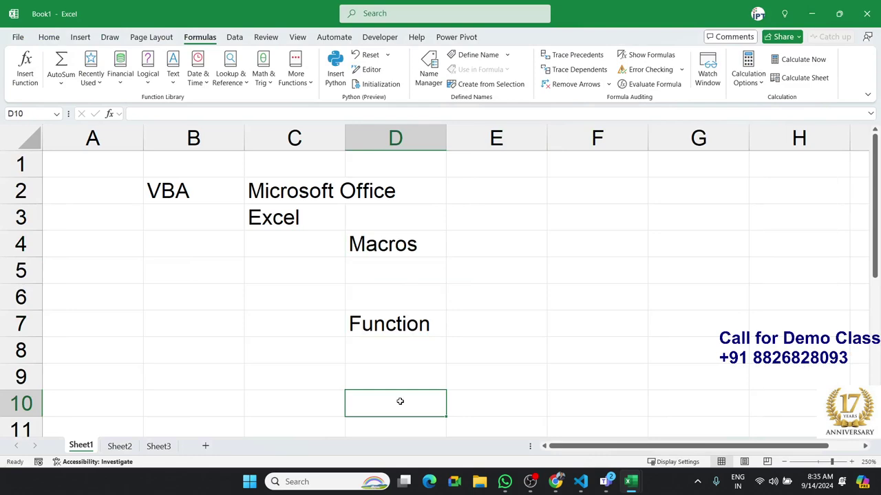
pyautogui.write('user')
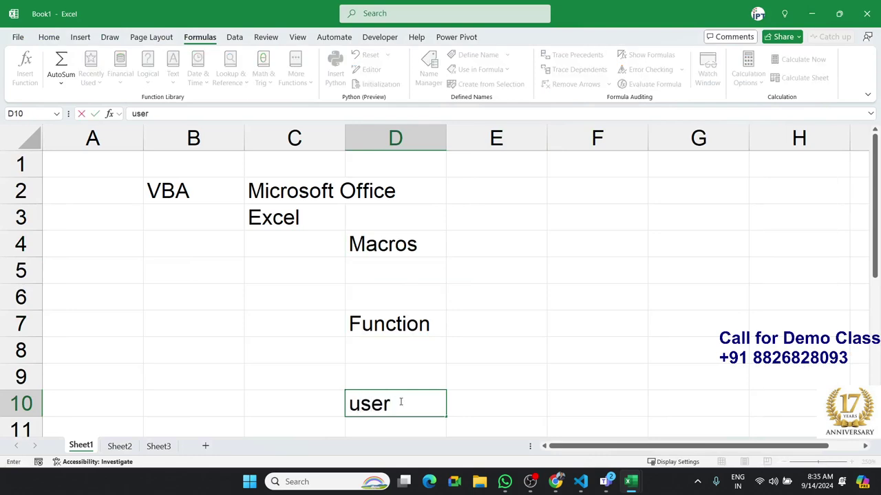
pyautogui.write('form')
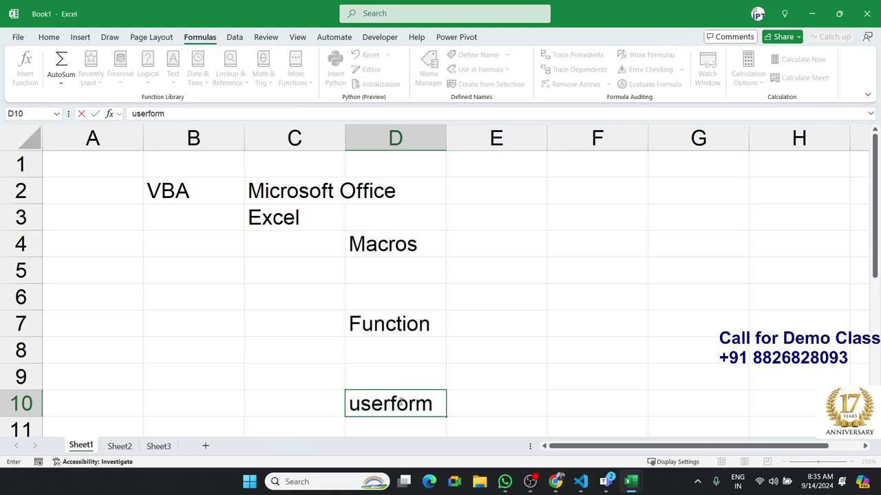
pyautogui.press('Return')
pyautogui.scroll(1, 402, 372)
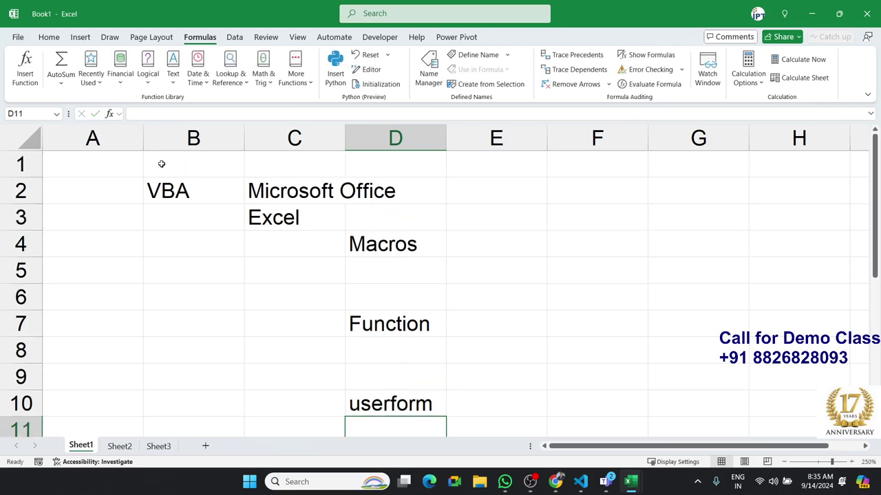
pyautogui.click(808, 14)
# Open the FORM workbook from the desktop, look over its Data Entry Form, and close it.
pyautogui.click(808, 14)
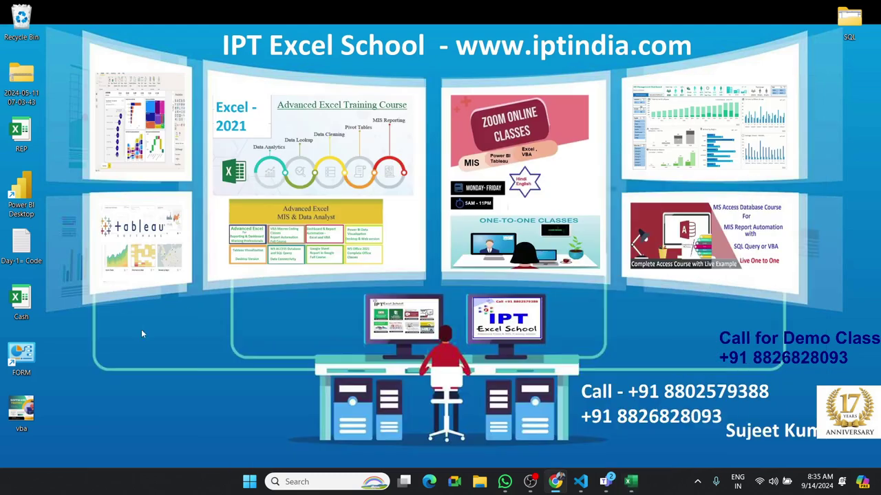
pyautogui.click(28, 361)
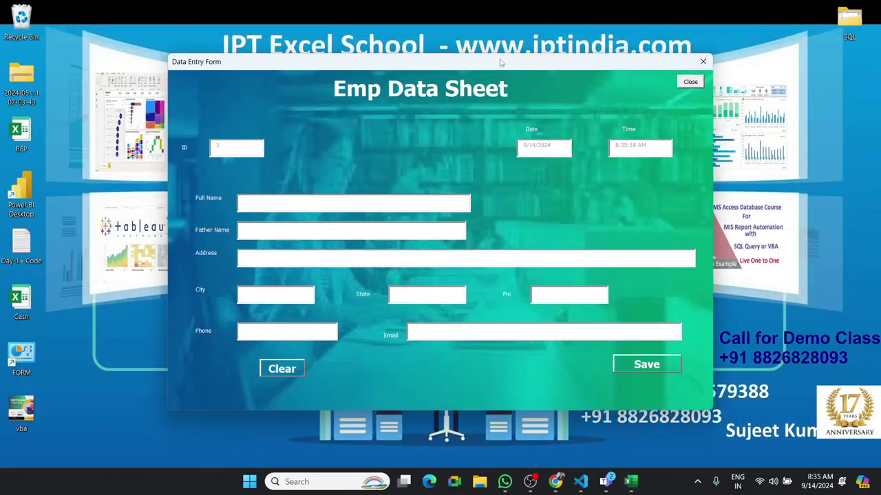
pyautogui.moveTo(500, 63); pyautogui.dragTo(523, 72)
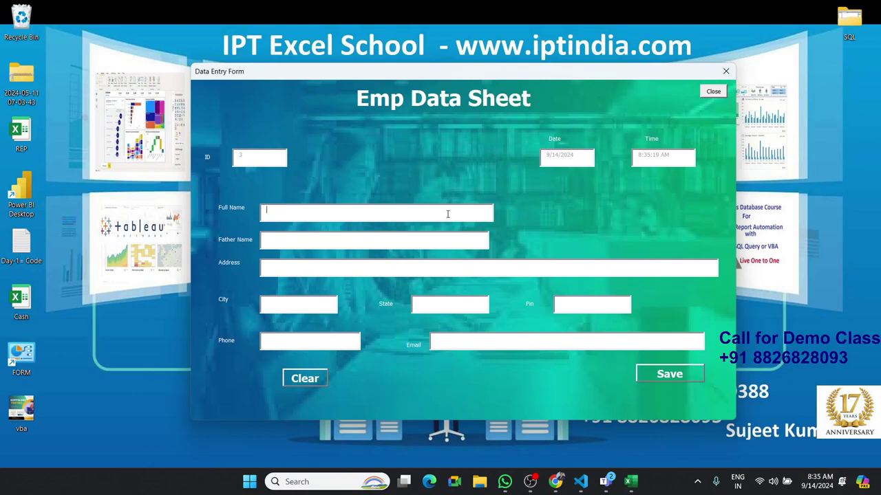
pyautogui.click(536, 262)
pyautogui.click(715, 92)
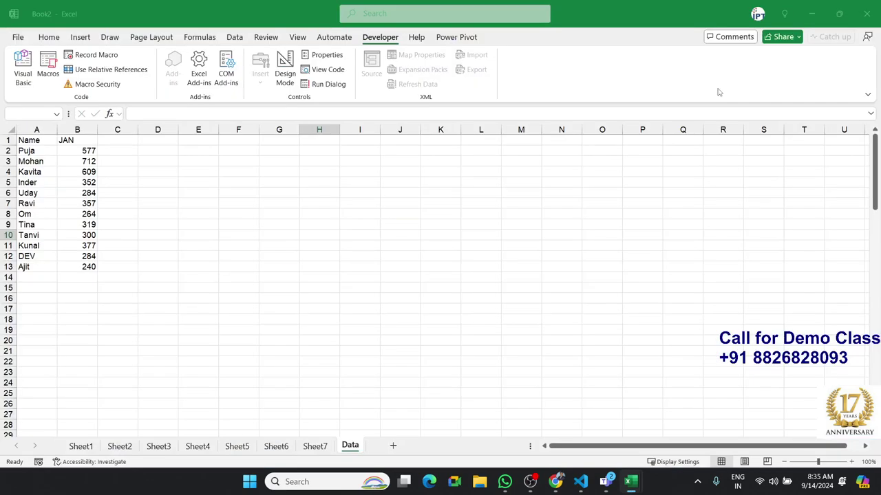
pyautogui.moveTo(630, 482)
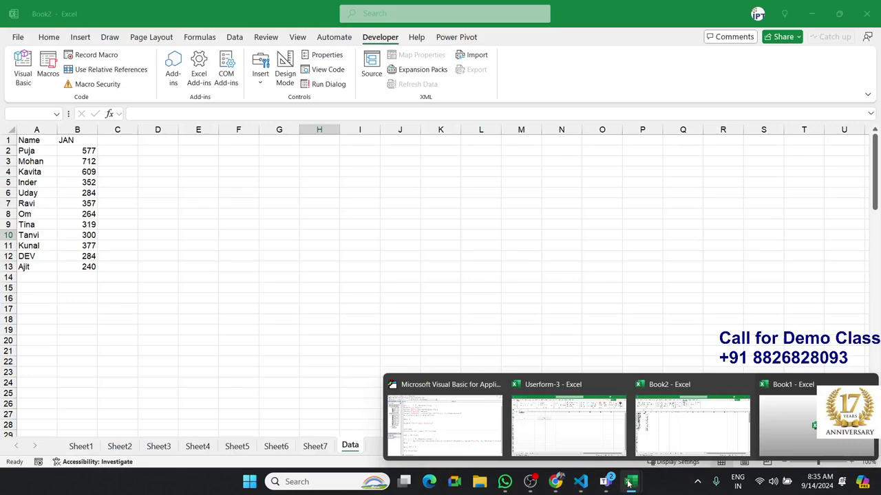
# In Userform-3, view the Form userform design and toolbox in the VBA editor, then close it.
pyautogui.click(582, 423)
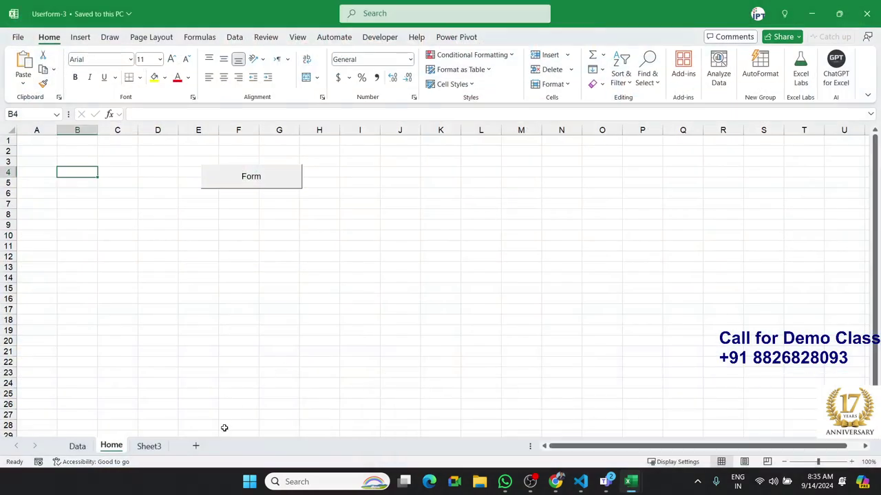
pyautogui.click(77, 446)
pyautogui.click(111, 446)
pyautogui.click(380, 37)
pyautogui.click(23, 77)
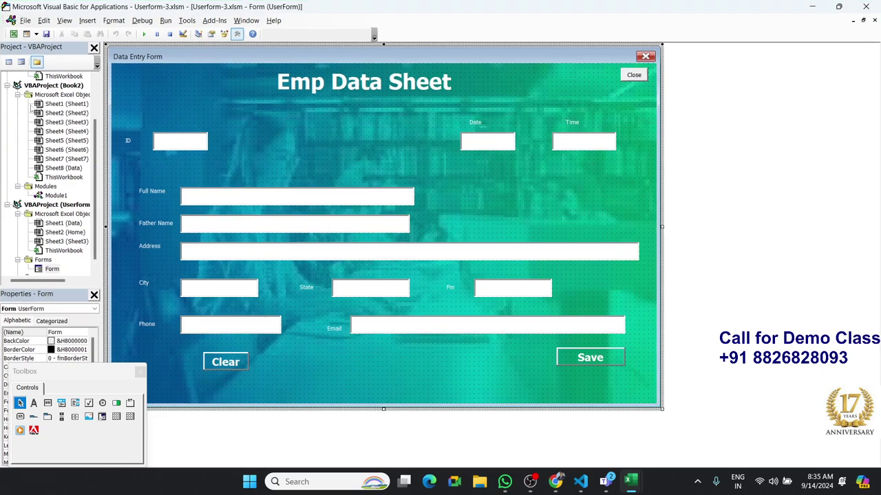
pyautogui.click(58, 271)
pyautogui.doubleClick(59, 269)
pyautogui.click(866, 6)
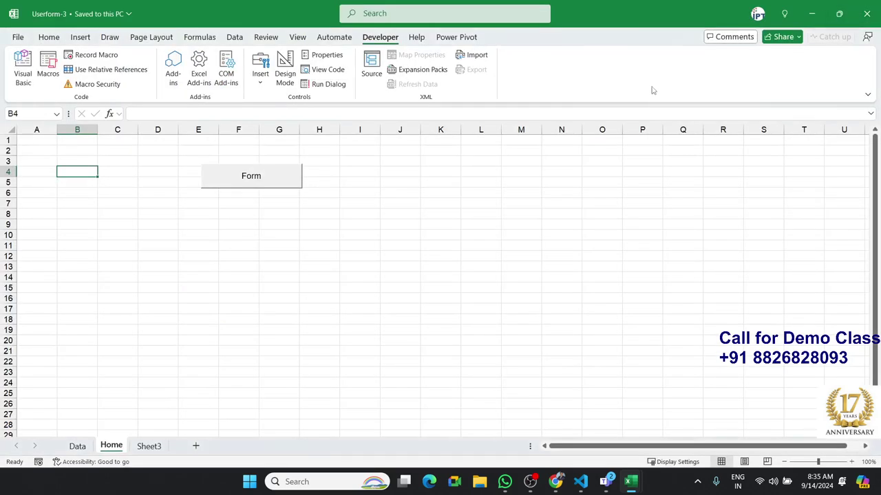
# Search 'use' on the File start page and open the userform workbook.
pyautogui.click(19, 37)
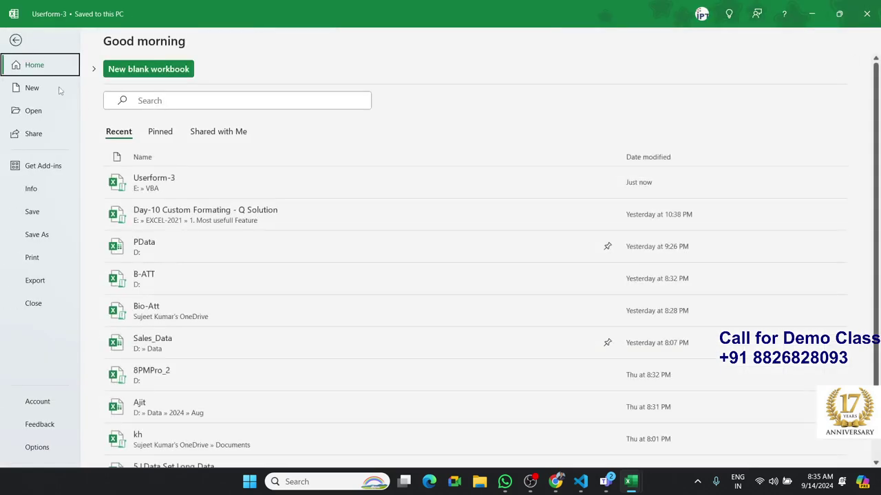
pyautogui.write('u')
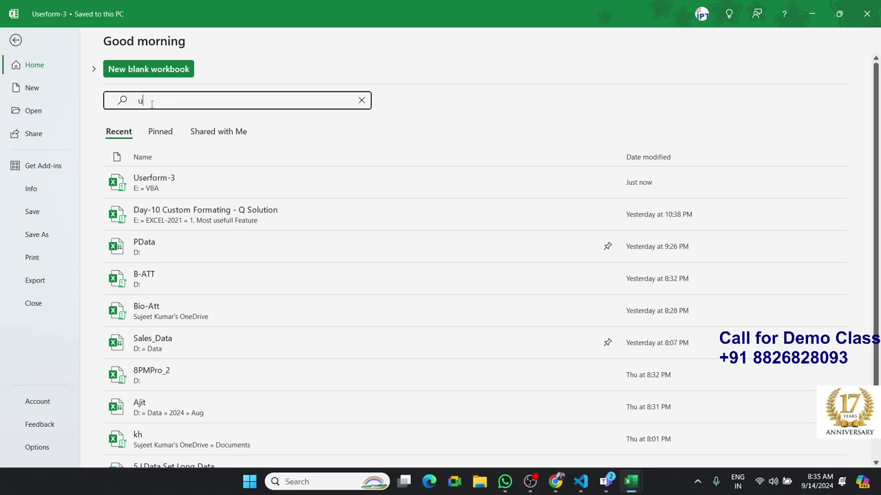
pyautogui.write('se')
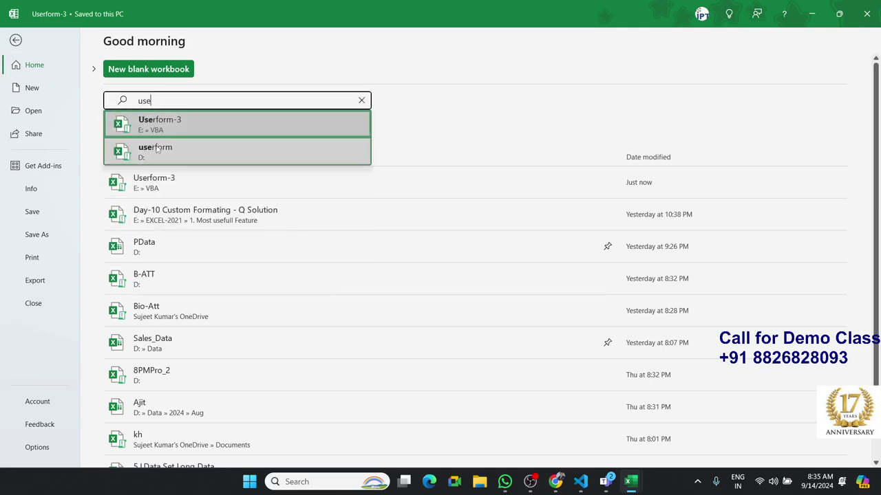
pyautogui.click(157, 150)
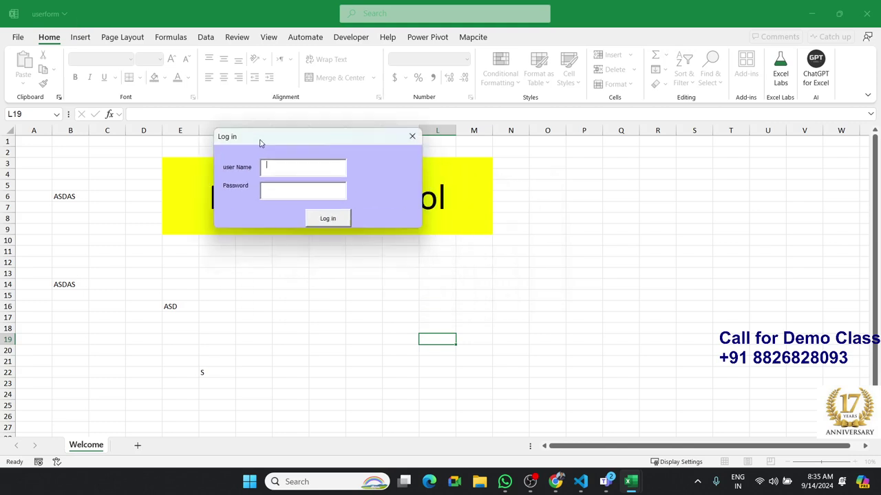
# Enter the user name and password in the Log in form and dismiss the incorrect-password message.
pyautogui.moveTo(384, 198); pyautogui.dragTo(309, 193)
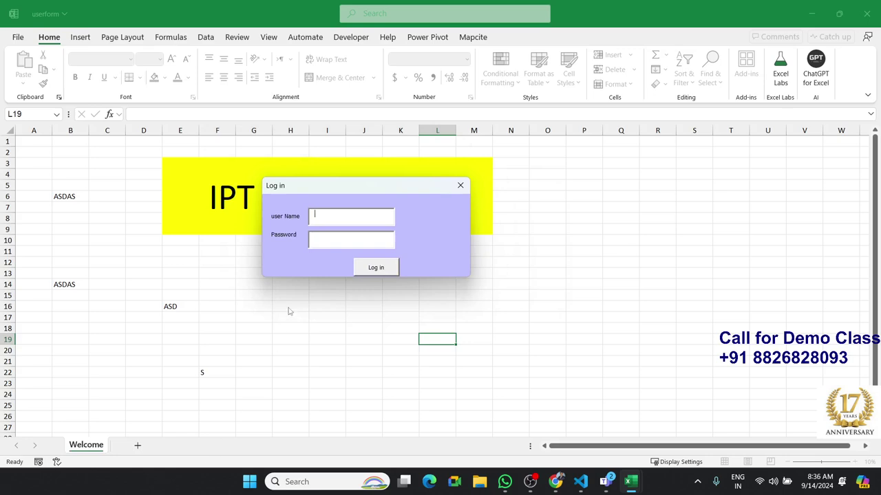
pyautogui.write('ad')
pyautogui.write('min')
pyautogui.click(381, 269)
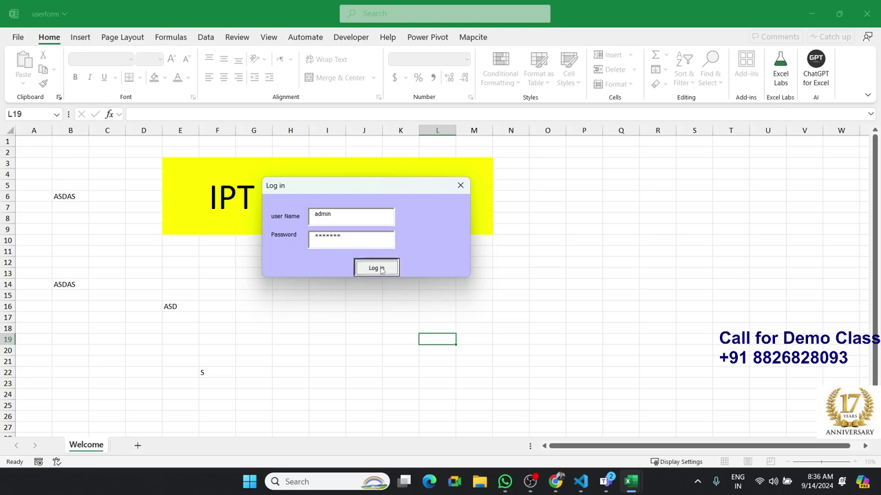
pyautogui.click(457, 278)
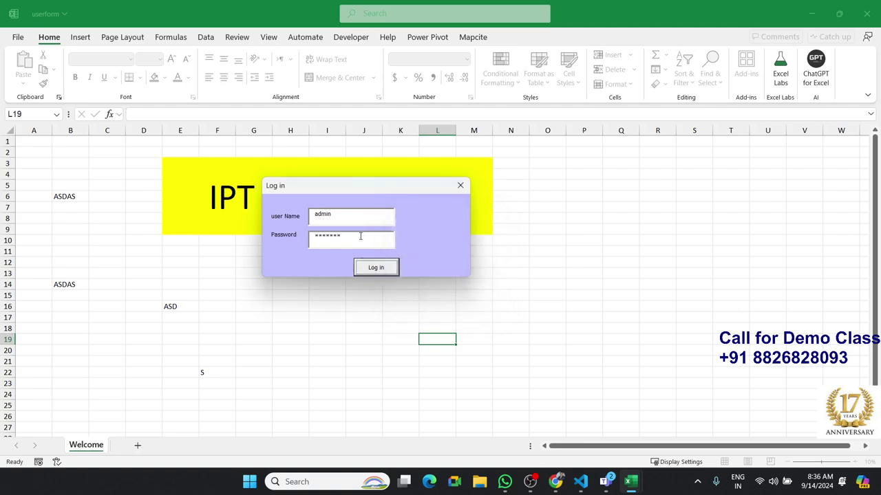
# Replace the password with the correct one, log in, and dismiss the welcome message.
pyautogui.doubleClick(359, 236)
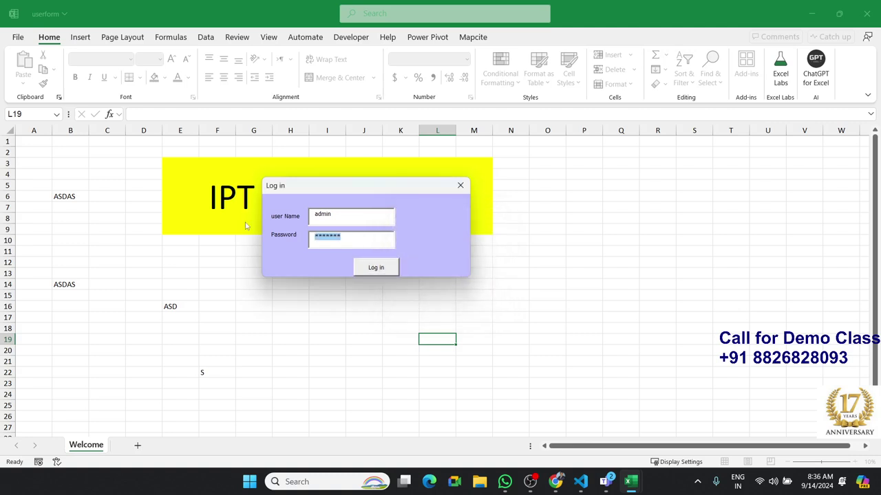
pyautogui.press('Tab')
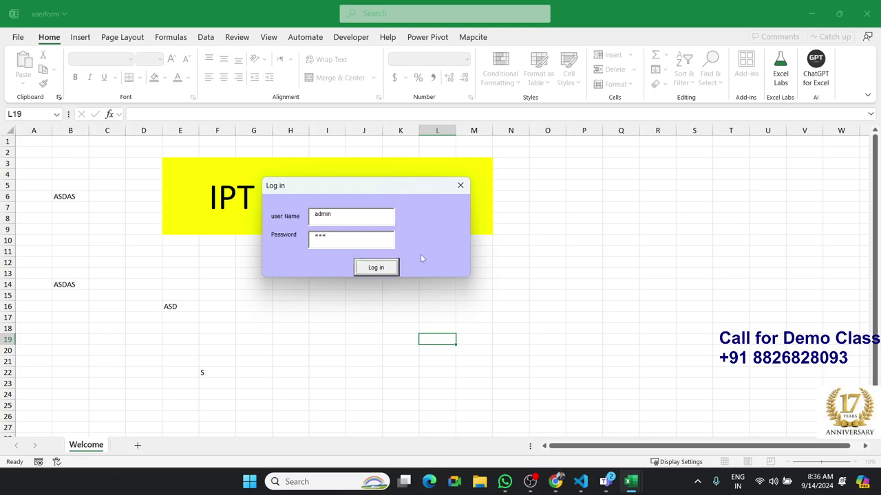
pyautogui.click(384, 268)
pyautogui.click(442, 279)
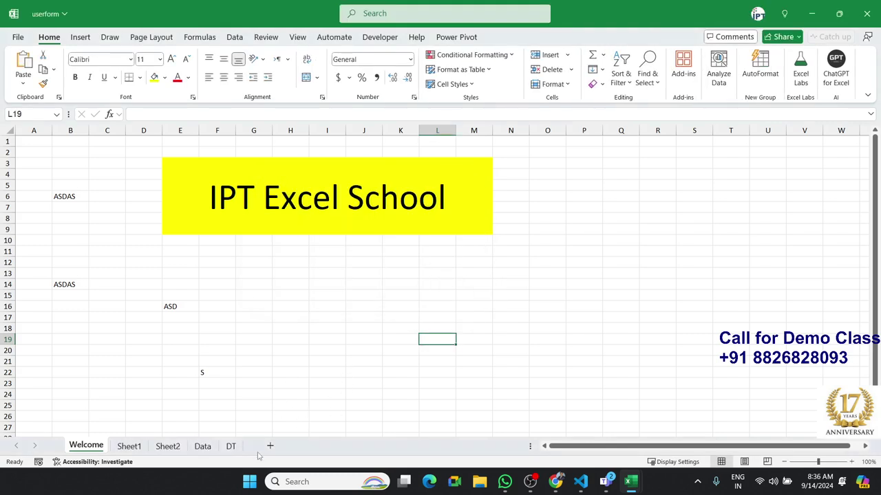
# Go to the Data sheet and open its data entry form.
pyautogui.click(167, 446)
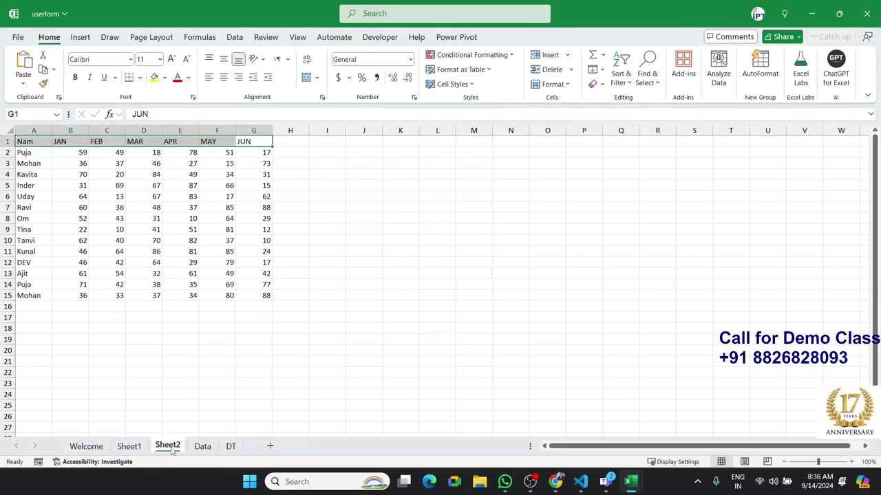
pyautogui.click(206, 447)
pyautogui.click(231, 446)
pyautogui.hotkey('ctrl', 'pageup')
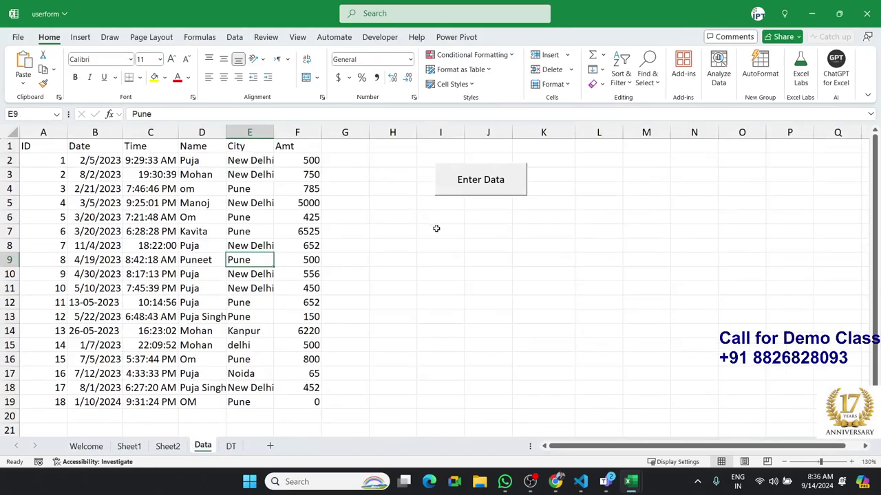
pyautogui.click(468, 180)
# Fill the Data Entry form with a name, city Pune and an amount.
pyautogui.moveTo(411, 133); pyautogui.dragTo(488, 127)
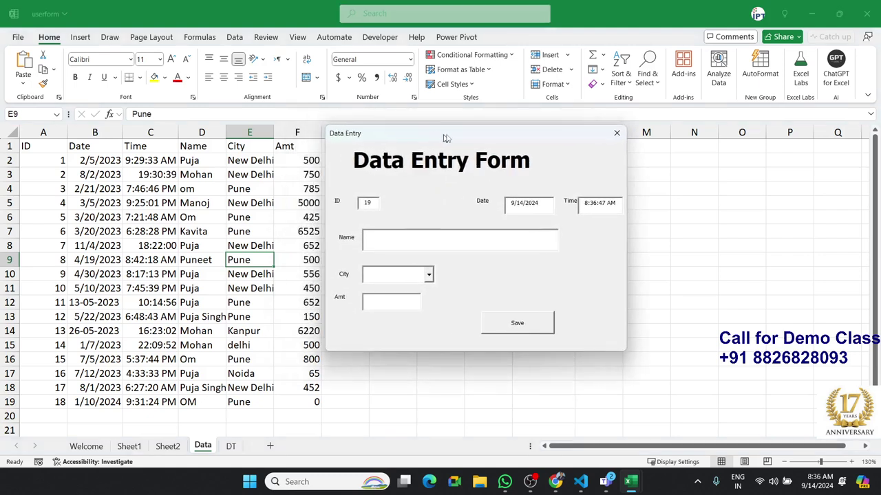
pyautogui.click(415, 232)
pyautogui.write('Puja')
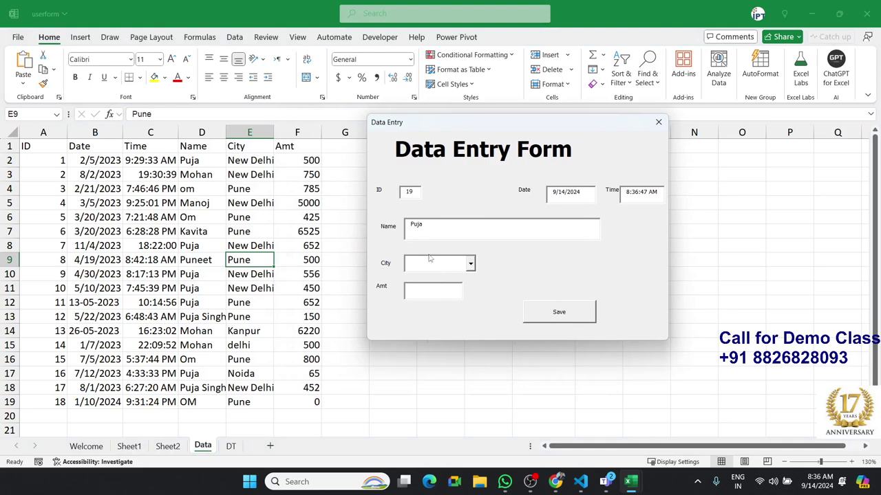
pyautogui.click(470, 265)
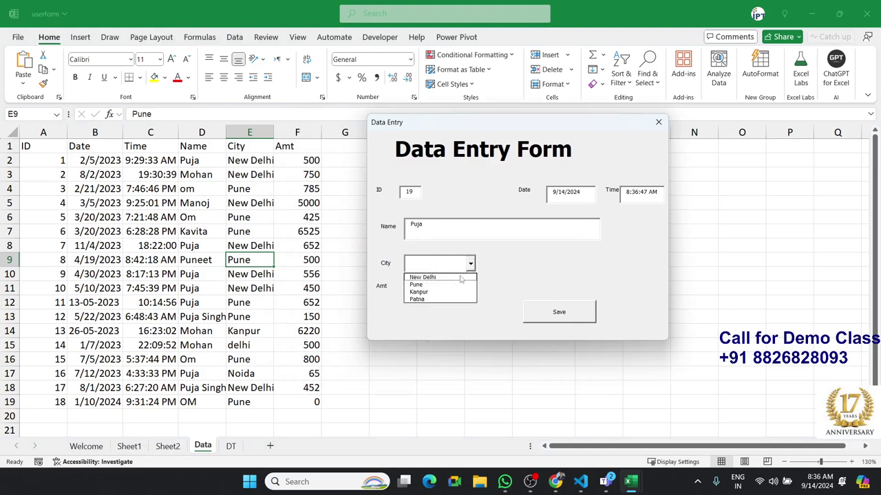
pyautogui.click(419, 282)
pyautogui.click(431, 294)
pyautogui.write('500')
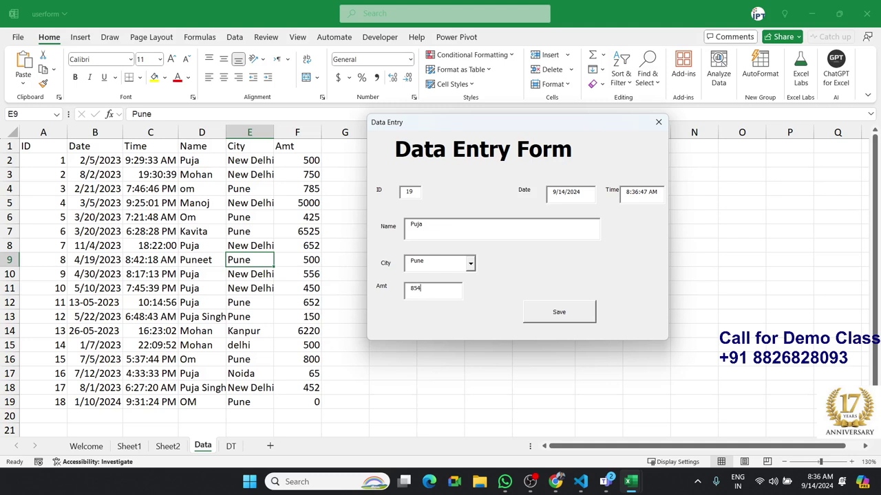
# Save the record as row 20 of the Data table and close the form.
pyautogui.click(566, 320)
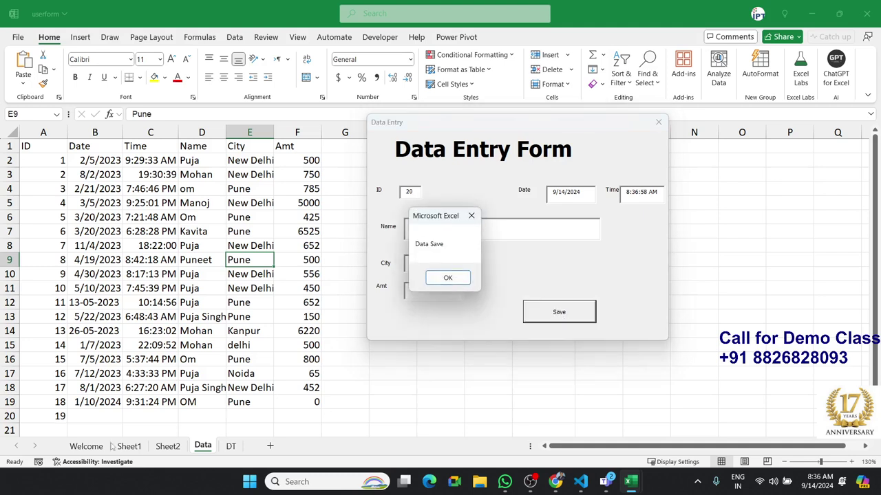
pyautogui.click(448, 276)
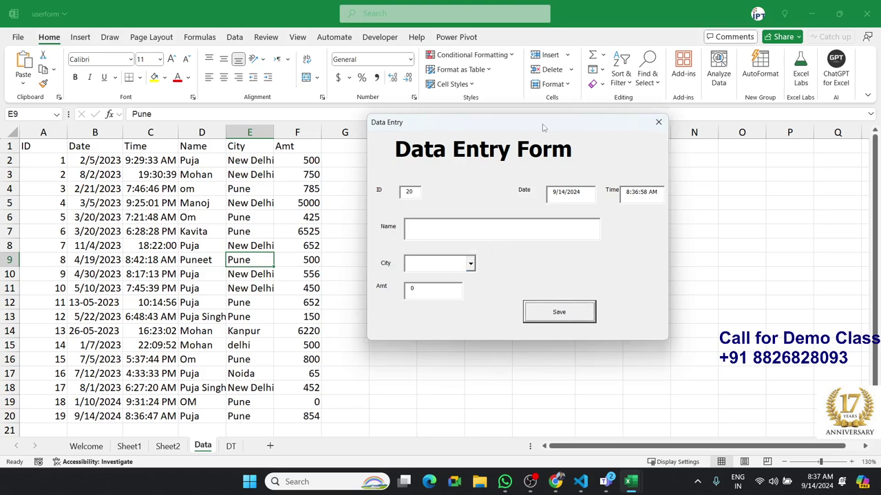
pyautogui.moveTo(544, 125); pyautogui.dragTo(479, 119)
pyautogui.click(593, 116)
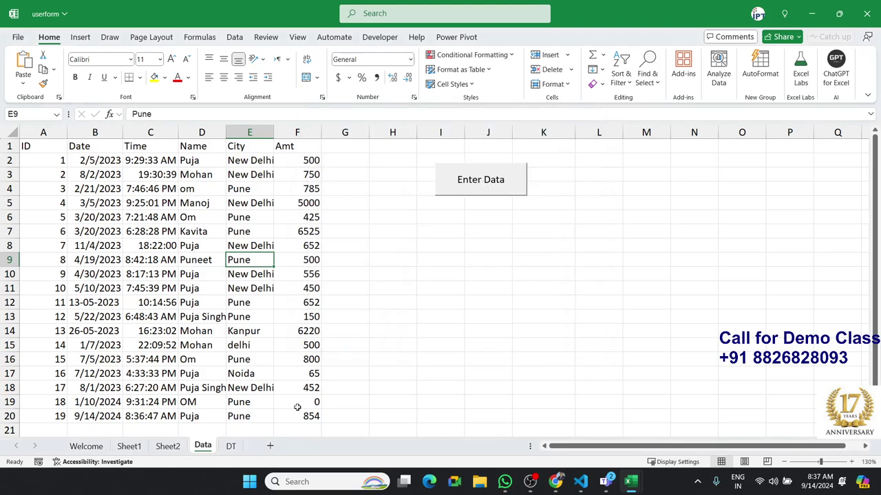
# On the DT sheet, fetch record ID 5 in the Search Data form.
pyautogui.click(231, 446)
pyautogui.click(368, 179)
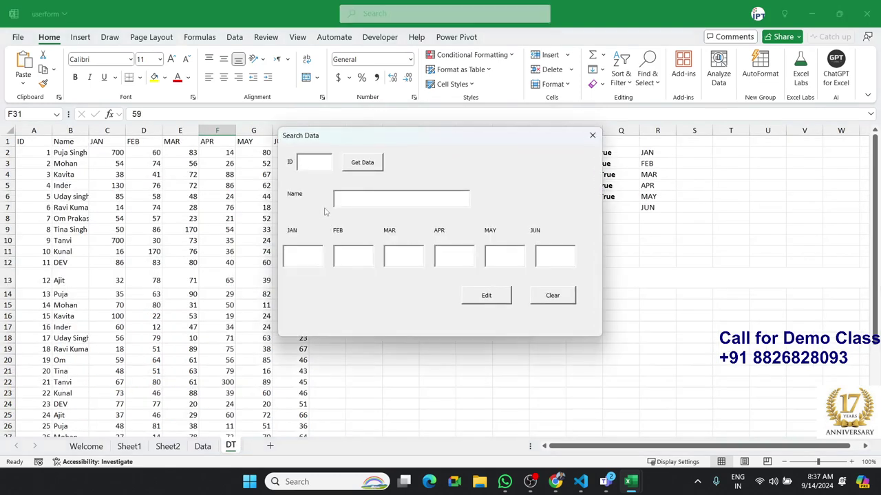
pyautogui.write('5')
pyautogui.click(370, 164)
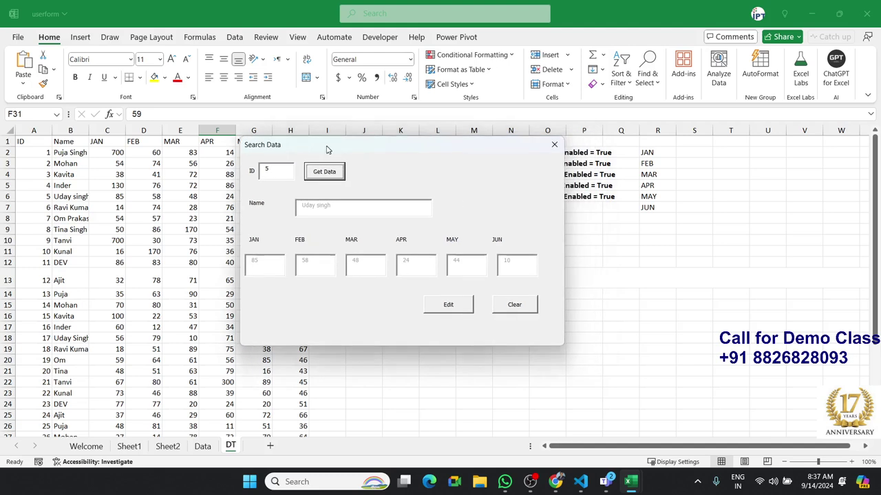
pyautogui.moveTo(368, 141); pyautogui.dragTo(285, 159)
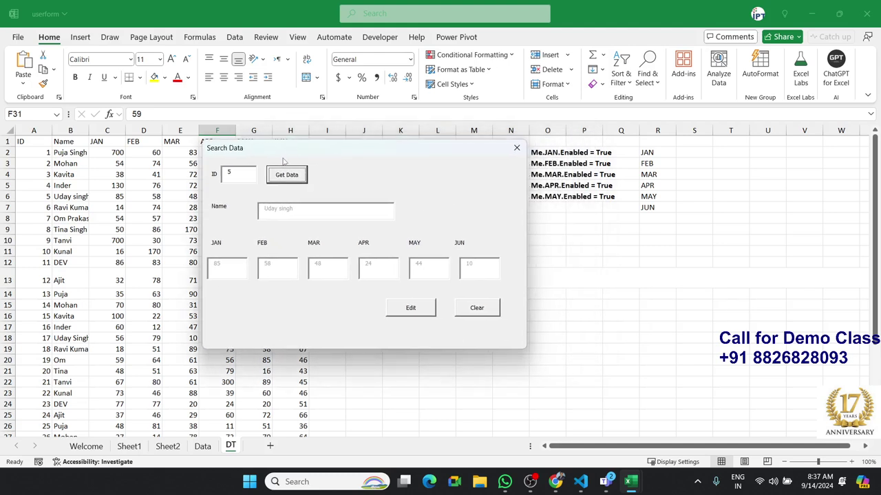
# Replace record 5's name, set its MAR value to 84, and save the change.
pyautogui.click(422, 315)
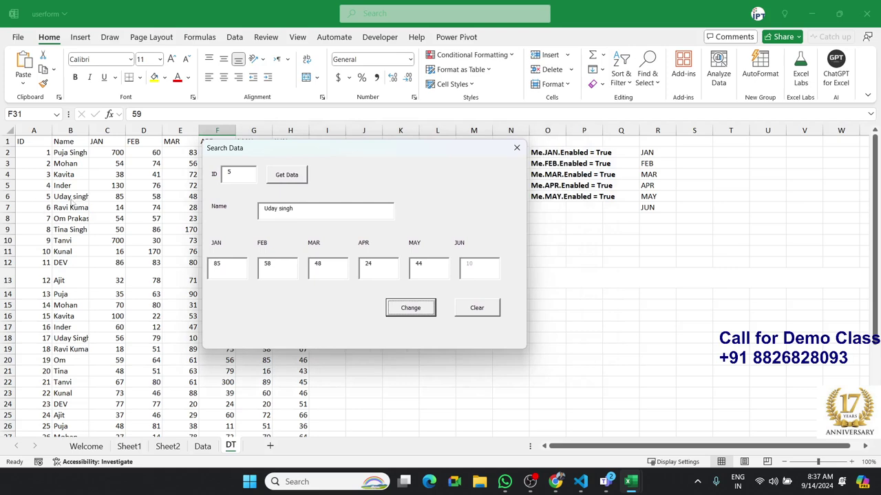
pyautogui.moveTo(318, 213); pyautogui.dragTo(231, 216)
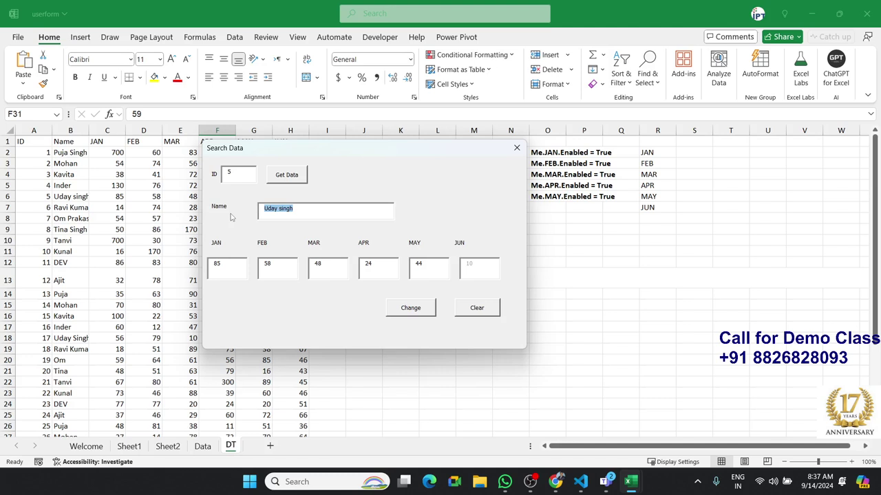
pyautogui.press('BackSpace')
pyautogui.write('Mohan')
pyautogui.doubleClick(320, 267)
pyautogui.write('84')
pyautogui.moveTo(389, 152); pyautogui.dragTo(583, 175)
pyautogui.click(606, 331)
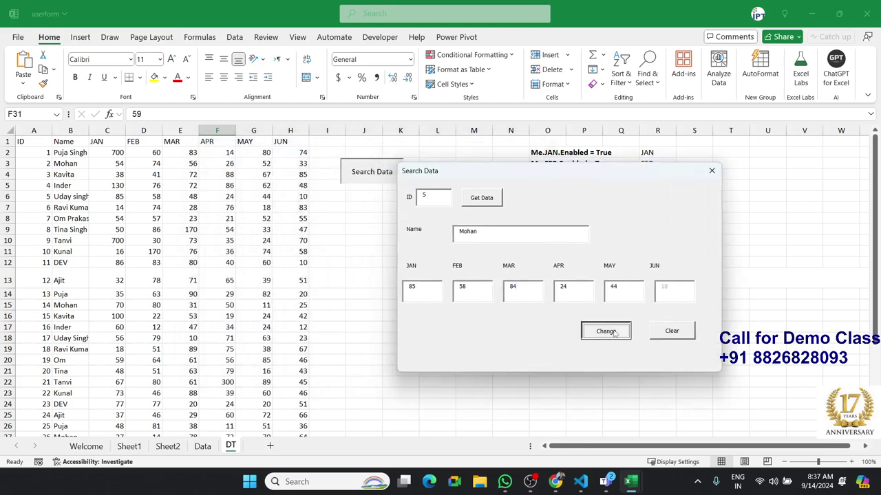
pyautogui.click(447, 278)
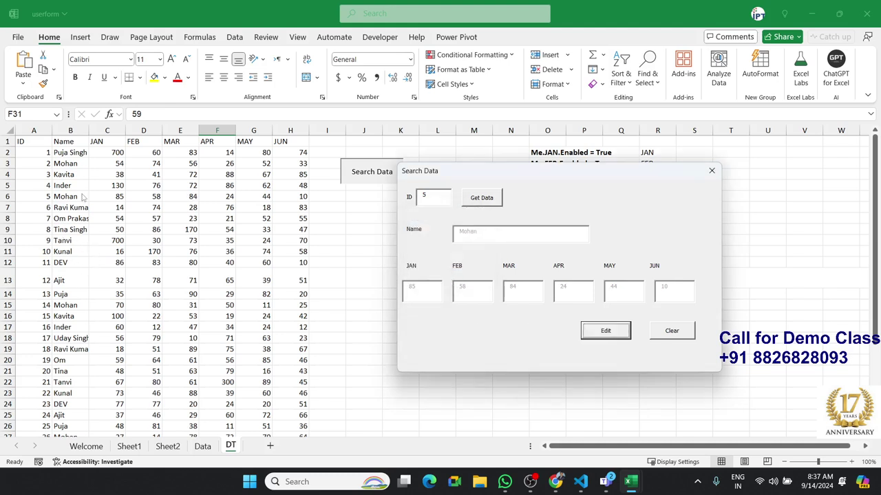
# Clear all fields of the Search Data form and close it.
pyautogui.click(183, 196)
pyautogui.doubleClick(444, 201)
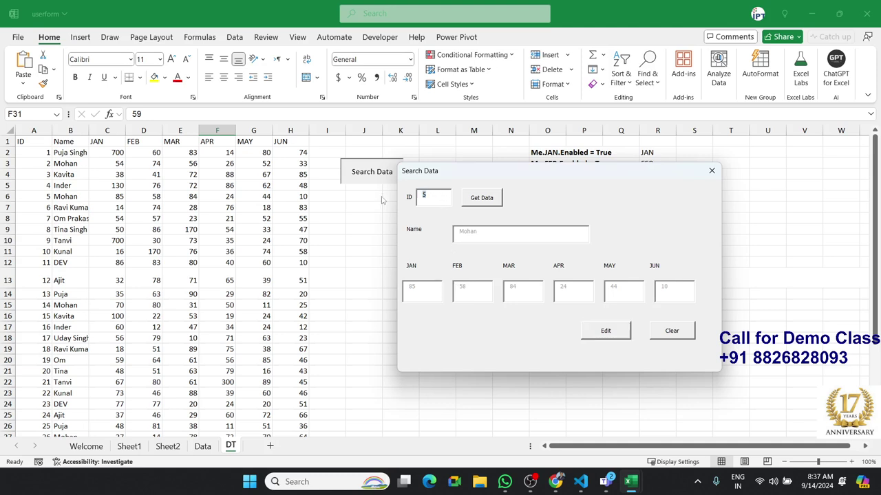
pyautogui.click(669, 332)
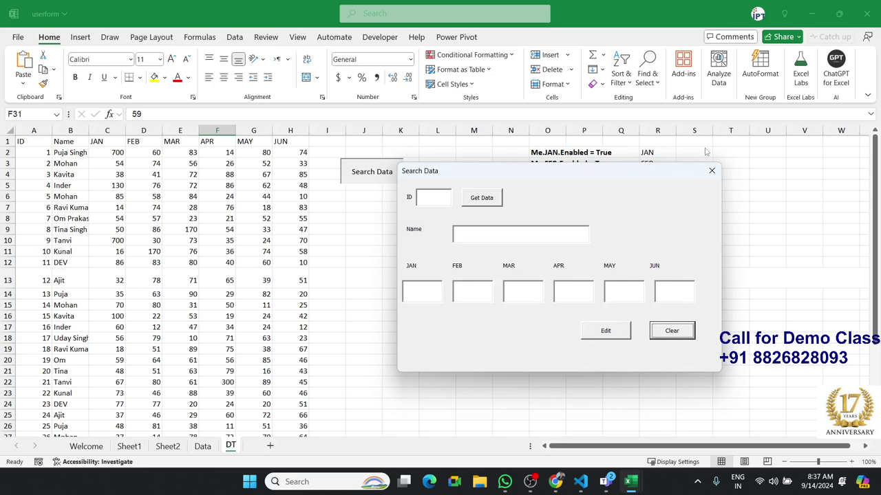
pyautogui.click(710, 169)
# Close the Userform-3 workbook.
pyautogui.click(451, 307)
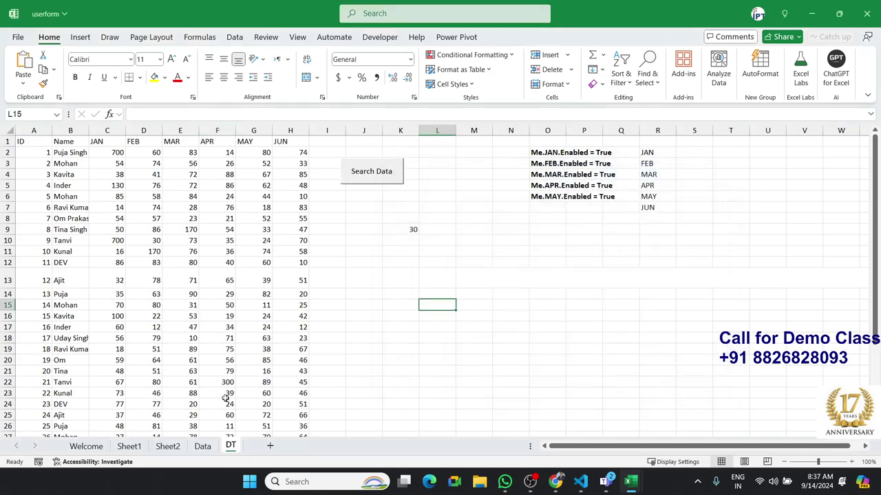
pyautogui.click(202, 446)
pyautogui.click(167, 446)
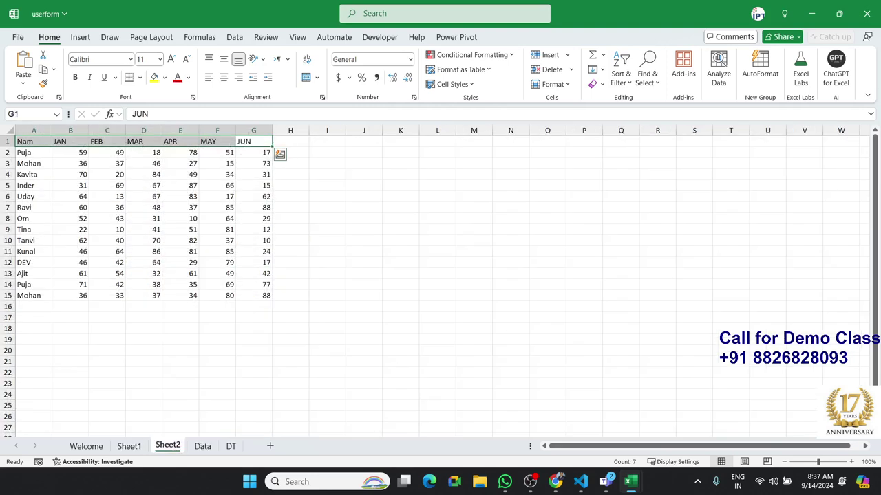
pyautogui.click(869, 15)
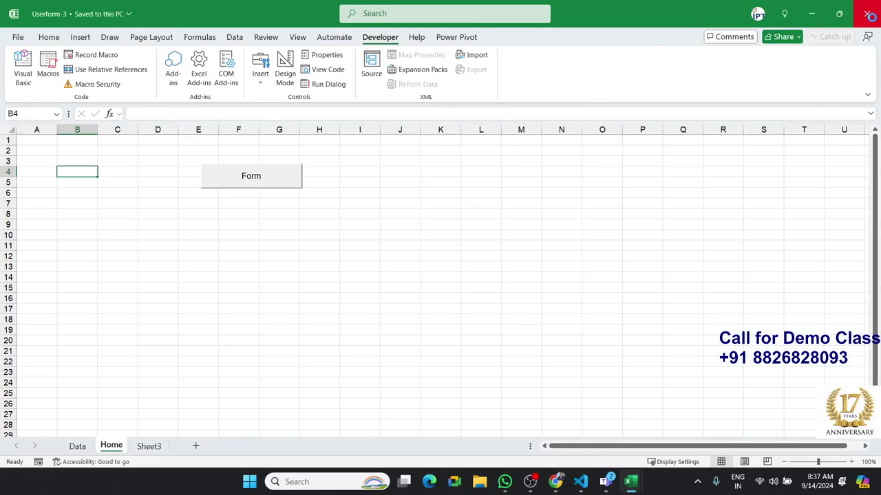
pyautogui.click(868, 15)
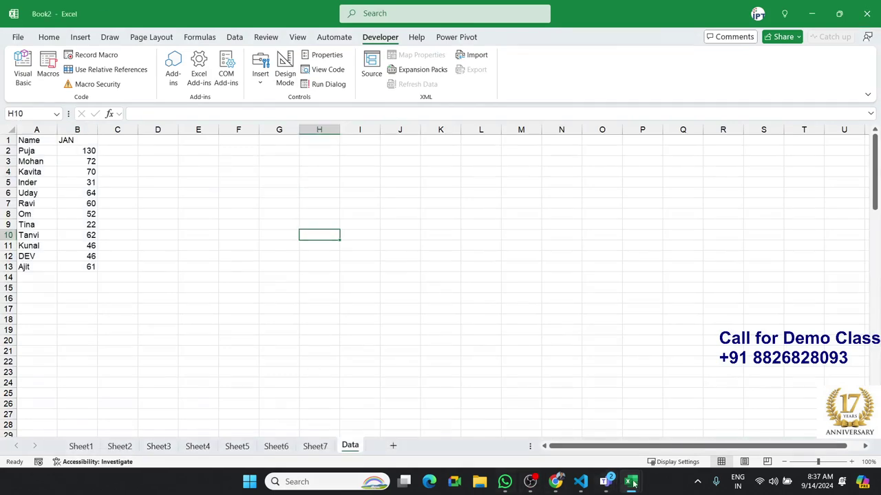
# In Book1, go over the Macros, Function and userform entries in D4 to D10.
pyautogui.moveTo(630, 482)
pyautogui.click(657, 445)
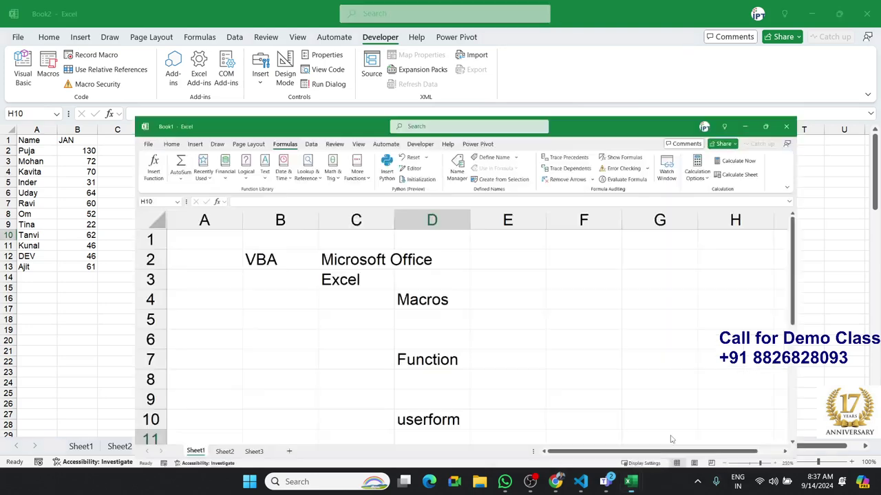
pyautogui.click(402, 251)
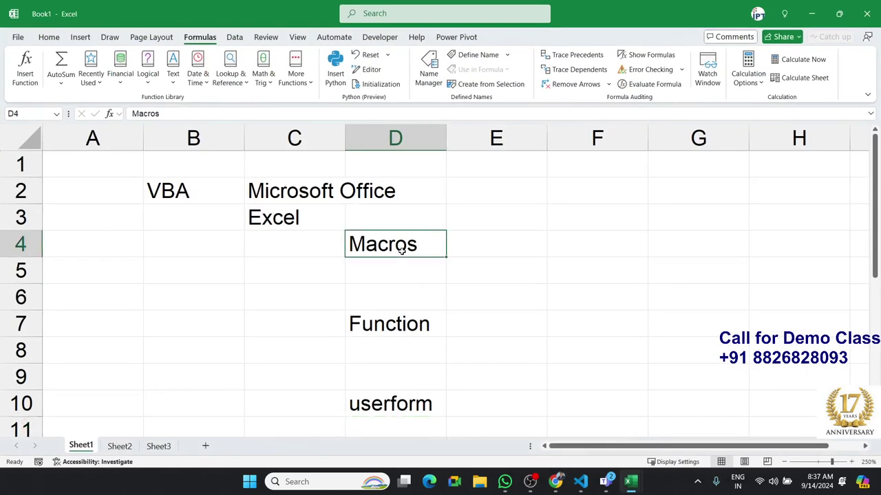
pyautogui.click(405, 323)
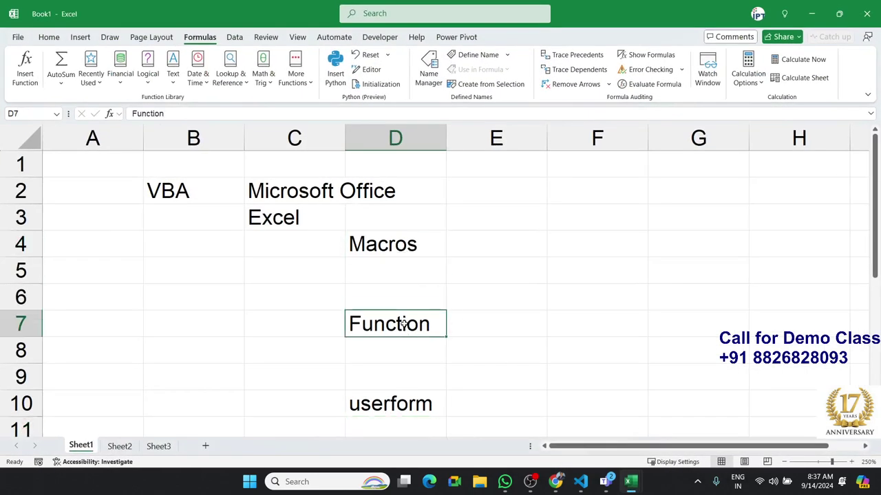
pyautogui.click(400, 407)
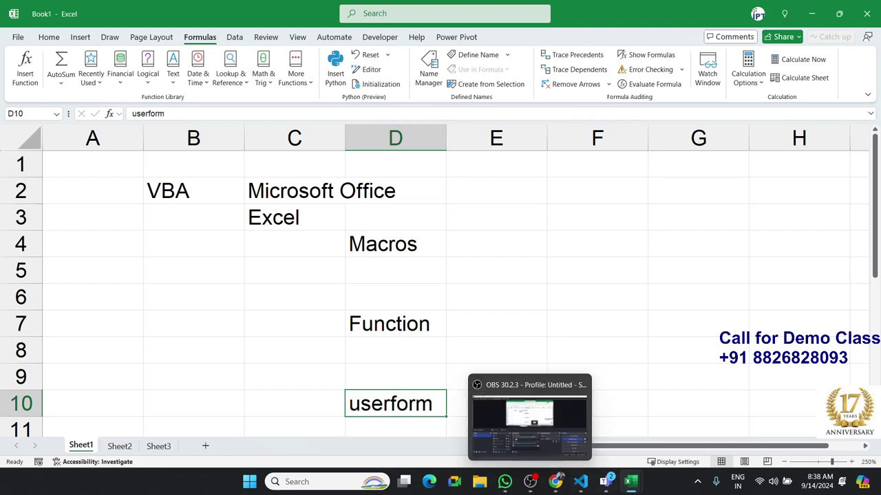
# Switch to Book2 and open the Visual Basic editor from the Developer tab.
pyautogui.click(654, 452)
pyautogui.moveTo(629, 482)
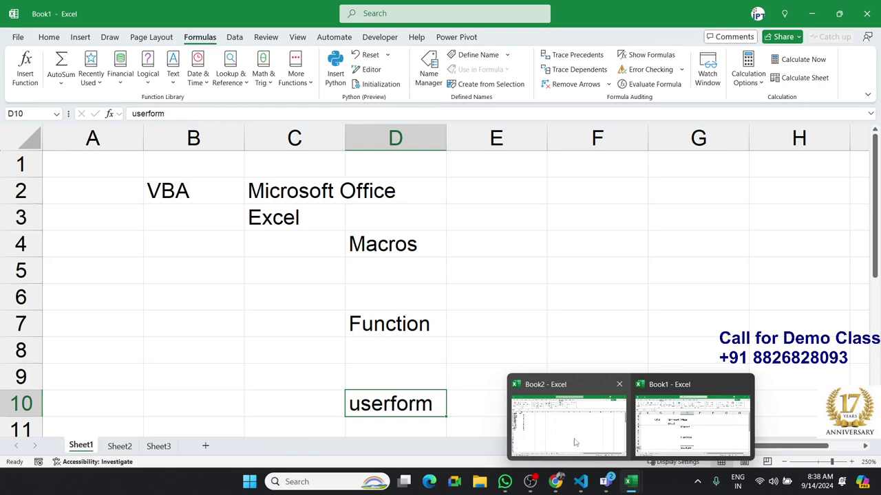
pyautogui.click(576, 442)
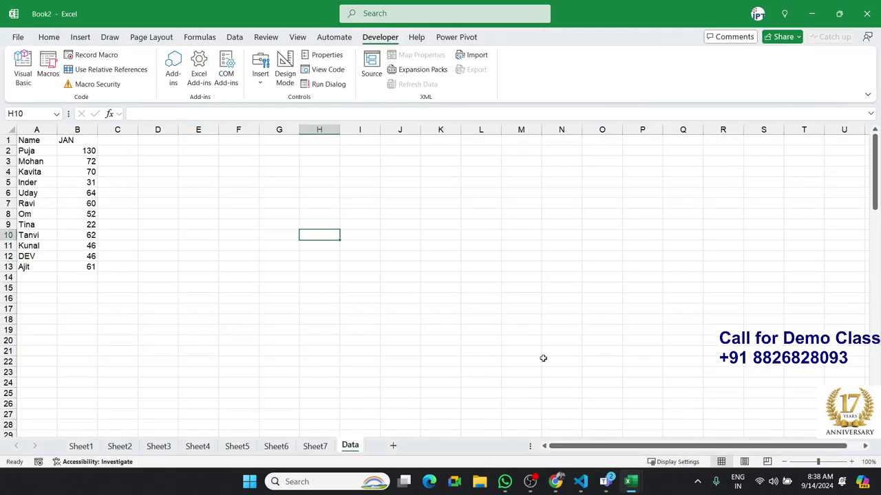
pyautogui.click(234, 39)
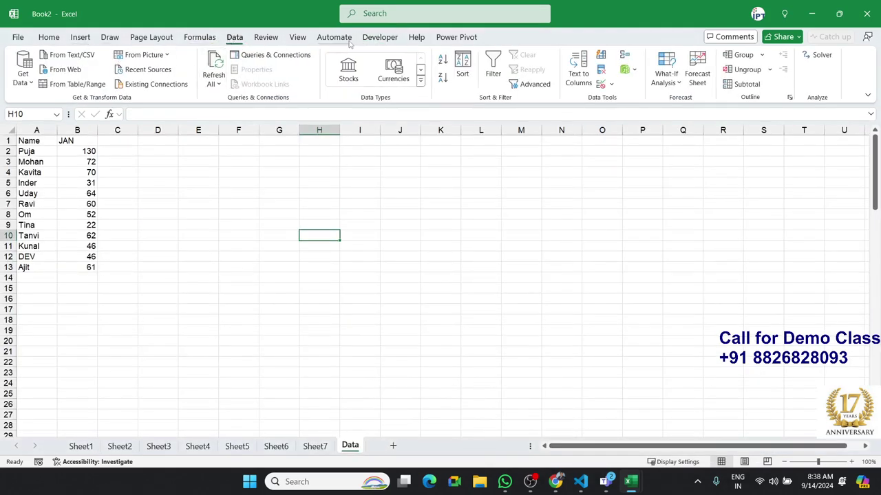
pyautogui.click(379, 38)
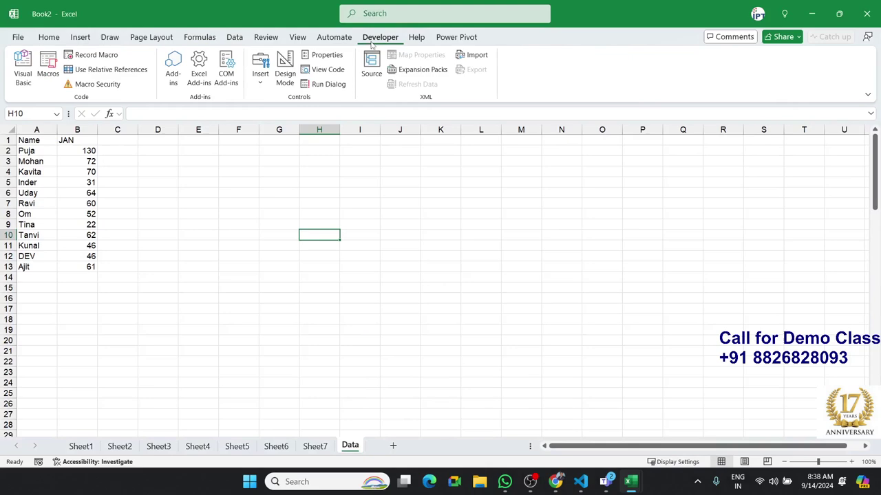
pyautogui.click(22, 74)
# Select and copy Module1's rr macro and ALL_sum function, then head back to Excel.
pyautogui.scroll(1, 209, 216)
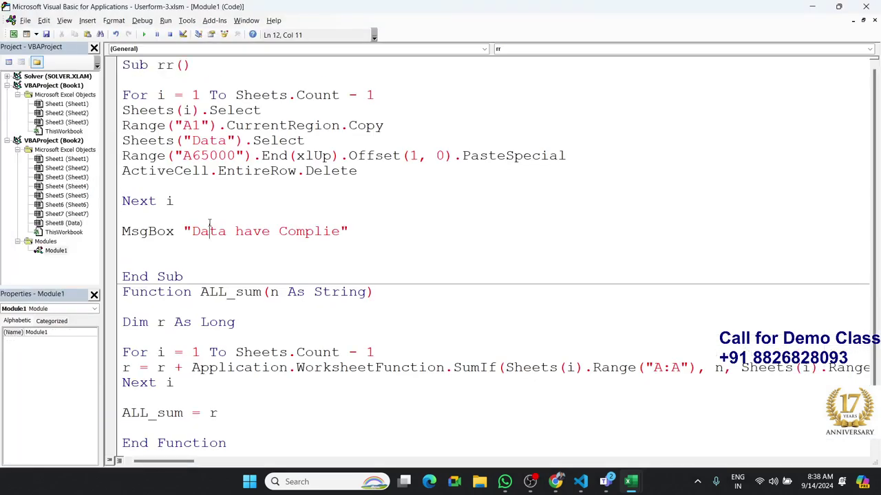
pyautogui.hotkey('ctrl', 'a')
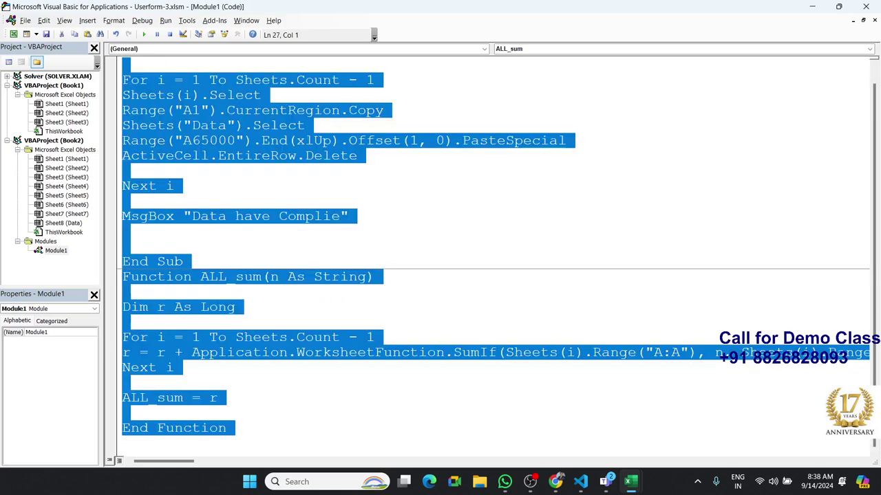
pyautogui.click(505, 482)
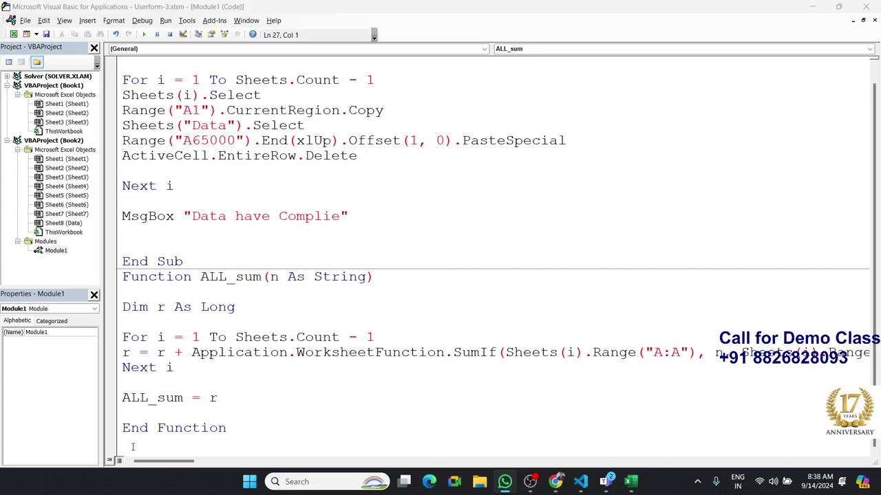
pyautogui.hotkey('alt', 'Tab')
pyautogui.hotkey('alt', 'Tab')
pyautogui.hotkey('alt', 'Tab')
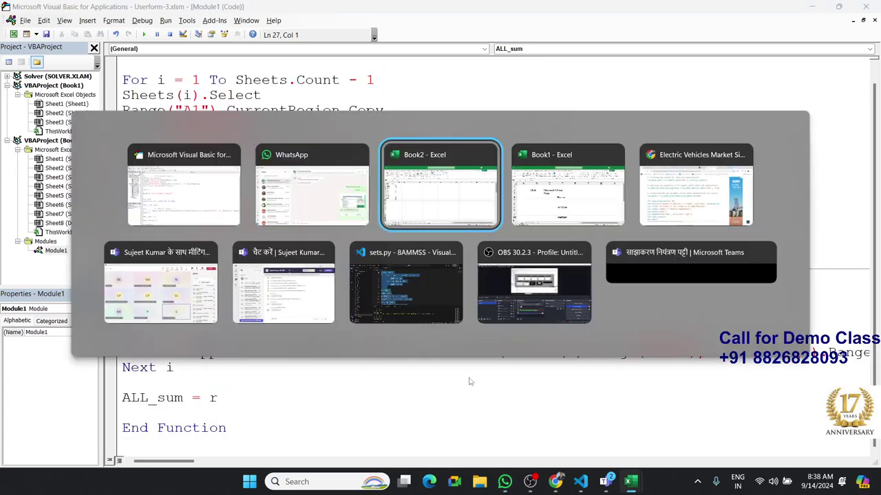
# Paste the copied macro code into cell H10.
pyautogui.press('F2')
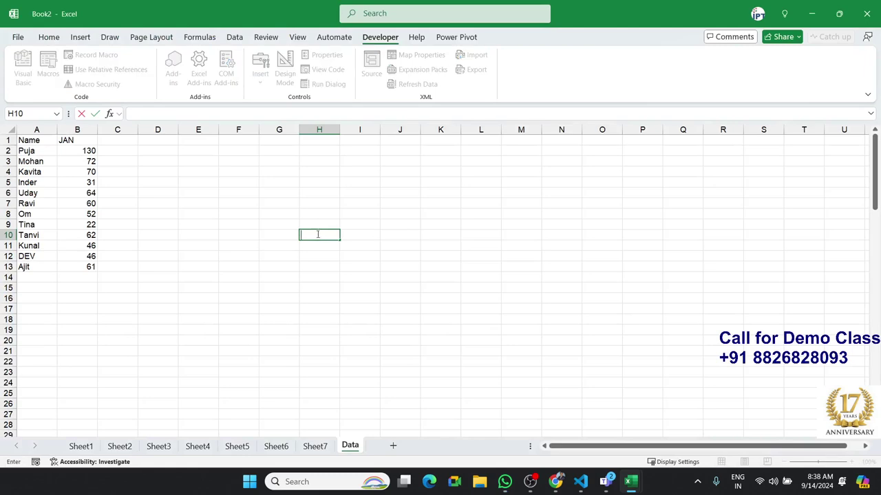
pyautogui.hotkey('ctrl', 'v')
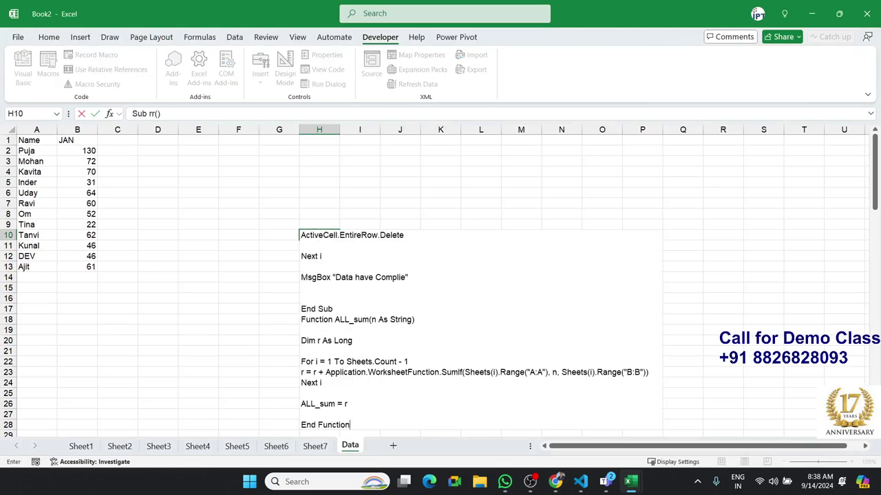
pyautogui.hotkey('alt', 'Tab')
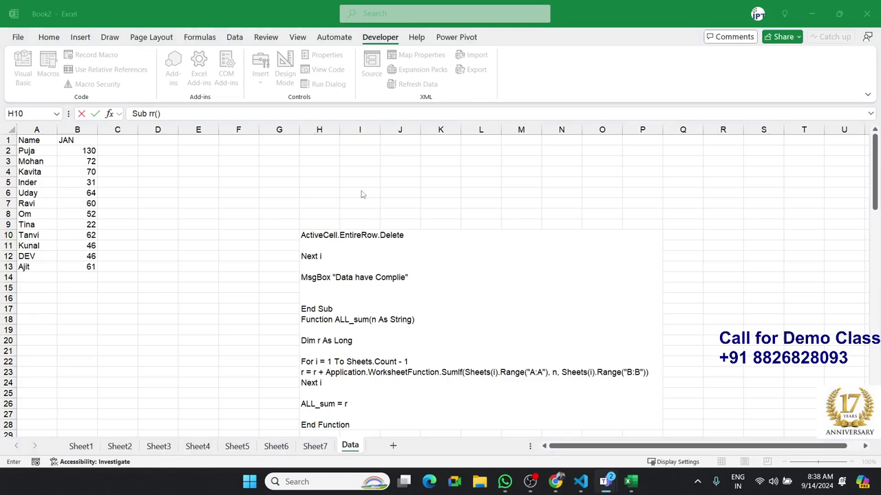
# Delete the pasted code from H10 so only the name list remains.
pyautogui.click(372, 269)
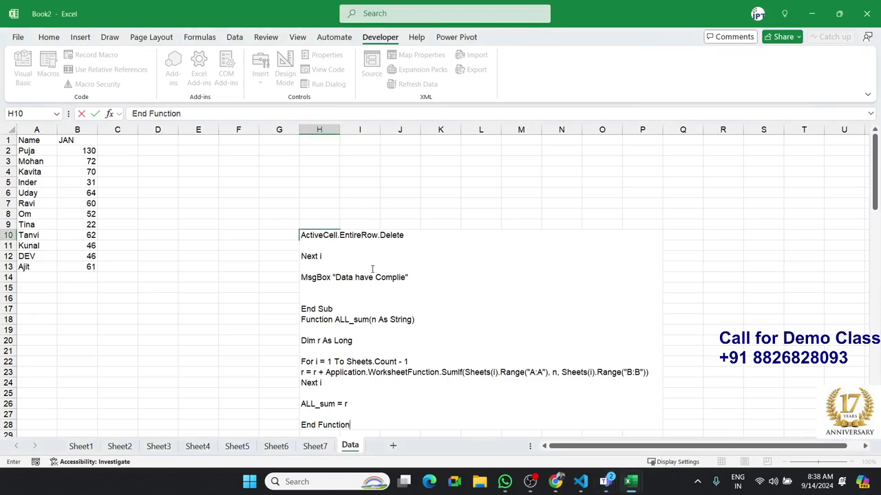
pyautogui.hotkey('ctrl', 'a')
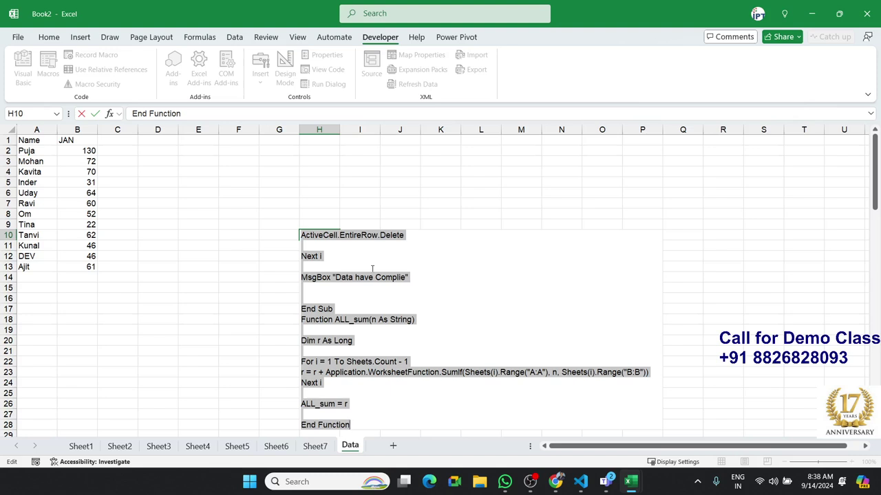
pyautogui.press('Delete')
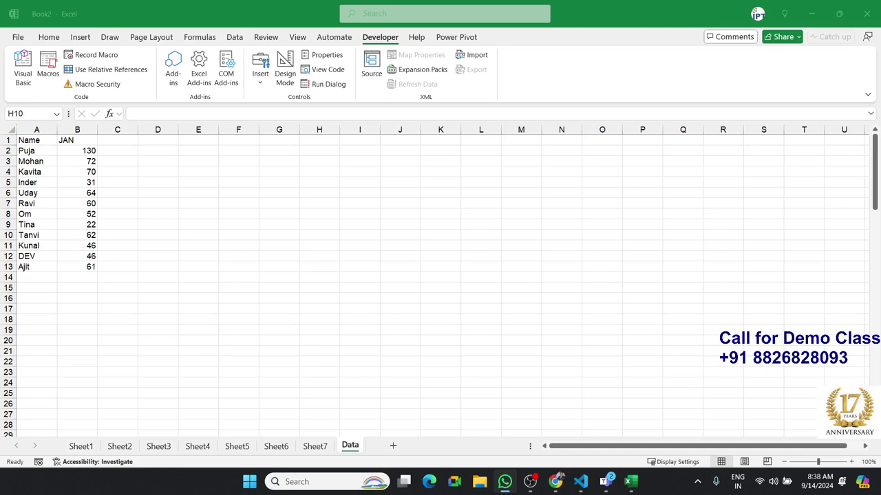
pyautogui.click(482, 308)
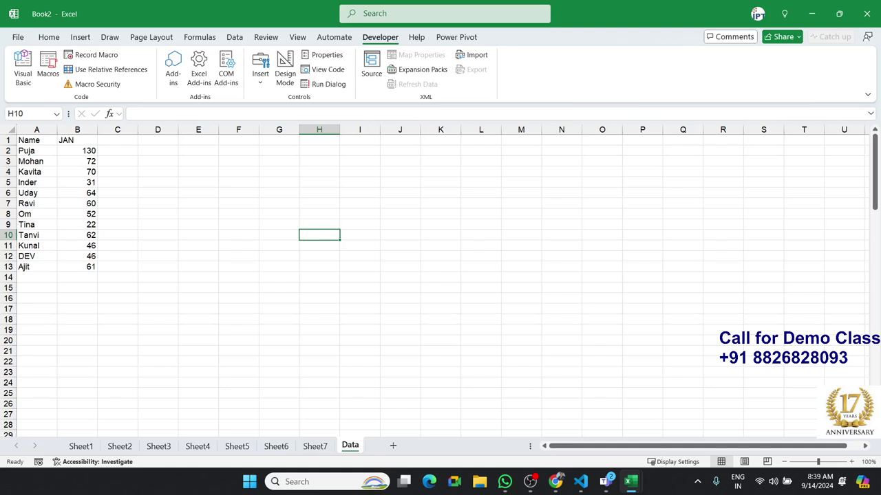
pyautogui.click(551, 279)
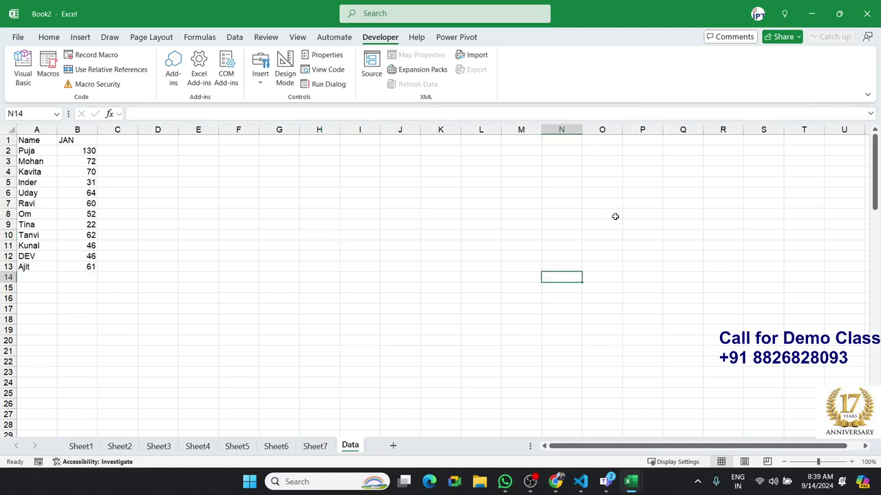
# Close Book2 without saving.
pyautogui.click(862, 17)
pyautogui.click(482, 300)
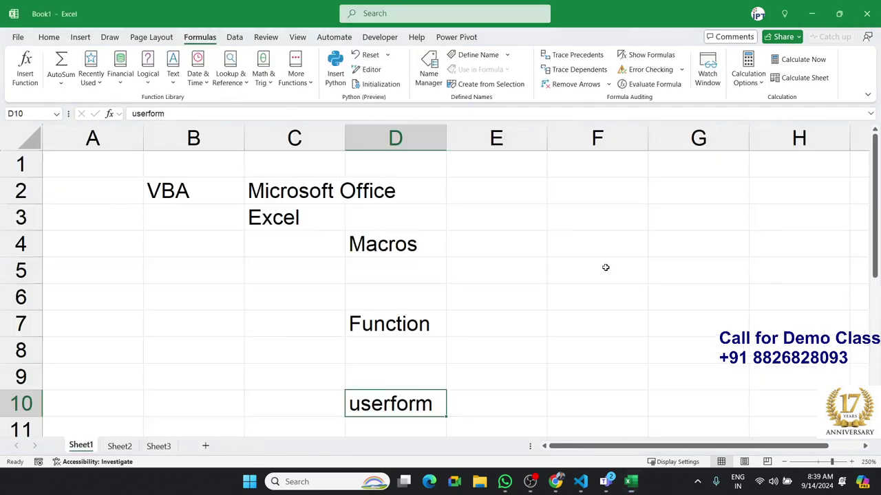
pyautogui.click(520, 271)
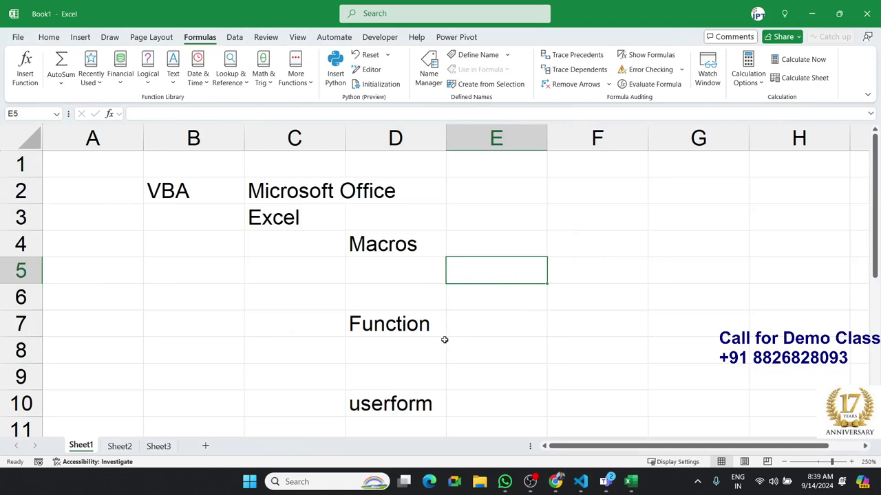
# Go over Book1's recap entries from D4 down to the userform entry in D10.
pyautogui.moveTo(392, 400); pyautogui.dragTo(393, 249)
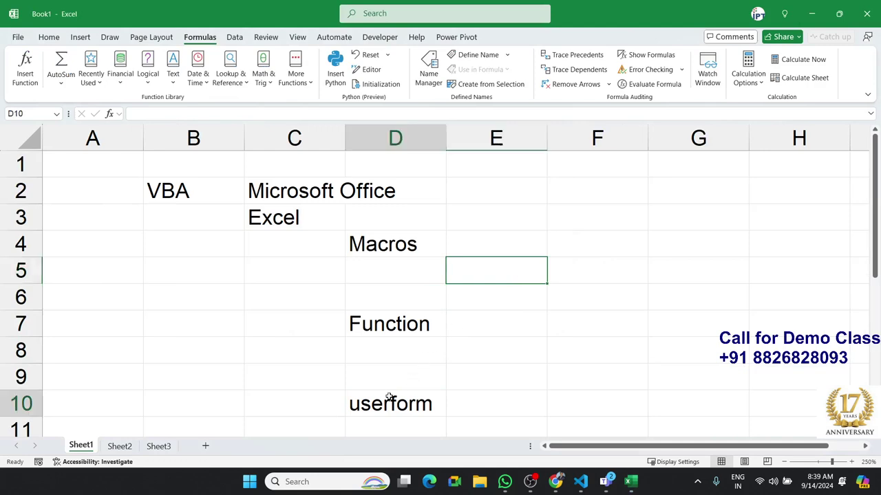
pyautogui.click(393, 249)
pyautogui.click(395, 348)
pyautogui.click(397, 386)
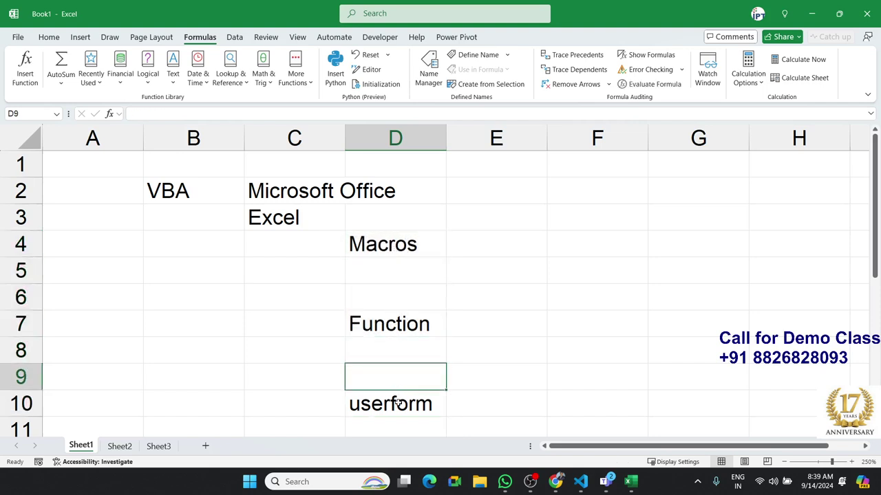
pyautogui.click(397, 404)
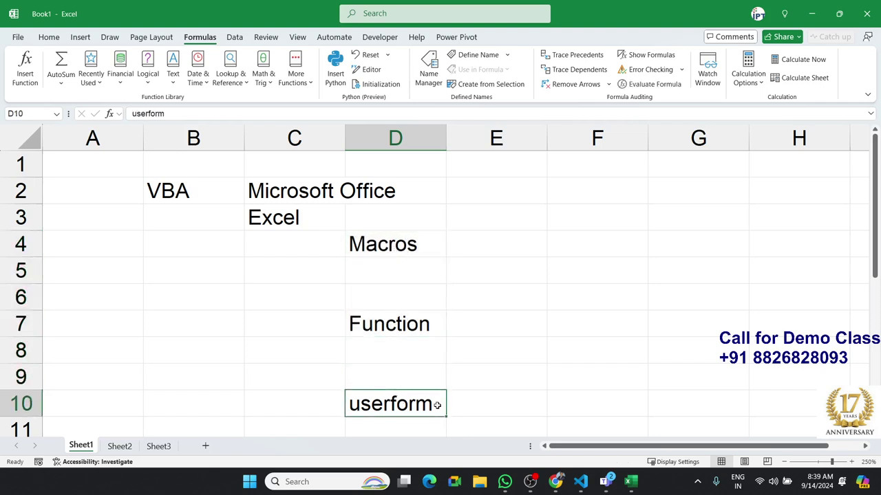
pyautogui.click(554, 219)
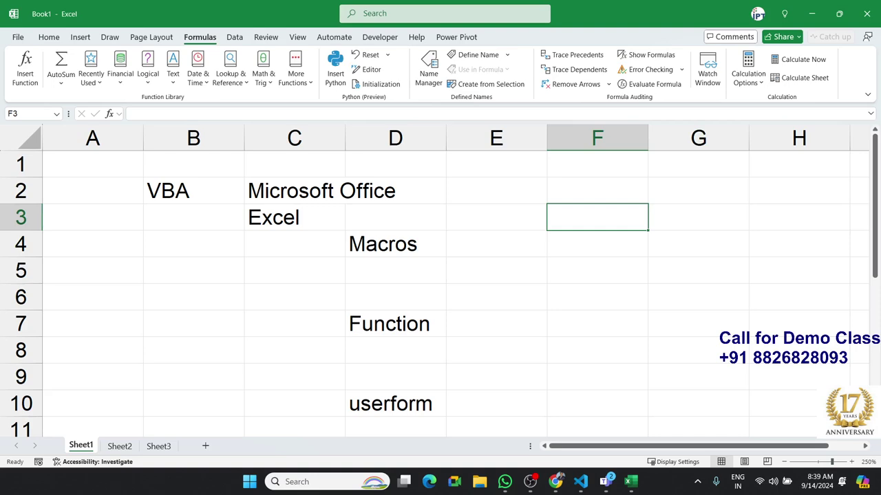
pyautogui.hotkey('alt', 'Tab')
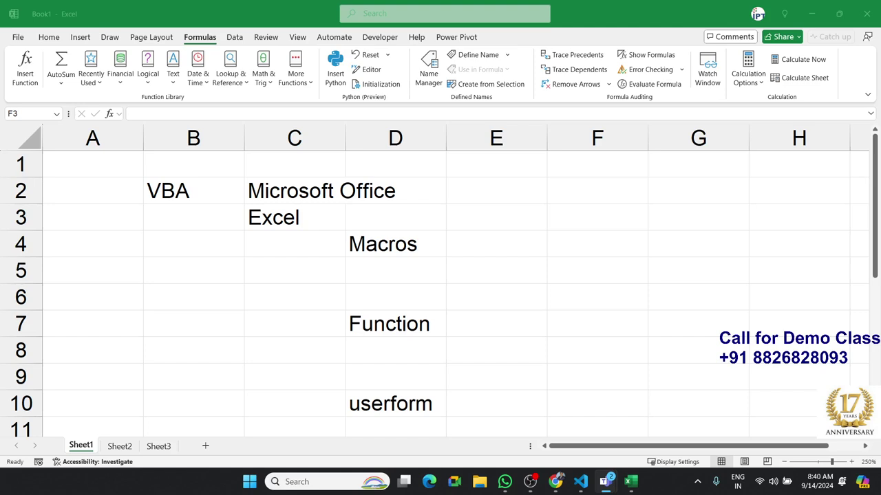
# Return to Book1 and show the Insert ribbon's table, illustration and chart options.
pyautogui.click(600, 219)
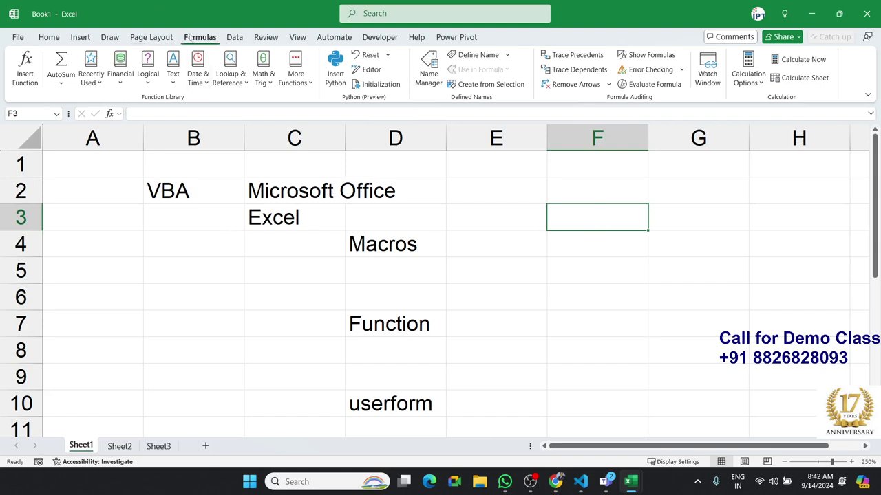
pyautogui.click(80, 36)
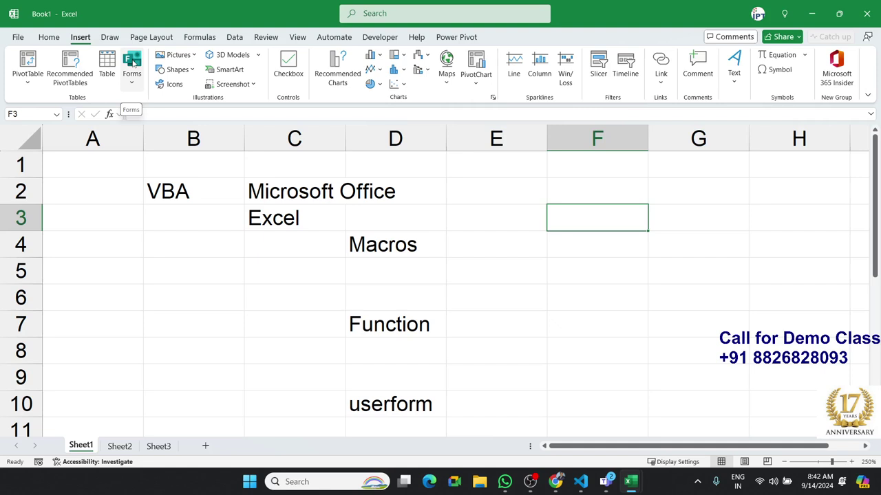
# Select cell F4, then bring up File Explorer's Home view over Book1.
pyautogui.click(518, 244)
pyautogui.click(585, 248)
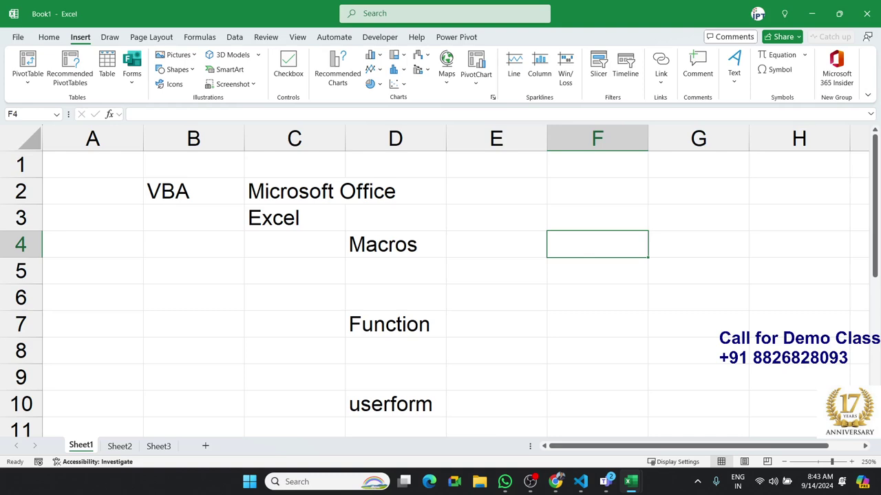
pyautogui.click(555, 482)
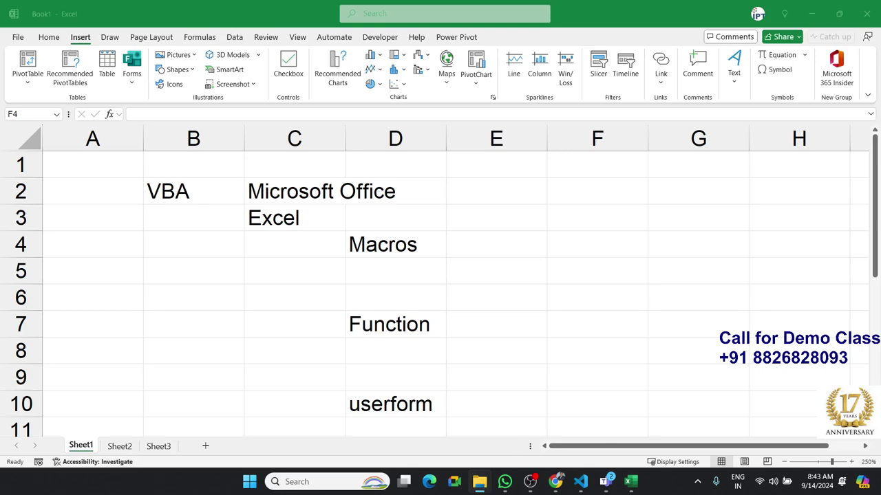
pyautogui.click(480, 481)
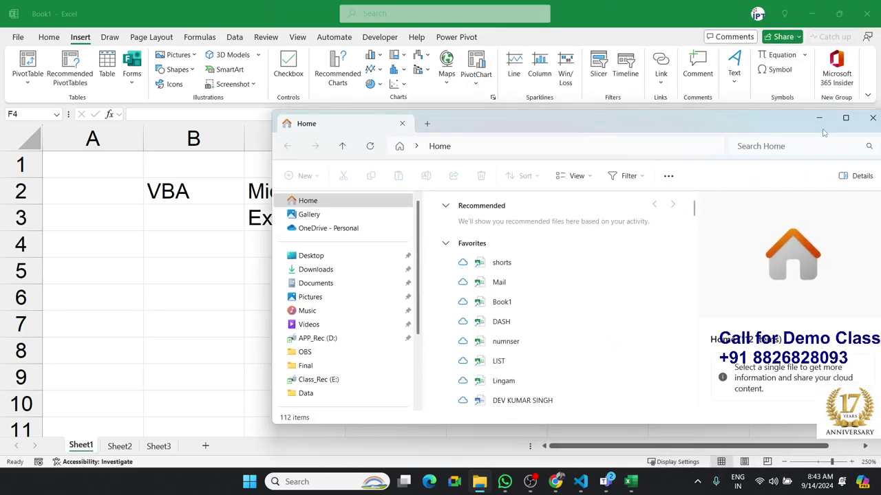
# Maximize File Explorer, view the drives under This PC, then close it.
pyautogui.click(847, 118)
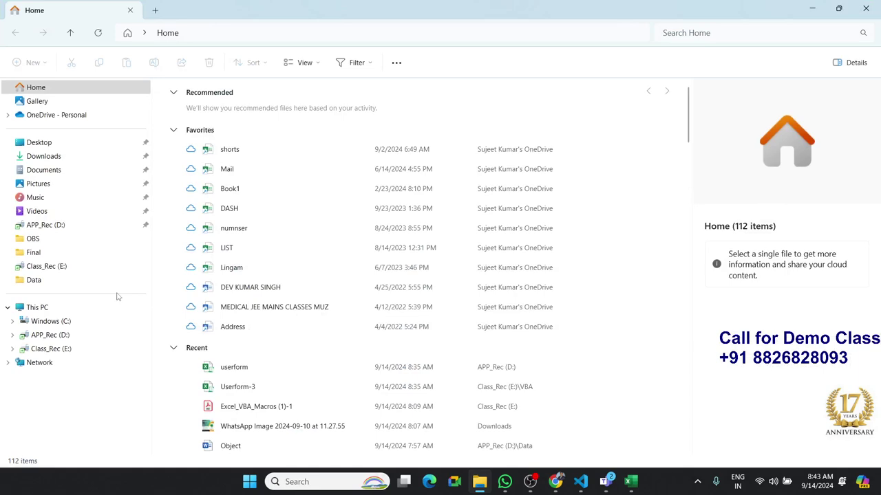
pyautogui.click(42, 308)
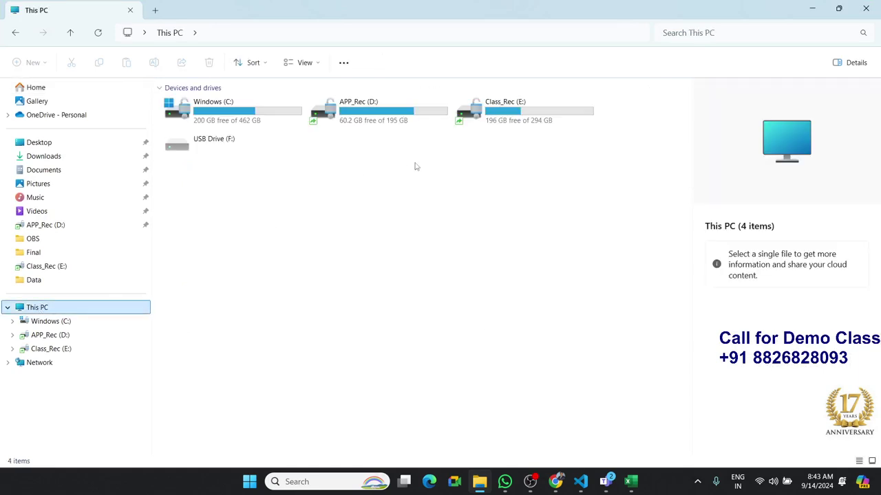
pyautogui.click(343, 63)
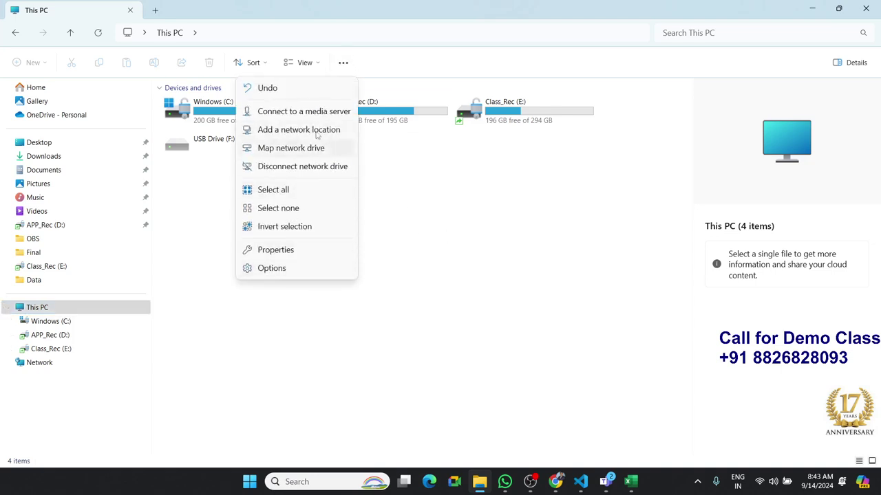
pyautogui.click(551, 172)
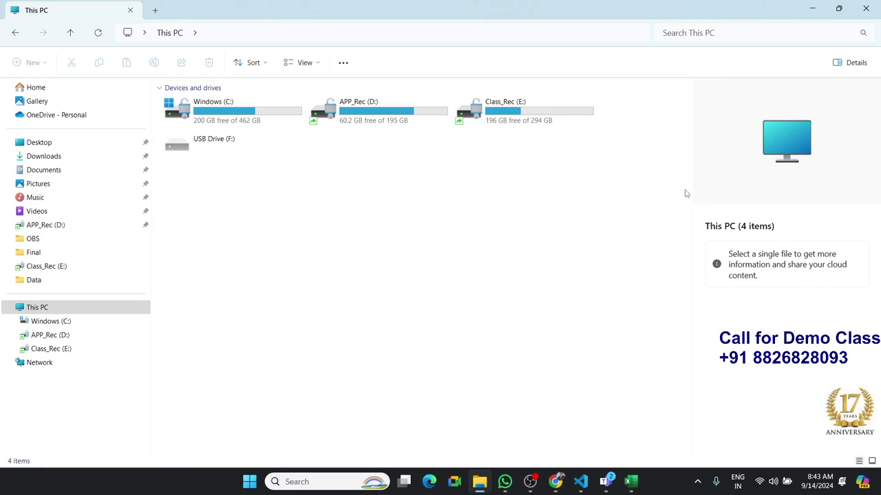
pyautogui.click(865, 9)
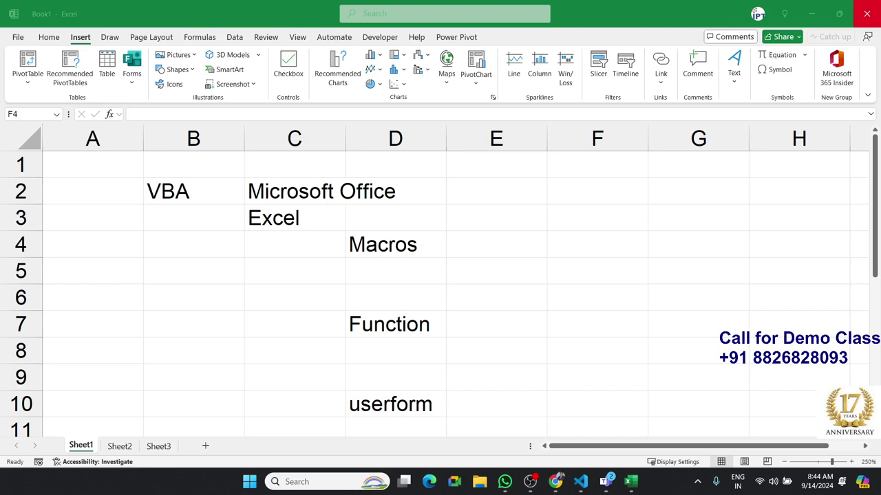
pyautogui.click(609, 252)
pyautogui.click(590, 222)
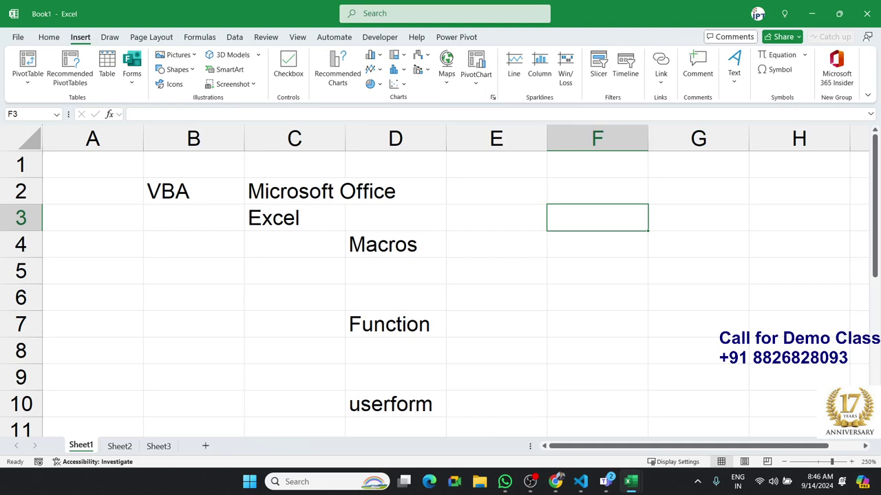
pyautogui.press('Down')
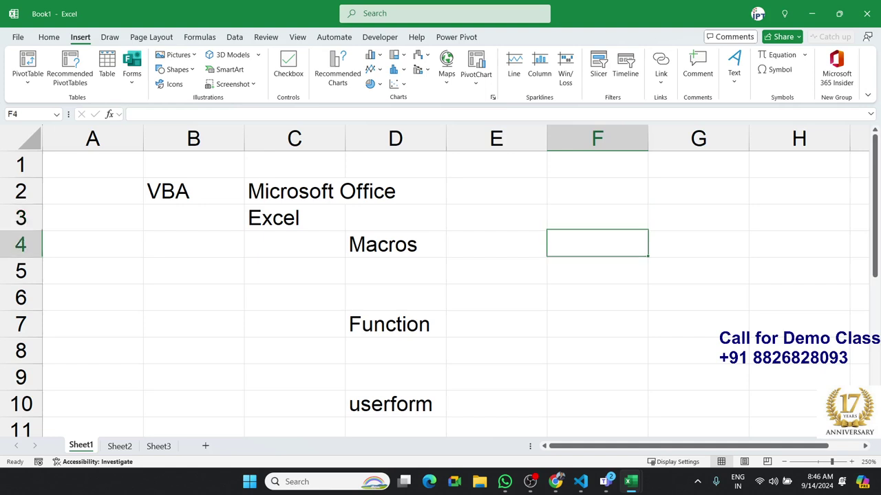
pyautogui.press('Down')
pyautogui.press('Up')
pyautogui.press('Up')
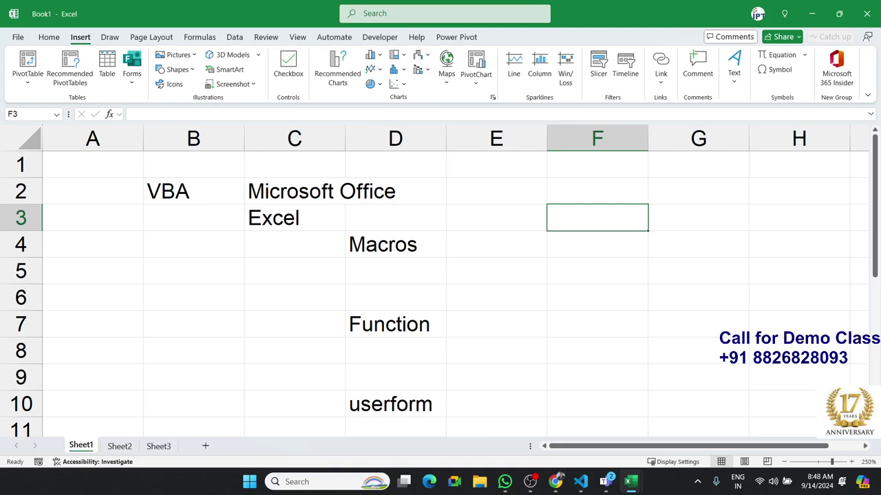
# Open Macro Security from the Developer tab to reach the Trust Center macro settings.
pyautogui.click(433, 210)
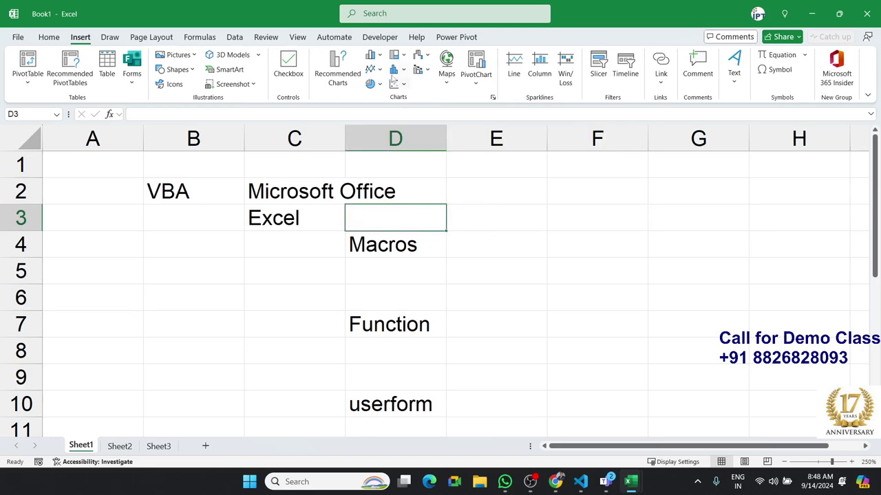
pyautogui.click(380, 38)
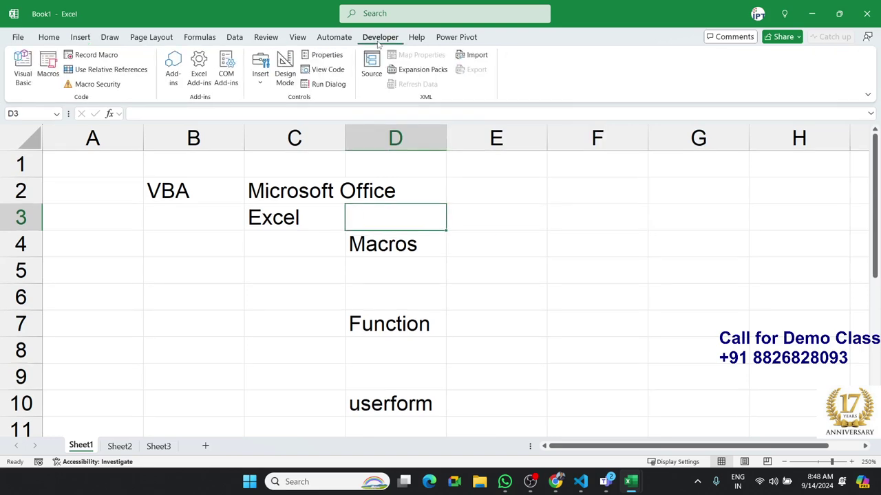
pyautogui.click(110, 85)
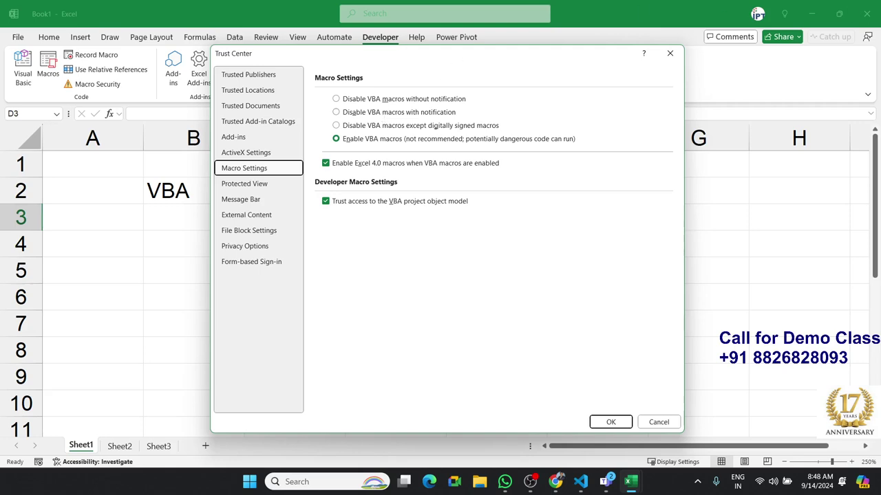
# Close the Trust Center and select cell E2 on the VBA recap sheet.
pyautogui.click(555, 482)
pyautogui.click(671, 54)
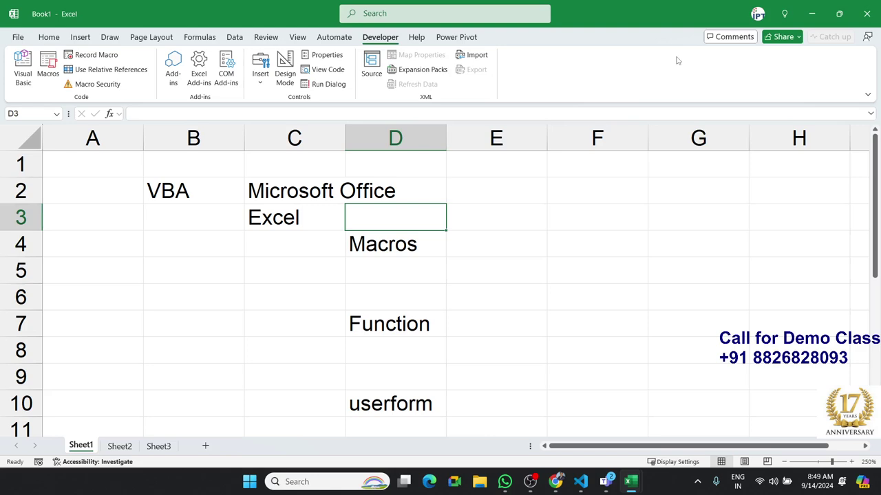
pyautogui.click(457, 185)
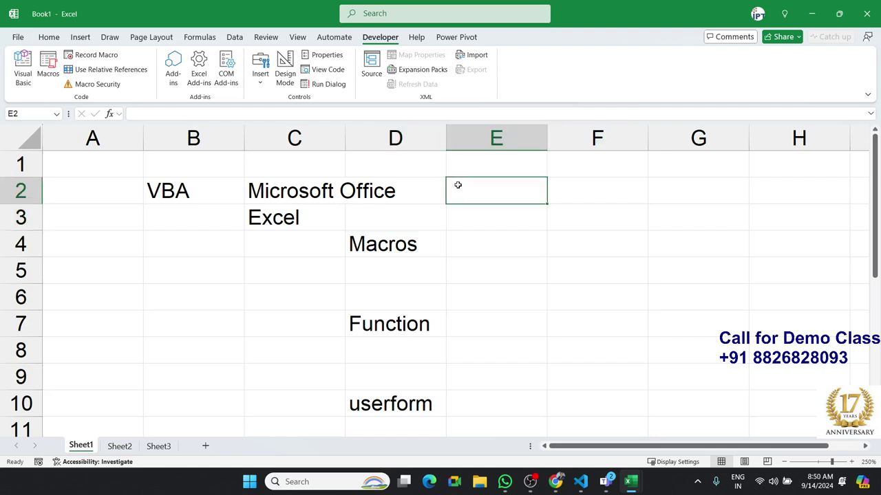
# Create Office Script (10), which fills the active cell yellow, select its code, then close the editor.
pyautogui.click(336, 37)
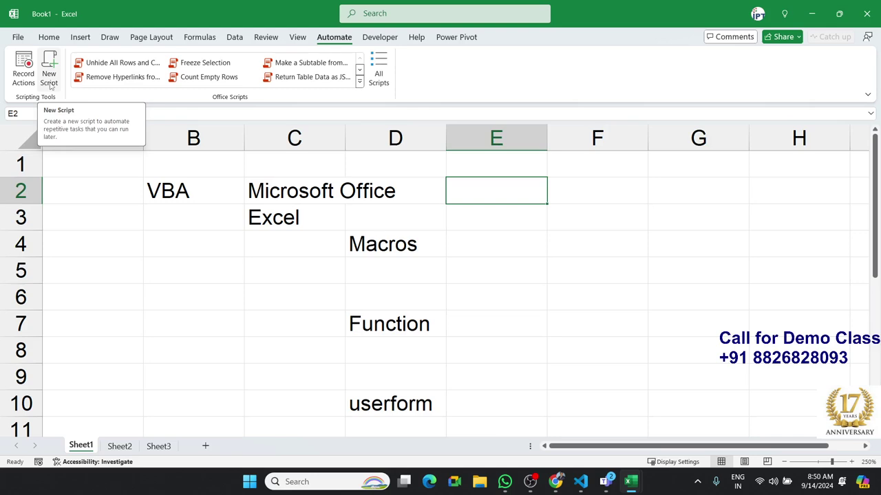
pyautogui.click(50, 85)
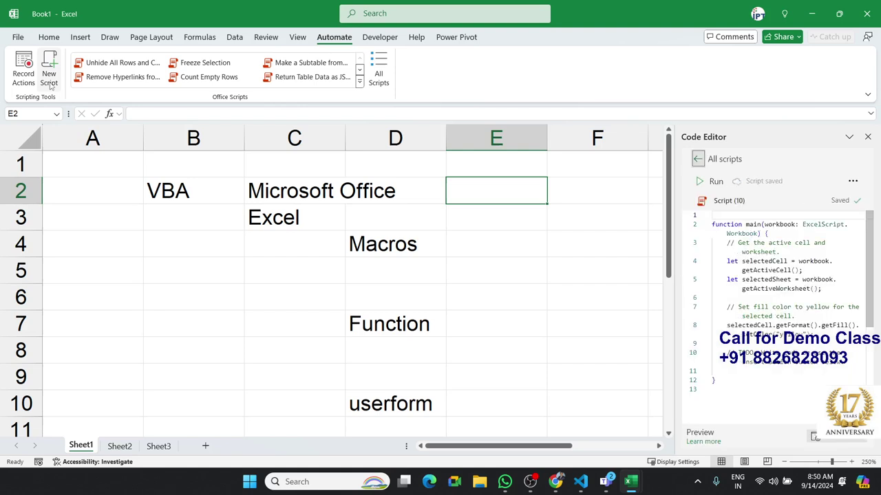
pyautogui.moveTo(833, 356)
pyautogui.mouseDown()
pyautogui.moveTo(717, 260)
pyautogui.moveTo(700, 227)
pyautogui.mouseUp()
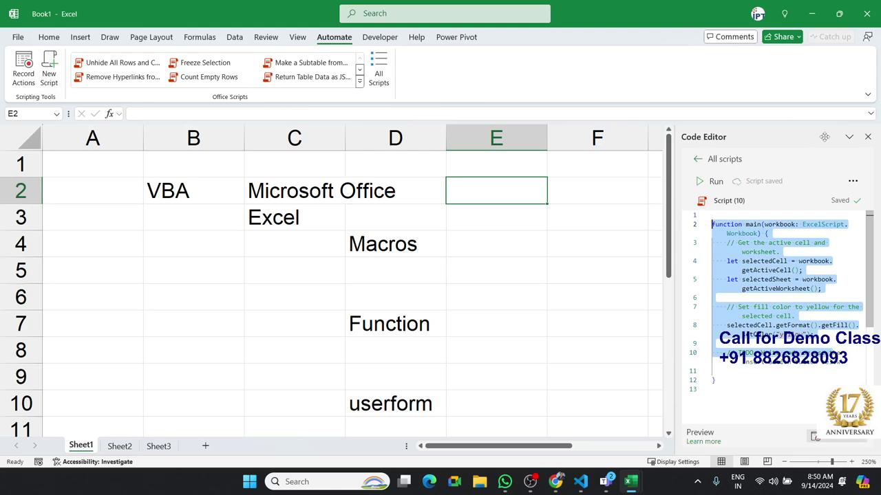
pyautogui.click(868, 137)
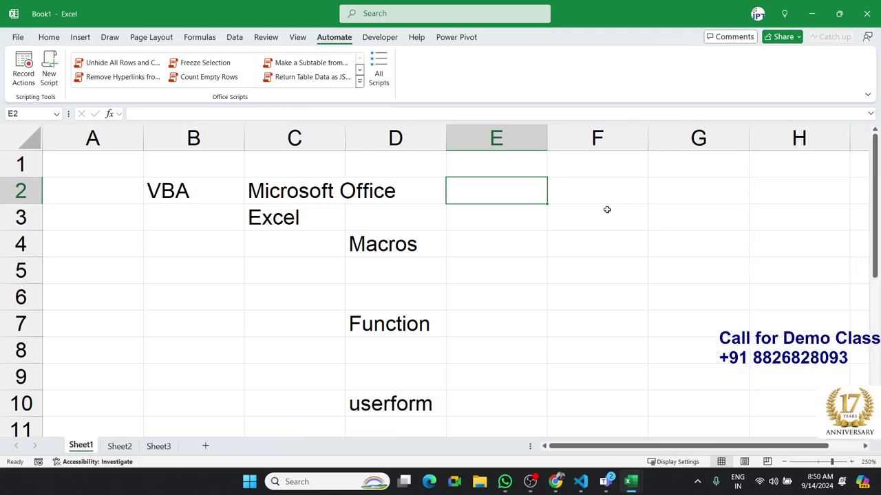
pyautogui.click(378, 37)
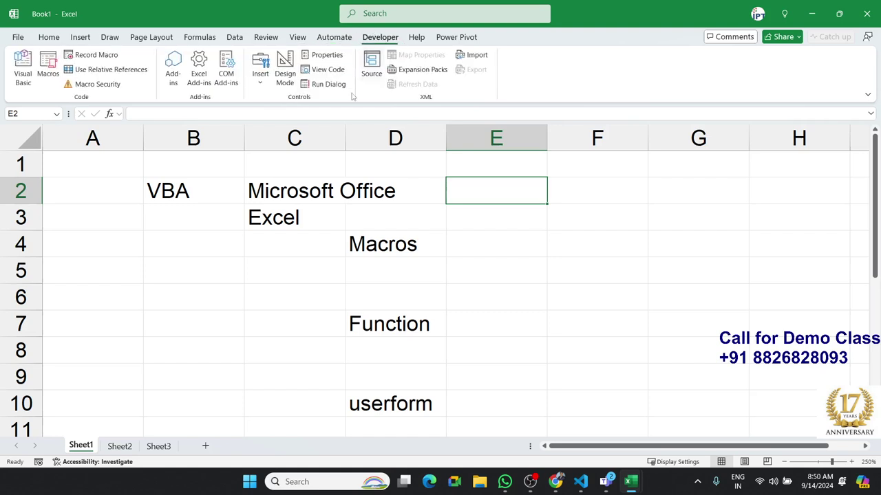
pyautogui.click(484, 255)
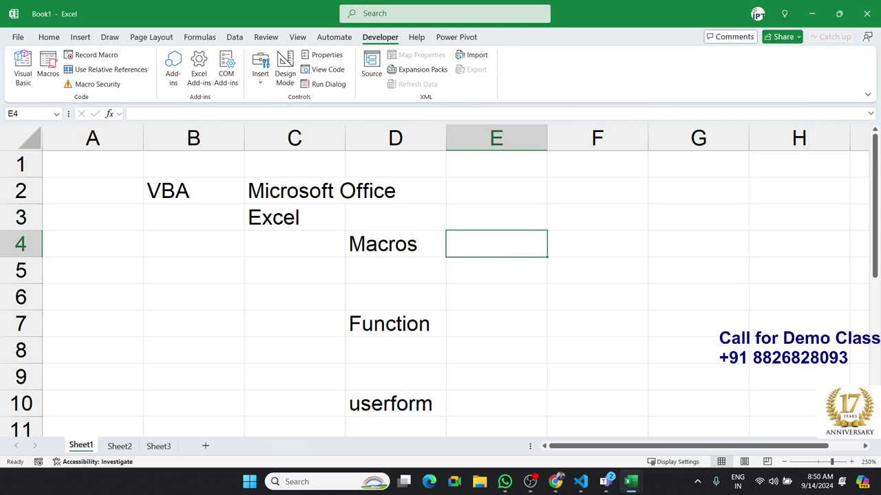
pyautogui.hotkey('alt', 'Tab')
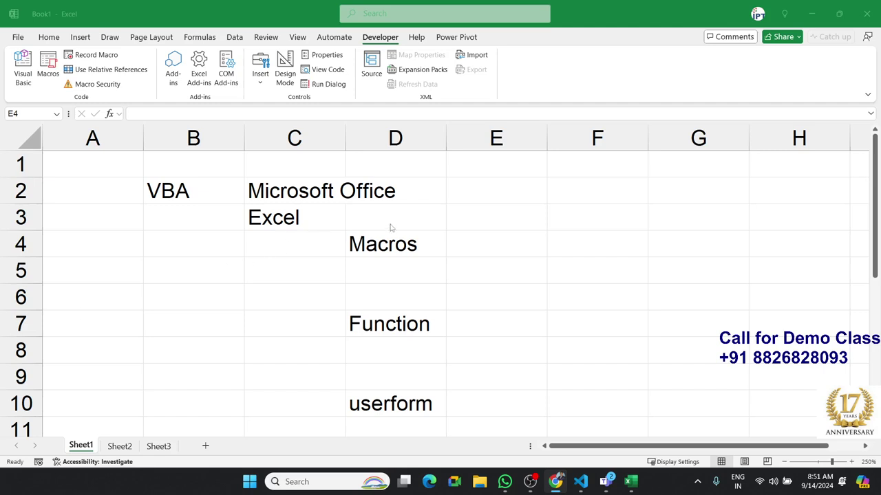
pyautogui.click(469, 224)
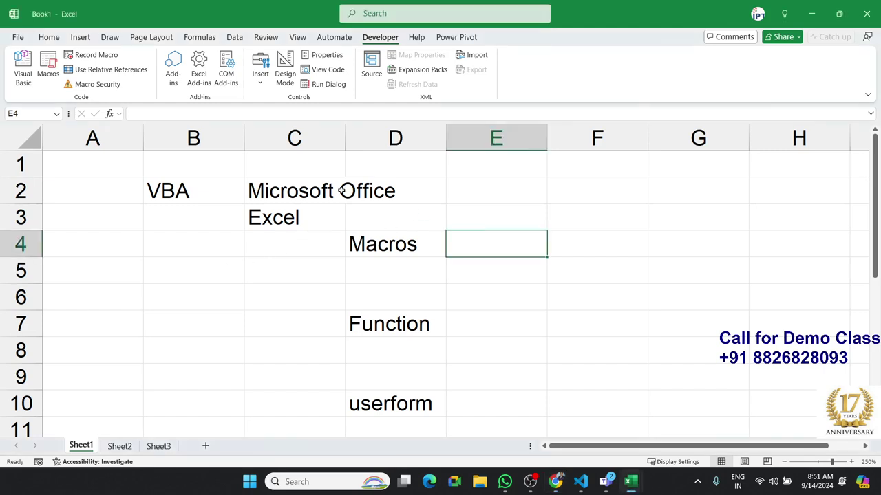
pyautogui.click(334, 36)
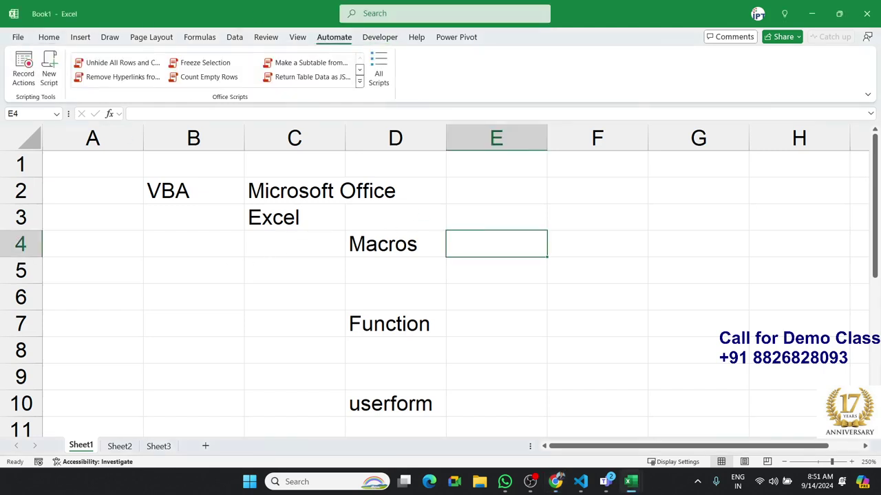
# Create another yellow-fill Office Script, Script (11), select its code, and close the editor.
pyautogui.click(49, 77)
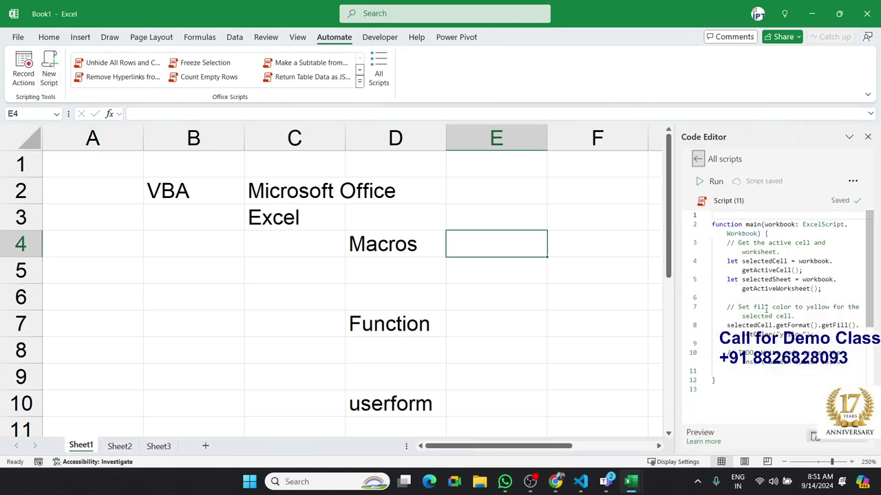
pyautogui.moveTo(719, 393); pyautogui.dragTo(692, 228)
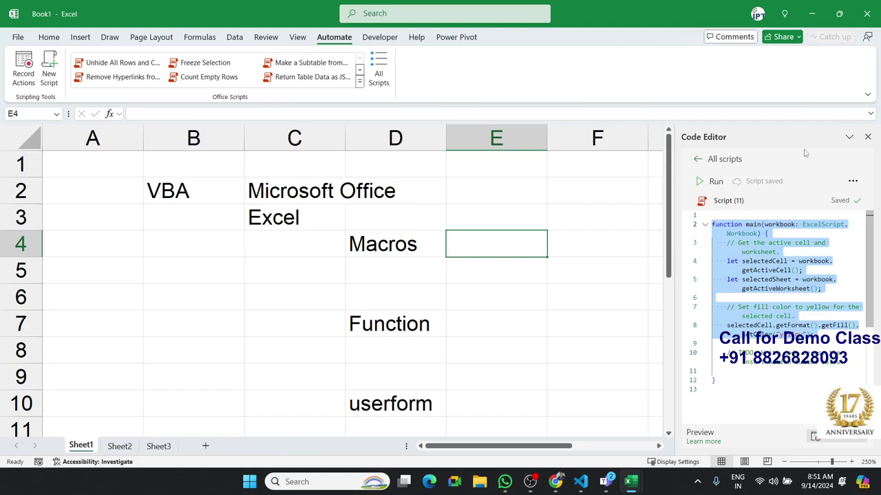
pyautogui.click(868, 137)
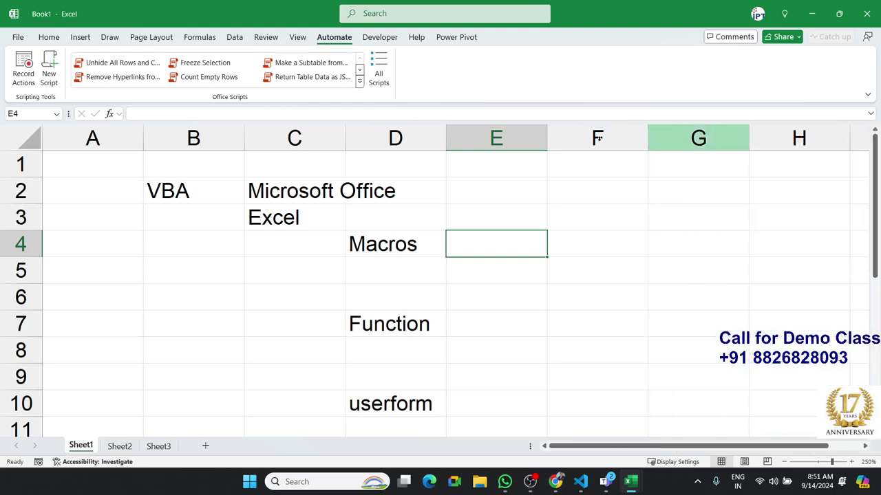
# Toggle between the Developer and Automate ribbons, ending on the Developer commands.
pyautogui.click(373, 39)
pyautogui.click(347, 38)
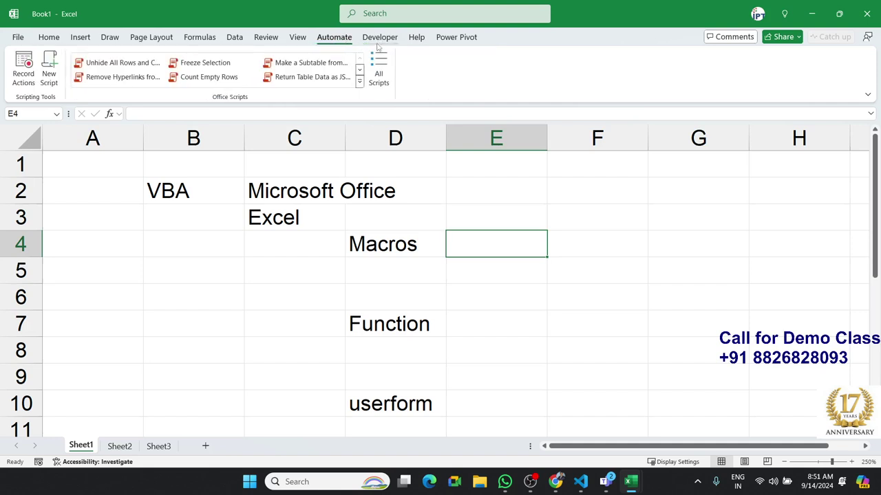
pyautogui.click(380, 39)
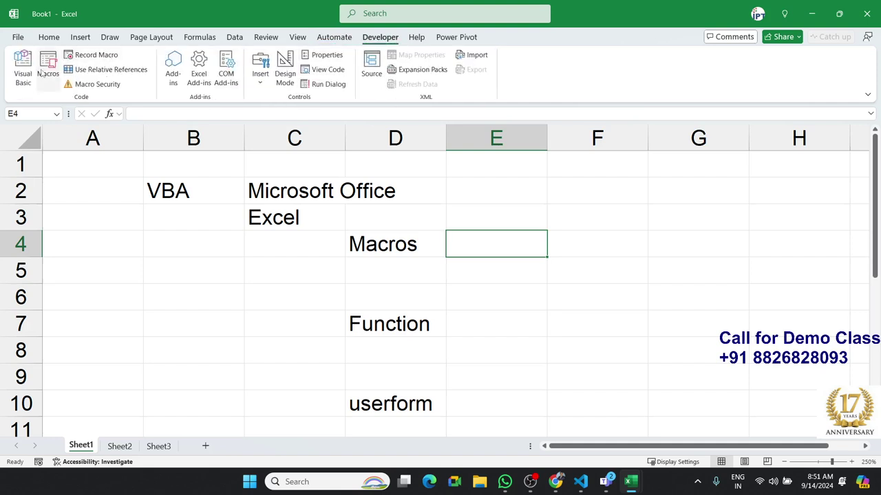
# Open the Visual Basic editor, minimize it, and return to the Automate commands.
pyautogui.click(29, 78)
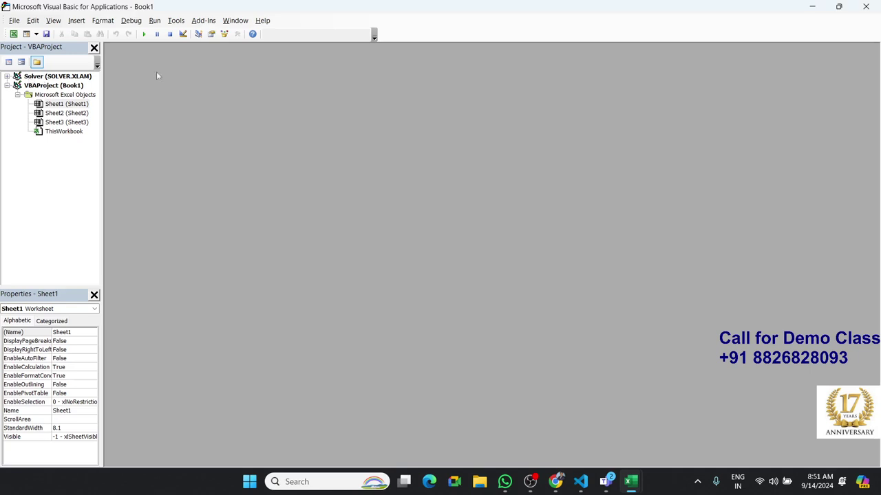
pyautogui.click(809, 9)
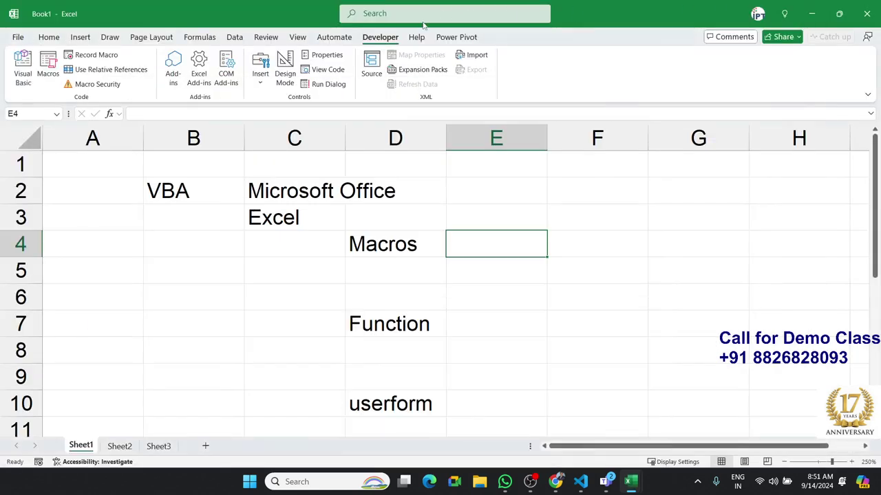
pyautogui.click(334, 37)
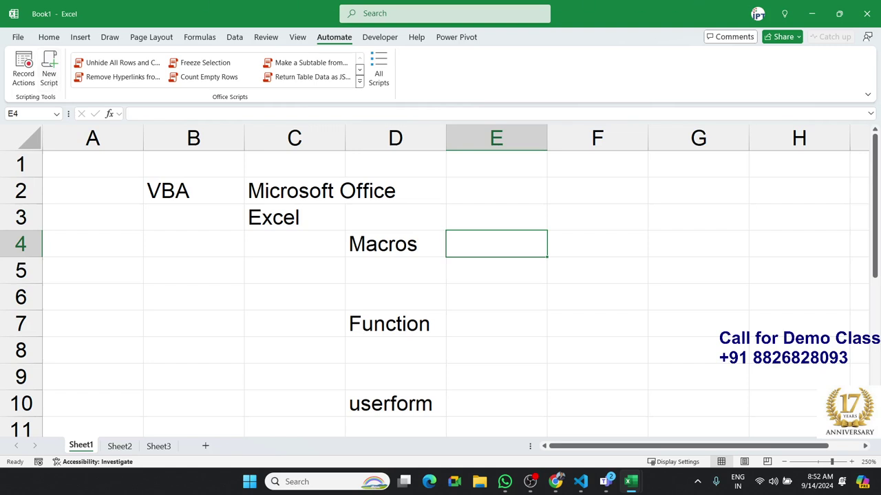
# Maximize Chrome and search for office 365.
pyautogui.click(555, 482)
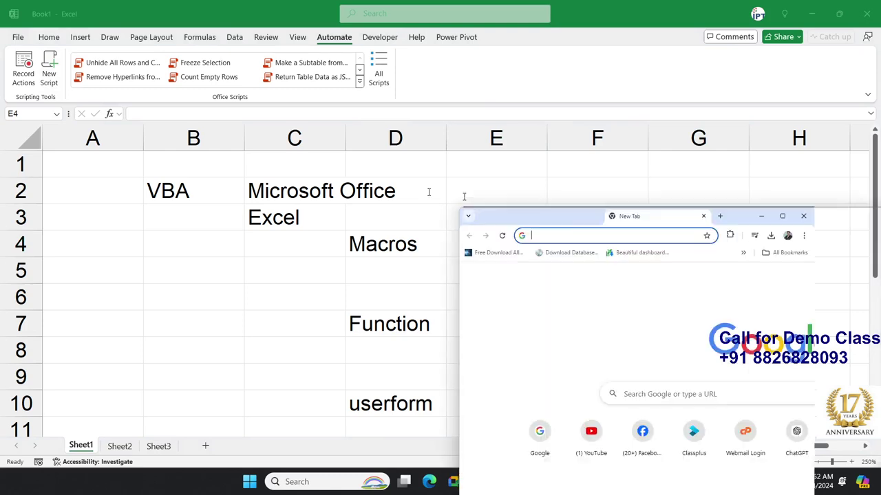
pyautogui.doubleClick(501, 149)
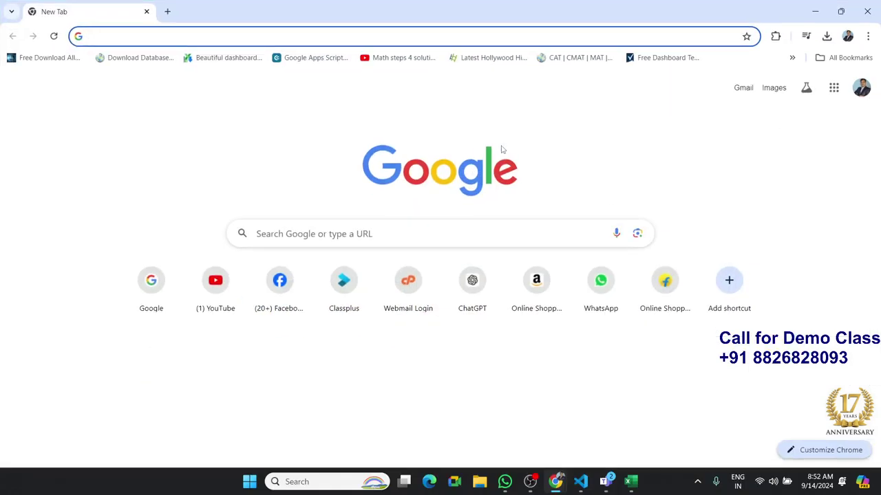
pyautogui.write('off')
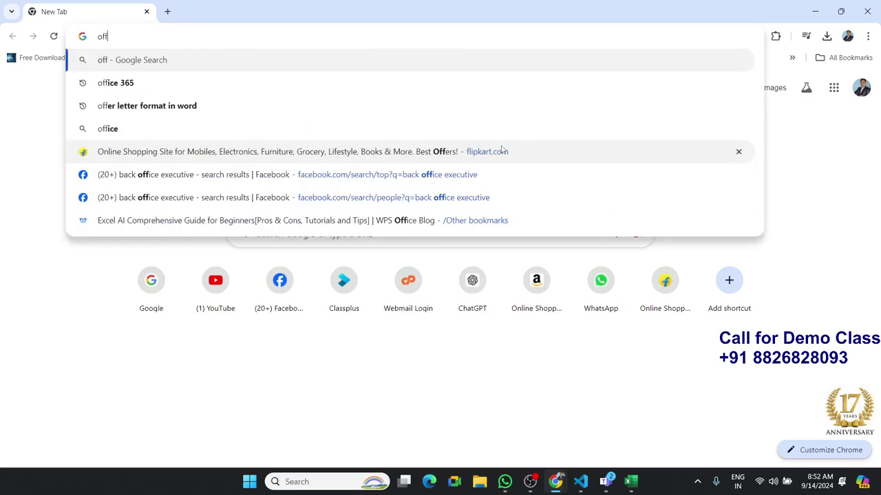
pyautogui.press('Down')
pyautogui.press('Return')
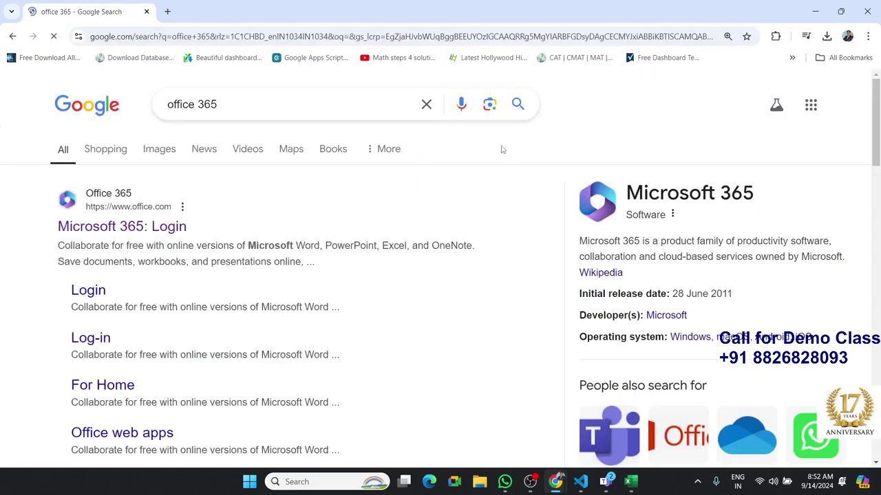
# Sign in to Microsoft 365 with the second listed account and create blank workbook Book 10.
pyautogui.click(168, 233)
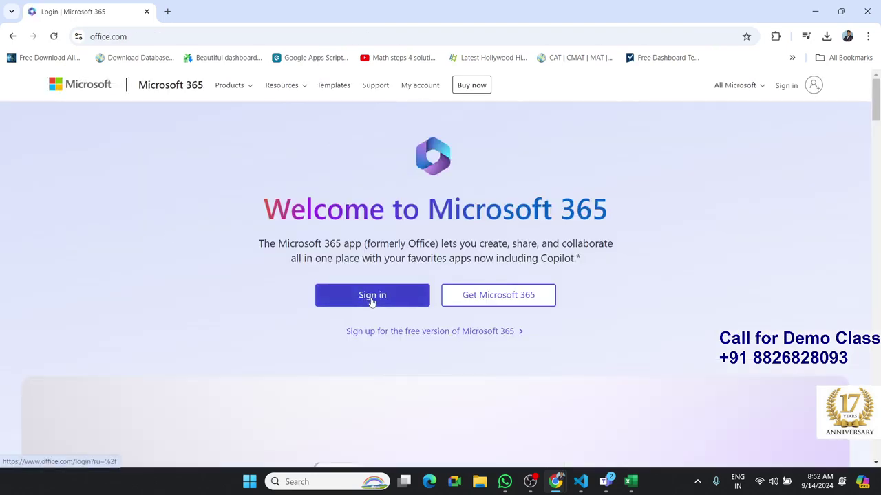
pyautogui.click(371, 296)
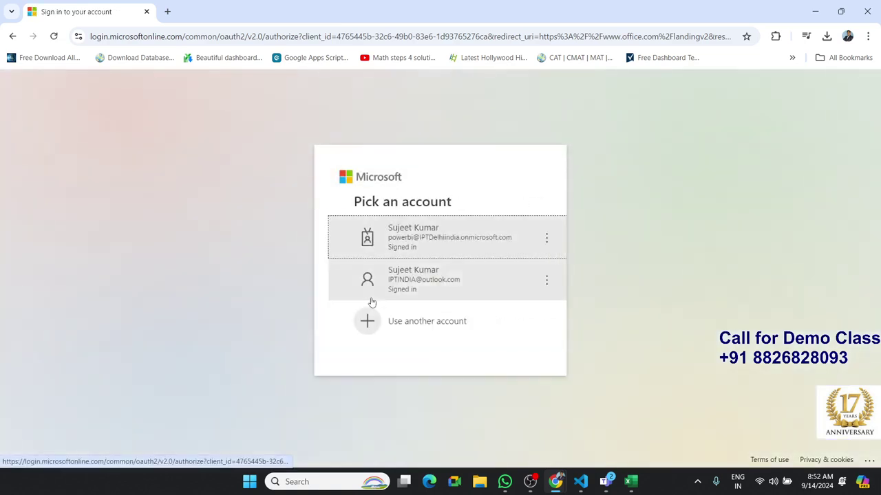
pyautogui.click(415, 292)
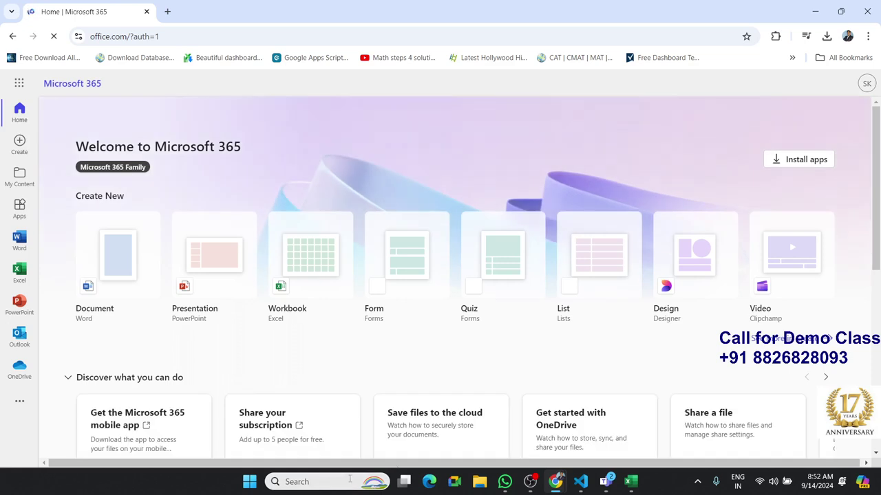
pyautogui.click(302, 275)
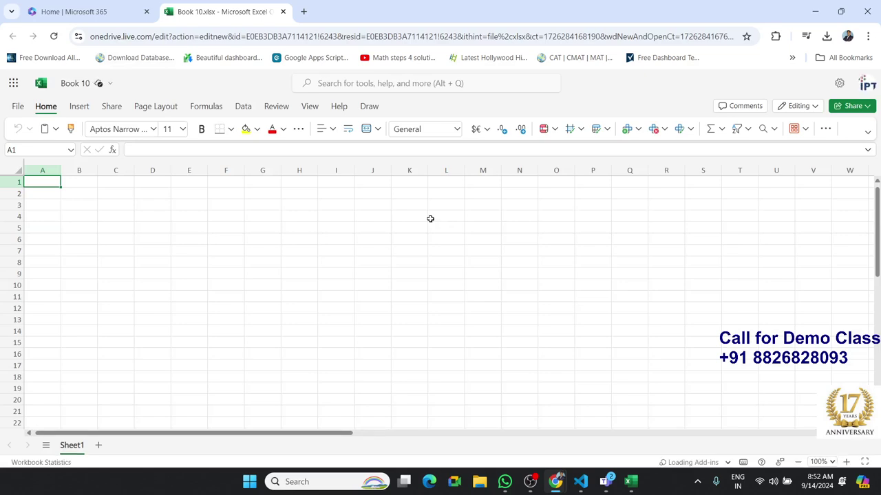
# Select cells I6, O3, J3 and J2 in the empty Book 10 sheet.
pyautogui.click(324, 236)
pyautogui.click(475, 224)
pyautogui.click(558, 206)
pyautogui.click(389, 203)
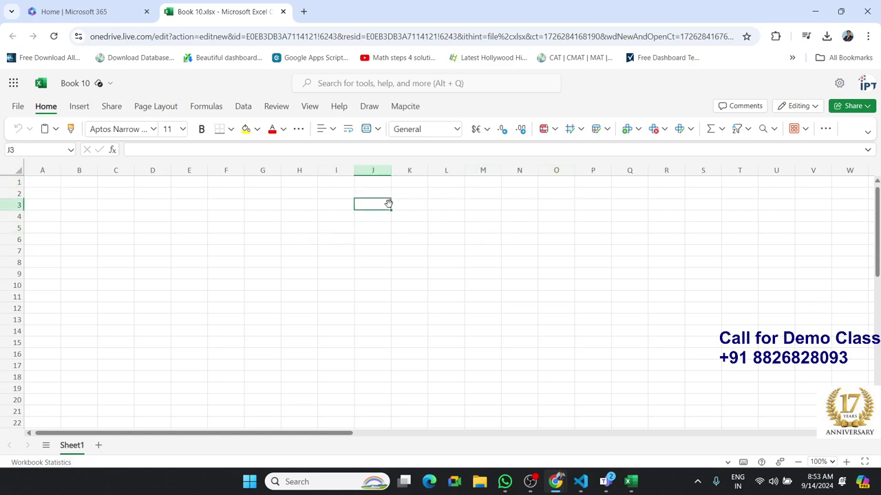
pyautogui.click(379, 194)
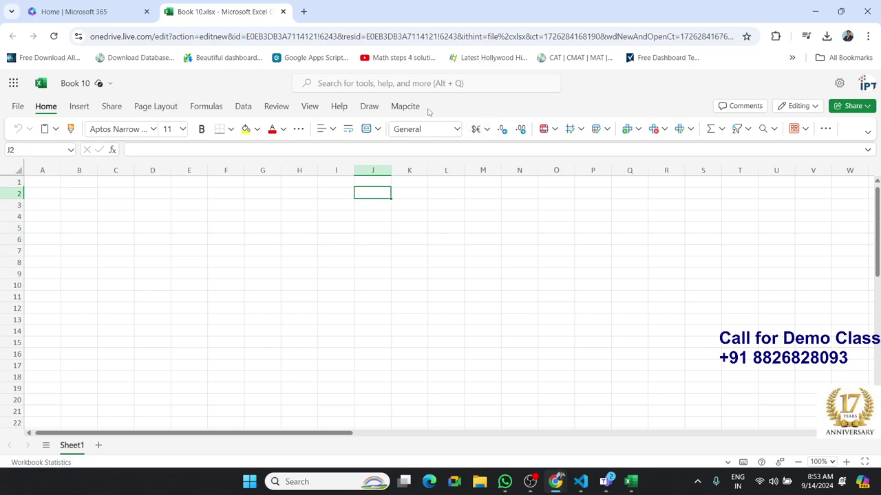
# Look through the Mapcite, Draw and Help ribbons, then select cell I4.
pyautogui.click(405, 106)
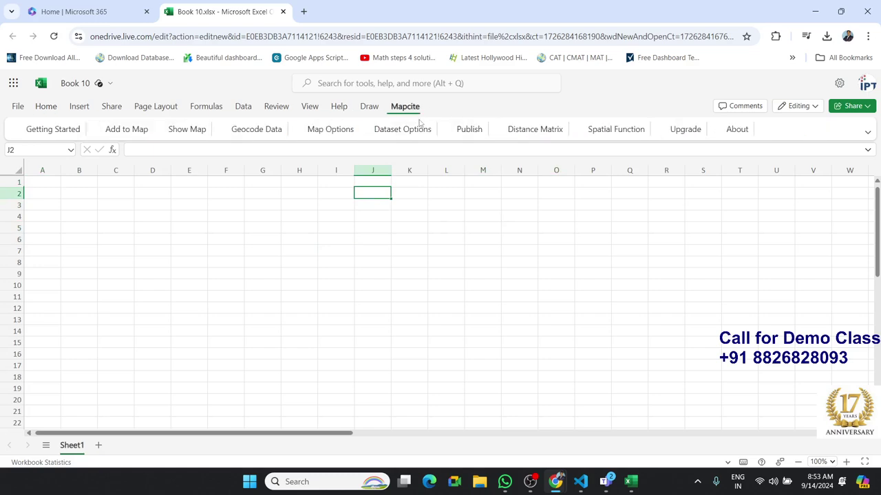
pyautogui.click(367, 108)
pyautogui.click(342, 110)
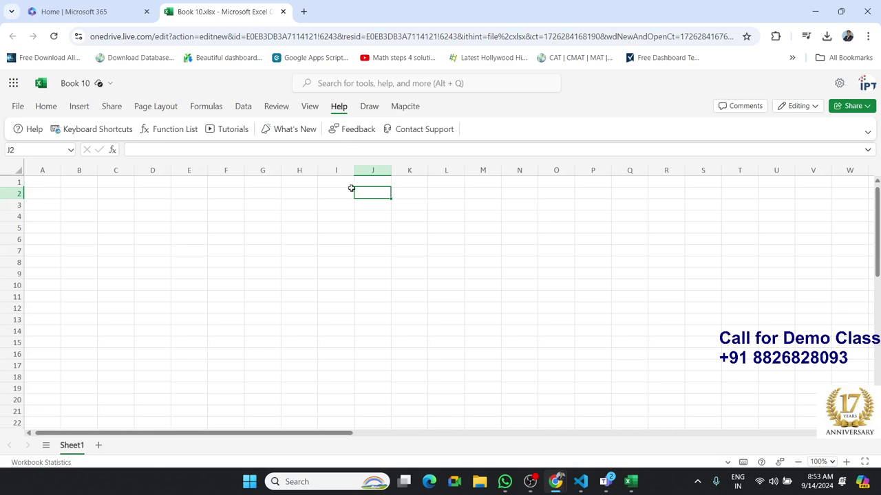
pyautogui.click(334, 219)
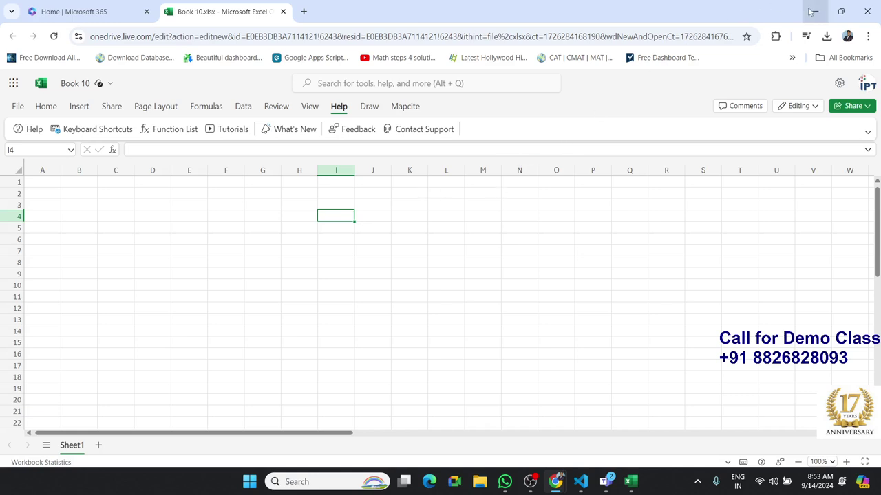
# Select cells M7 and O3, then minimize the browser to reveal desktop Excel.
pyautogui.click(501, 252)
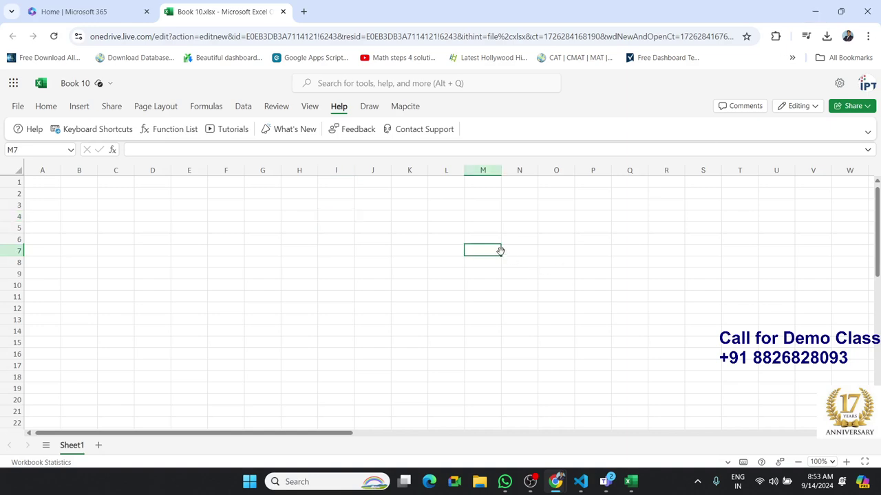
pyautogui.click(572, 200)
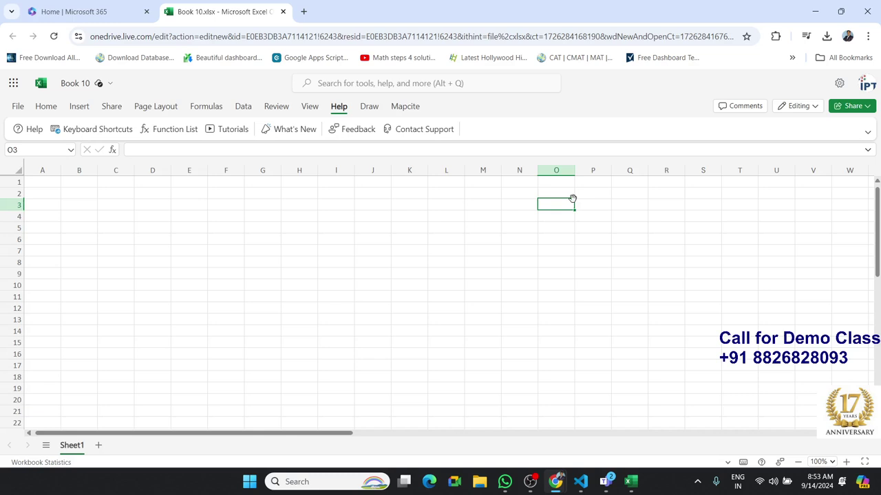
pyautogui.click(813, 11)
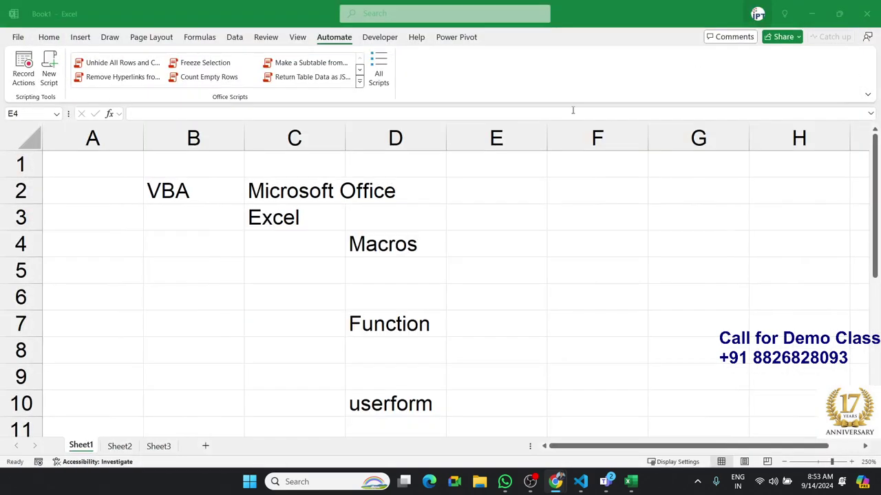
pyautogui.click(448, 265)
pyautogui.click(480, 250)
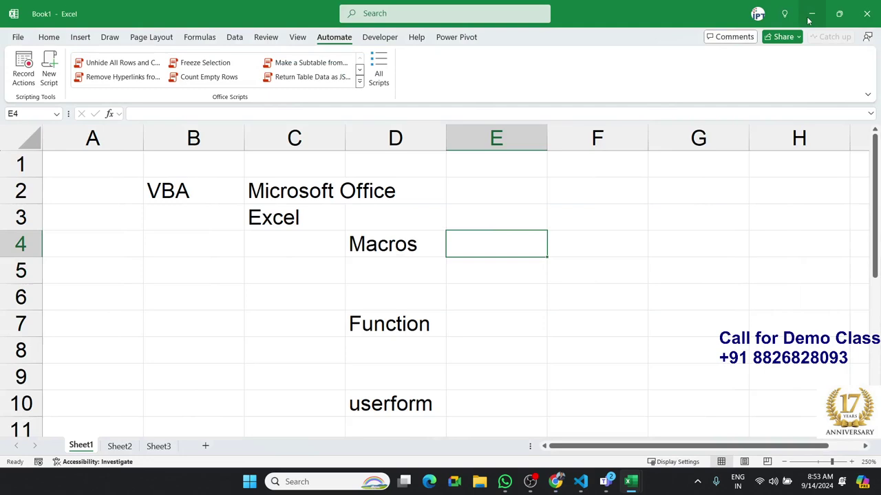
pyautogui.click(481, 486)
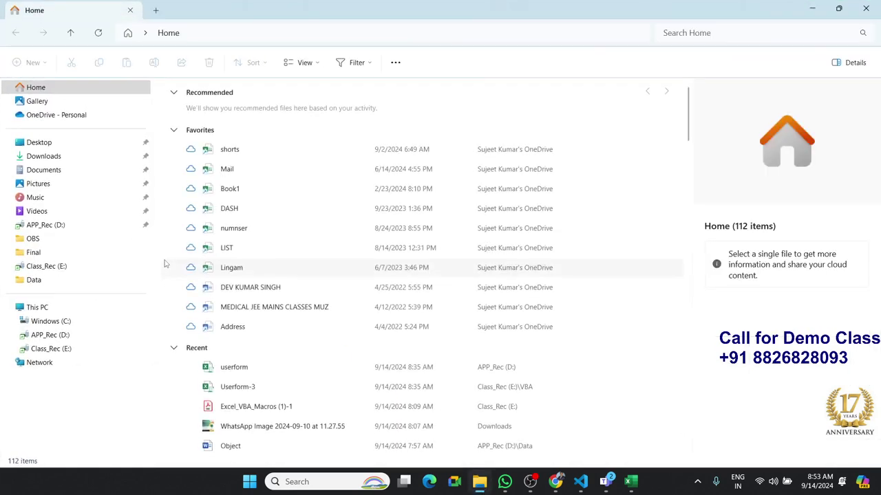
pyautogui.moveTo(231, 267)
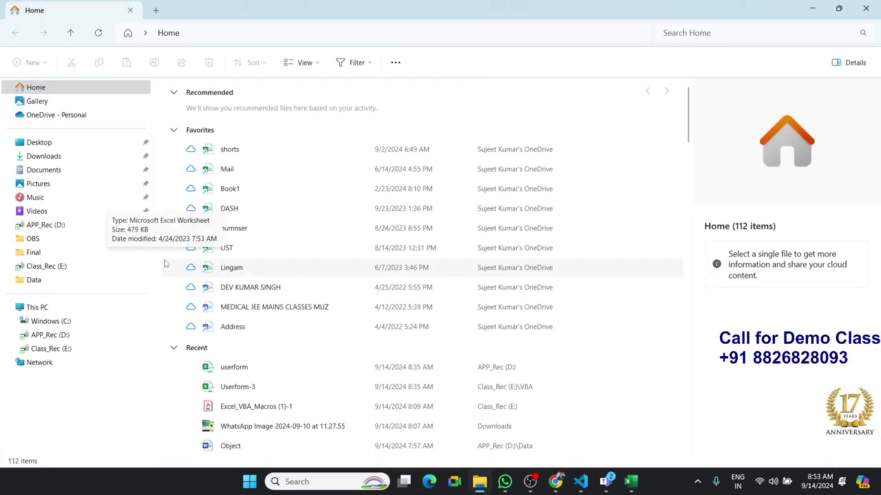
pyautogui.click(812, 10)
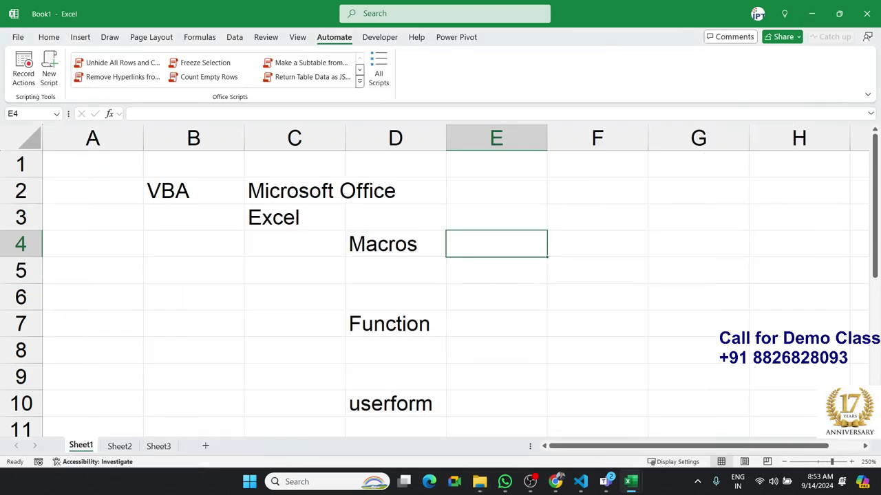
pyautogui.hotkey('alt', 'Tab')
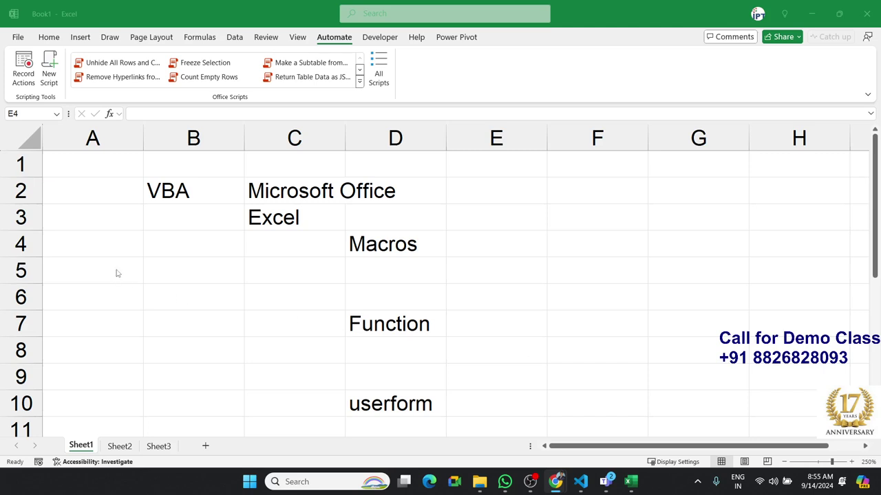
pyautogui.click(195, 244)
pyautogui.click(195, 245)
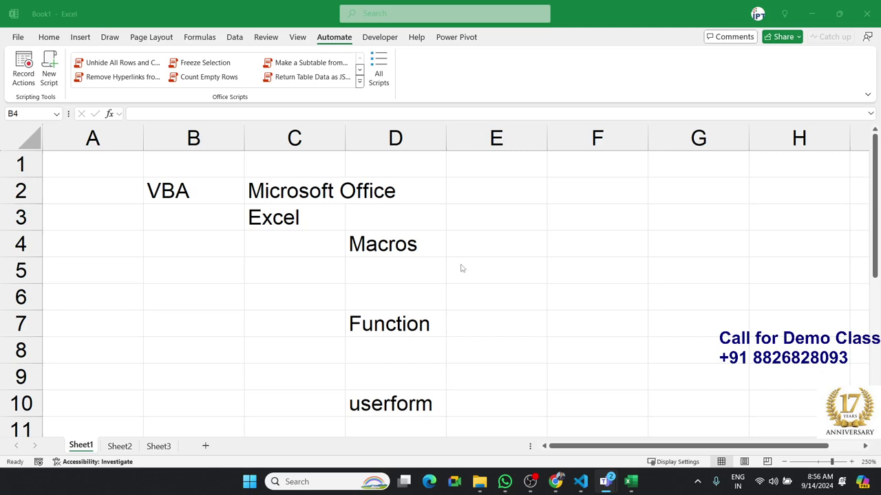
pyautogui.click(492, 246)
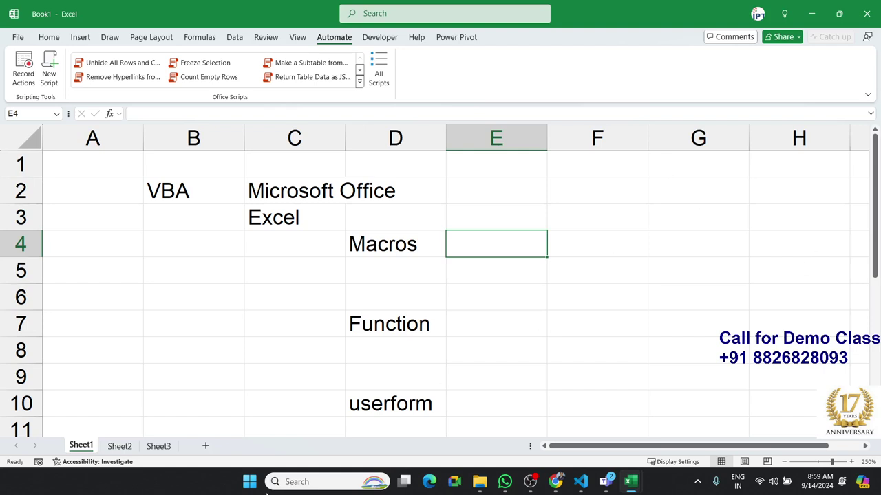
# Switch to the empty Sheet2, select cell D3 and show the Developer ribbon tab.
pyautogui.click(120, 446)
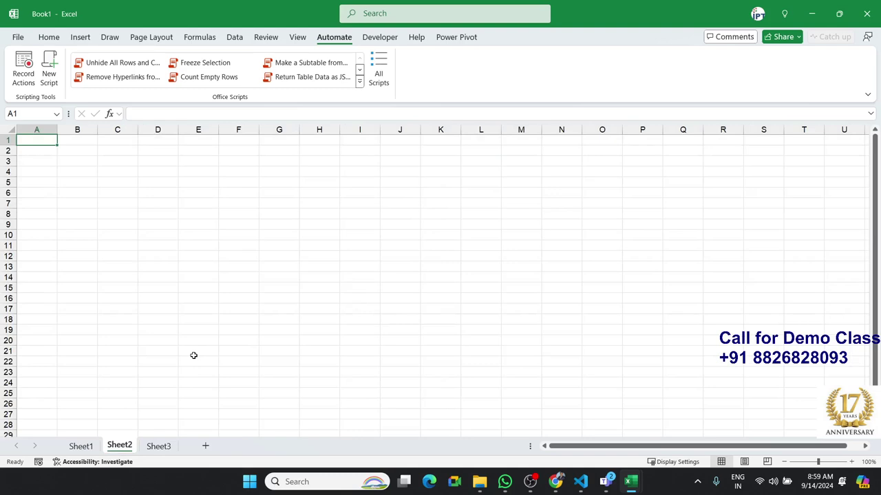
pyautogui.click(52, 36)
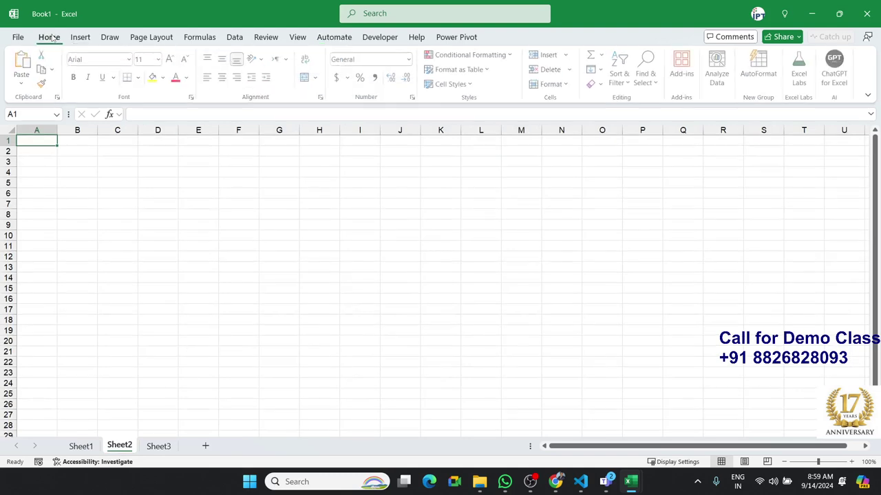
pyautogui.click(159, 165)
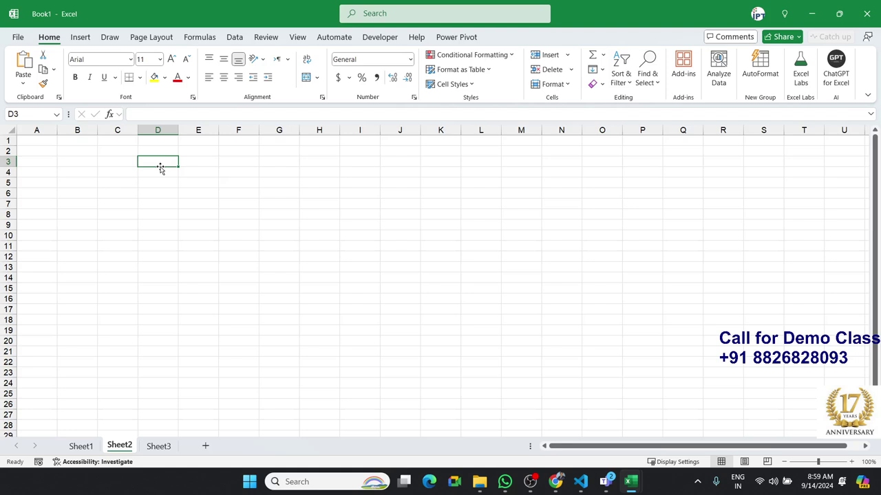
pyautogui.click(379, 37)
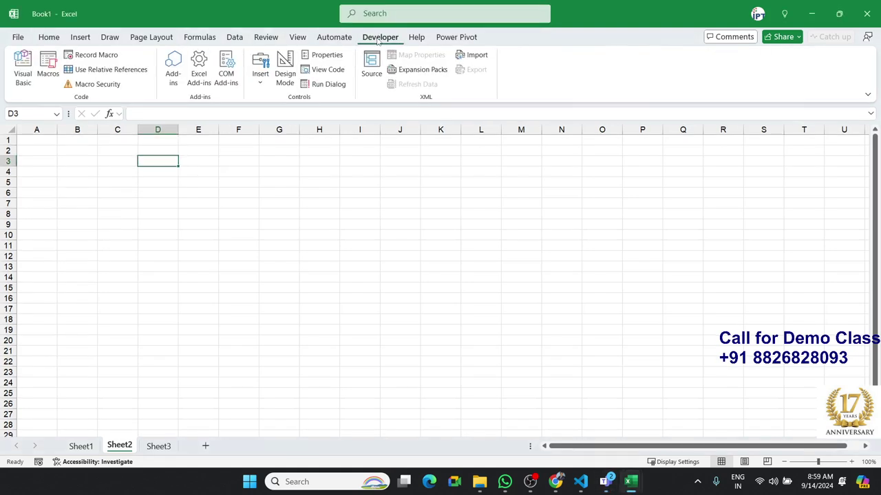
pyautogui.click(236, 199)
pyautogui.click(18, 37)
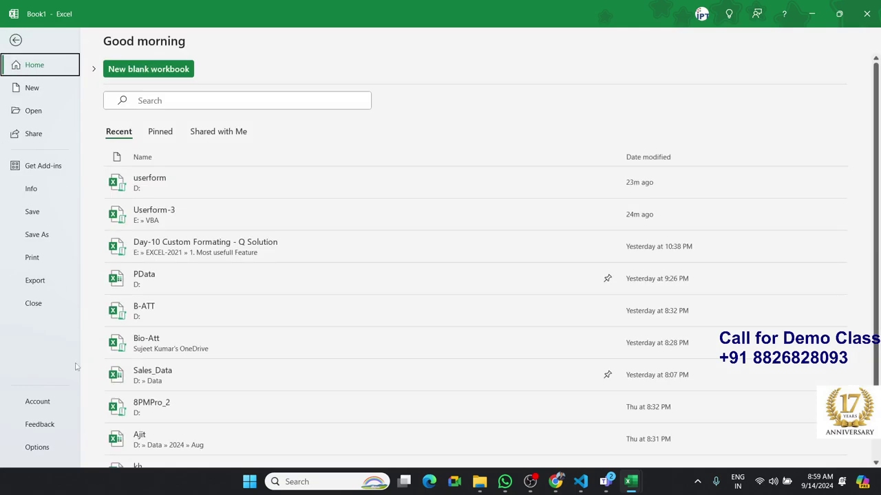
pyautogui.click(40, 451)
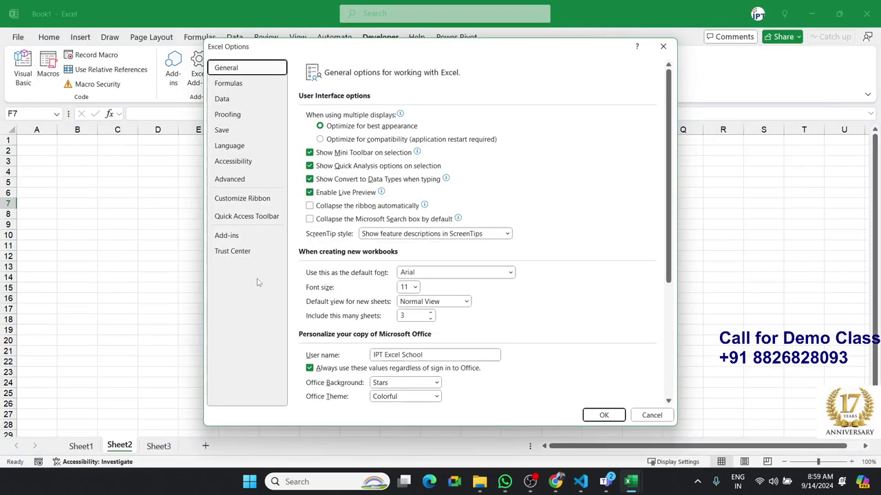
pyautogui.click(258, 203)
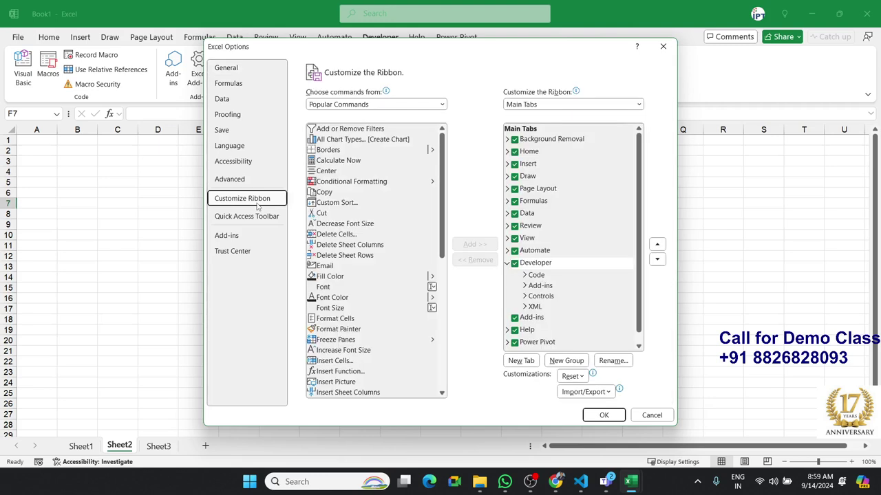
pyautogui.click(511, 268)
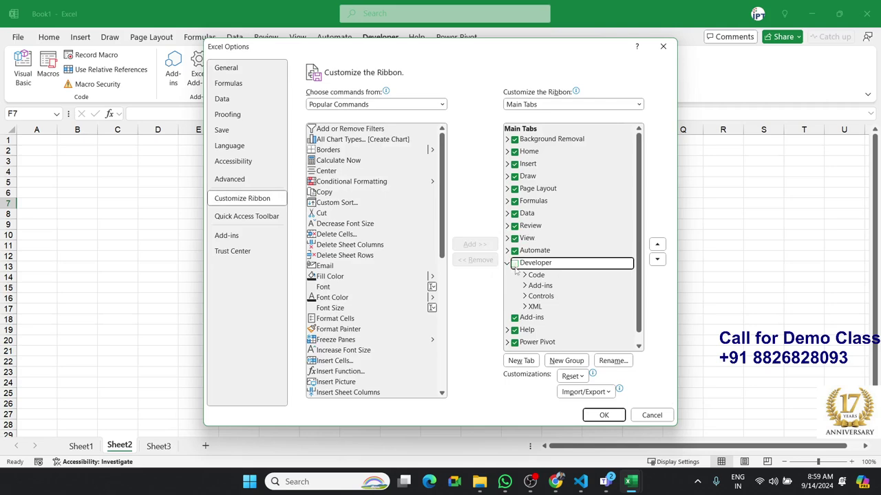
pyautogui.click(653, 416)
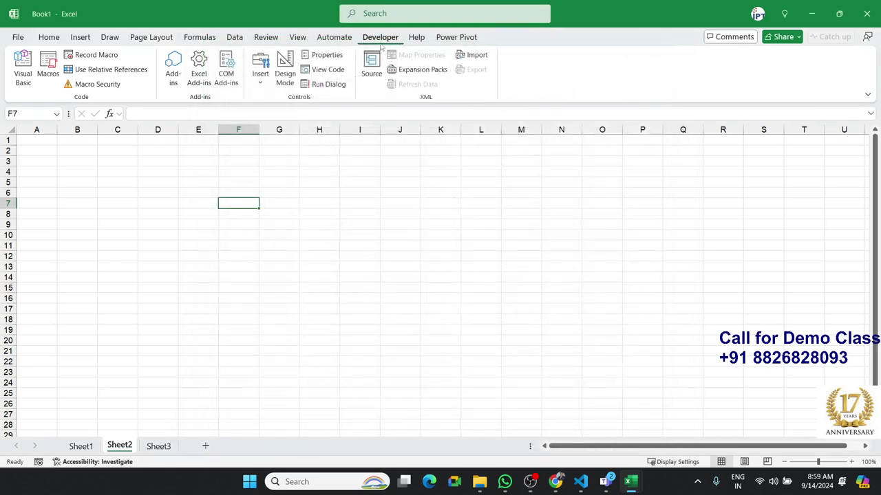
pyautogui.click(355, 244)
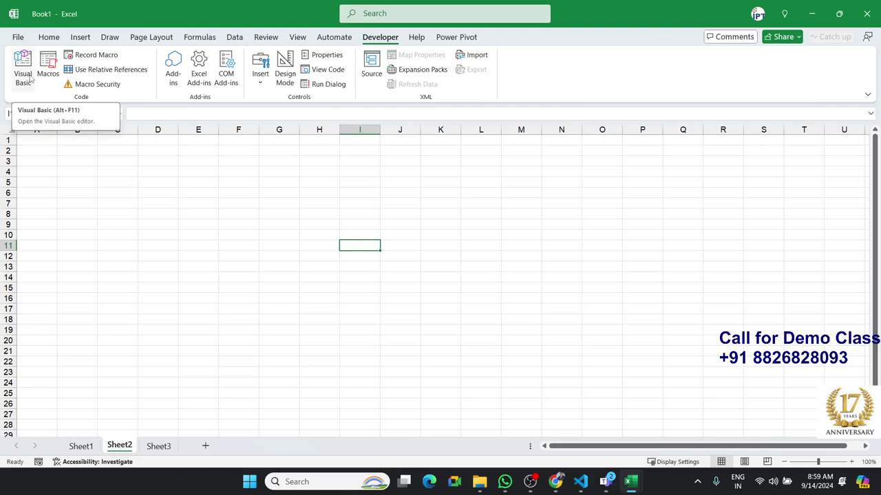
pyautogui.click(31, 80)
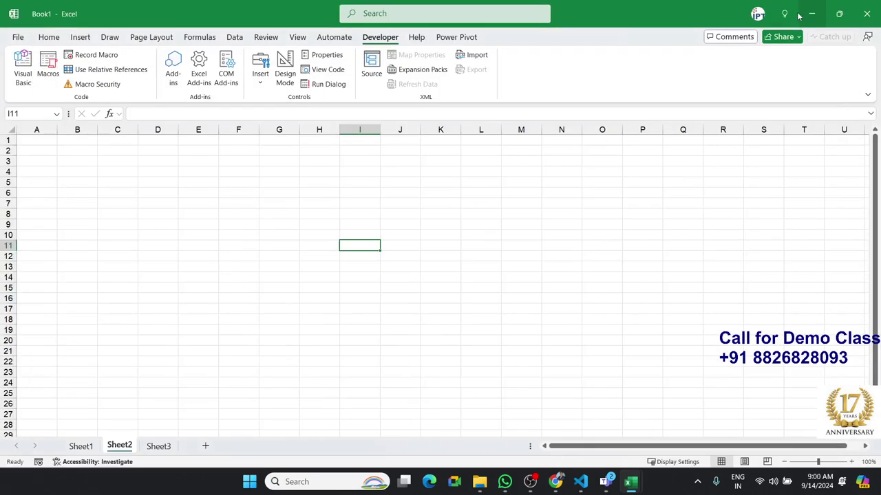
pyautogui.click(812, 7)
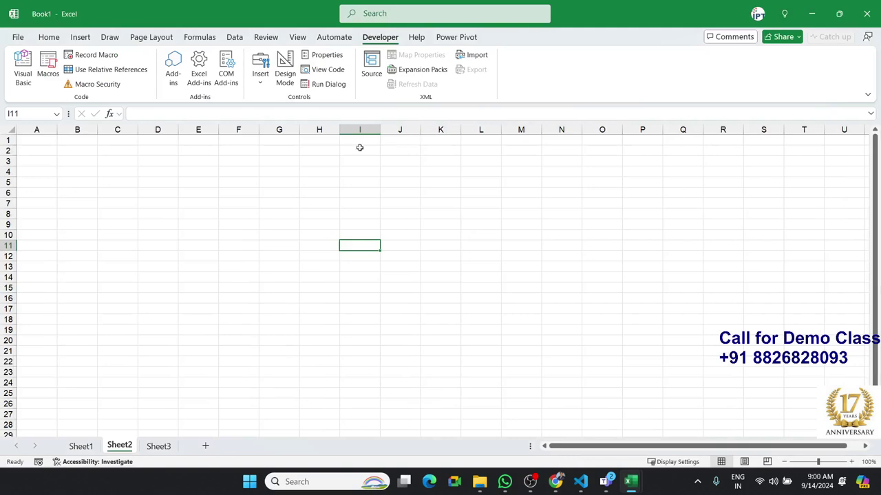
pyautogui.click(295, 153)
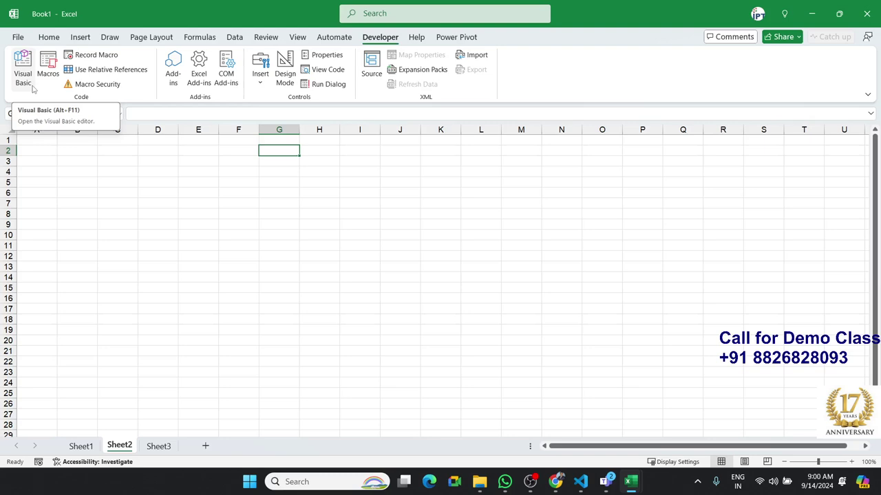
pyautogui.click(33, 87)
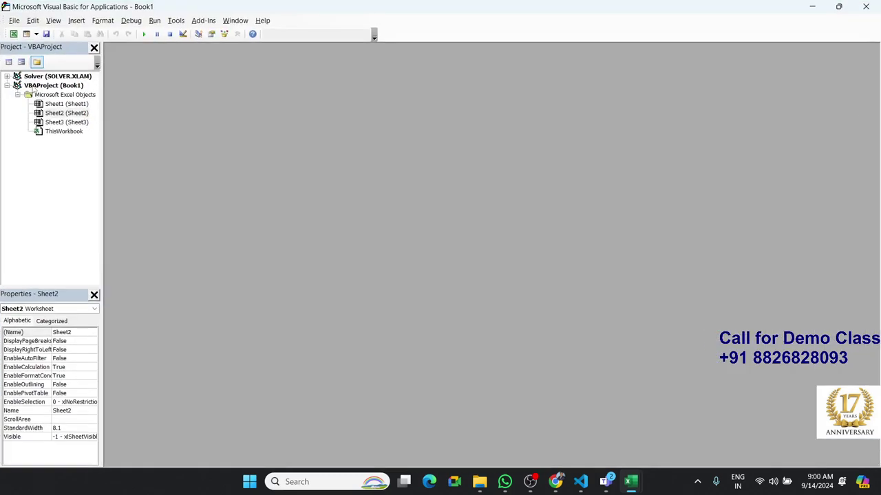
pyautogui.hotkey('alt', 'F11')
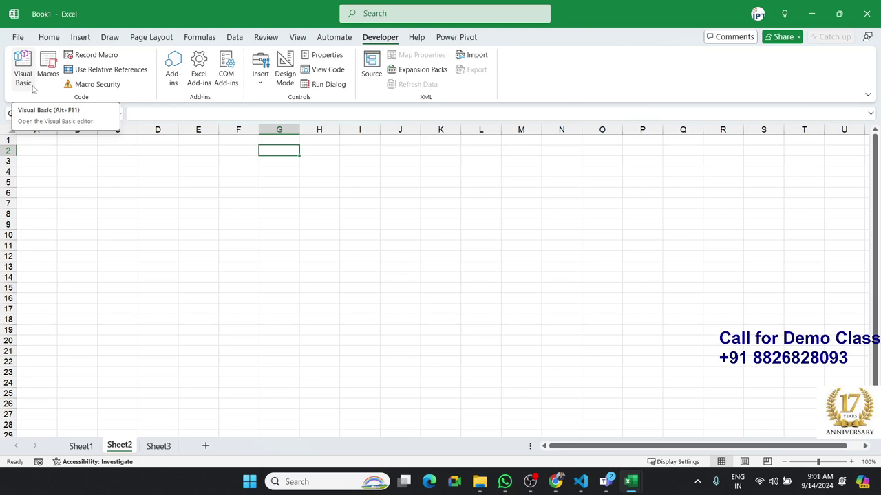
pyautogui.click(216, 233)
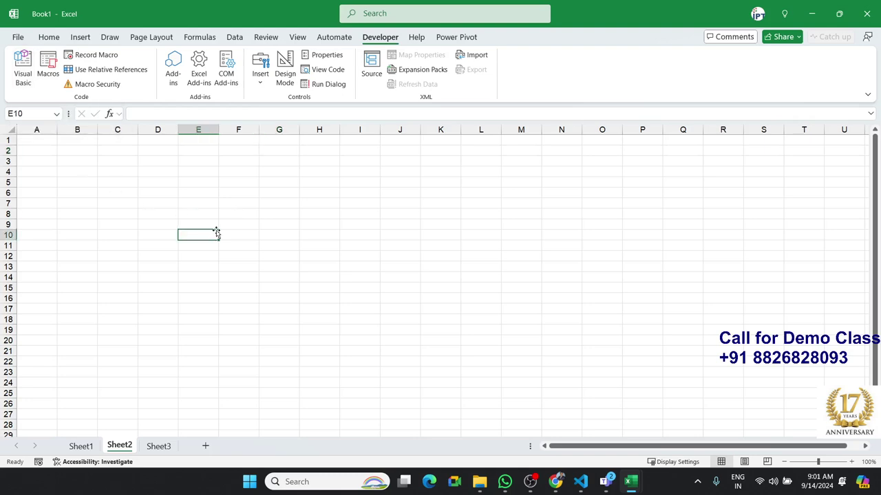
pyautogui.click(102, 86)
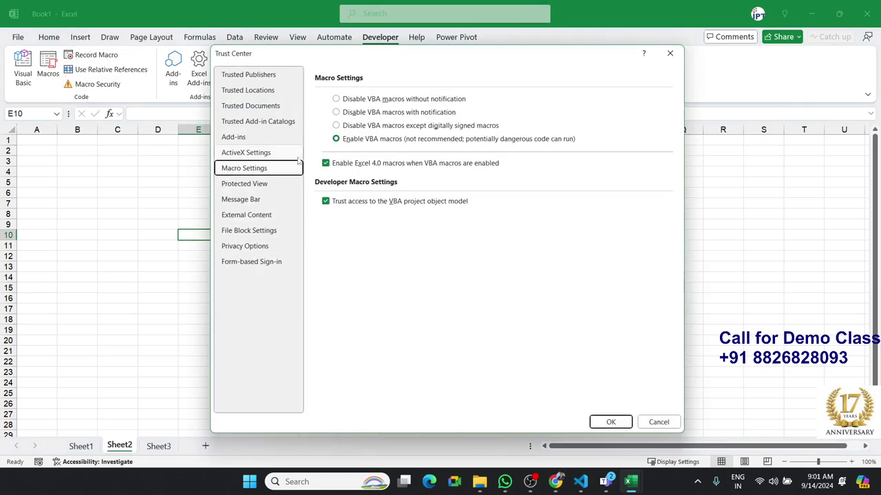
pyautogui.click(348, 116)
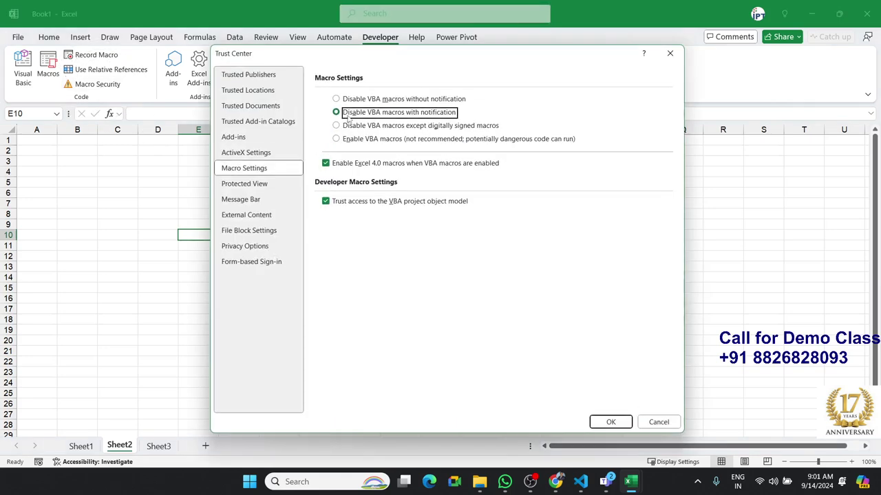
pyautogui.click(346, 140)
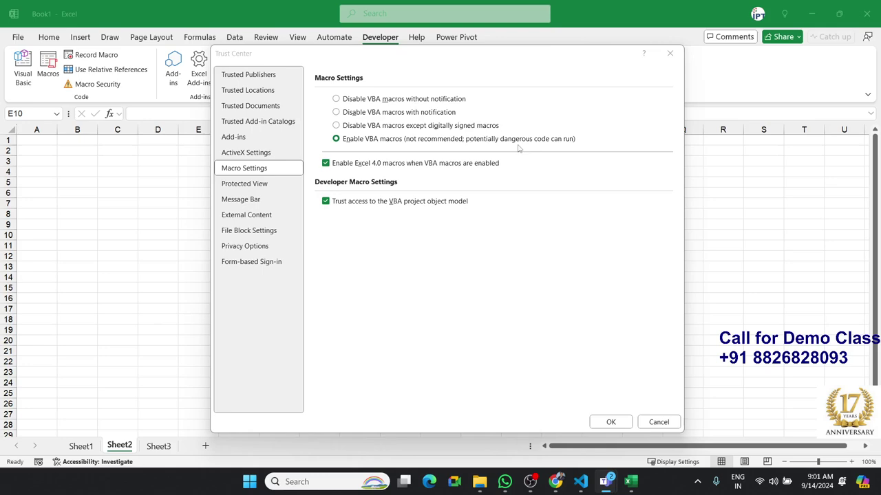
pyautogui.click(650, 421)
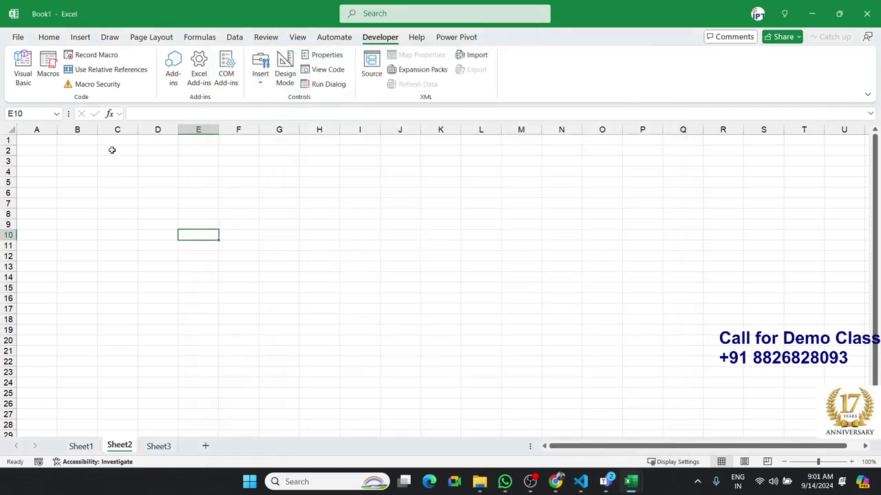
pyautogui.click(95, 85)
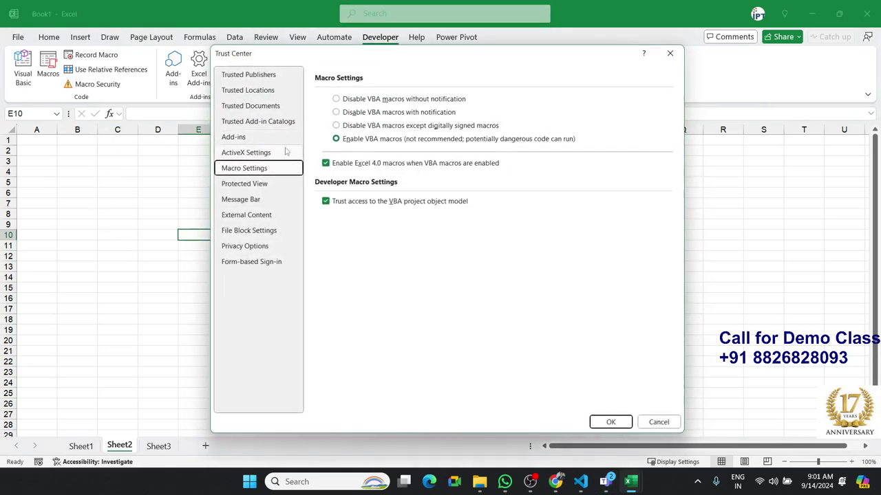
pyautogui.click(345, 150)
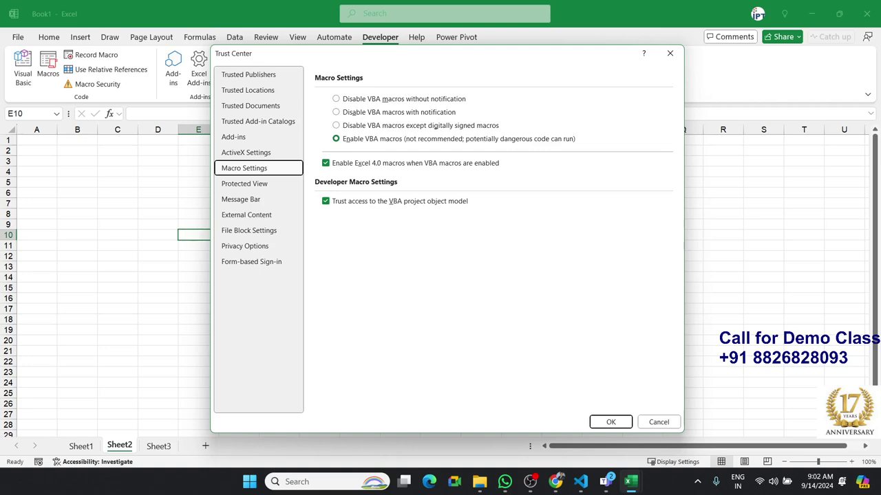
pyautogui.hotkey('alt', 'Tab')
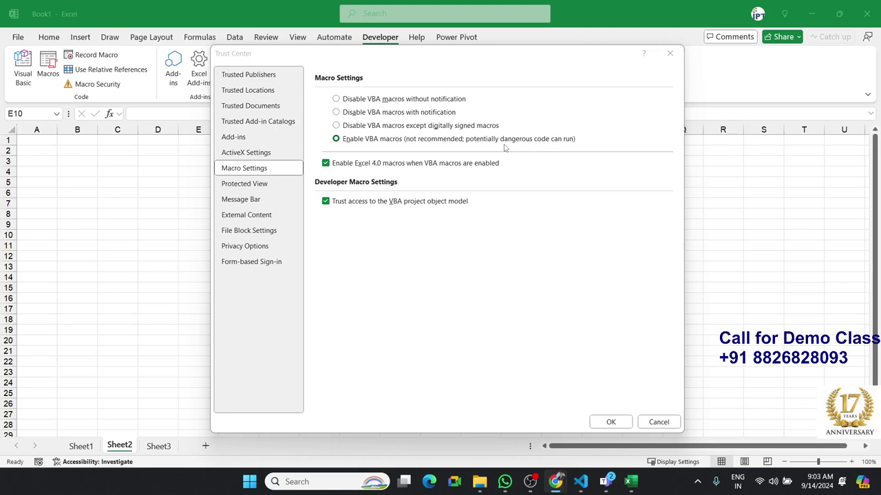
pyautogui.click(504, 145)
# Close the macro security settings, then enter .xlsx in B3 and Data in C3.
pyautogui.click(659, 422)
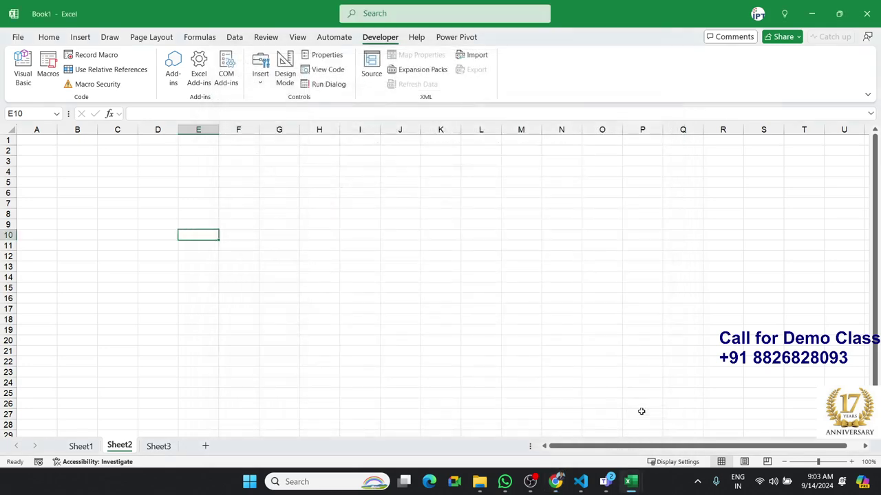
pyautogui.scroll(4, 336, 354)
pyautogui.scroll(5, 341, 350)
pyautogui.scroll(-1, 340, 351)
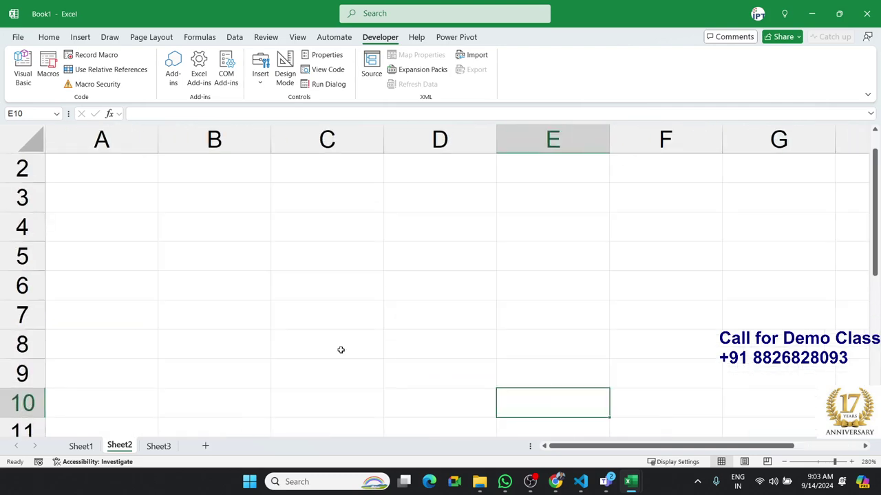
pyautogui.click(256, 196)
pyautogui.scroll(3, 253, 198)
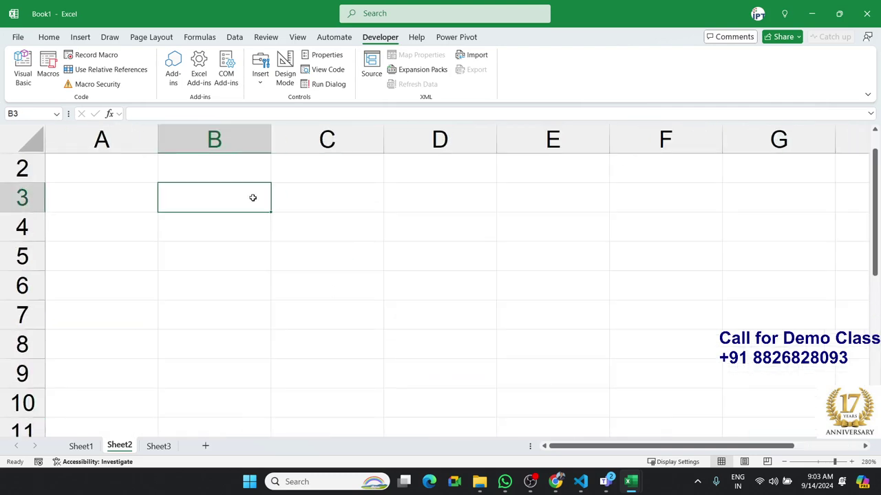
pyautogui.write('.xl')
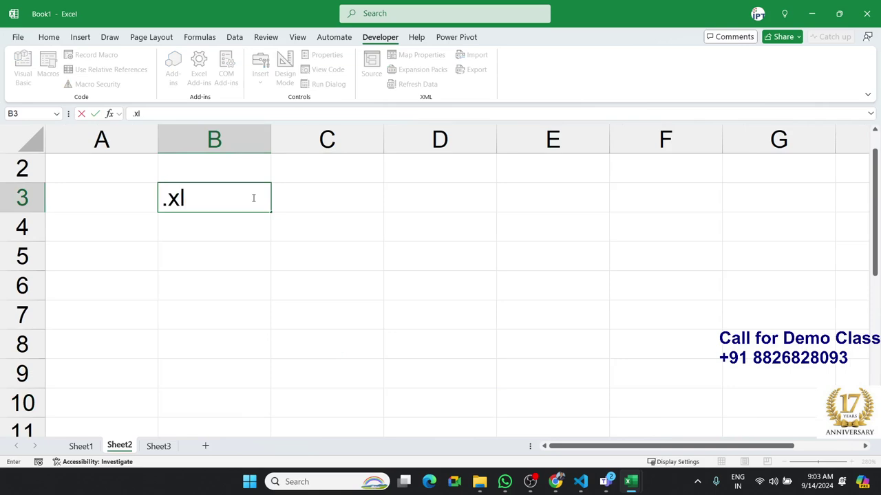
pyautogui.write('sx')
pyautogui.press('Return')
pyautogui.click(253, 198)
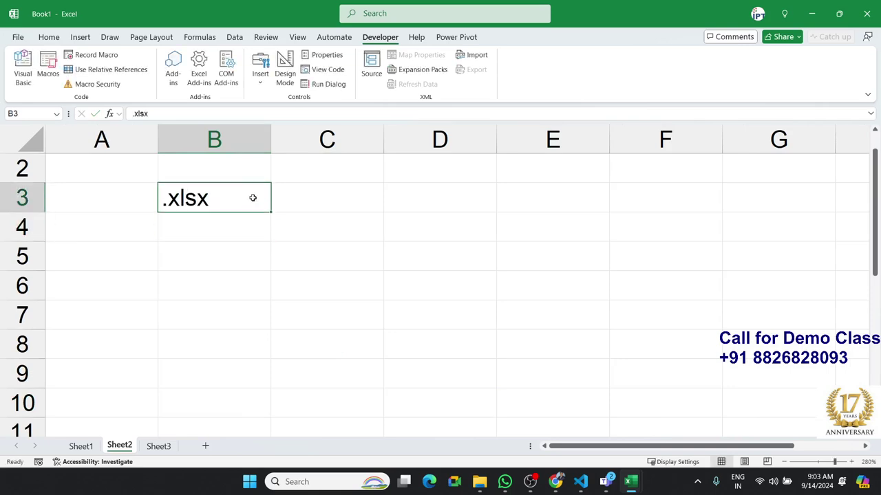
pyautogui.press('Tab')
pyautogui.write('Data')
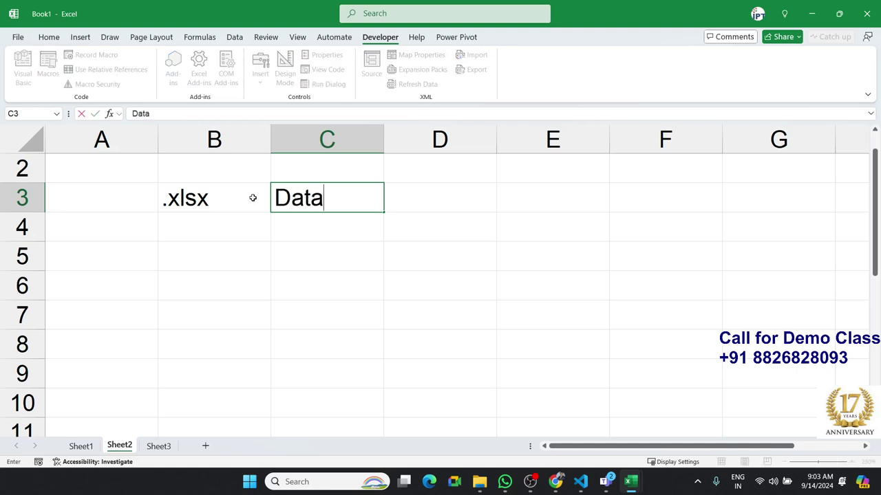
pyautogui.press('Return')
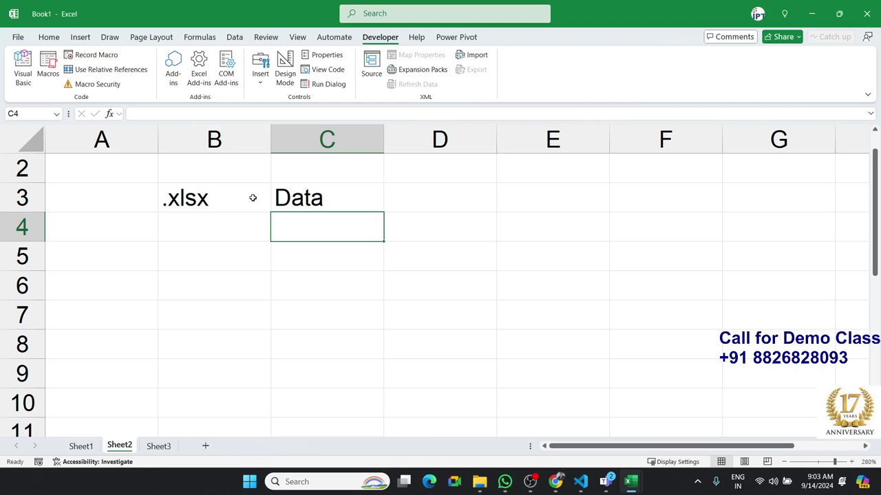
# Enter .xlsm in cell B4 and .xls in cell B5.
pyautogui.press('Left')
pyautogui.write('.')
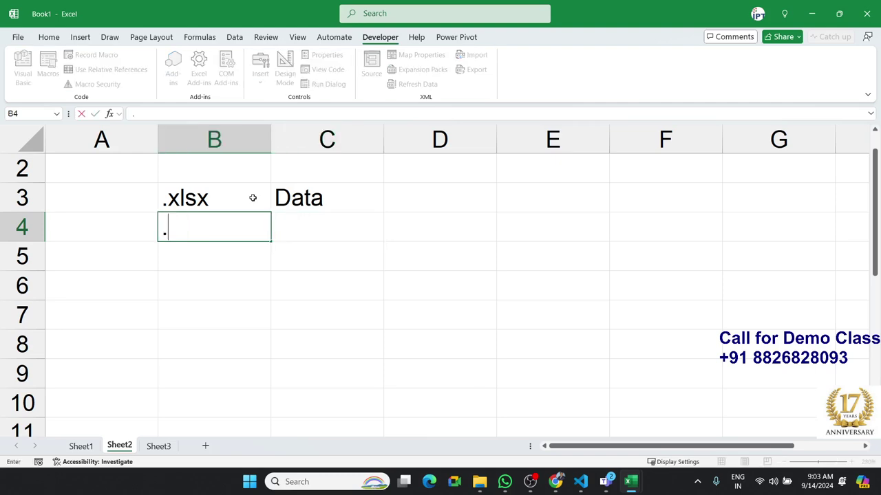
pyautogui.write('xsl')
pyautogui.write('xsx')
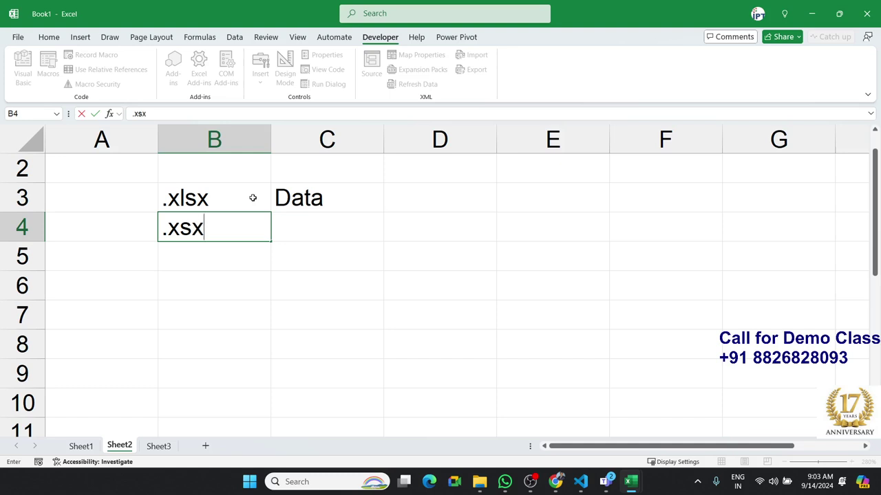
pyautogui.press('BackSpace')
pyautogui.press('BackSpace')
pyautogui.write('ls')
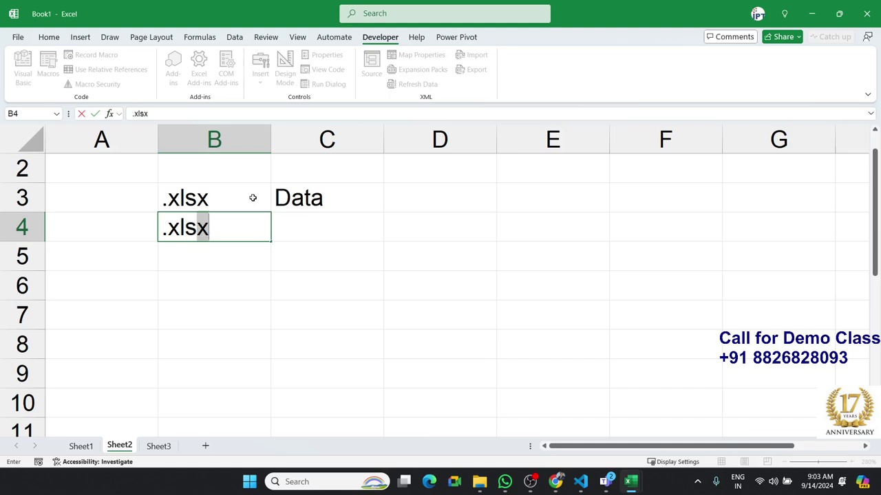
pyautogui.write(',')
pyautogui.press('BackSpace')
pyautogui.write('m')
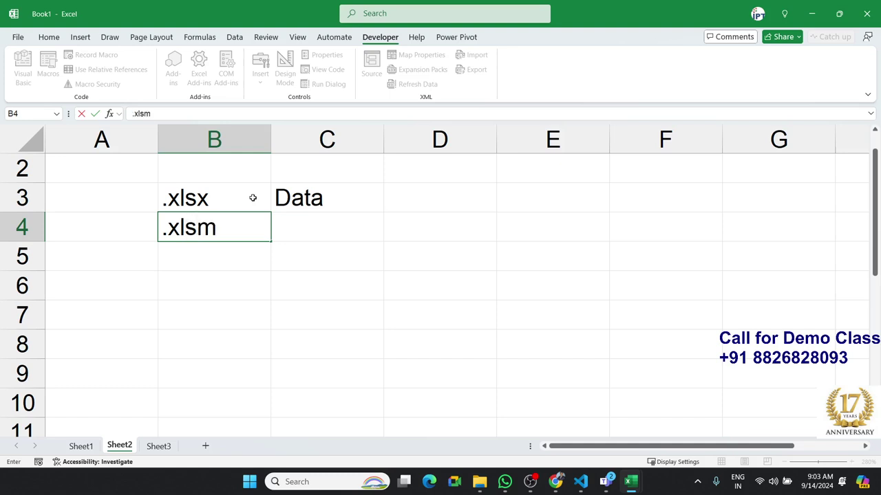
pyautogui.press('Return')
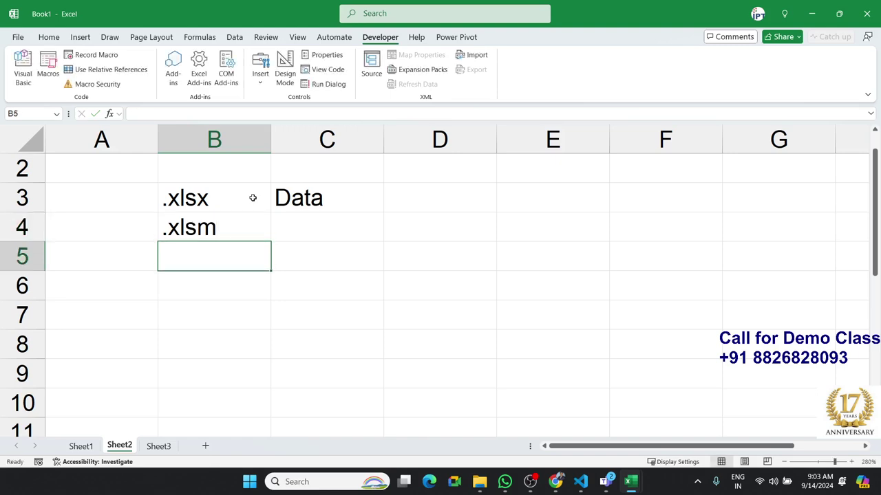
pyautogui.press('Up')
pyautogui.press('Down')
pyautogui.write('.x')
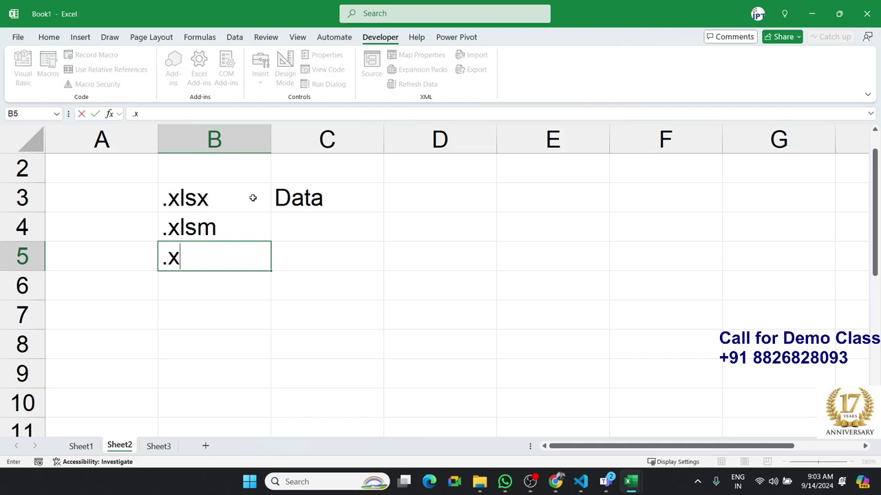
pyautogui.write('ls')
pyautogui.press('Up')
# Merge and center C4:C5 and label it Data.
pyautogui.press('Right')
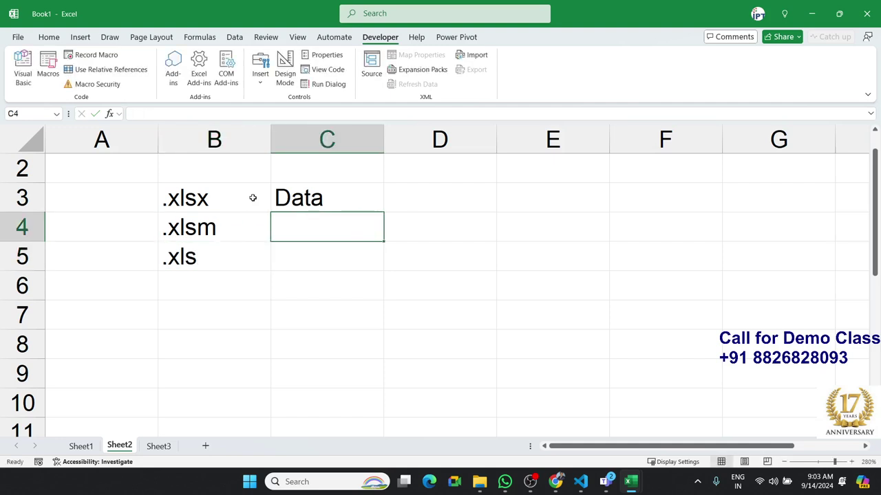
pyautogui.hotkey('shift', 'Down')
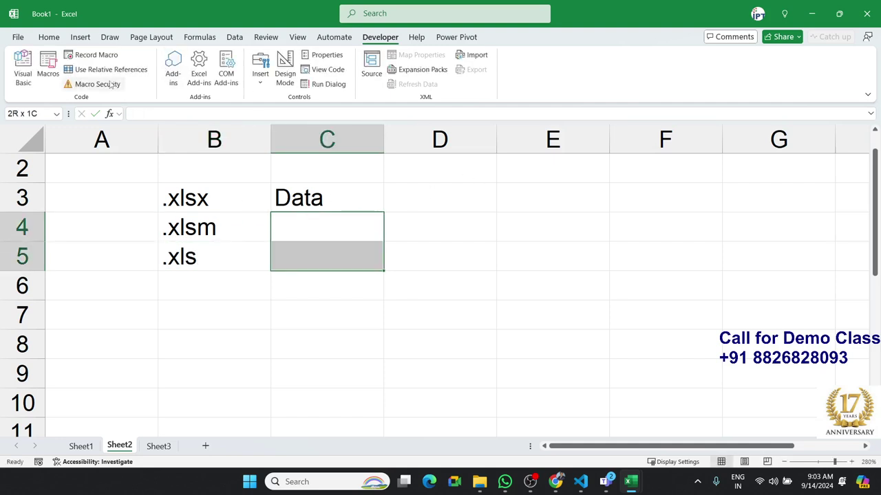
pyautogui.click(56, 39)
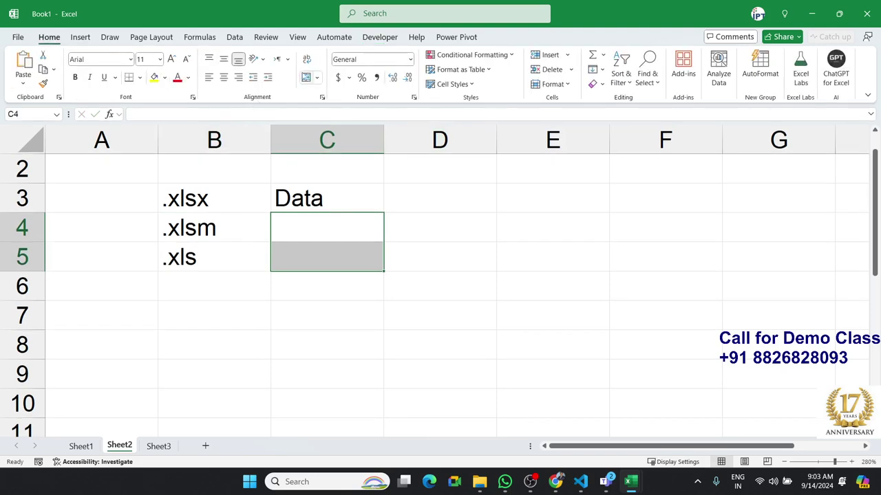
pyautogui.click(306, 77)
pyautogui.write('Data')
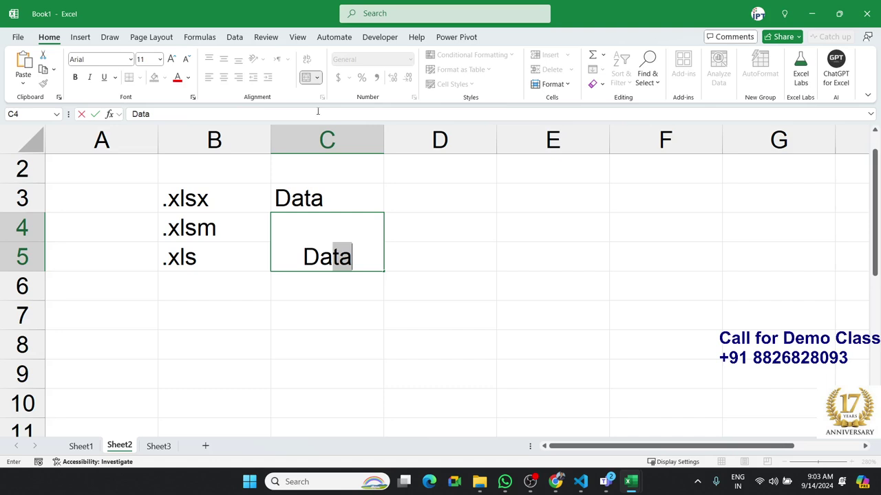
pyautogui.press('Tab')
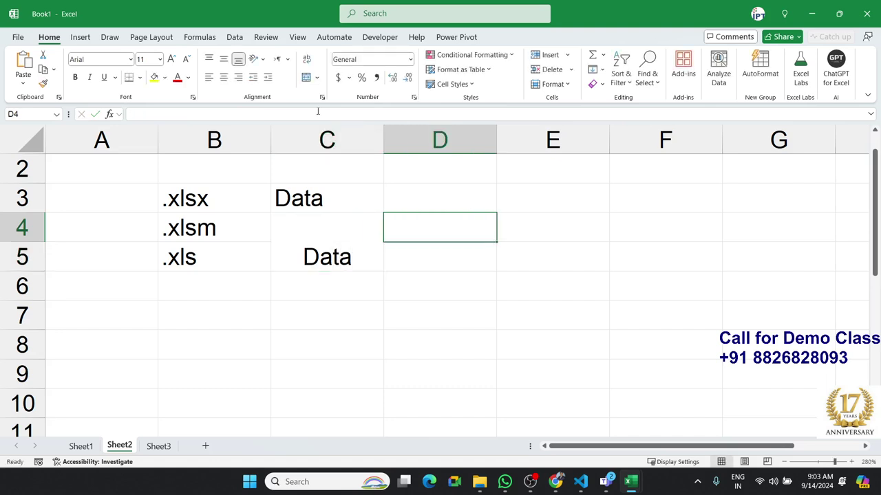
# Merge and center D4:D5 and label it Code.
pyautogui.hotkey('shift', 'Down')
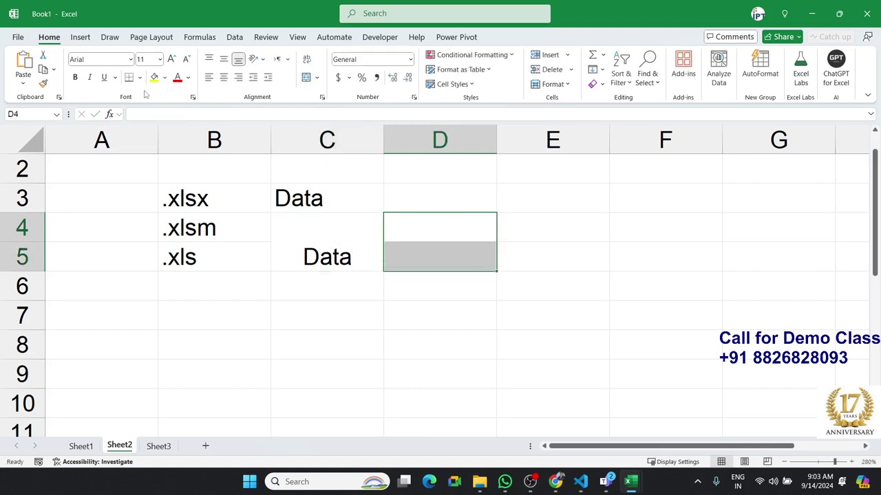
pyautogui.click(305, 79)
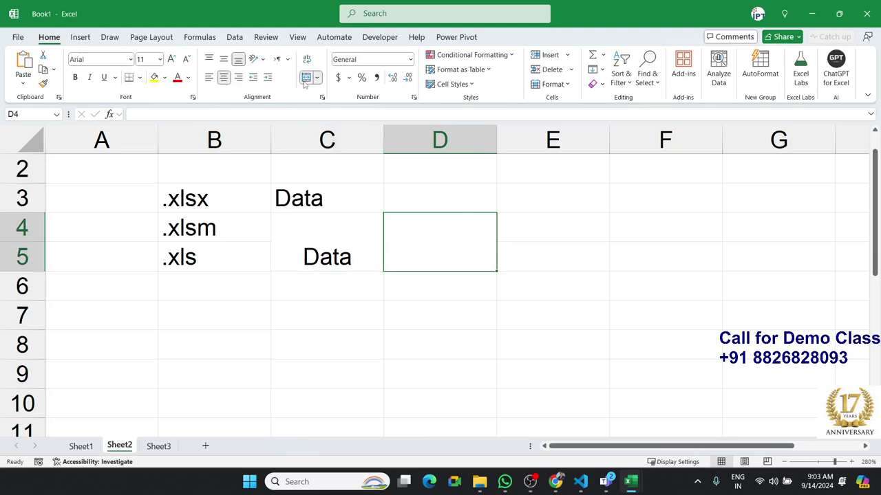
pyautogui.write('Co')
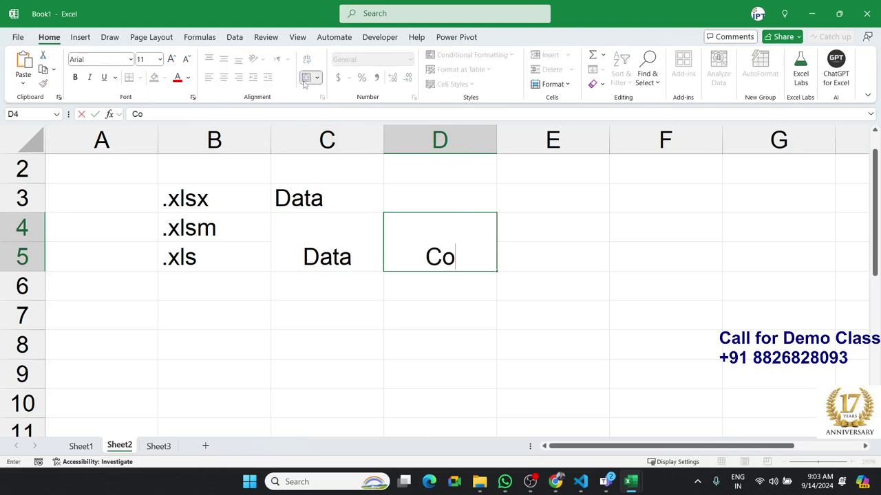
pyautogui.write('de')
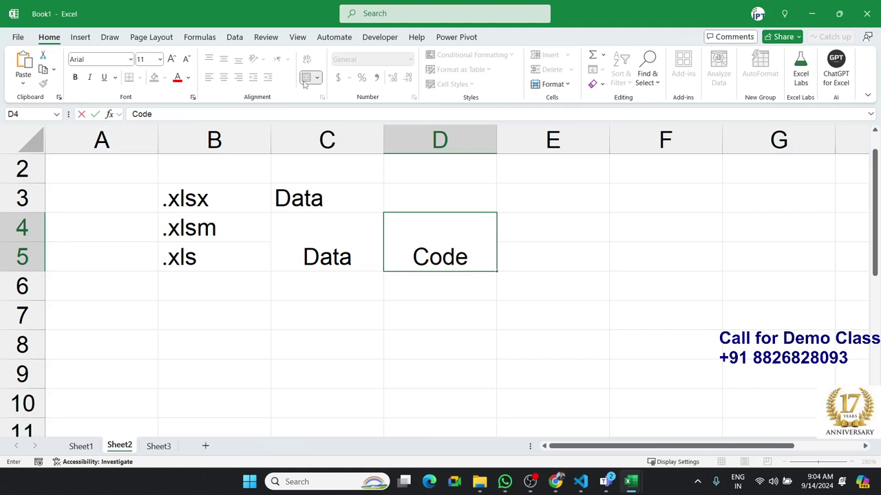
pyautogui.press('Return')
pyautogui.press('Left')
pyautogui.press('Left')
pyautogui.press('Left')
pyautogui.press('Up')
pyautogui.press('Right')
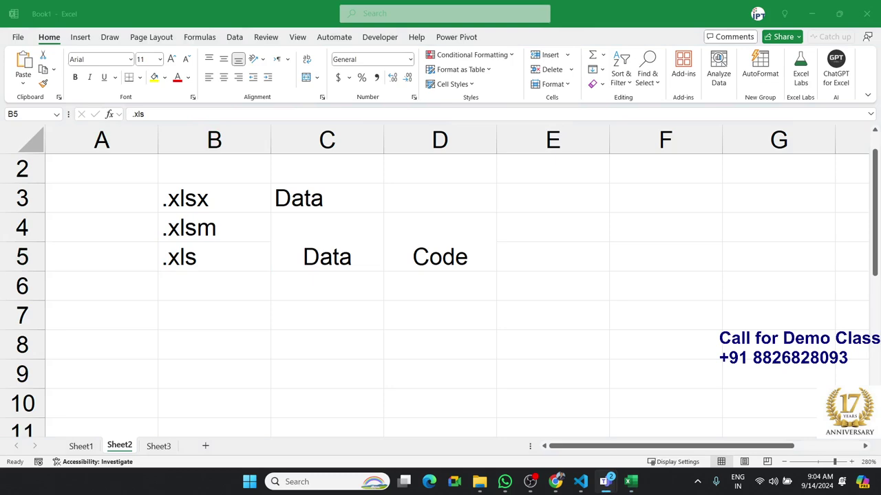
pyautogui.click(255, 264)
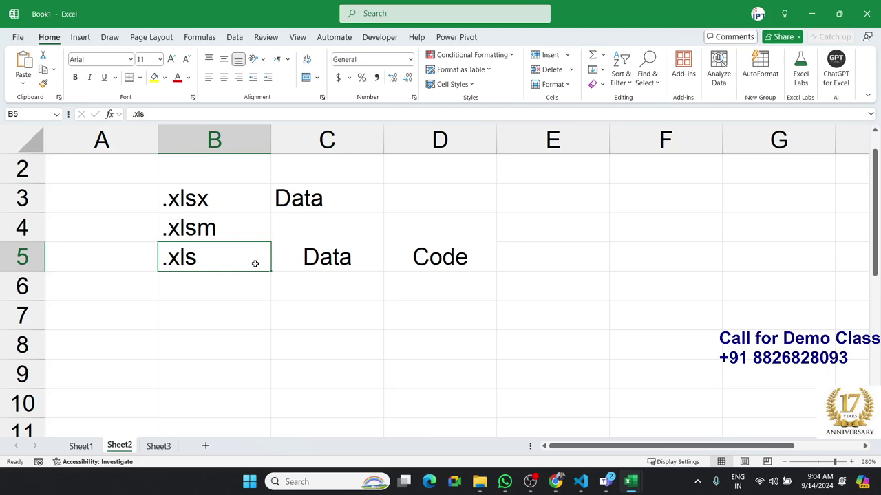
pyautogui.click(319, 291)
pyautogui.click(375, 40)
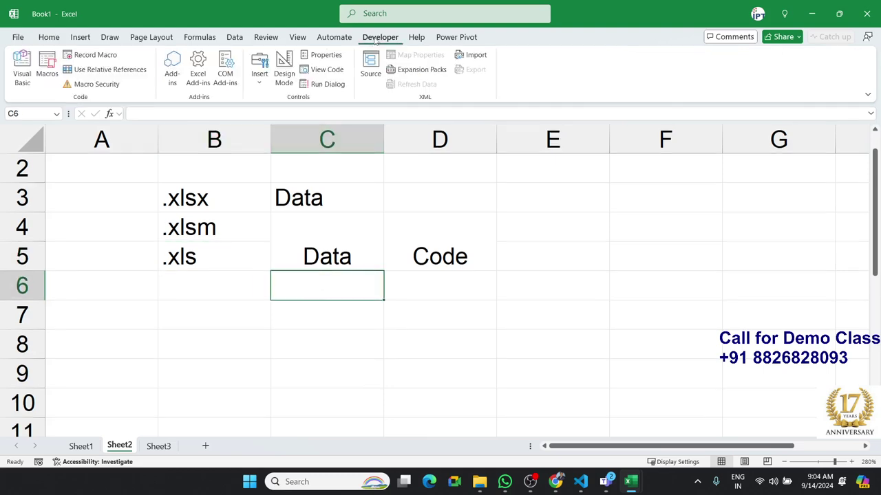
pyautogui.click(96, 84)
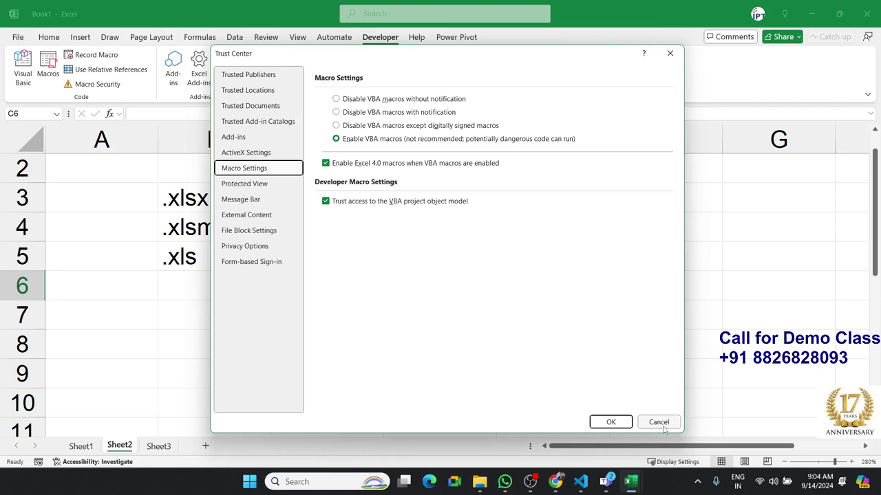
pyautogui.click(663, 427)
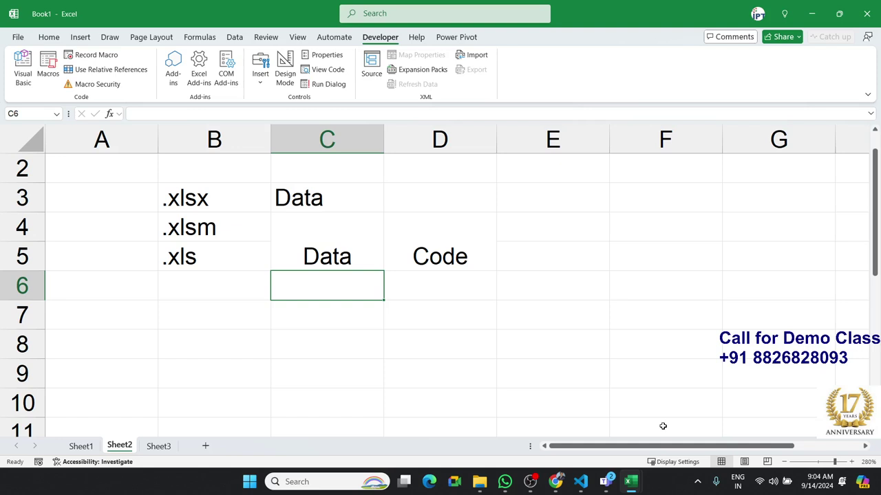
pyautogui.press('Left')
# Type .xlsa into cell B6 and Code into cell D6.
pyautogui.write('.')
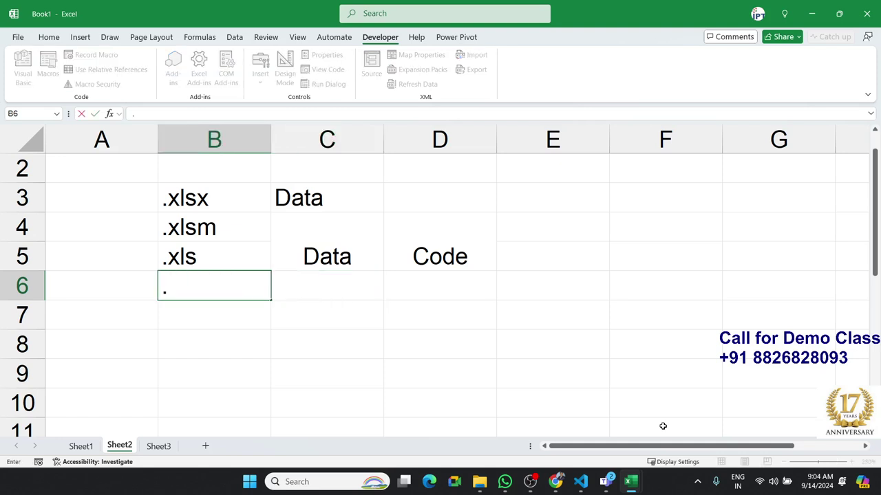
pyautogui.write('xlsa')
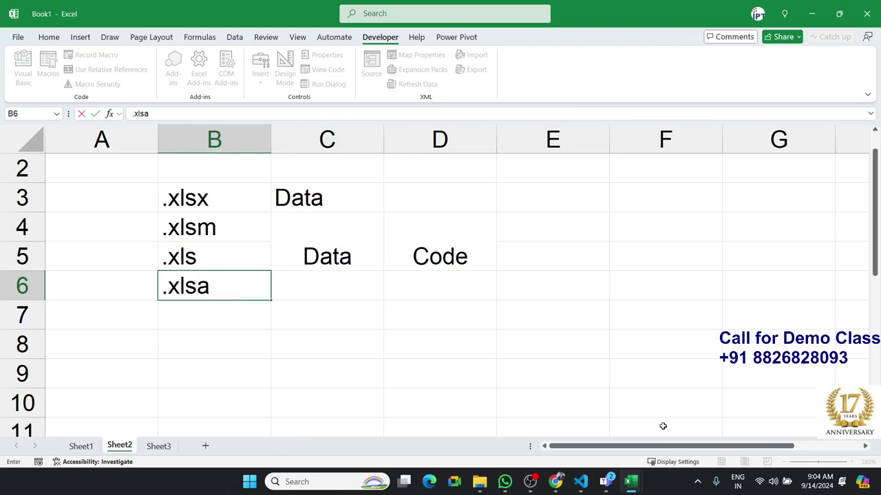
pyautogui.press('Right')
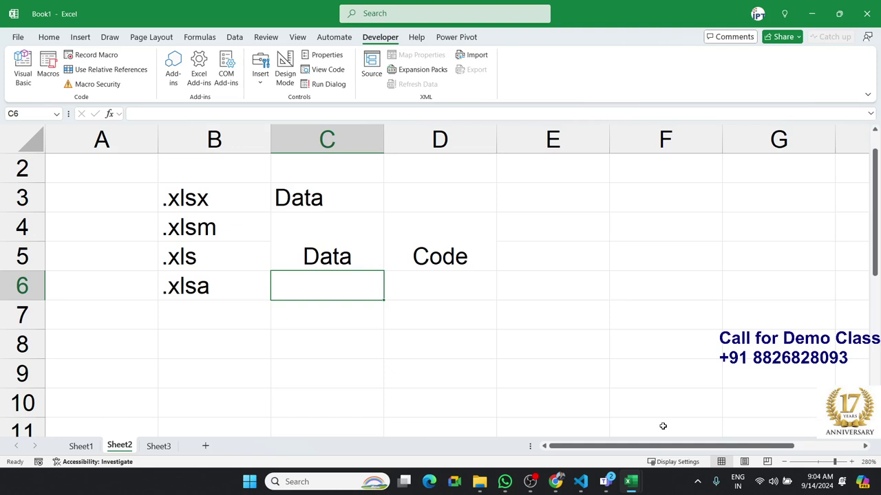
pyautogui.press('Right')
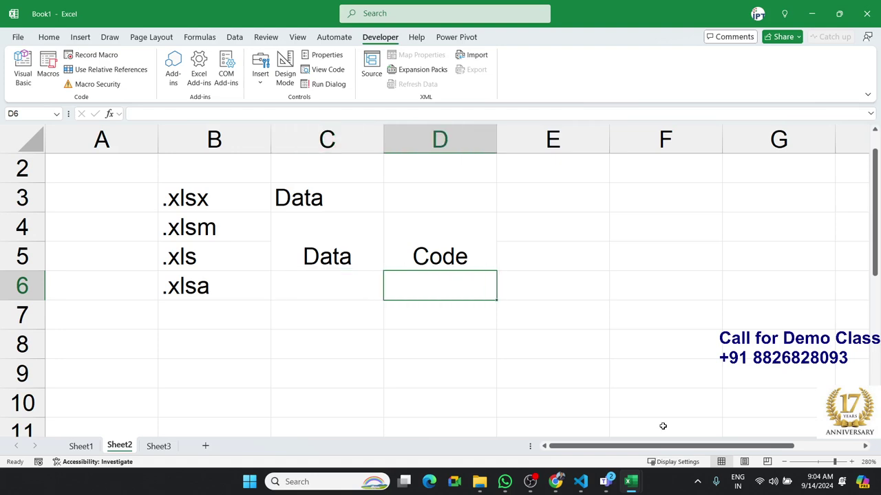
pyautogui.write('Code')
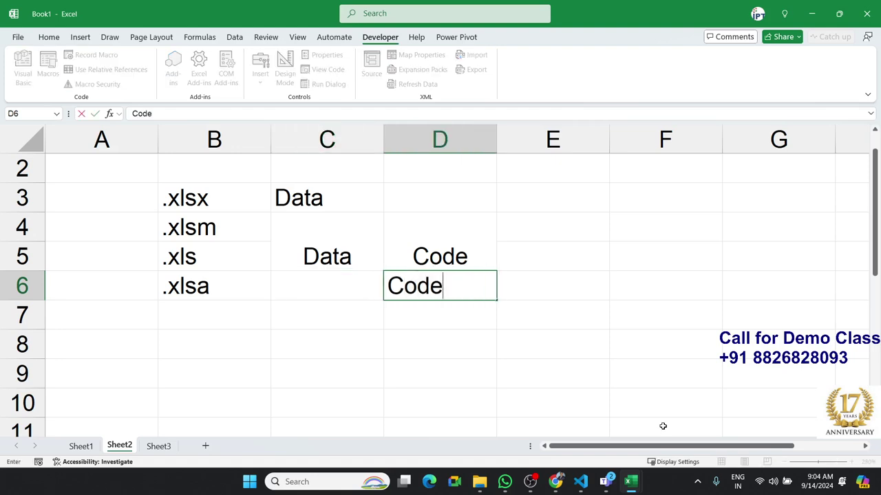
pyautogui.press('Return')
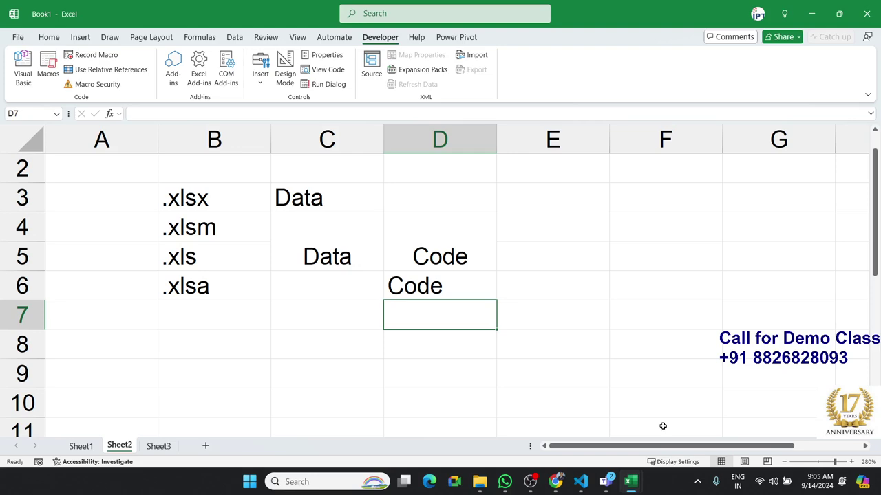
pyautogui.click(95, 84)
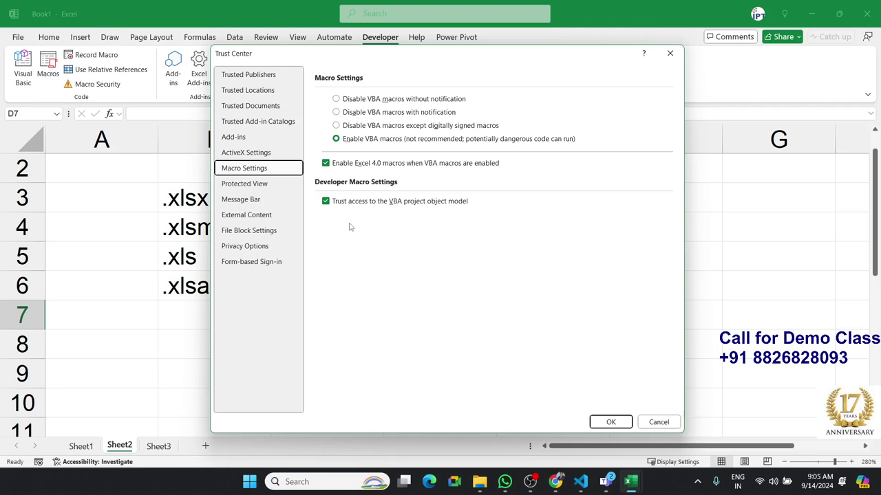
pyautogui.press('Return')
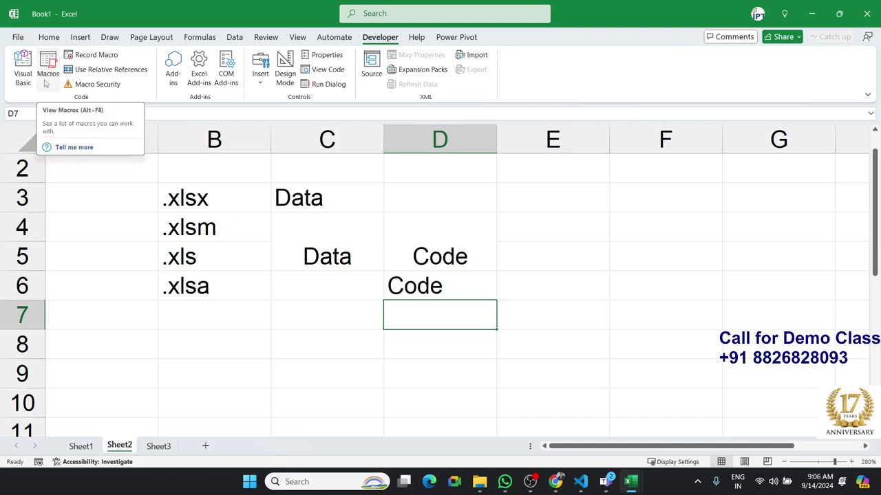
# In Save As, choose Excel Macro-Enabled Workbook as the file type, then cancel without saving.
pyautogui.click(18, 39)
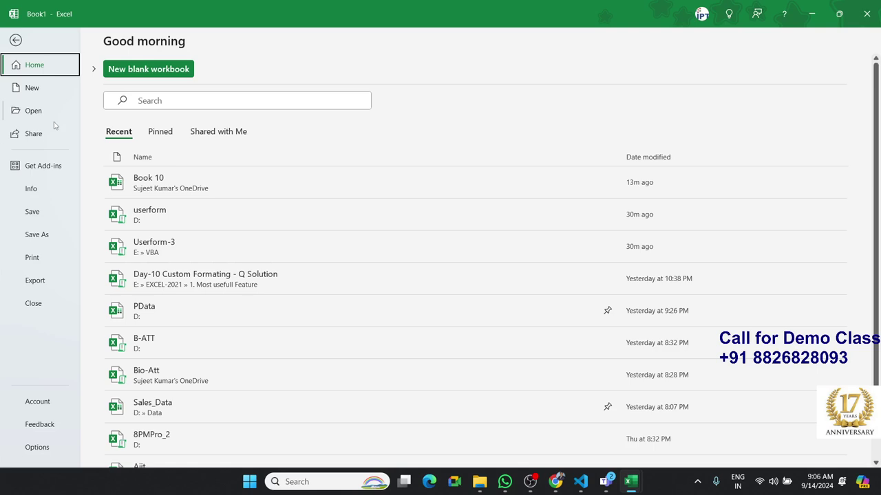
pyautogui.moveTo(276, 182)
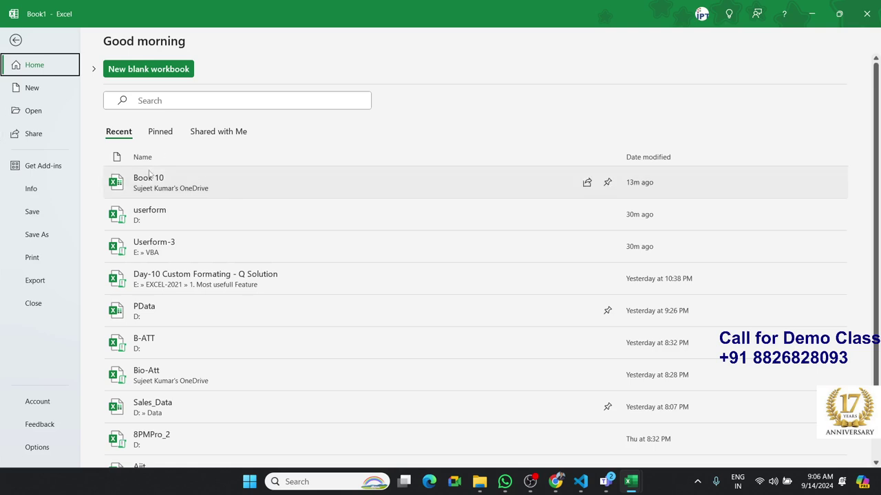
pyautogui.click(36, 235)
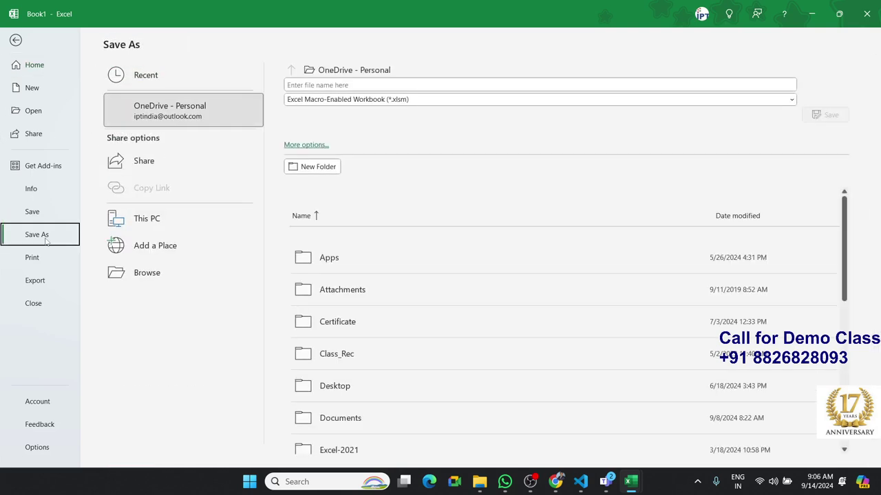
pyautogui.click(133, 273)
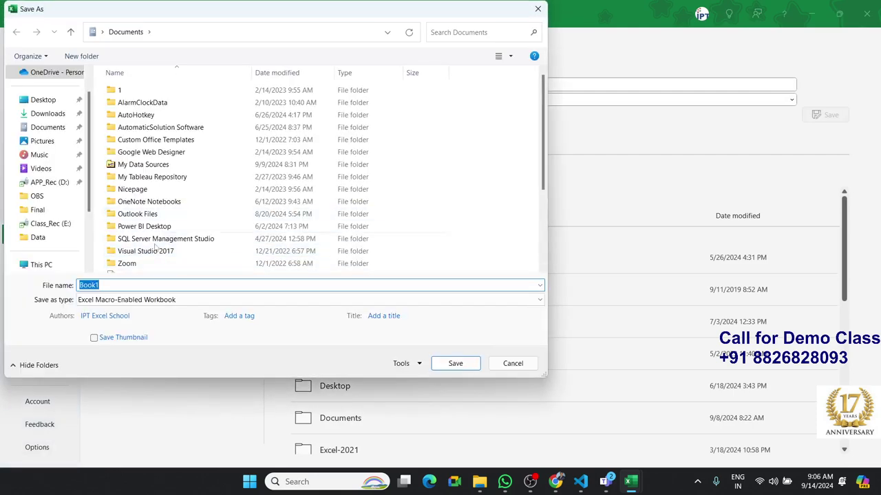
pyautogui.click(136, 300)
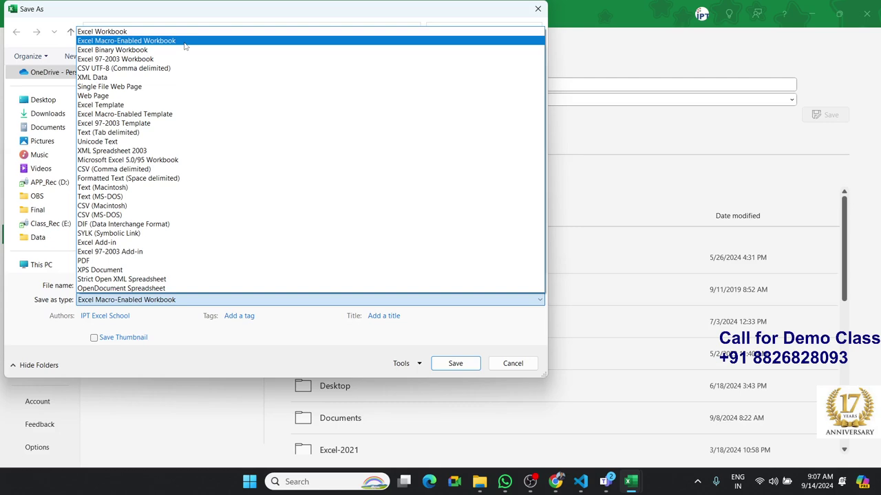
pyautogui.press('Up')
pyautogui.click(184, 45)
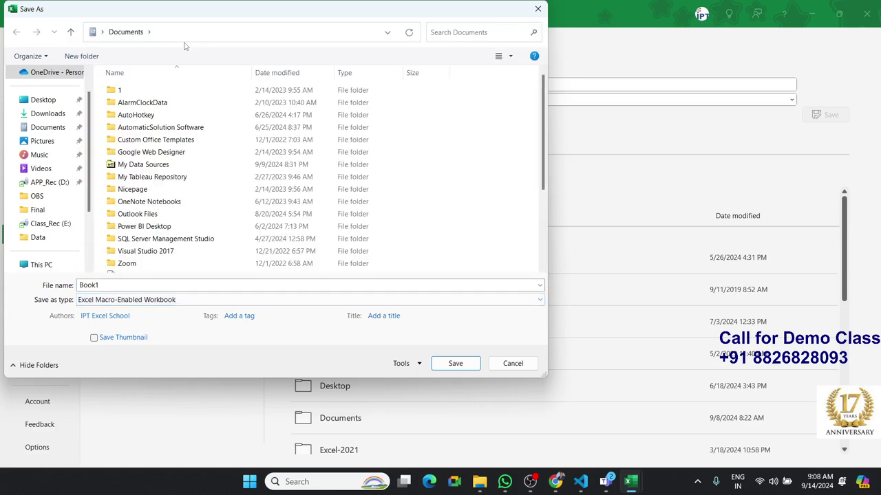
pyautogui.press('Escape')
pyautogui.press('Escape')
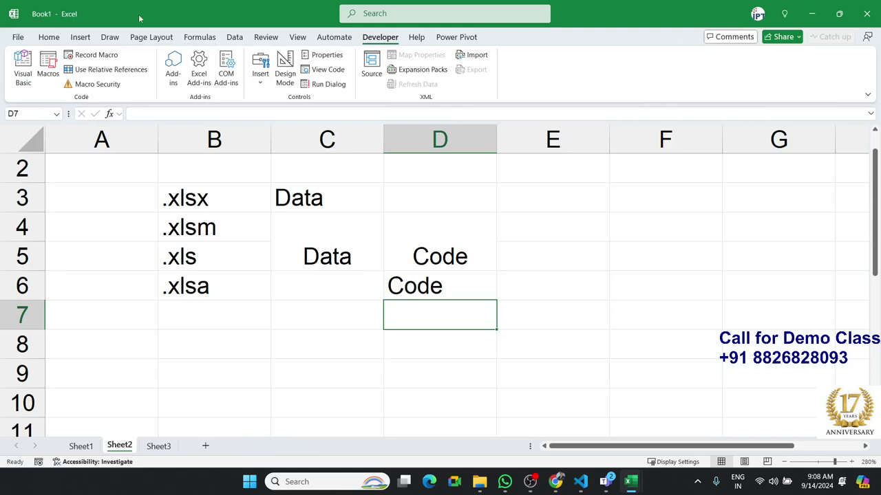
pyautogui.click(31, 80)
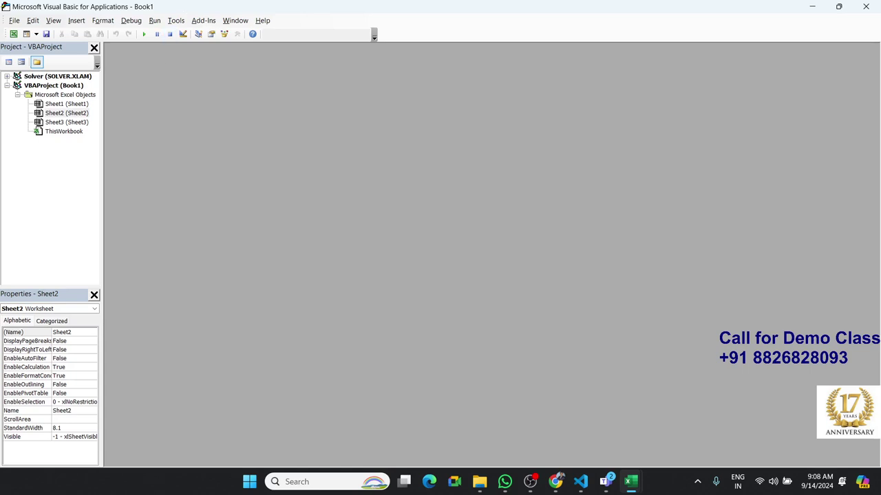
pyautogui.hotkey('alt', 'Tab')
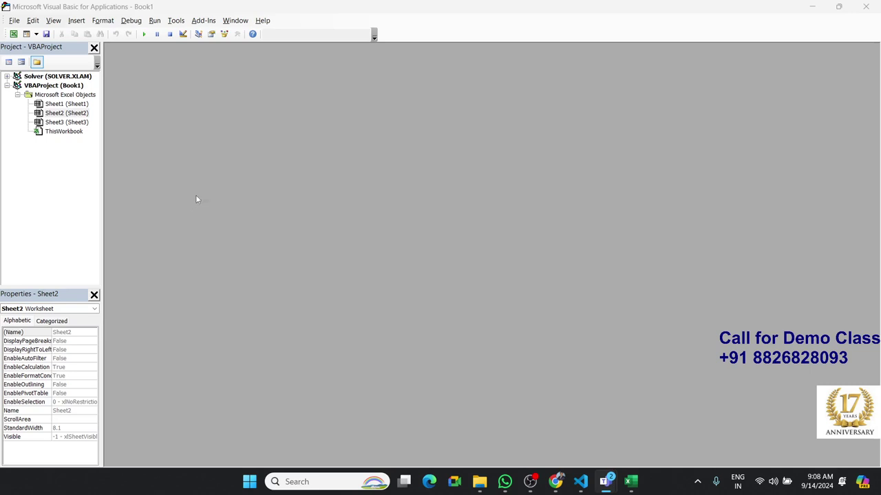
pyautogui.hotkey('alt', 'Tab')
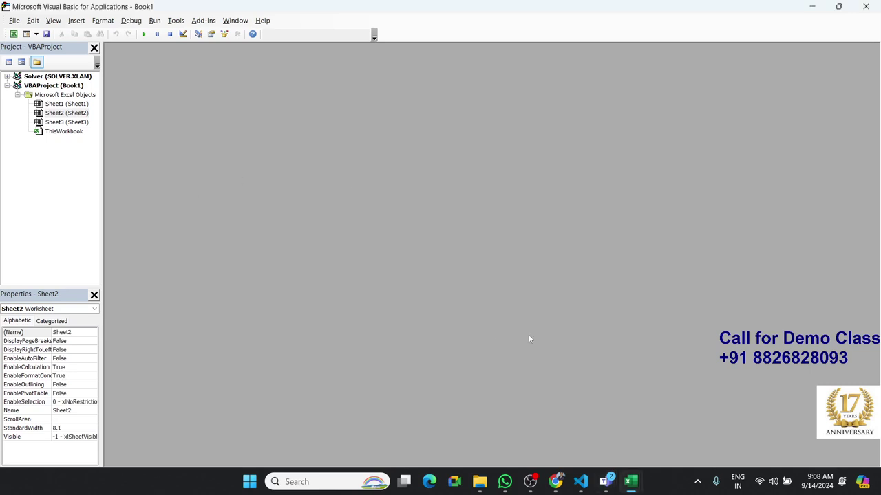
pyautogui.moveTo(631, 481)
pyautogui.click(595, 449)
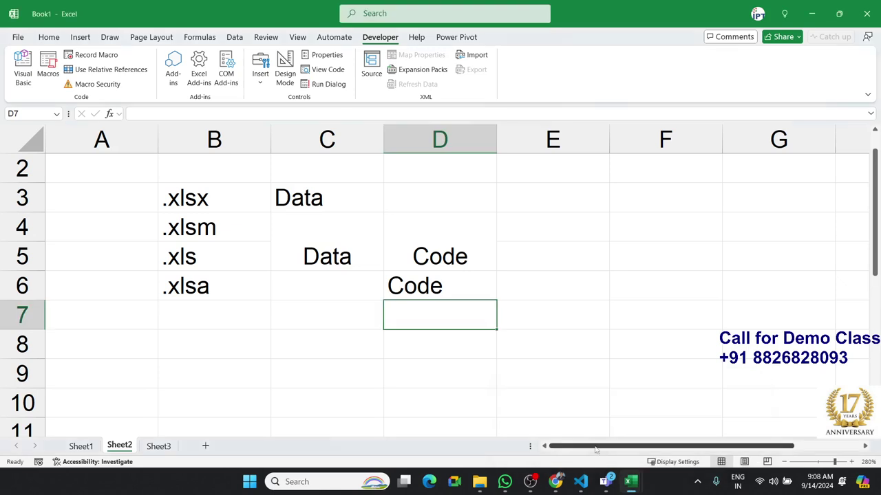
# Undo the accidental paste in D9 and create a new blank workbook, Book3.
pyautogui.click(491, 369)
pyautogui.write('https://youtu.be/z2TLPLYLoyw')
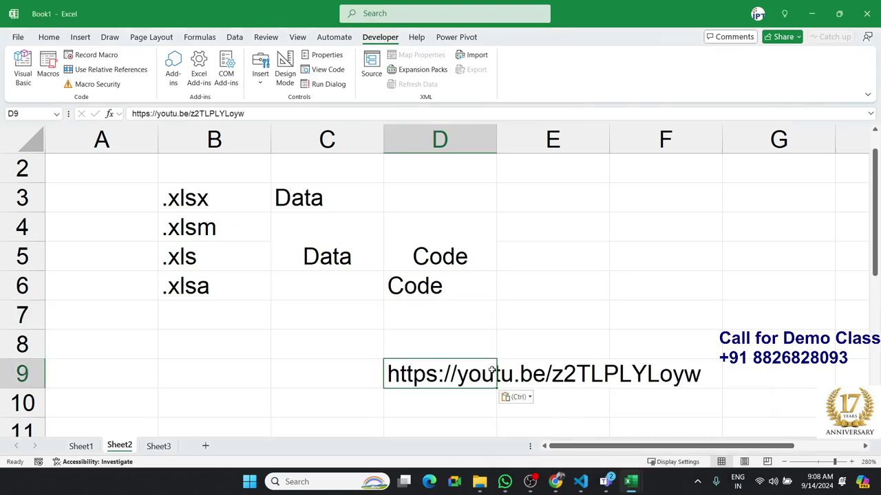
pyautogui.click(488, 321)
pyautogui.hotkey('ctrl', 'z')
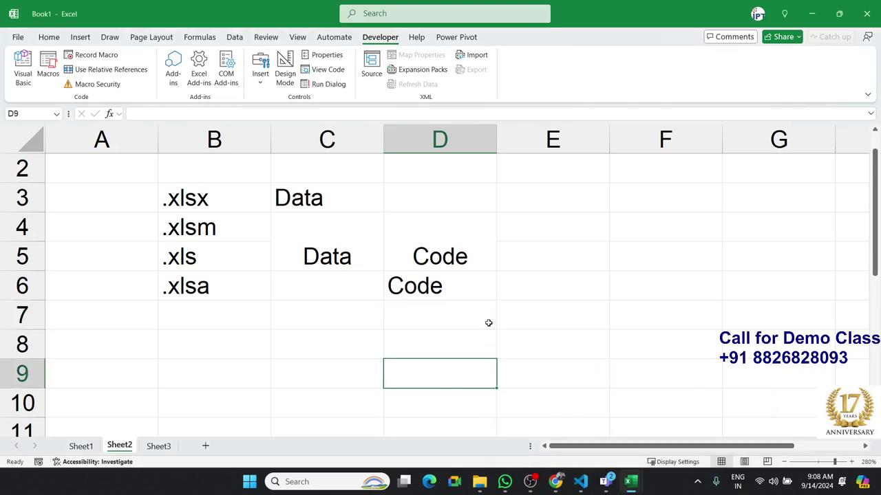
pyautogui.hotkey('ctrl', 'n')
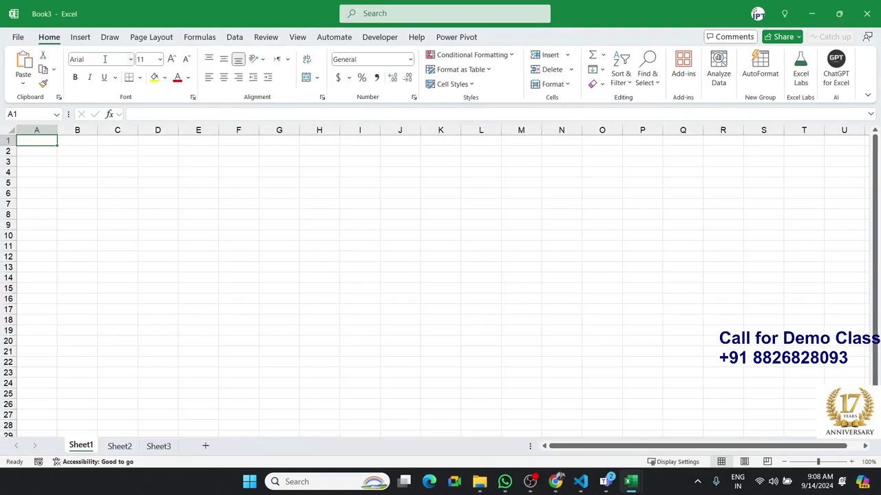
pyautogui.hotkey('ctrl', 'w')
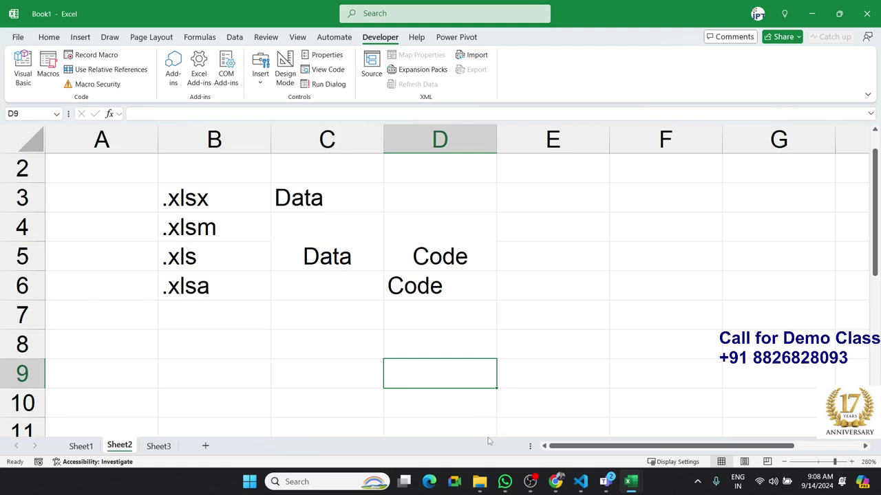
# Expand the Book1 and Book3 projects in the VBA editor, then return to Excel's Sheet1.
pyautogui.moveTo(629, 481)
pyautogui.click(629, 415)
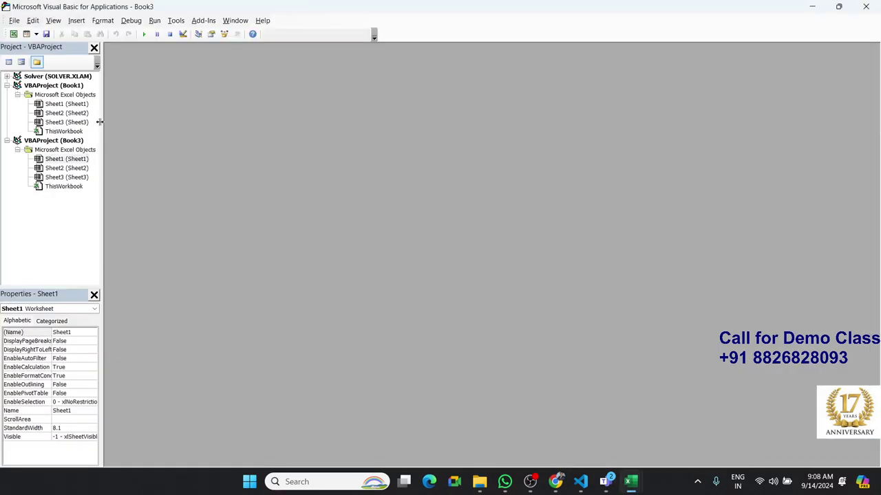
pyautogui.click(6, 141)
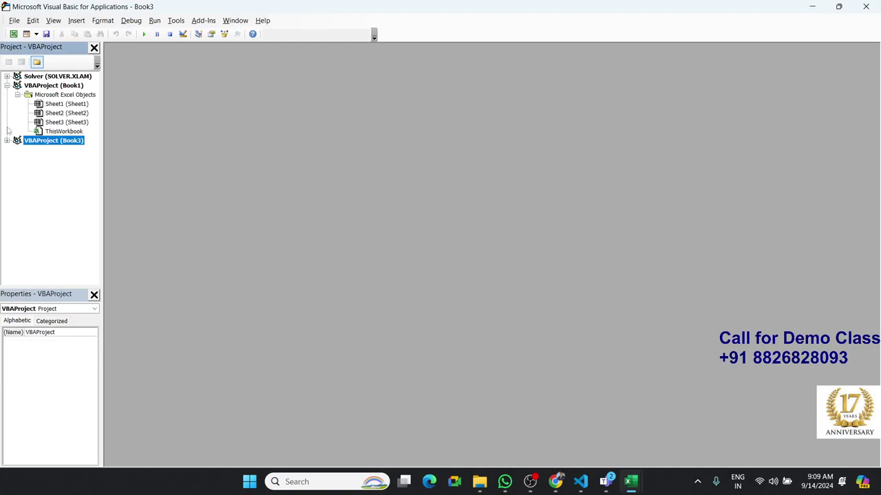
pyautogui.click(7, 86)
pyautogui.click(7, 86)
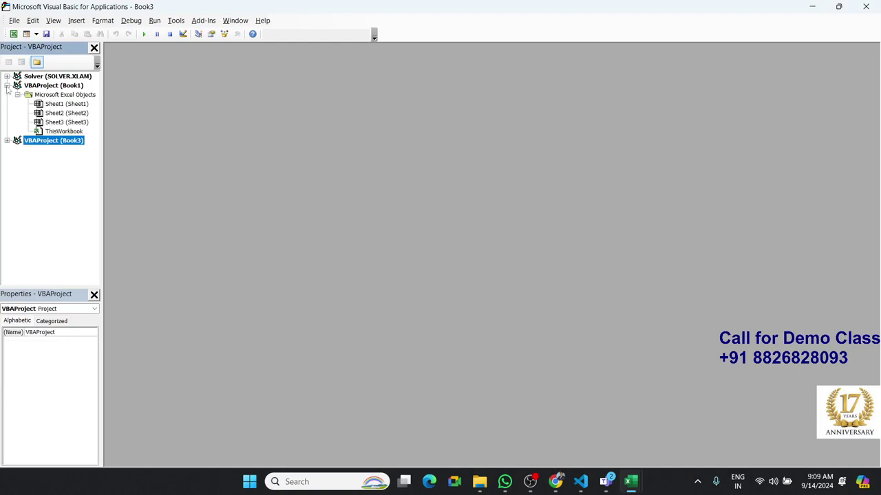
pyautogui.click(7, 141)
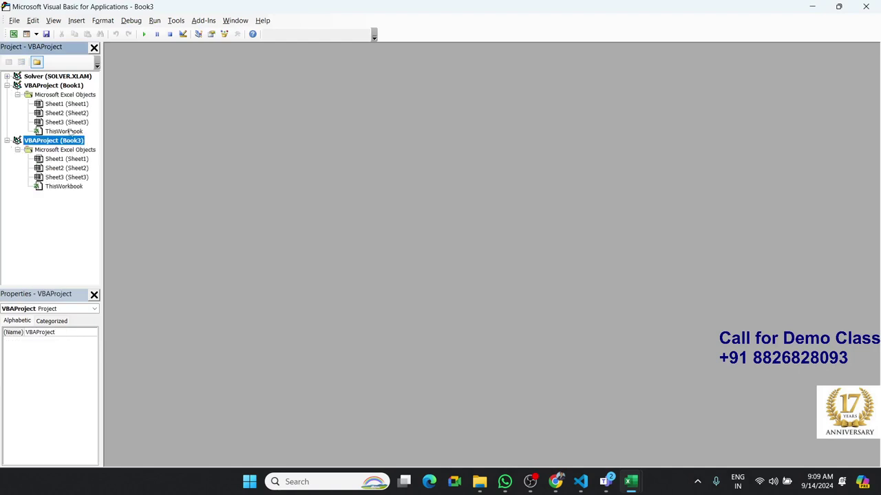
pyautogui.hotkey('alt', 'F11')
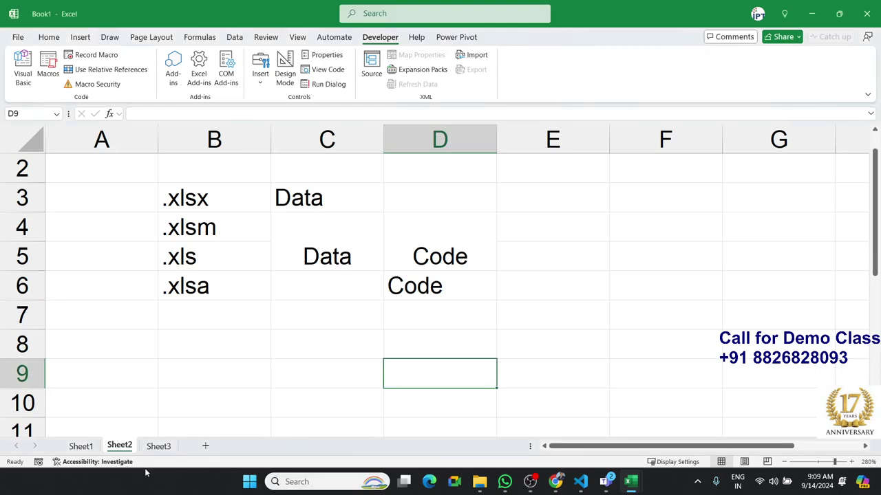
pyautogui.click(155, 447)
pyautogui.click(119, 447)
pyautogui.click(83, 447)
# Open the VBA editor and browse Sheet1, Sheet2, Sheet3 and ThisWorkbook in the project tree.
pyautogui.hotkey('alt', 'F11')
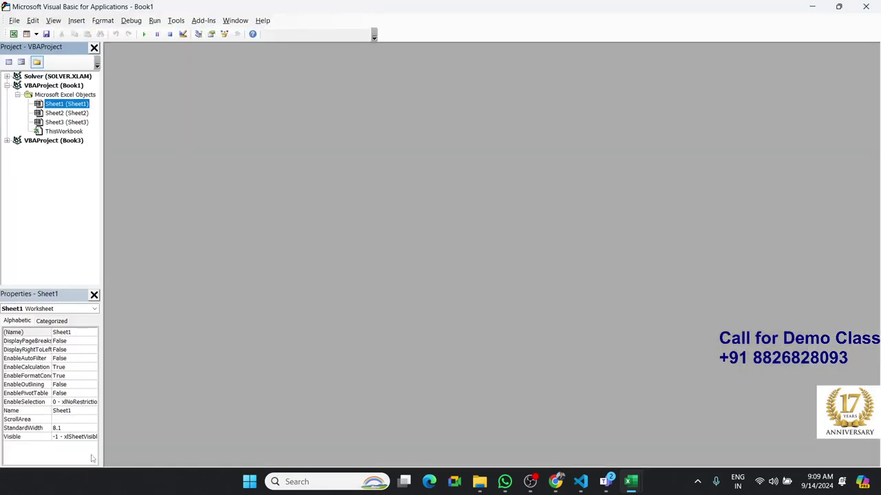
pyautogui.doubleClick(74, 104)
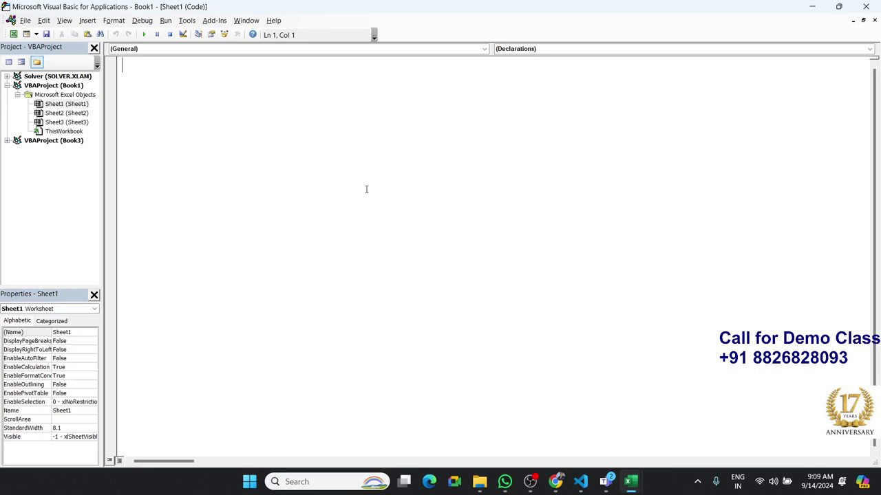
pyautogui.click(277, 127)
pyautogui.click(81, 104)
pyautogui.click(13, 298)
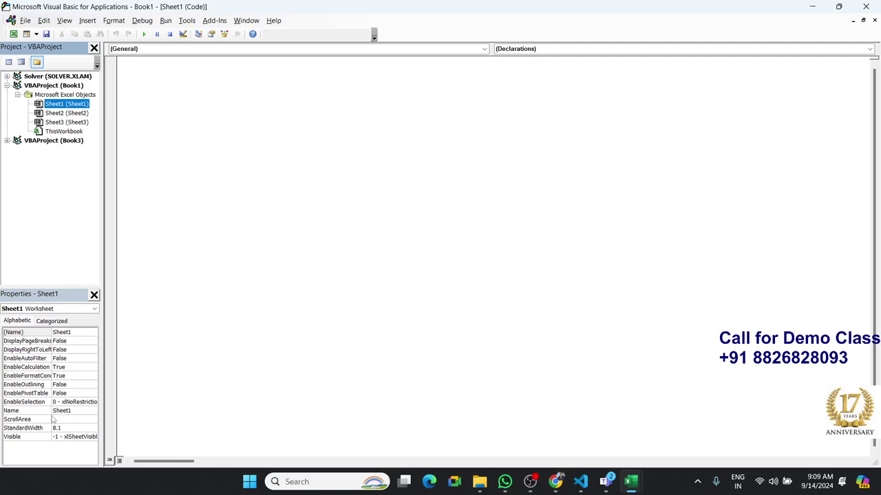
pyautogui.click(80, 113)
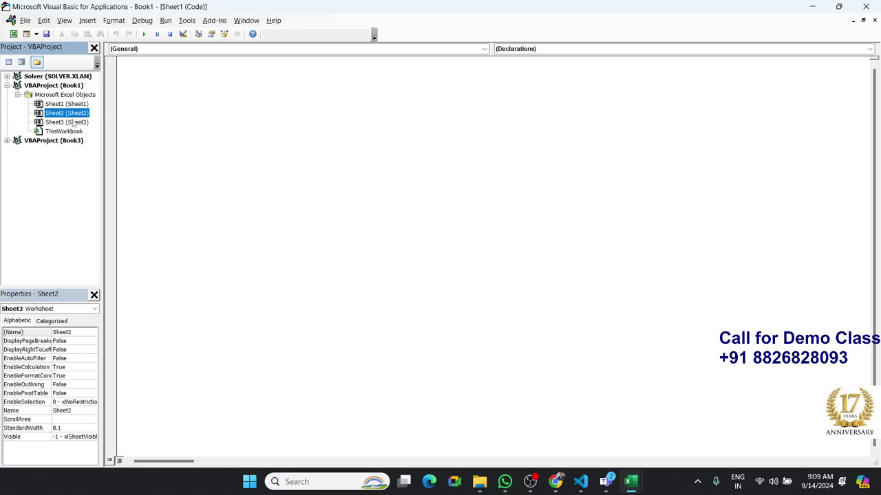
pyautogui.click(73, 123)
pyautogui.click(69, 131)
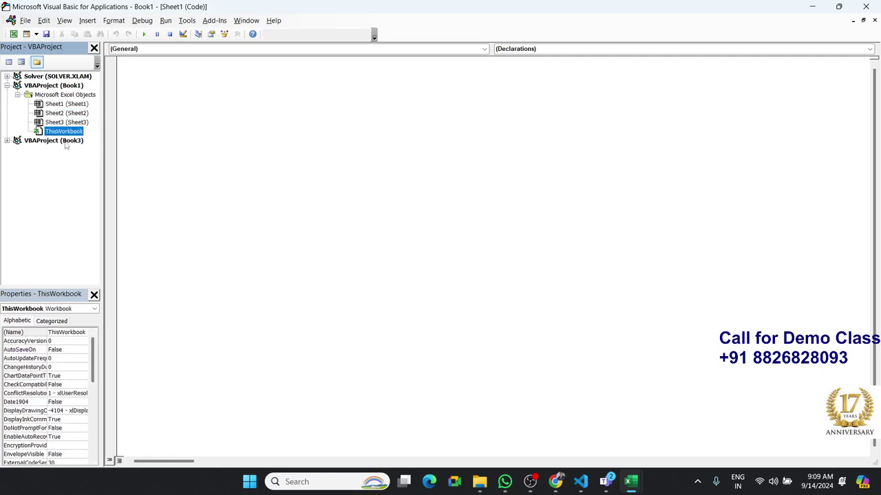
pyautogui.click(67, 104)
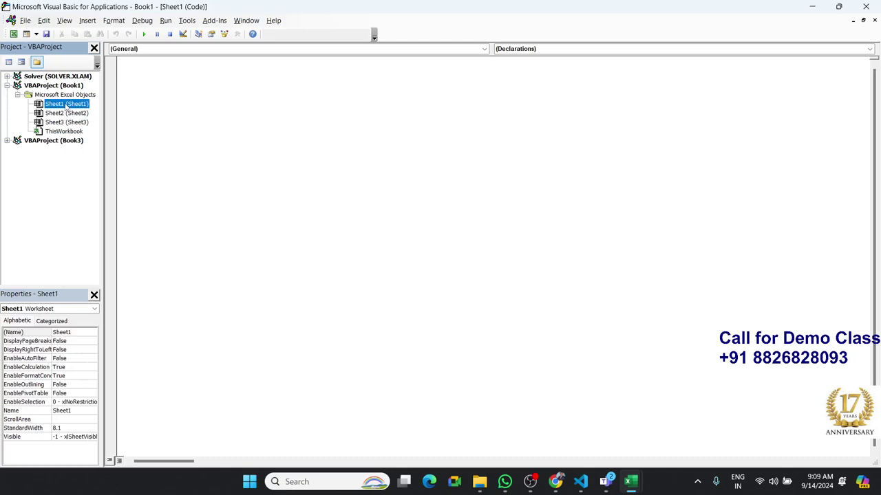
pyautogui.click(238, 116)
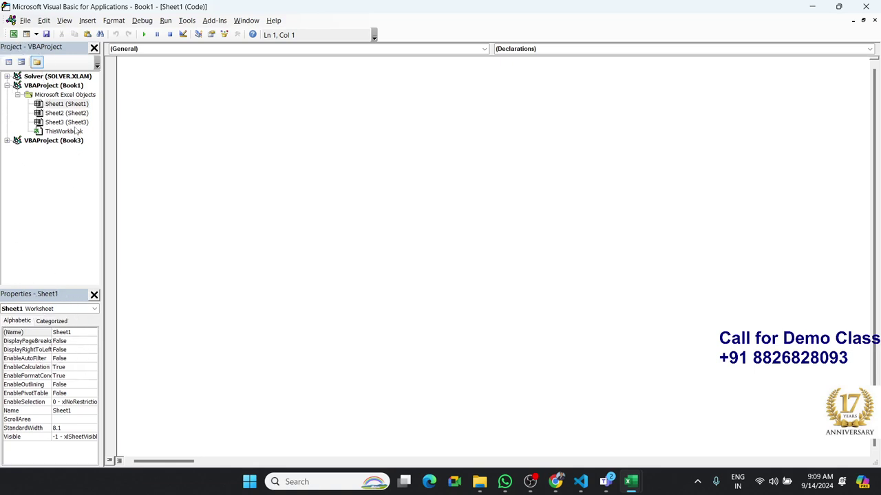
pyautogui.doubleClick(81, 104)
pyautogui.click(167, 100)
# Look through the View menu without choosing anything, then switch back to the Excel workbook.
pyautogui.click(47, 294)
pyautogui.click(65, 21)
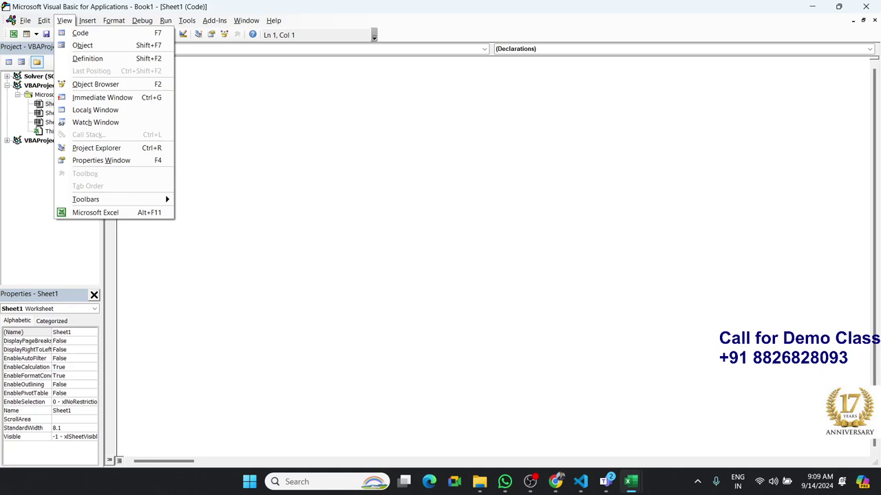
pyautogui.click(186, 246)
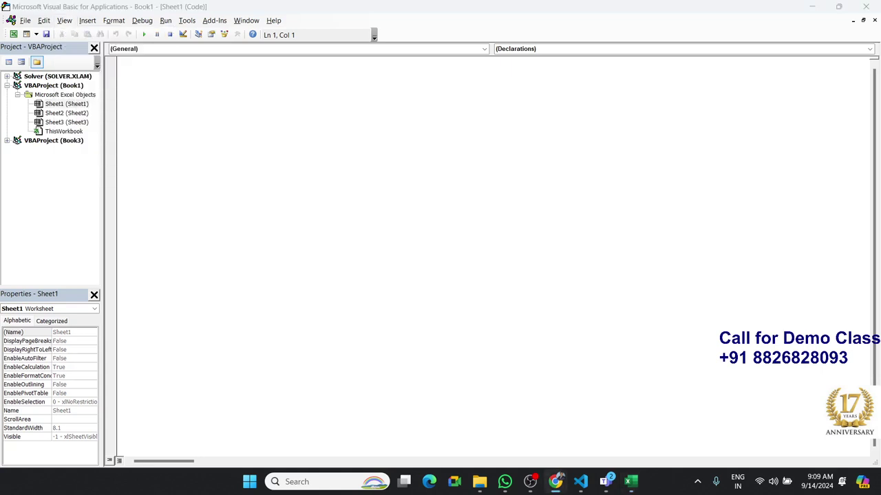
pyautogui.click(331, 163)
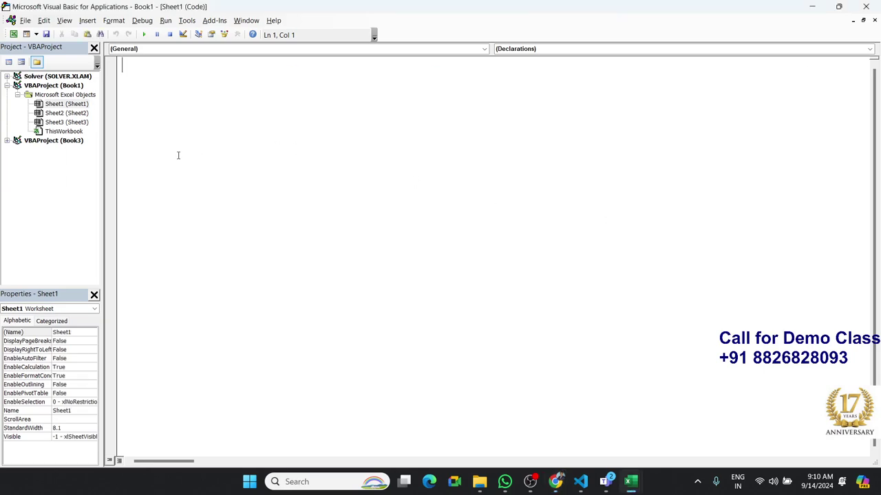
pyautogui.hotkey('alt', 'Tab')
pyautogui.hotkey('alt', 'Tab')
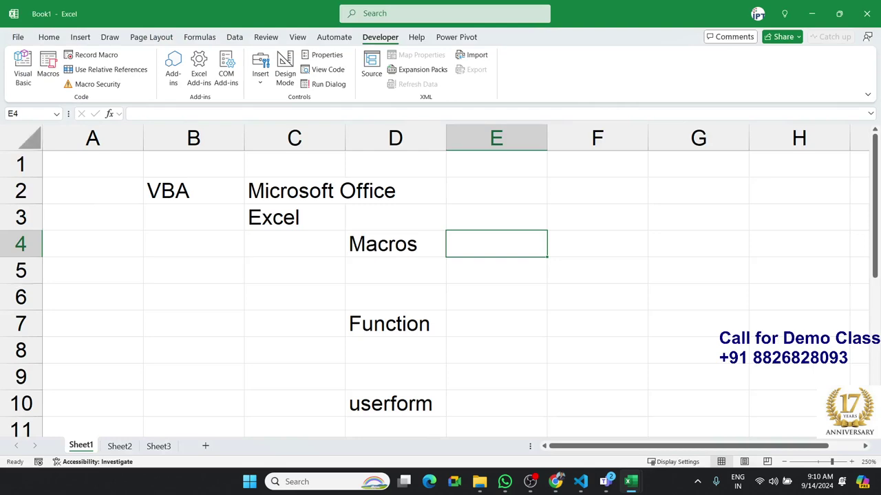
# Reopen the Visual Basic editor and open Sheet1's empty code window.
pyautogui.click(27, 85)
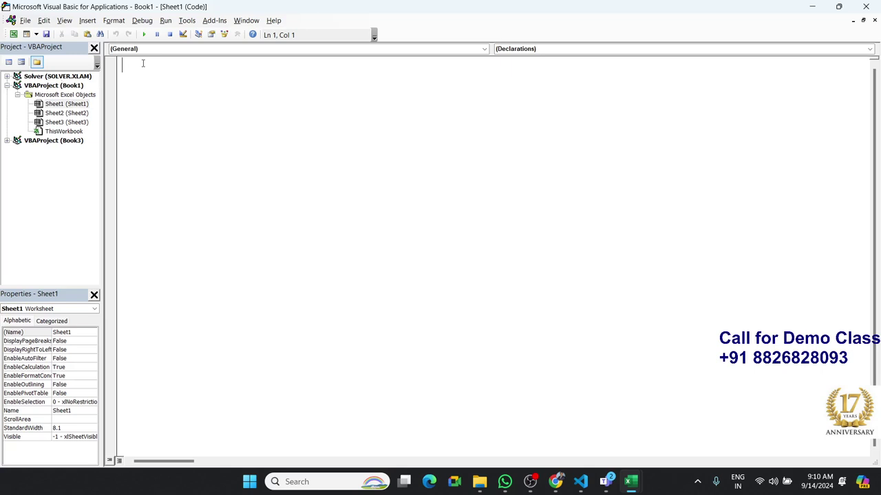
pyautogui.click(68, 87)
pyautogui.click(50, 295)
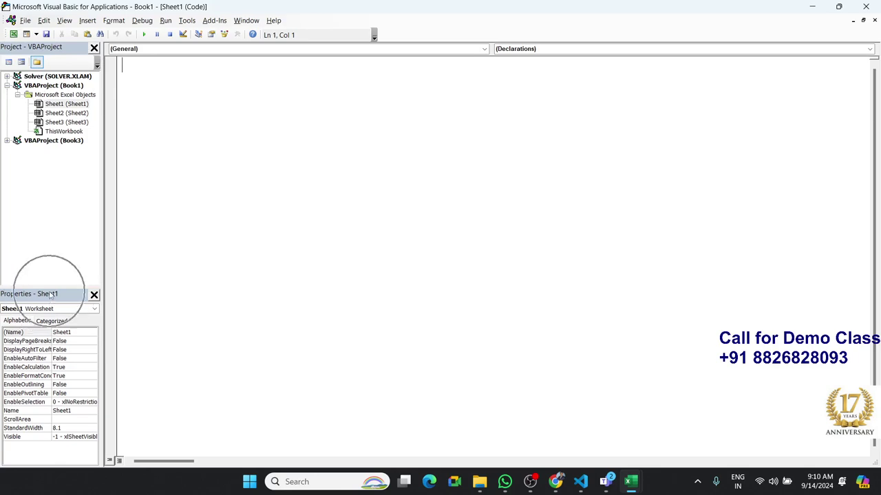
pyautogui.click(64, 21)
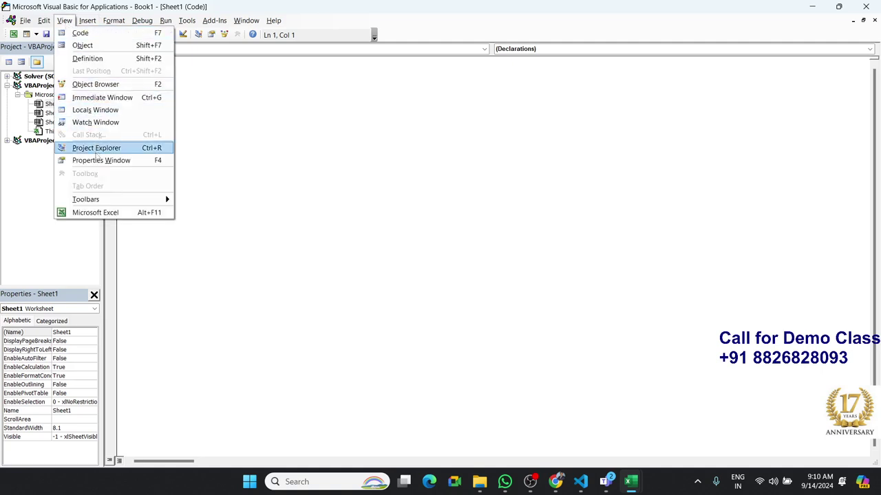
pyautogui.click(357, 208)
pyautogui.click(77, 106)
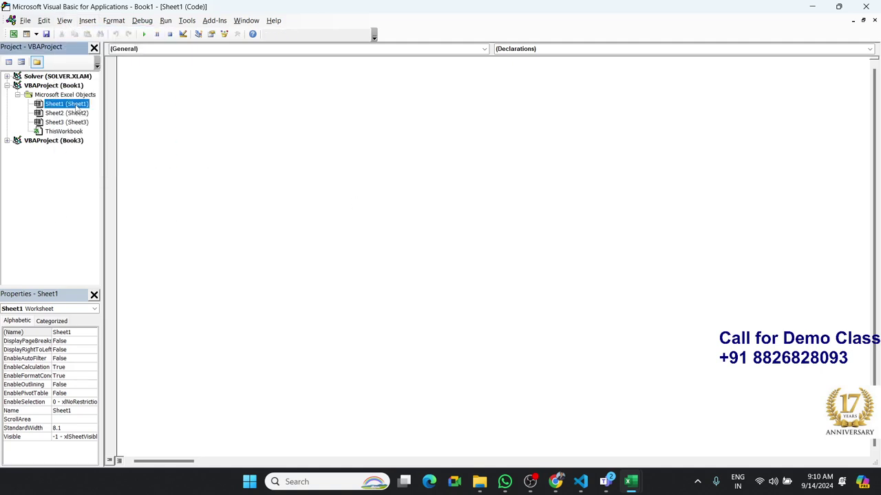
pyautogui.doubleClick(77, 105)
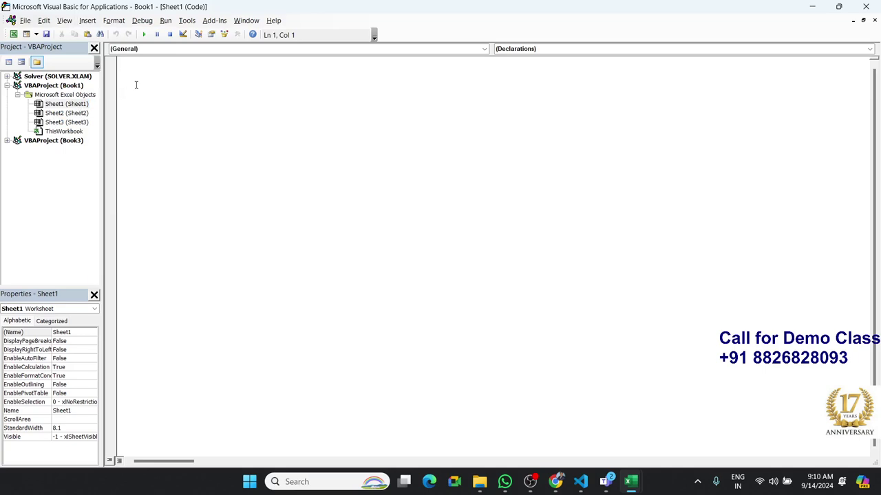
# Write Sub rr() containing MsgBox "IPT Excel School" in Sheet1's code window.
pyautogui.write('sub r')
pyautogui.write('r()')
pyautogui.press('Return')
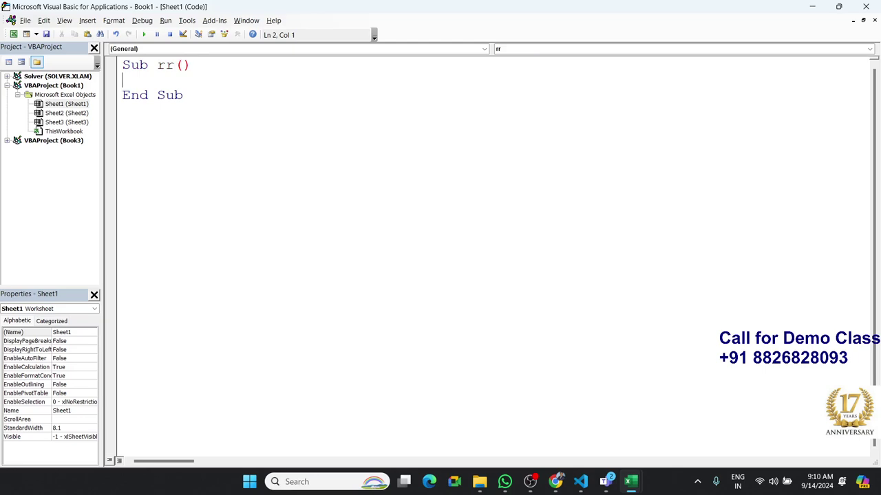
pyautogui.write('msgb')
pyautogui.write('ox I"')
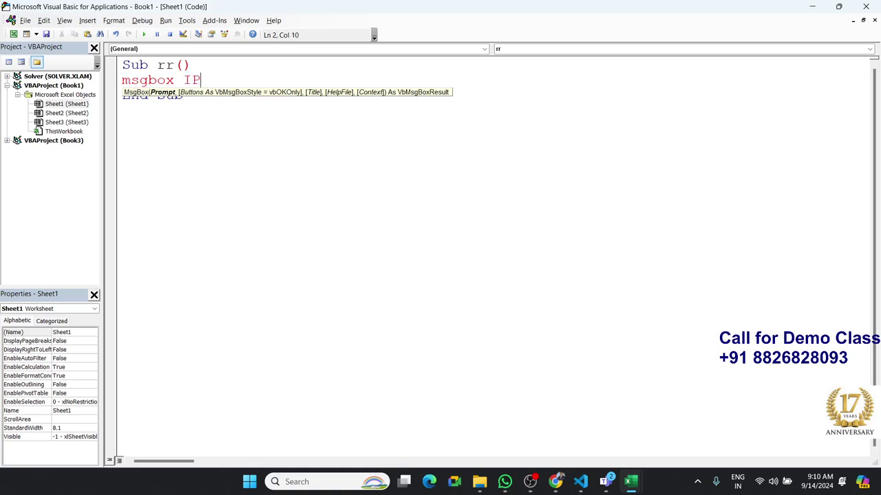
pyautogui.press('BackSpace')
pyautogui.press('BackSpace')
pyautogui.press('BackSpace')
pyautogui.write('"')
pyautogui.write('IPT E')
pyautogui.write('xcel Sch')
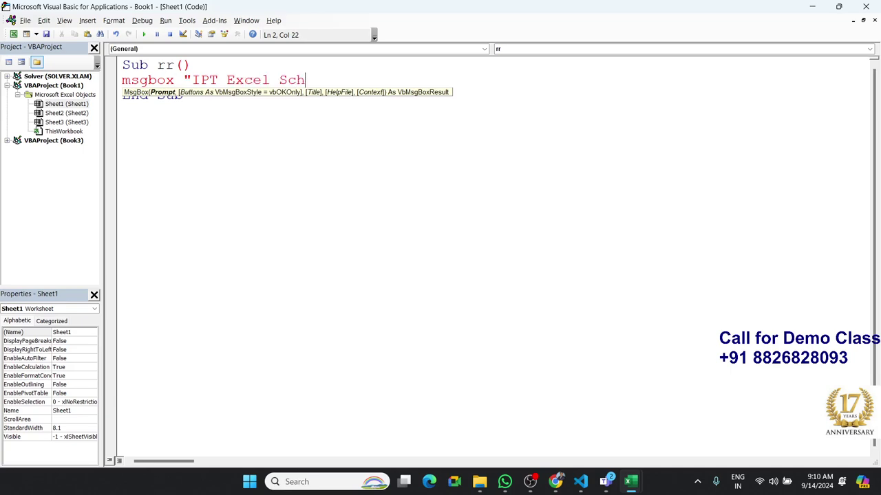
pyautogui.write('ool')
pyautogui.press('Return')
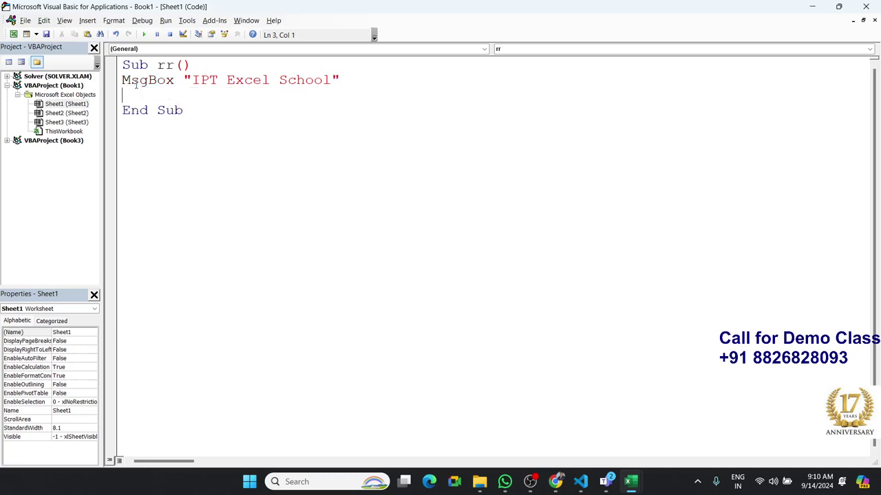
pyautogui.hotkey('alt', 'F11')
pyautogui.hotkey('alt', 'F11')
# Run Sheet1.rr from the Macros list, dismiss the IPT Excel School message, and return to the code.
pyautogui.click(144, 36)
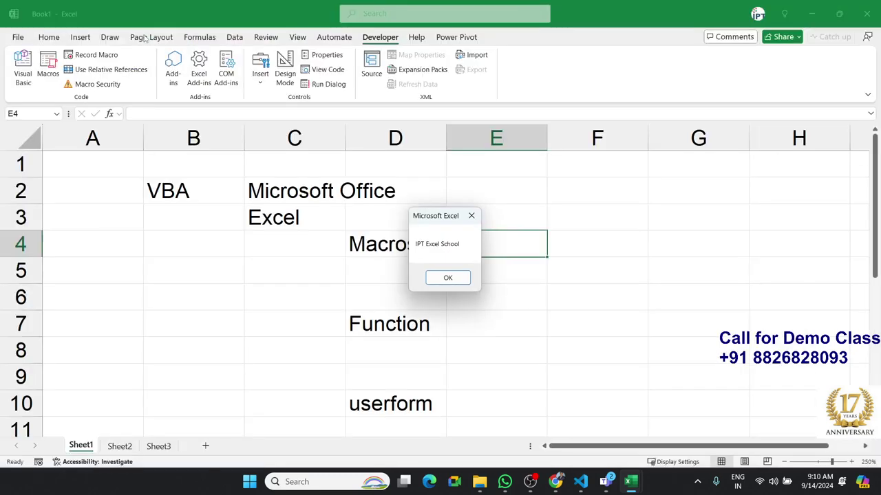
pyautogui.click(444, 276)
pyautogui.hotkey('alt', 'F11')
pyautogui.click(47, 77)
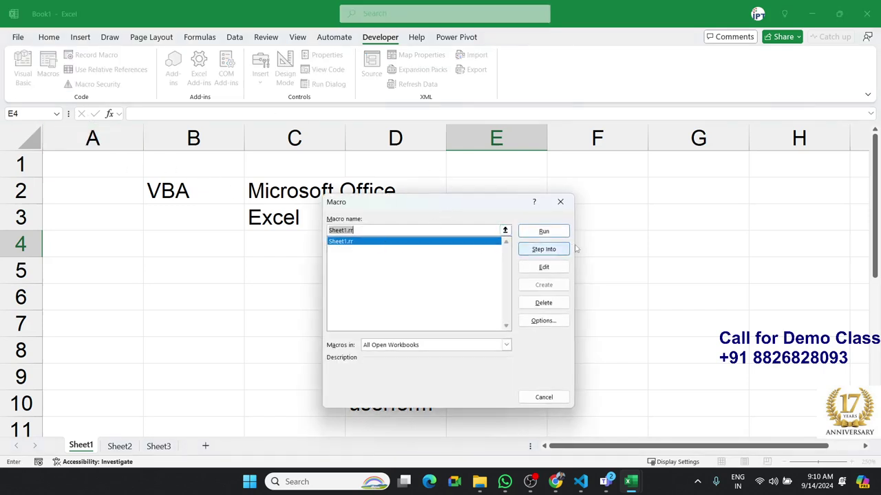
pyautogui.click(544, 231)
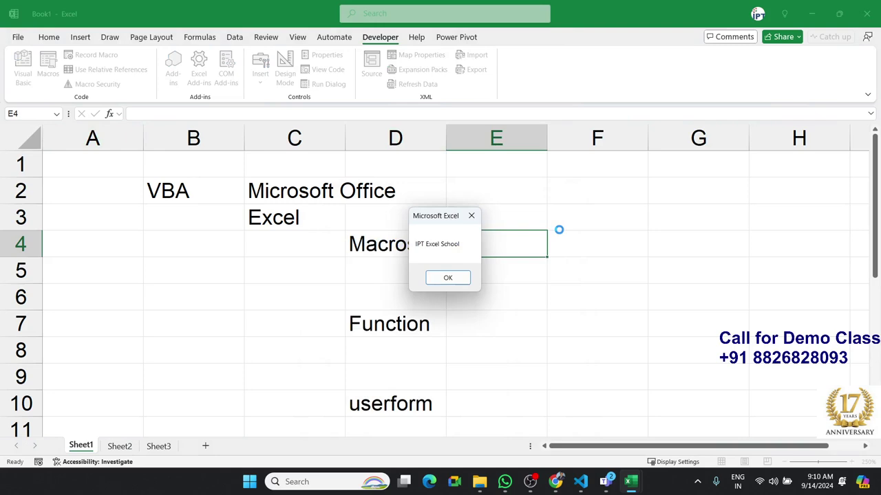
pyautogui.click(436, 275)
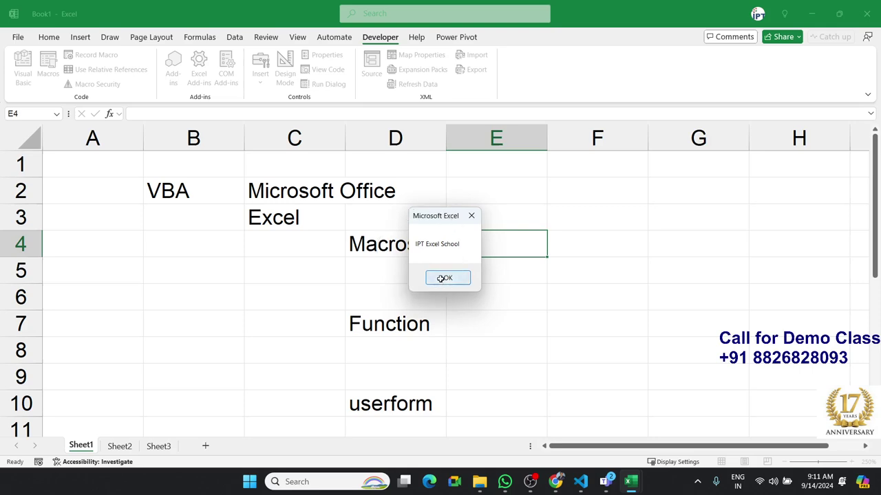
pyautogui.hotkey('alt', 'F11')
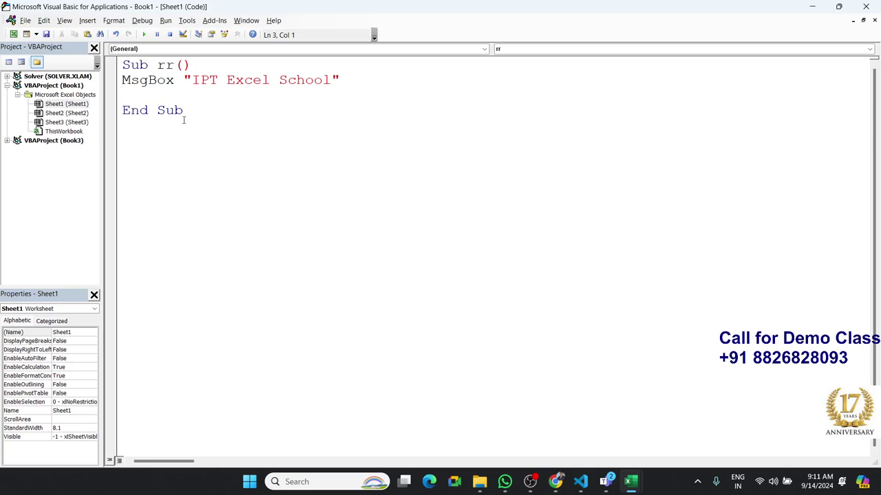
# Cut the rr macro from Sheet1, insert a new Module1, and paste the code back into Sheet1.
pyautogui.moveTo(192, 112); pyautogui.dragTo(106, 63)
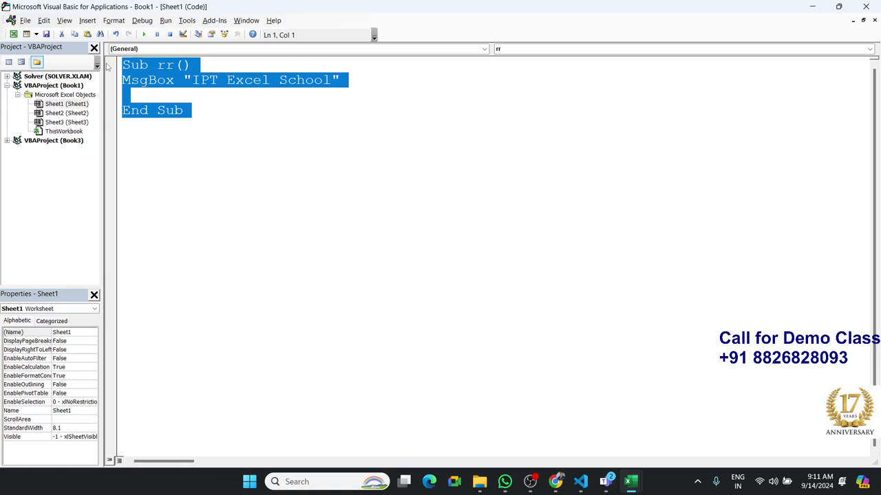
pyautogui.press('Delete')
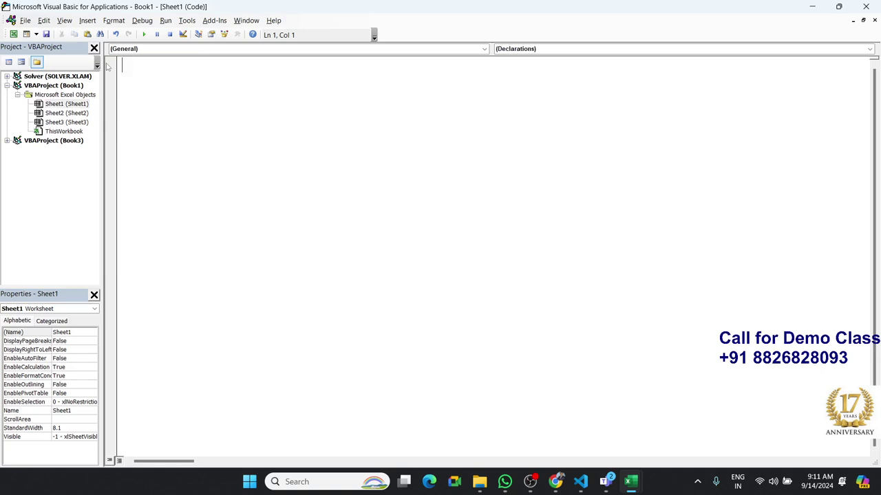
pyautogui.click(50, 105)
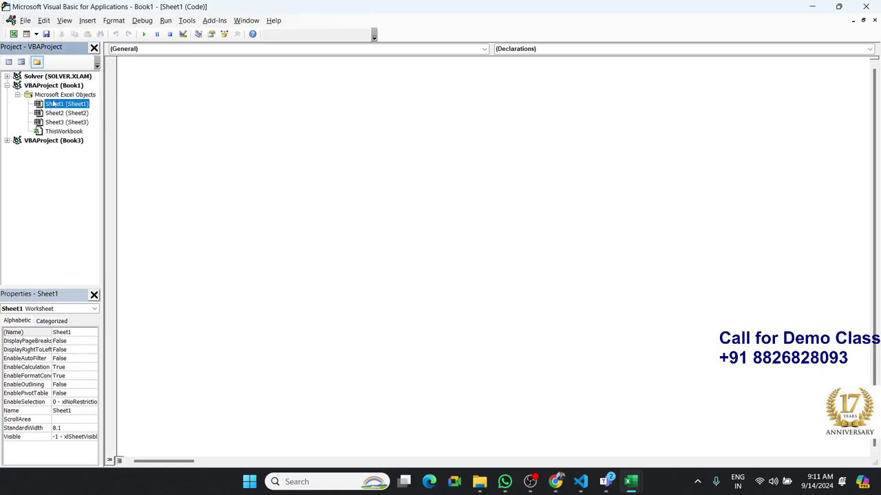
pyautogui.click(87, 20)
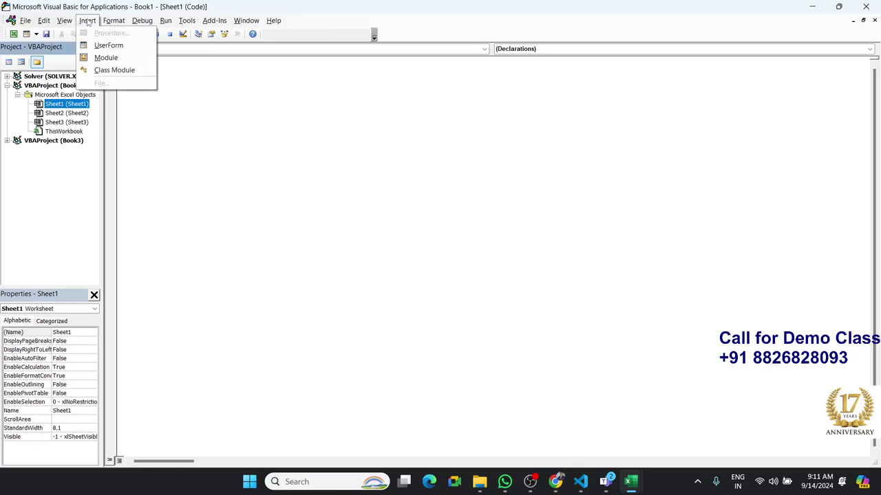
pyautogui.click(113, 61)
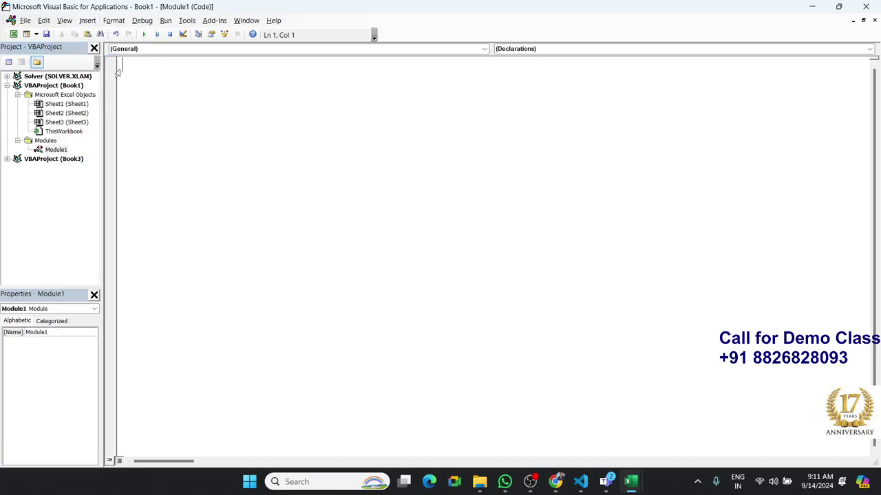
pyautogui.click(78, 104)
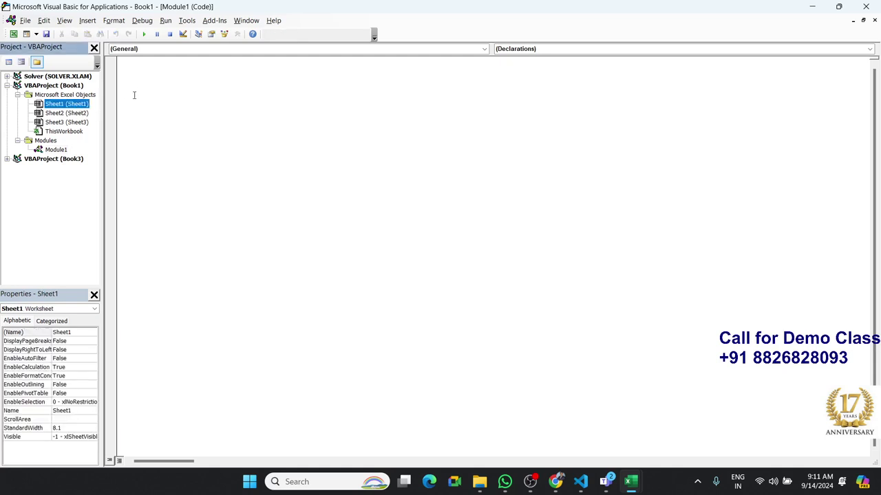
pyautogui.click(68, 149)
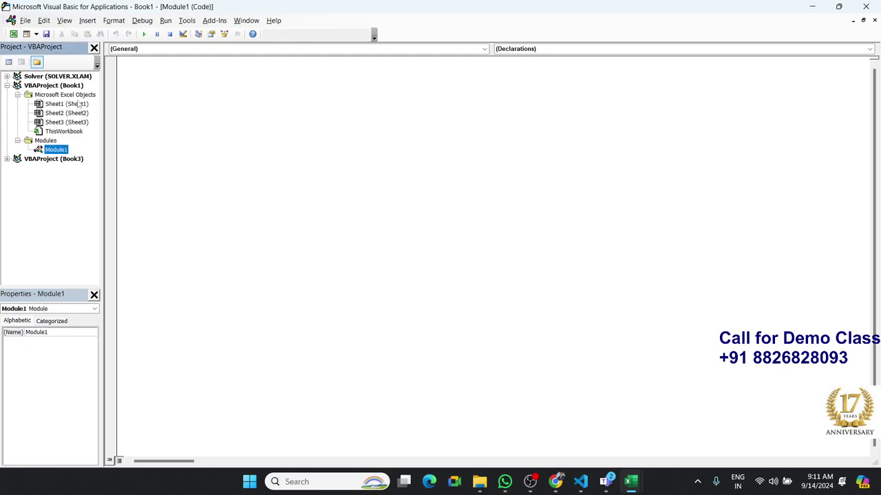
pyautogui.doubleClick(74, 104)
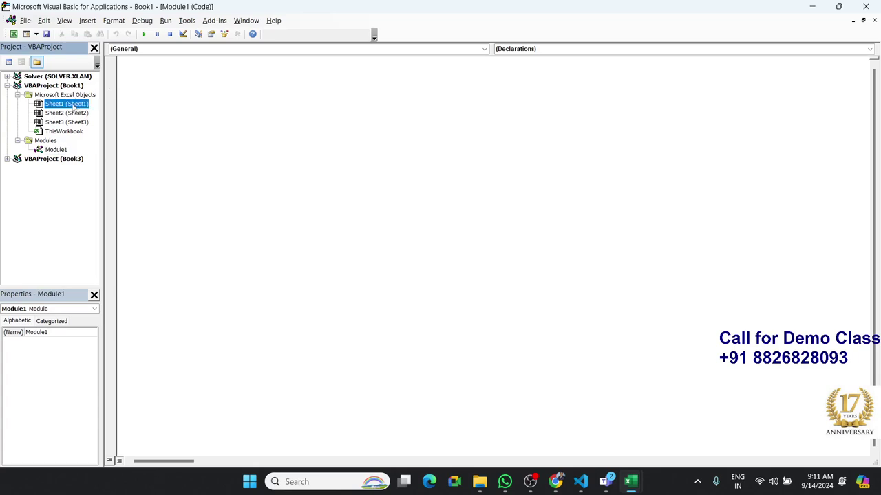
pyautogui.write('Sub rr() MsgBox "IPT Excel School"  End Sub')
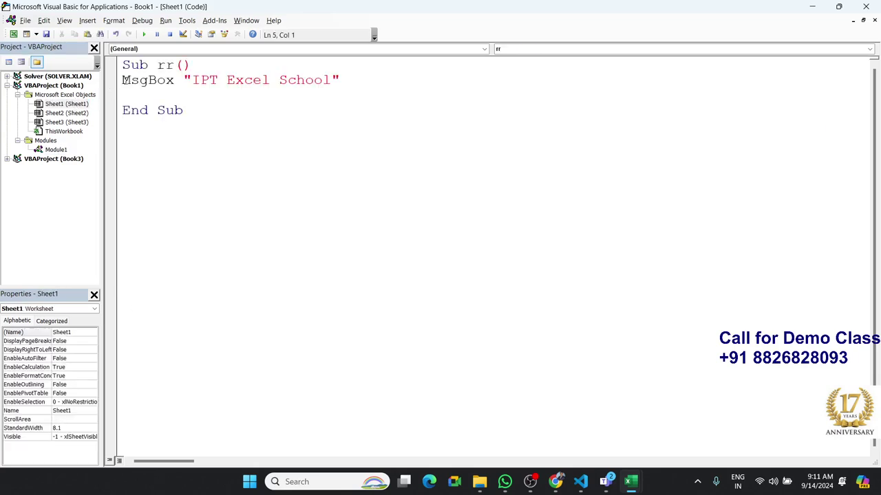
# Delete the Sheet1 worksheet in Excel and return to the VBA editor.
pyautogui.hotkey('alt', 'F11')
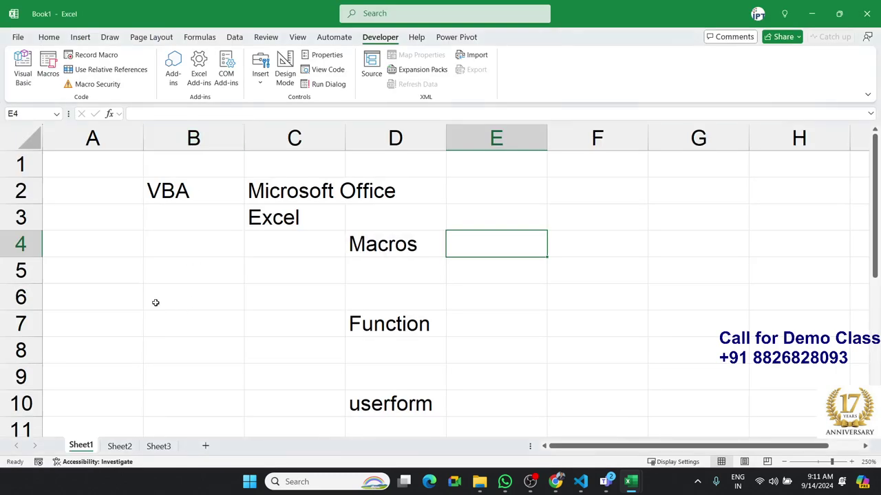
pyautogui.rightClick(84, 449)
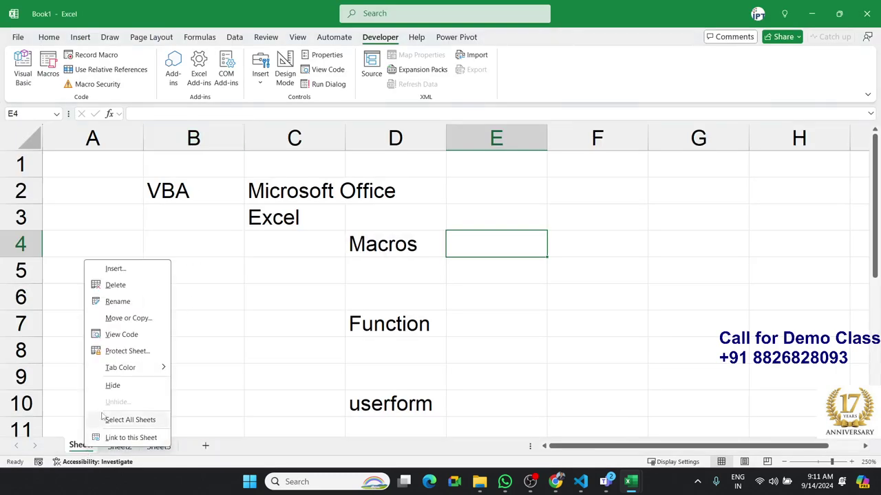
pyautogui.click(123, 286)
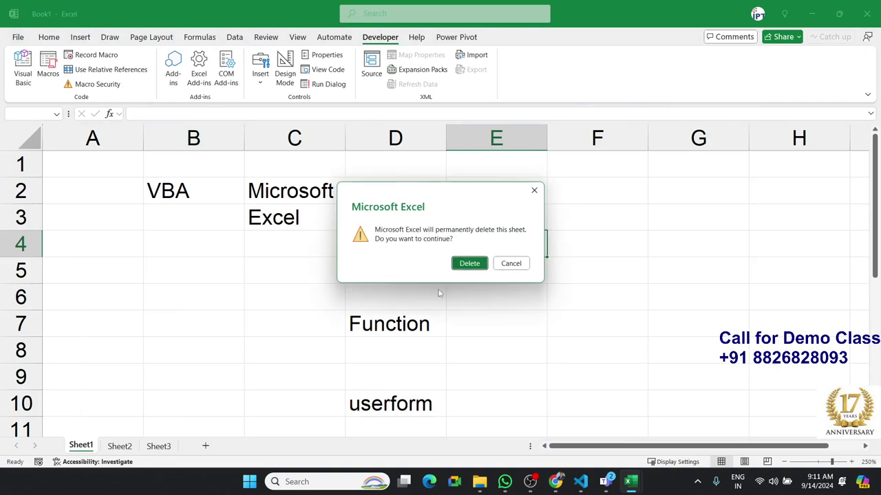
pyautogui.click(462, 268)
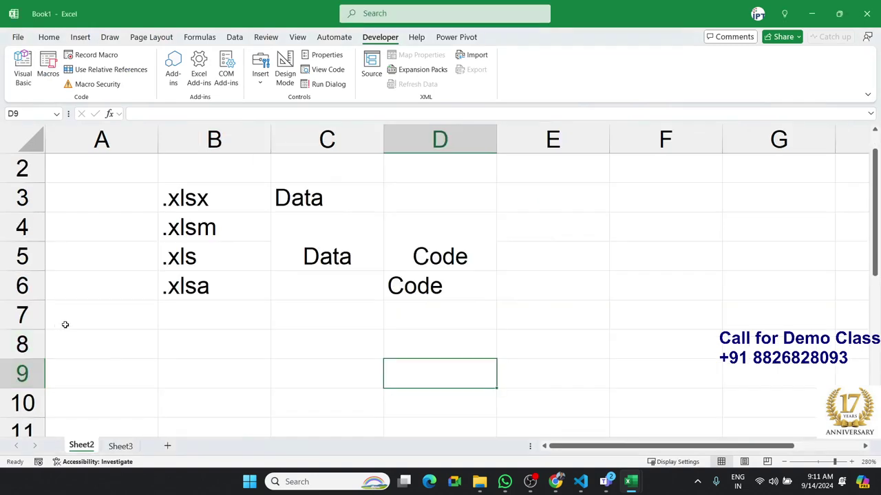
pyautogui.click(165, 316)
pyautogui.hotkey('alt', 'F11')
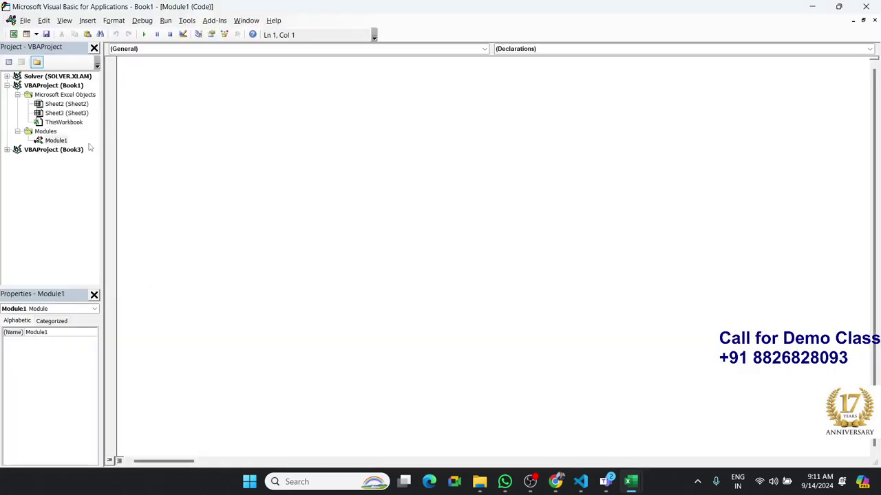
# Paste the rr macro into Module1's code window and open the Day-1 notes in Notepad.
pyautogui.click(67, 141)
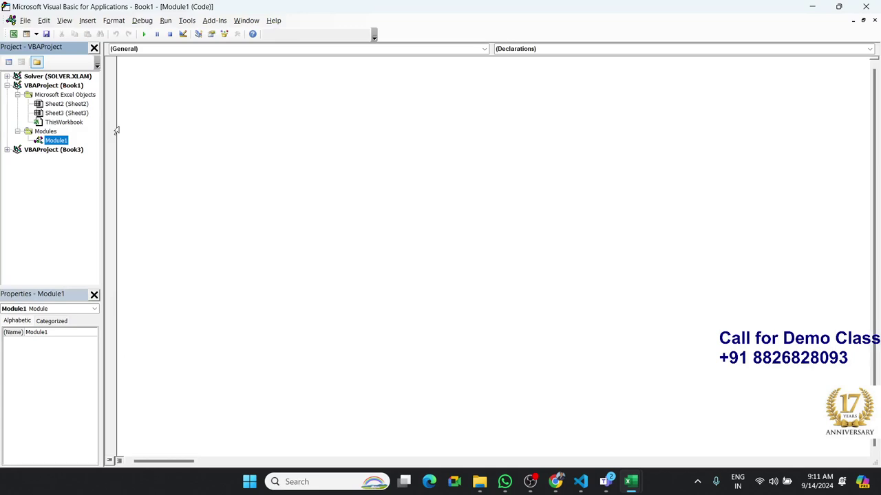
pyautogui.click(157, 80)
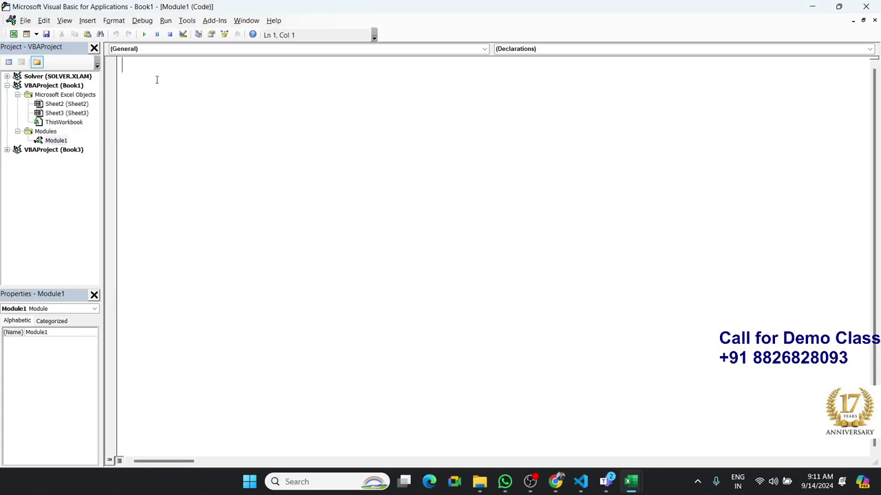
pyautogui.write('Sub rr() MsgBox "IPT Excel School"  End Sub')
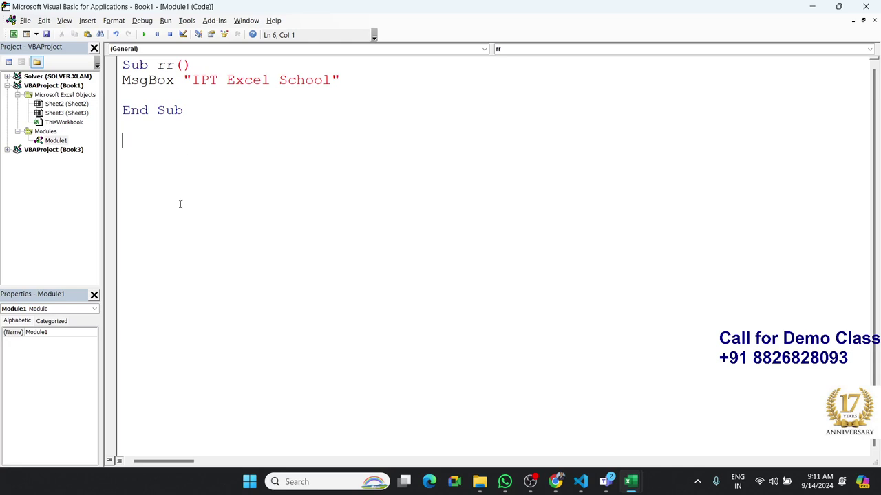
pyautogui.click(555, 481)
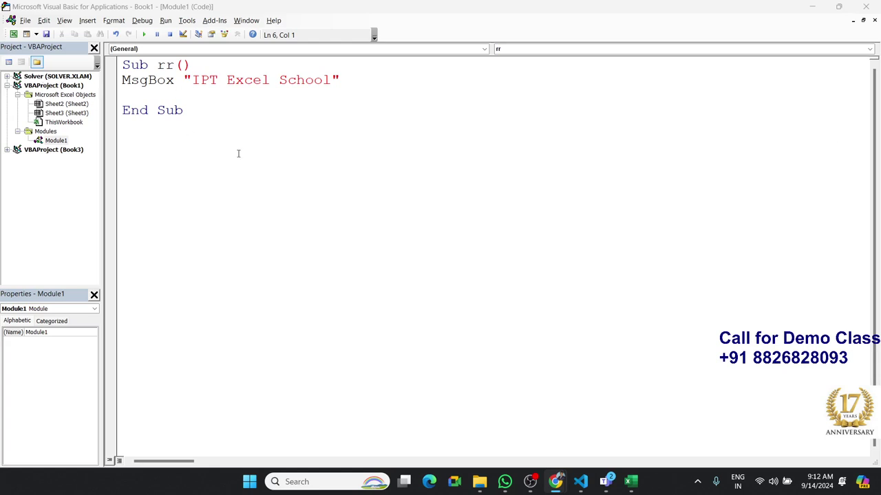
pyautogui.click(235, 116)
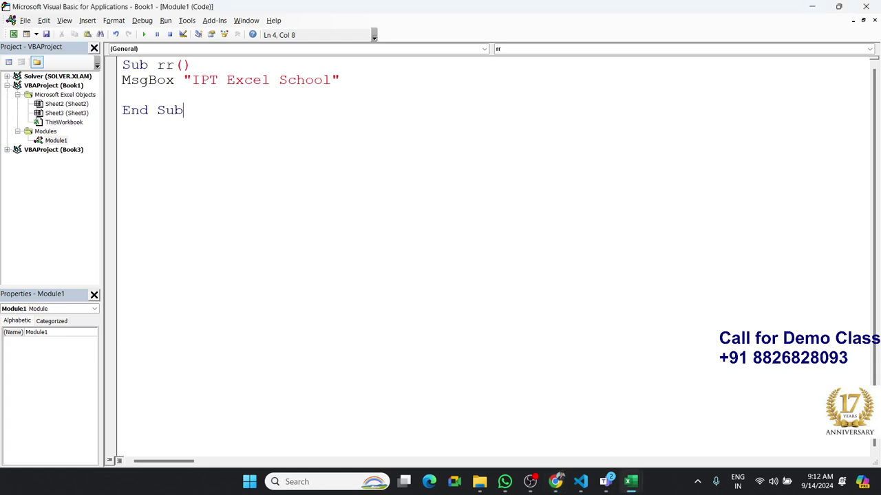
pyautogui.click(555, 482)
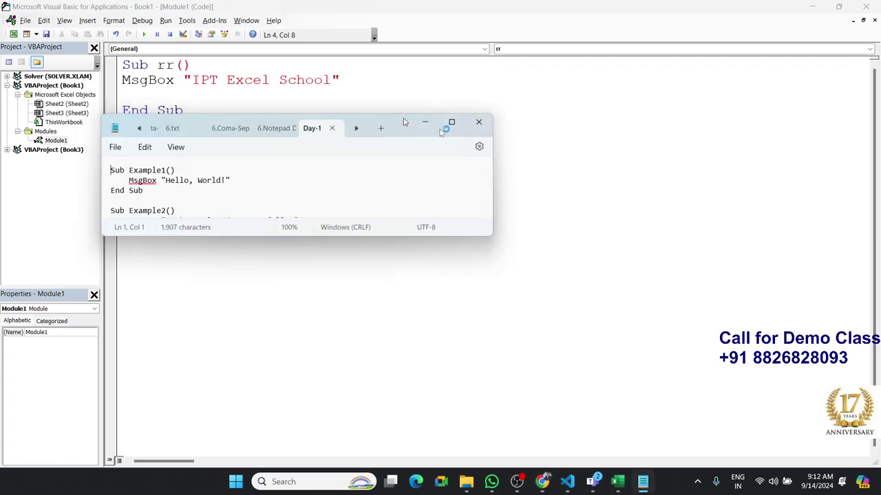
# Minimize the Notepad notes so Module1's Sub rr code is fully visible.
pyautogui.click(415, 118)
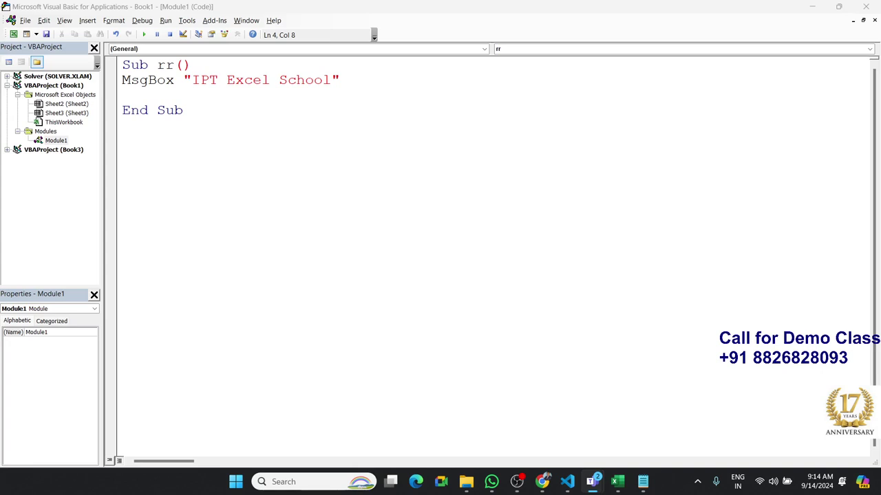
# Delete the existing macro code from Module1.
pyautogui.moveTo(211, 125); pyautogui.dragTo(120, 65)
pyautogui.press('Delete')
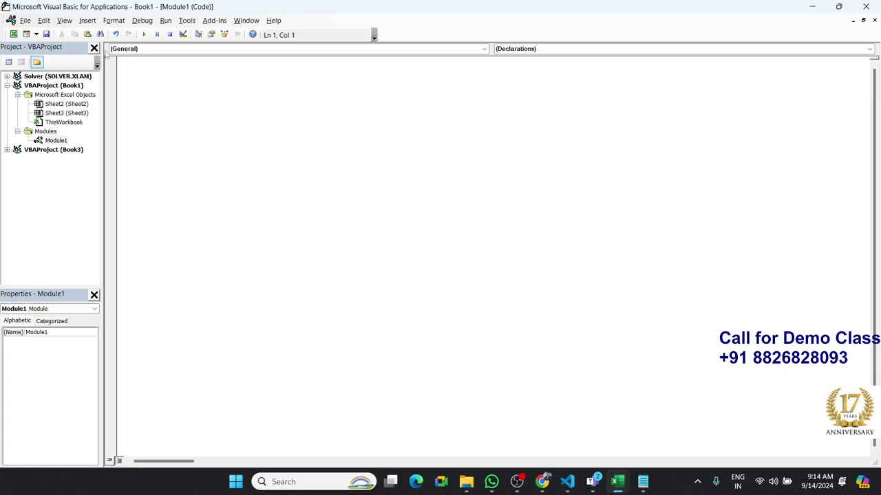
pyautogui.click(88, 20)
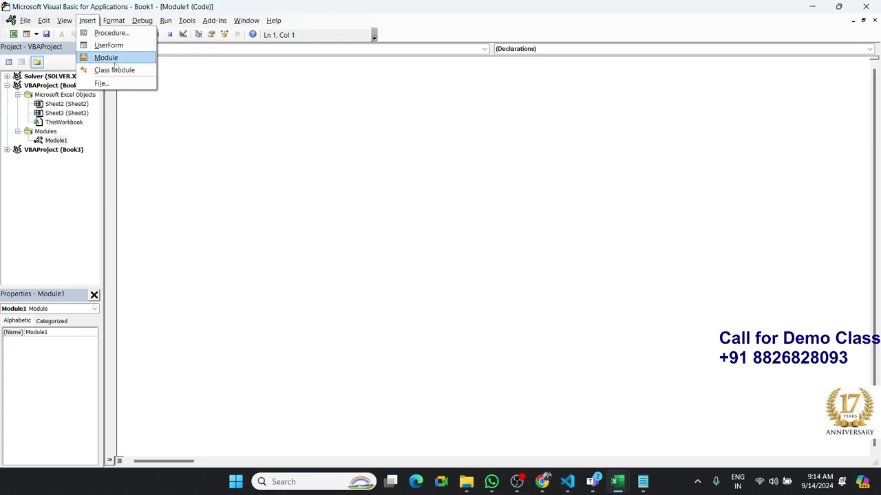
pyautogui.click(129, 83)
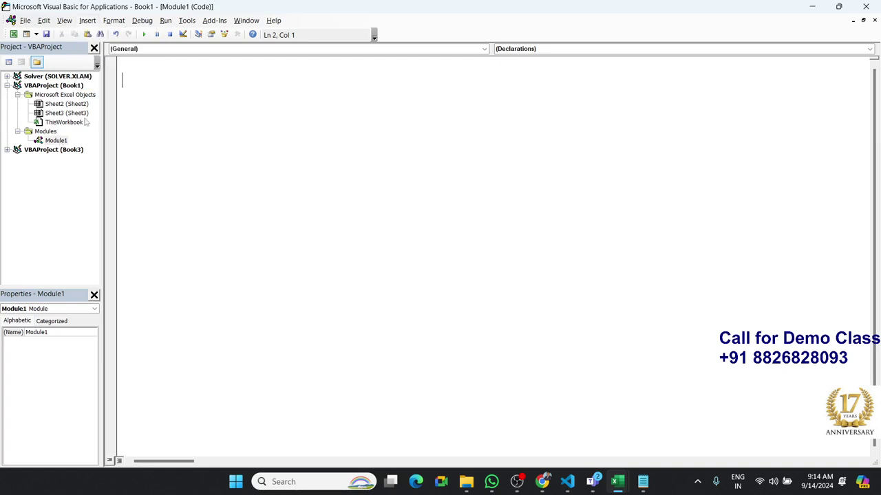
# Declare an empty Public Sub rr() procedure in Module1.
pyautogui.write('su')
pyautogui.write('b')
pyautogui.press('BackSpace')
pyautogui.press('BackSpace')
pyautogui.press('BackSpace')
pyautogui.write('public ')
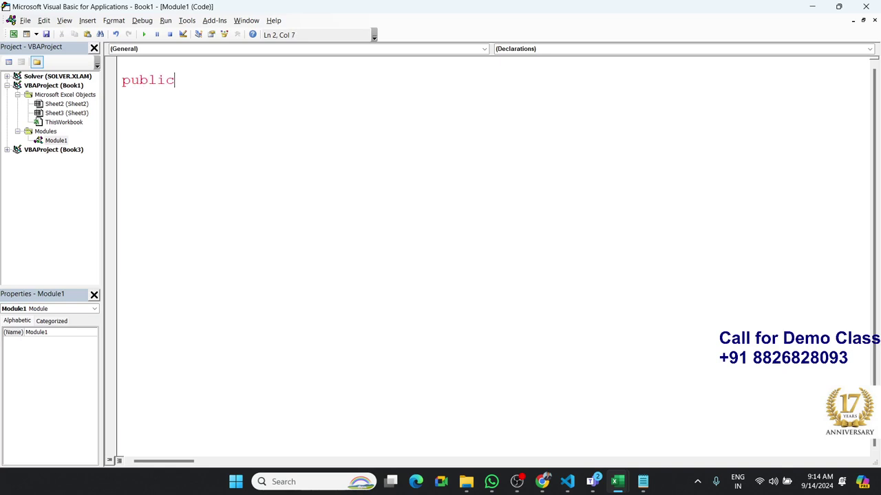
pyautogui.write('sub ')
pyautogui.write('r')
pyautogui.write('r(')
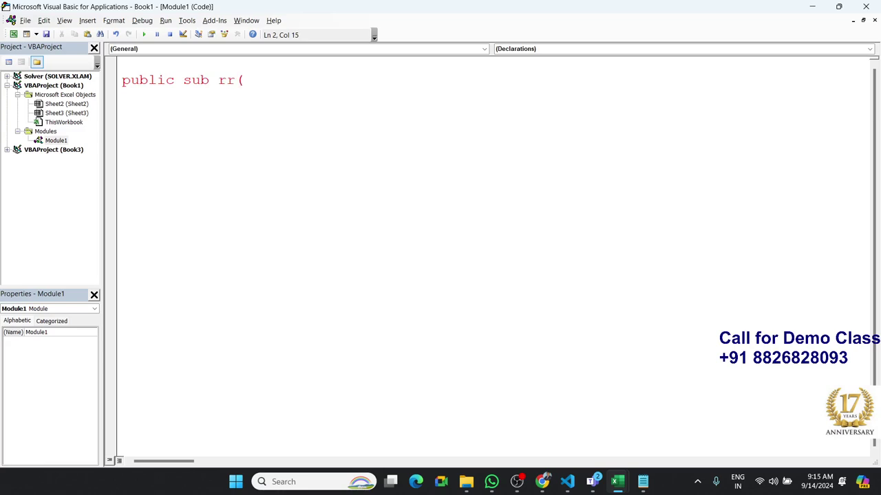
pyautogui.write(')')
pyautogui.press('Return')
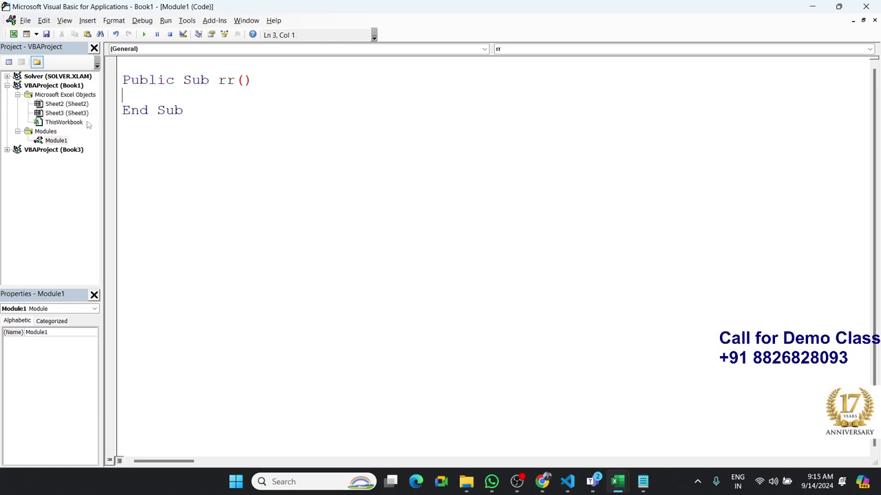
pyautogui.moveTo(197, 114); pyautogui.dragTo(122, 110)
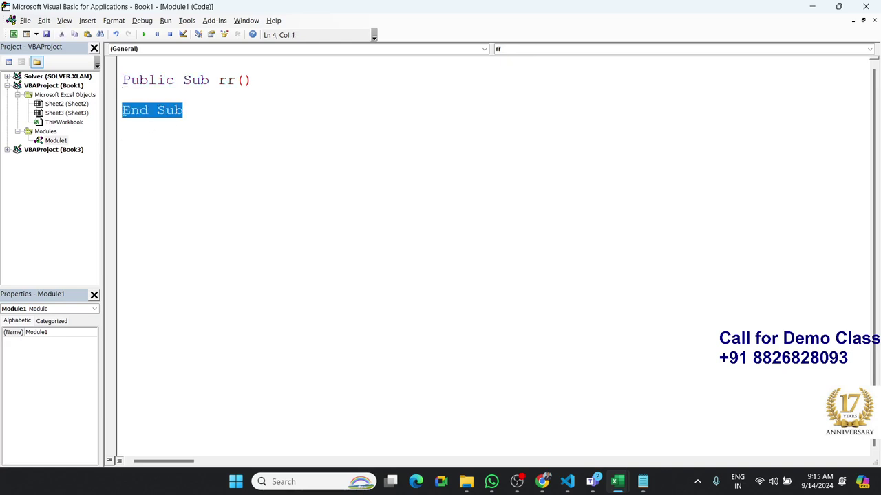
pyautogui.click(128, 97)
# Switch to Excel and open the Macro dialog, where rr is listed.
pyautogui.hotkey('alt', 'Tab')
pyautogui.hotkey('alt', 'Tab')
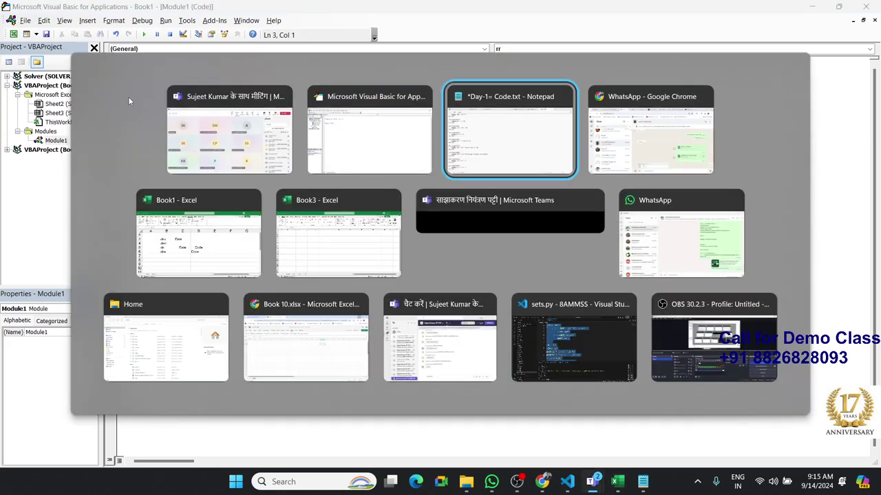
pyautogui.hotkey('alt', 'Tab')
pyautogui.hotkey('alt', 'Tab')
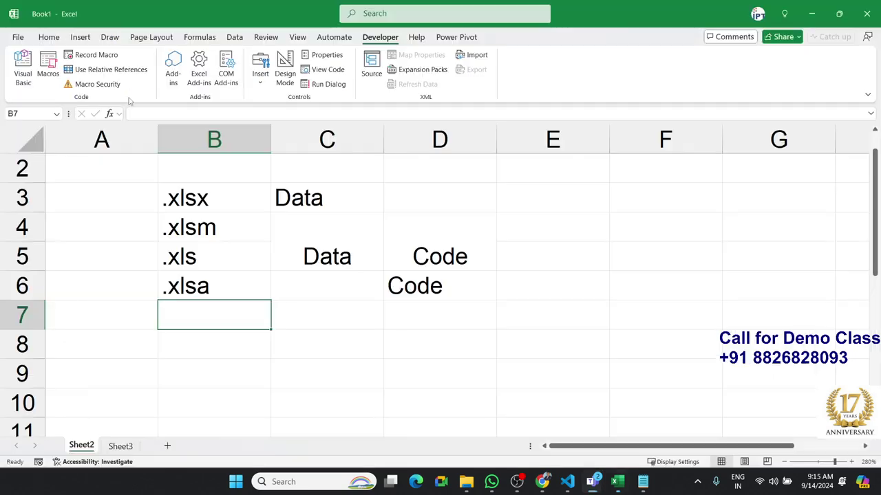
pyautogui.click(48, 74)
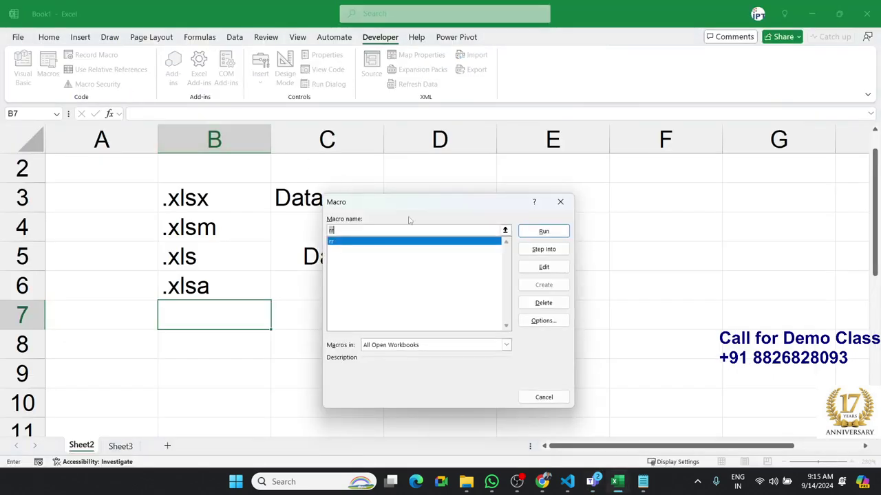
# Close Excel's Macro dialog without running rr and return to the VBA editor's Module1.
pyautogui.click(338, 249)
pyautogui.click(560, 201)
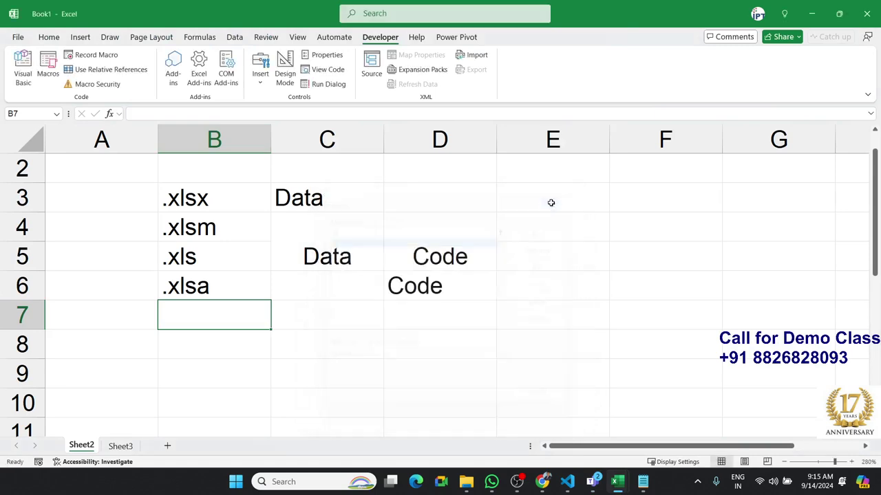
pyautogui.hotkey('alt', 'Tab')
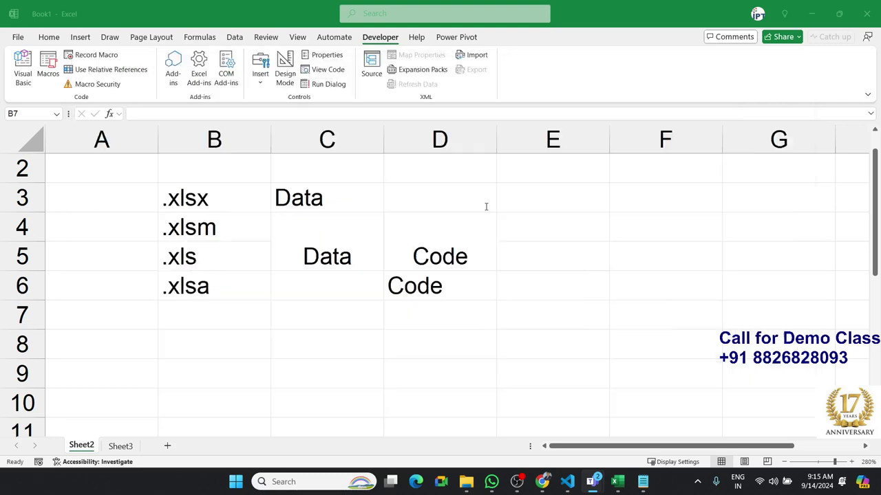
pyautogui.hotkey('alt', 'F11')
pyautogui.moveTo(185, 79); pyautogui.dragTo(108, 85)
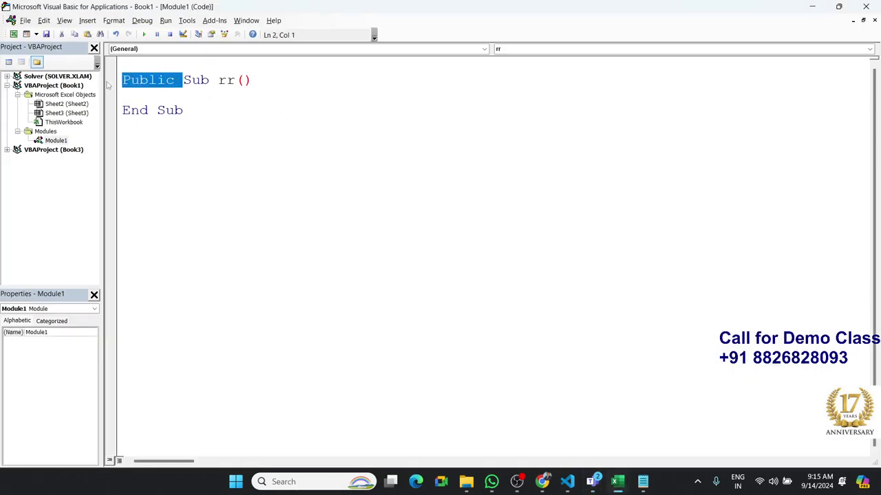
# Drop Public from rr's declaration; adding another procedure named rr gives a duplicate-name error.
pyautogui.press('Delete')
pyautogui.click(155, 140)
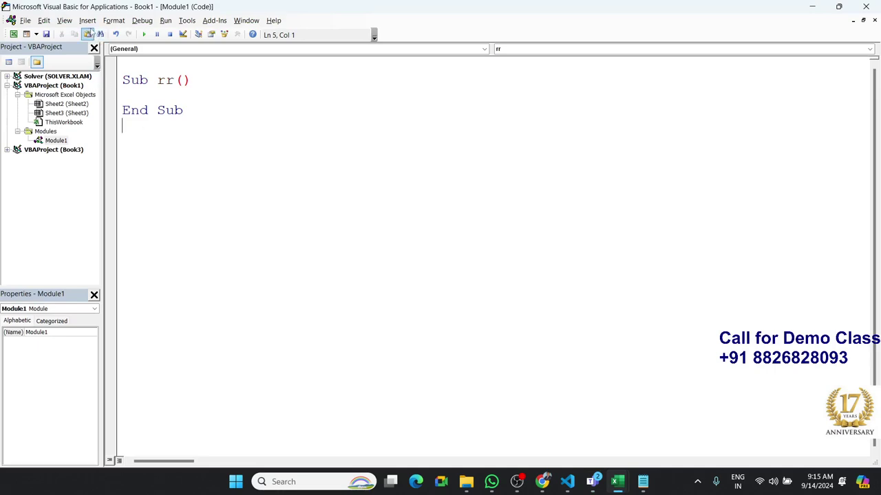
pyautogui.click(88, 21)
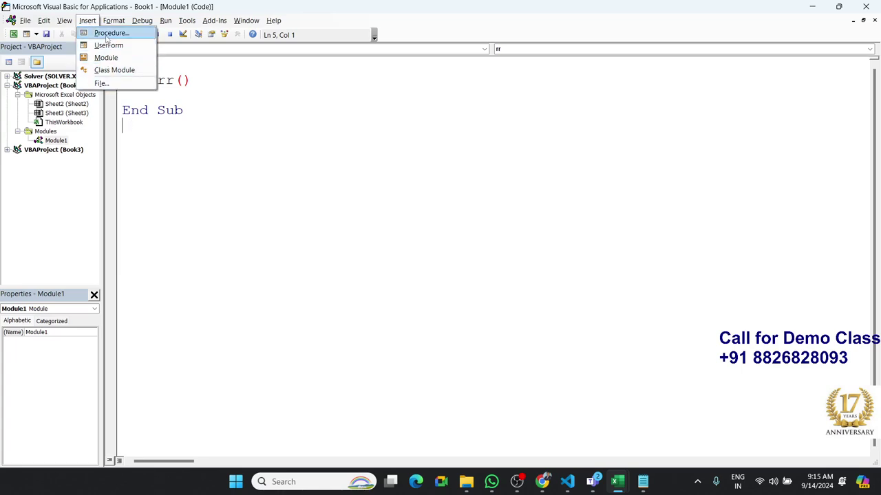
pyautogui.click(111, 33)
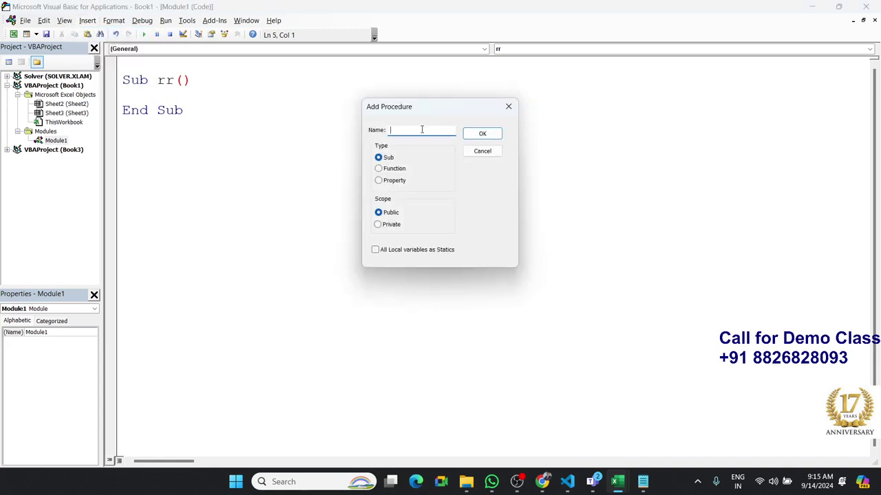
pyautogui.write('rr')
pyautogui.click(478, 137)
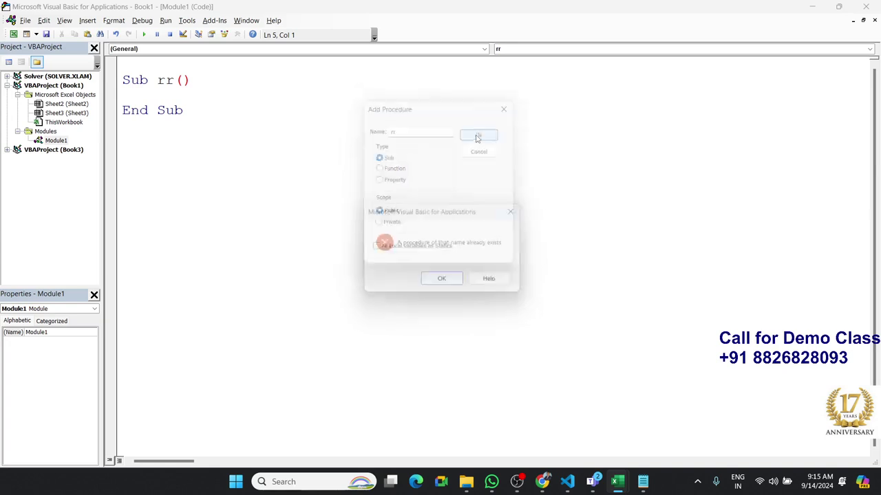
pyautogui.click(441, 279)
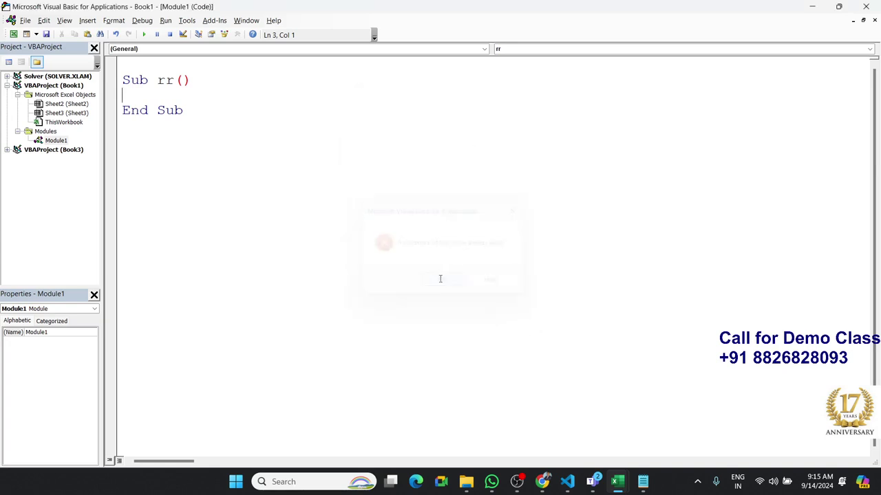
# Add an empty Public Sub rt() procedure through the Add Procedure dialog.
pyautogui.click(88, 20)
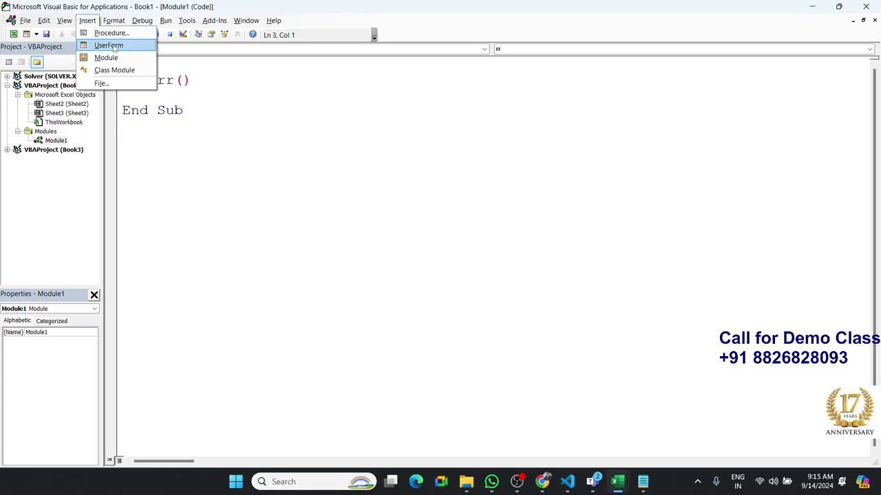
pyautogui.click(116, 34)
pyautogui.write('r')
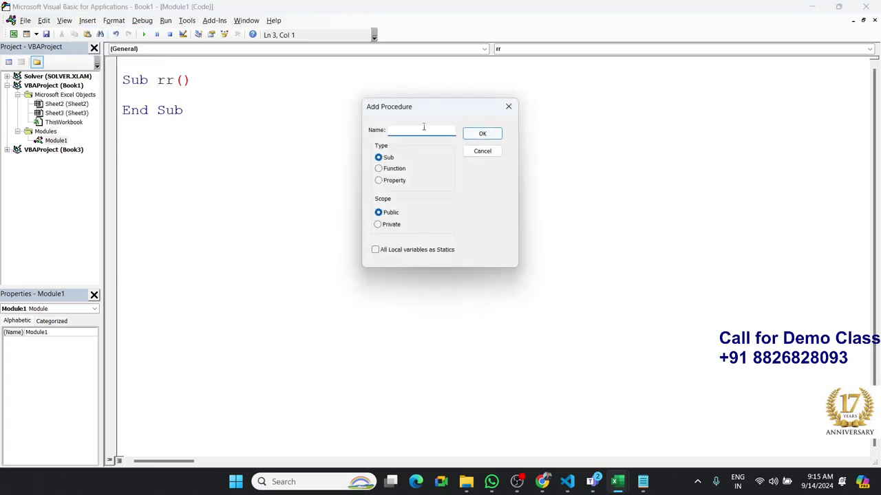
pyautogui.write('rt')
pyautogui.click(484, 134)
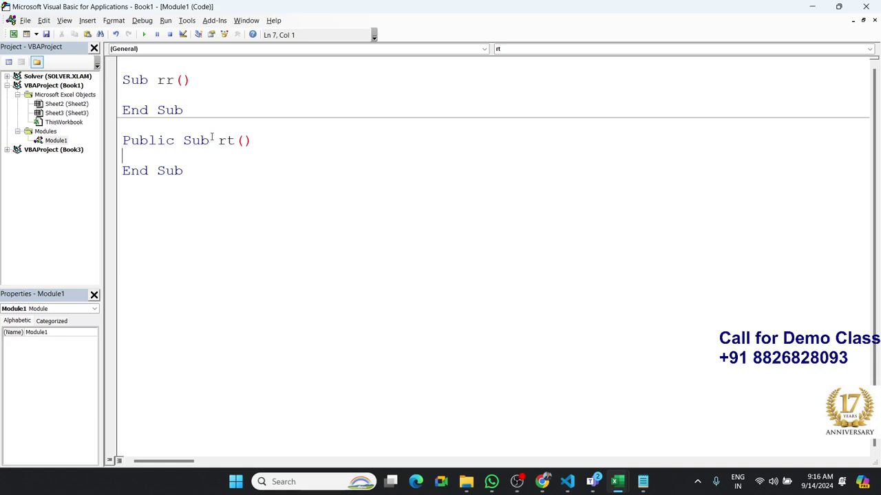
# Start a new line below rt and type Sub test today().
pyautogui.click(183, 185)
pyautogui.press('Return')
pyautogui.write('s')
pyautogui.write('ub ')
pyautogui.write('raj')
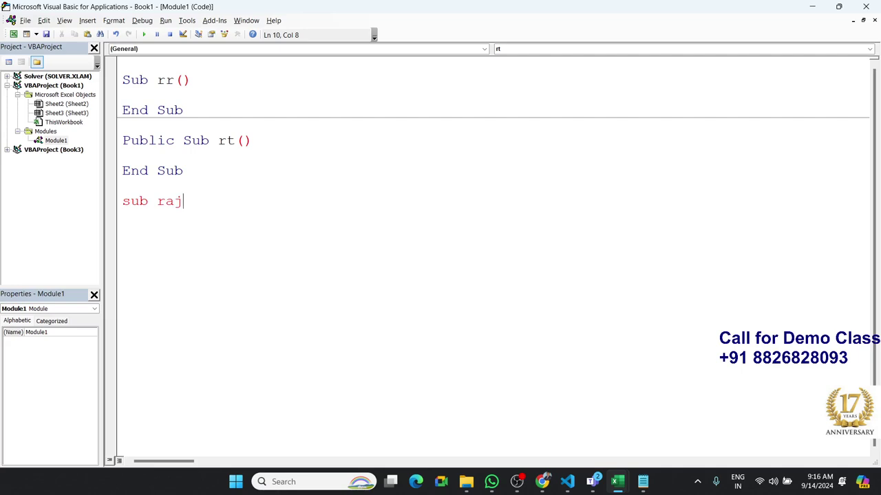
pyautogui.press('BackSpace')
pyautogui.press('BackSpace')
pyautogui.press('BackSpace')
pyautogui.press('BackSpace')
pyautogui.write('test ')
pyautogui.write('today')
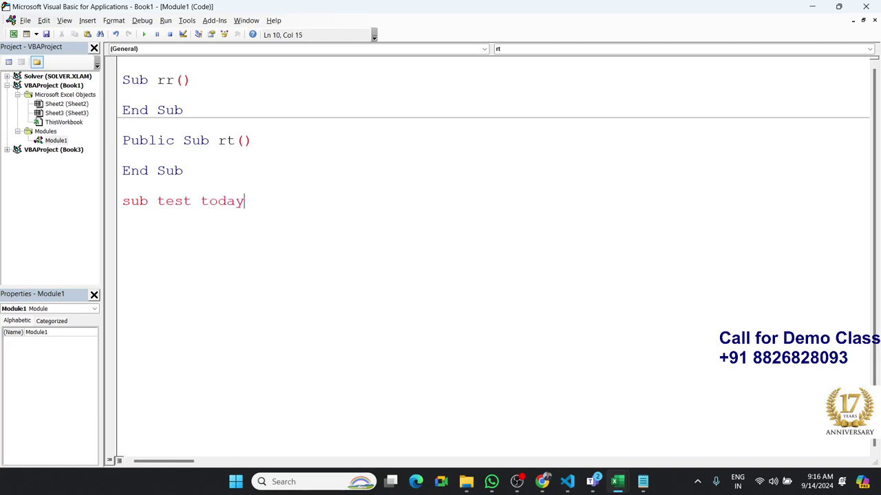
pyautogui.write('()')
# Replace the space in 'test today' with a hyphen, then an asterisk, both causing compile errors.
pyautogui.click(184, 189)
pyautogui.press('Return')
pyautogui.press('Left')
pyautogui.press('BackSpace')
pyautogui.write('-')
pyautogui.press('BackSpace')
pyautogui.write('*')
pyautogui.click(184, 190)
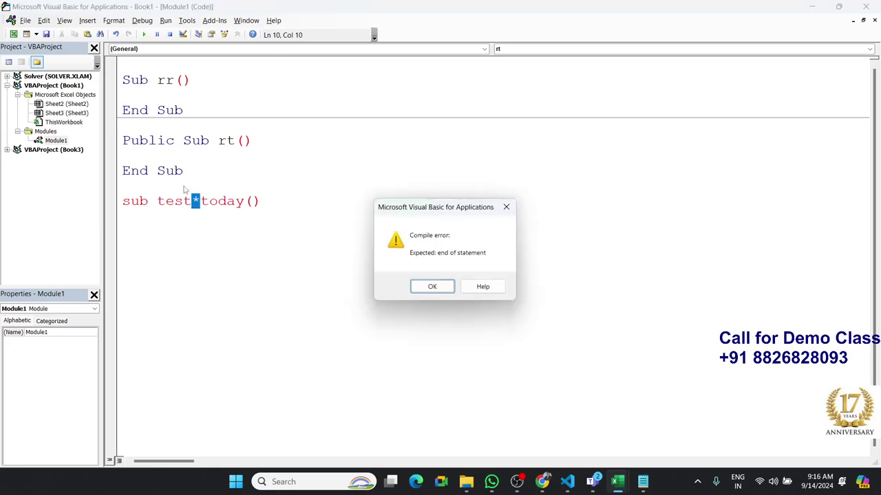
pyautogui.press('Return')
# Use an underscore to complete Sub test_today() and begin selecting its name.
pyautogui.press('BackSpace')
pyautogui.write('_')
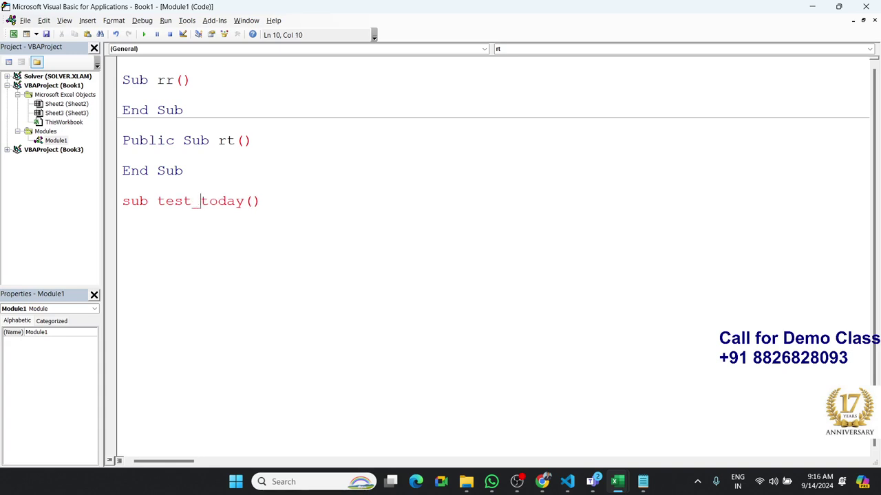
pyautogui.press('Return')
pyautogui.press('Up')
pyautogui.press('Up')
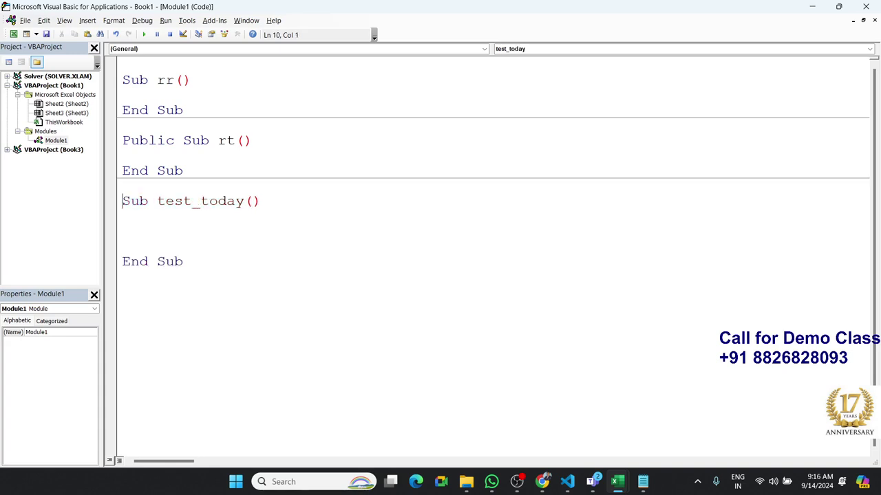
pyautogui.press('Right')
pyautogui.press('Right')
pyautogui.press('Right')
pyautogui.press('Right')
pyautogui.hotkey('shift', 'Right')
pyautogui.hotkey('shift', 'Right')
pyautogui.hotkey('shift', 'Right')
pyautogui.hotkey('shift', 'Right')
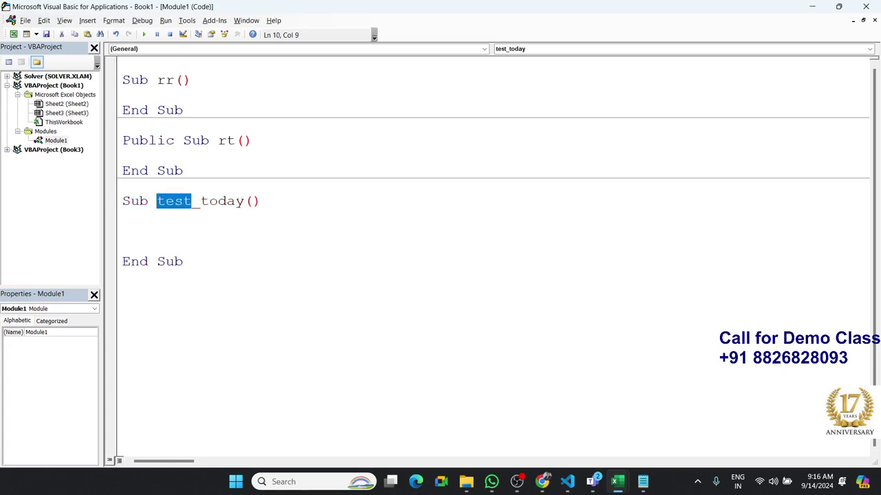
pyautogui.hotkey('shift', 'Right')
pyautogui.hotkey('shift', 'Right')
pyautogui.hotkey('shift', 'Right')
pyautogui.hotkey('shift', 'Right')
pyautogui.hotkey('shift', 'Right')
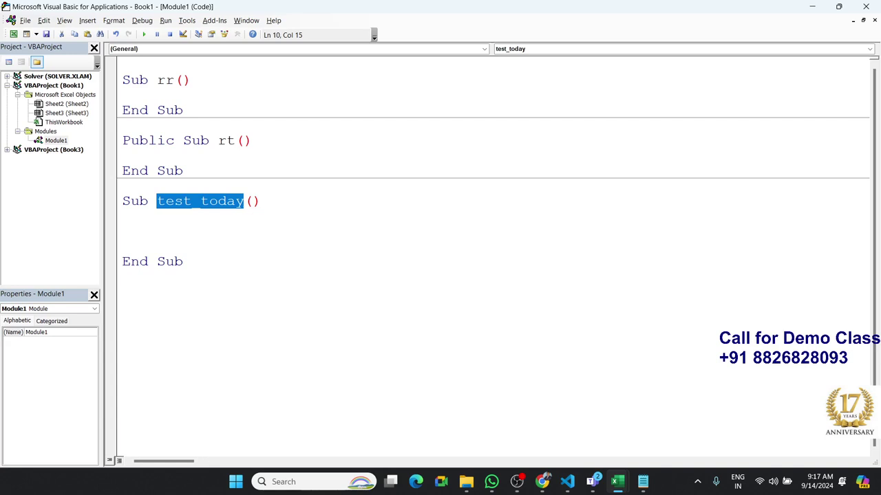
pyautogui.click(124, 216)
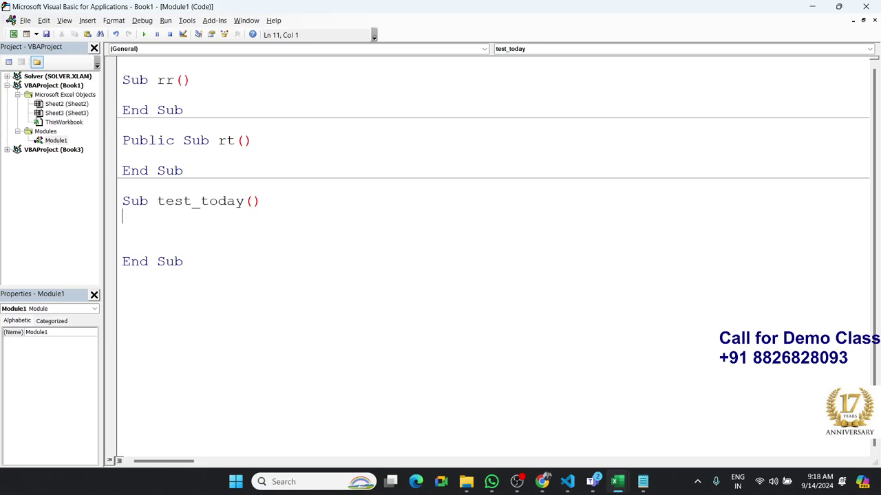
# Remove an extra blank line from the test_today procedure.
pyautogui.press('Delete')
pyautogui.click(123, 201)
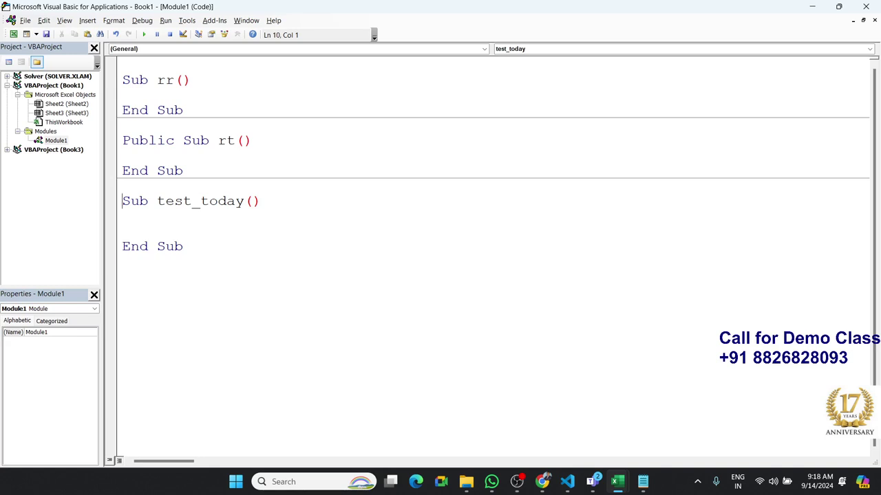
pyautogui.press('Right')
pyautogui.press('Right')
pyautogui.press('Right')
pyautogui.press('Right')
pyautogui.press('Right')
pyautogui.press('Right')
# Add an empty Sub raj1() procedure below test_today's End Sub.
pyautogui.press('Down')
pyautogui.press('Down')
pyautogui.press('Down')
pyautogui.press('Return')
pyautogui.write('sub ')
pyautogui.write('raj')
pyautogui.write('12')
pyautogui.press('BackSpace')
pyautogui.write('()')
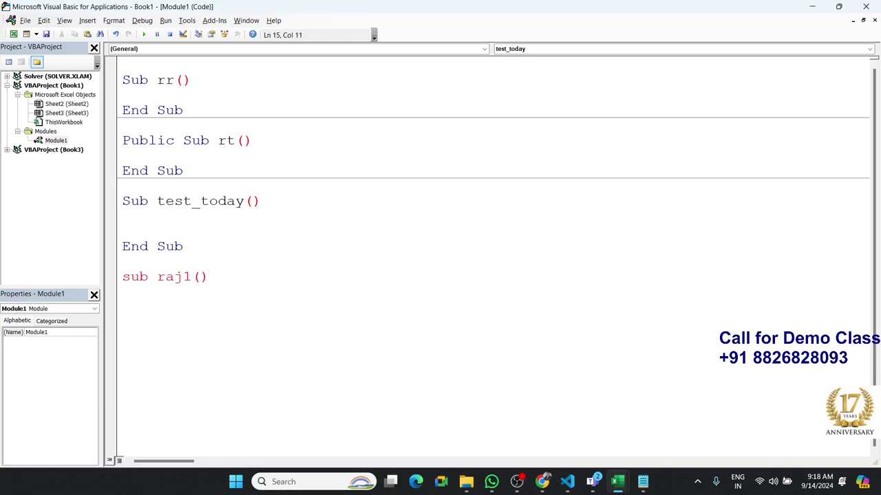
pyautogui.press('Return')
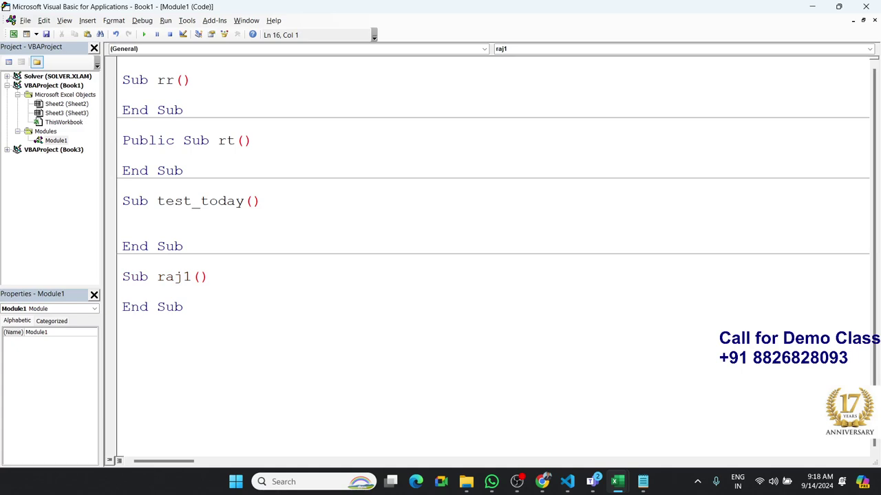
pyautogui.hotkey('alt', 'Tab')
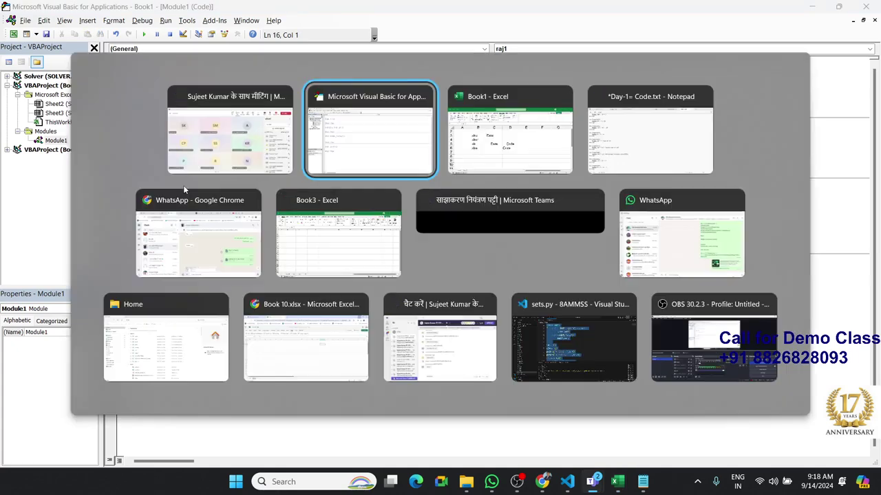
pyautogui.hotkey('alt', 'Tab')
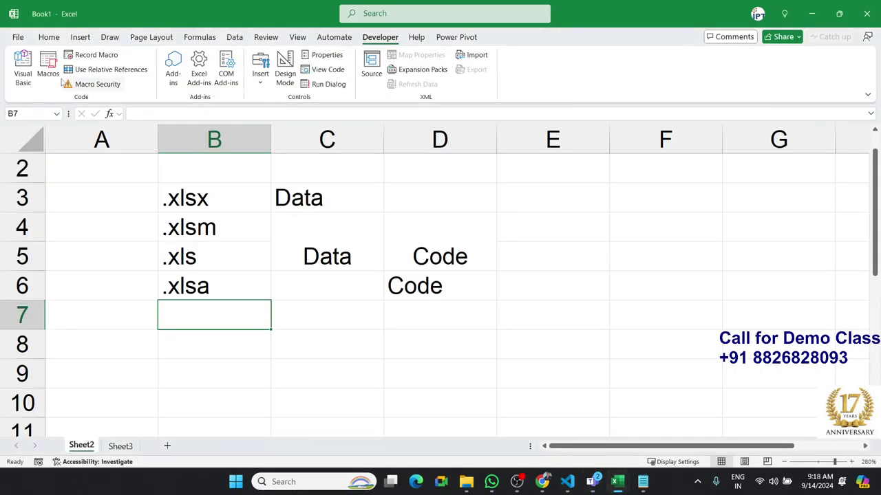
pyautogui.click(50, 76)
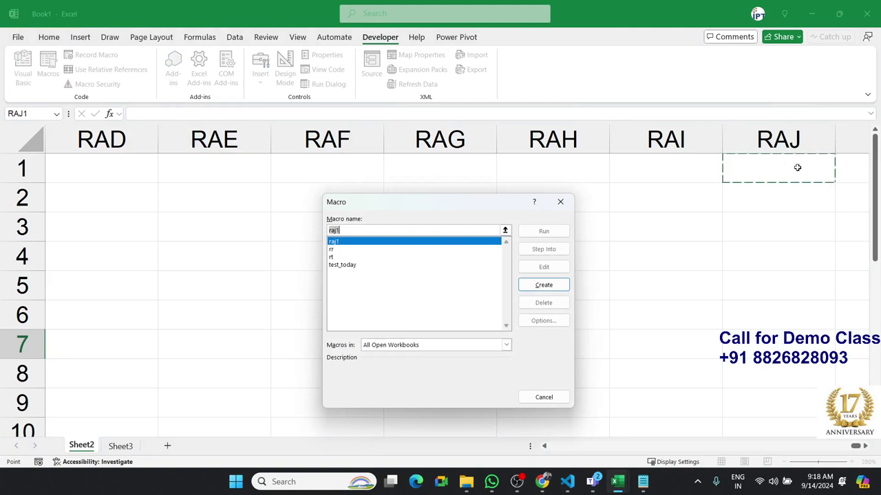
pyautogui.click(25, 170)
pyautogui.click(552, 233)
pyautogui.click(563, 242)
pyautogui.click(563, 242)
pyautogui.click(564, 242)
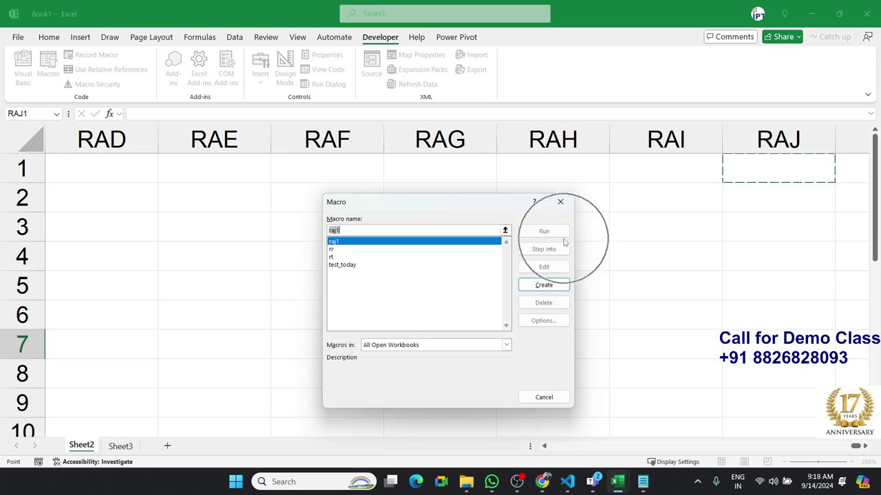
pyautogui.click(560, 202)
pyautogui.click(543, 171)
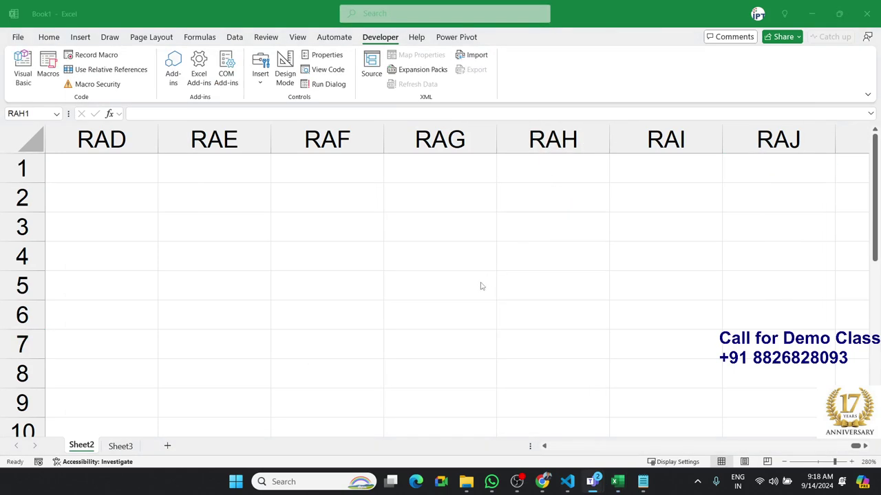
pyautogui.hotkey('alt', 'Tab')
pyautogui.hotkey('ctrl', 'Right')
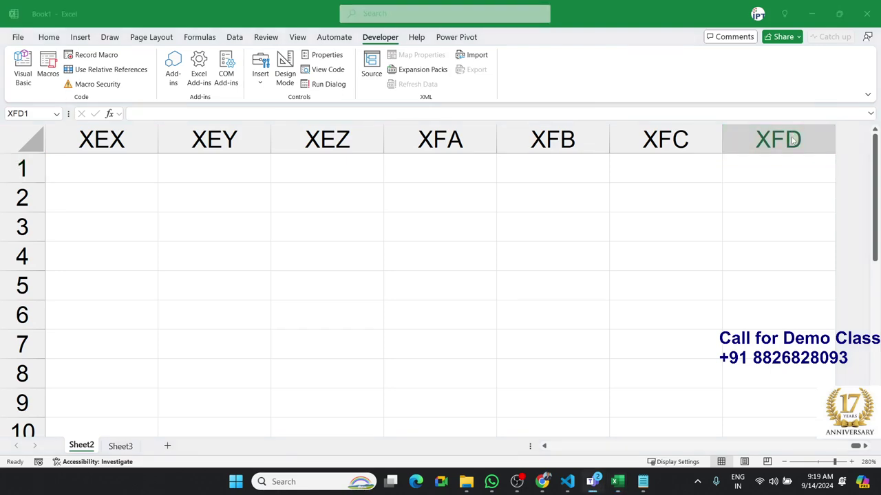
pyautogui.hotkey('alt', 'Tab')
# Rename the raj1 procedure to raju1.
pyautogui.hotkey('alt', 'F11')
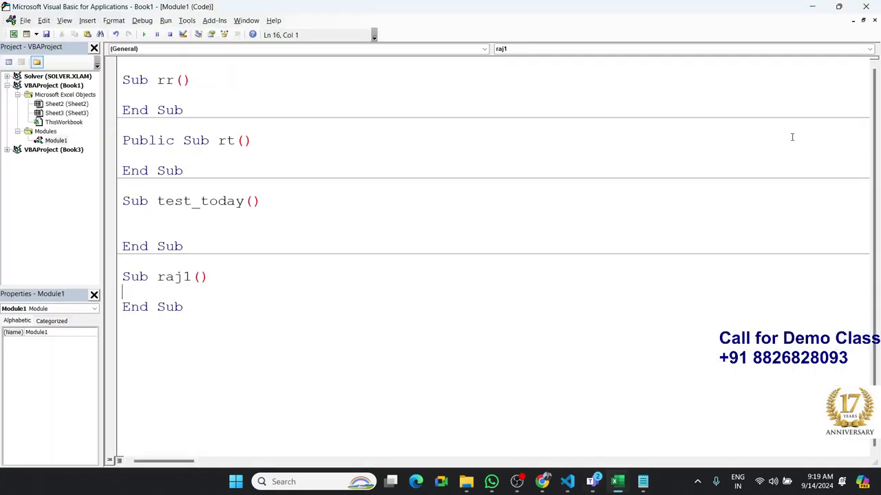
pyautogui.press('Right')
pyautogui.press('Right')
pyautogui.press('Right')
pyautogui.hotkey('shift', 'Right')
pyautogui.hotkey('shift', 'Right')
pyautogui.hotkey('shift', 'Right')
pyautogui.press('Right')
pyautogui.write('u')
# Move through Module1's procedures, then switch over to the Notepad notes.
pyautogui.press('Down')
pyautogui.press('Down')
pyautogui.press('Up')
pyautogui.press('Up')
pyautogui.press('Up')
pyautogui.press('Up')
pyautogui.click(122, 126)
pyautogui.press('Down')
pyautogui.press('Down')
pyautogui.press('Down')
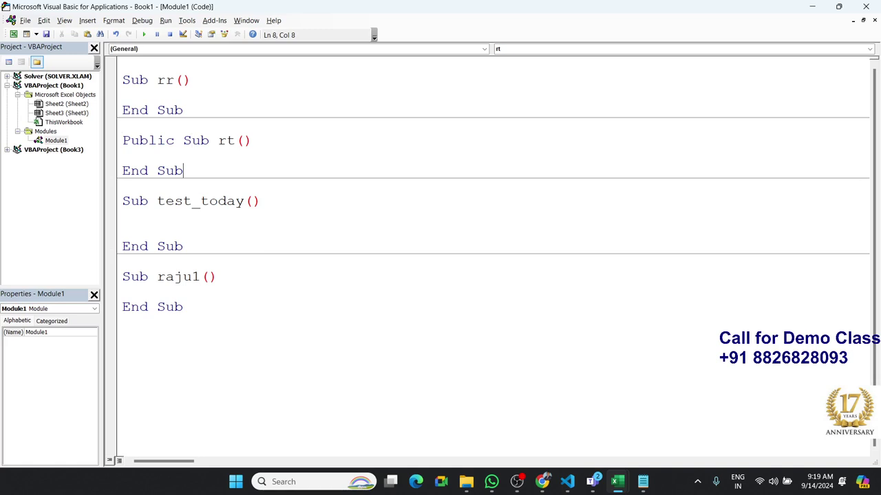
pyautogui.press('Down')
pyautogui.press('Down')
pyautogui.press('Down')
pyautogui.hotkey('alt', 'Tab')
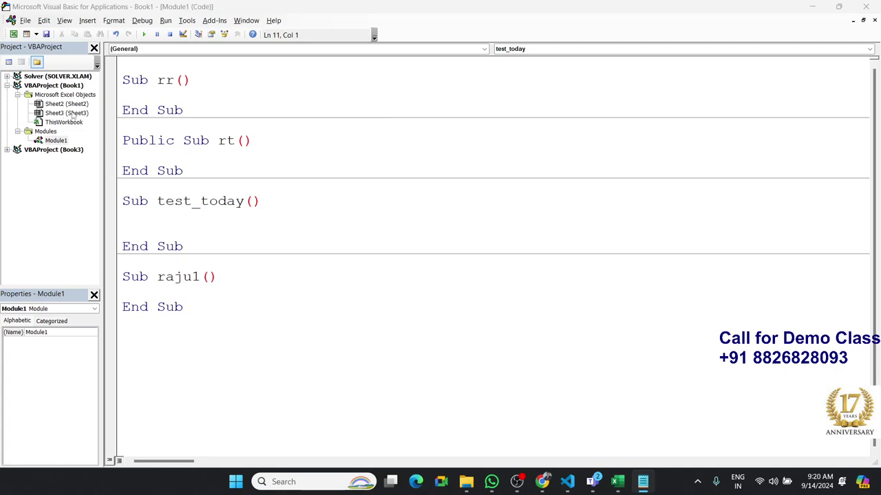
# Collapse and re-expand the VBAProject (Book1) tree, checking the Insert and View menus.
pyautogui.click(7, 85)
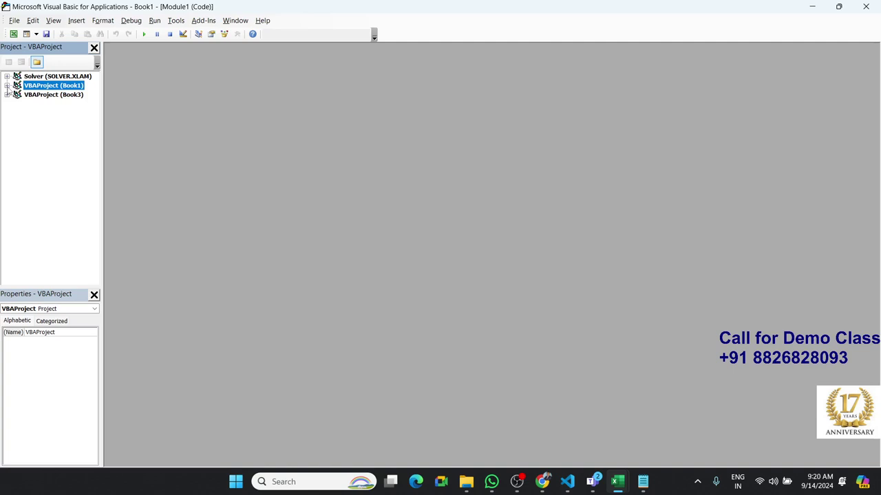
pyautogui.click(7, 85)
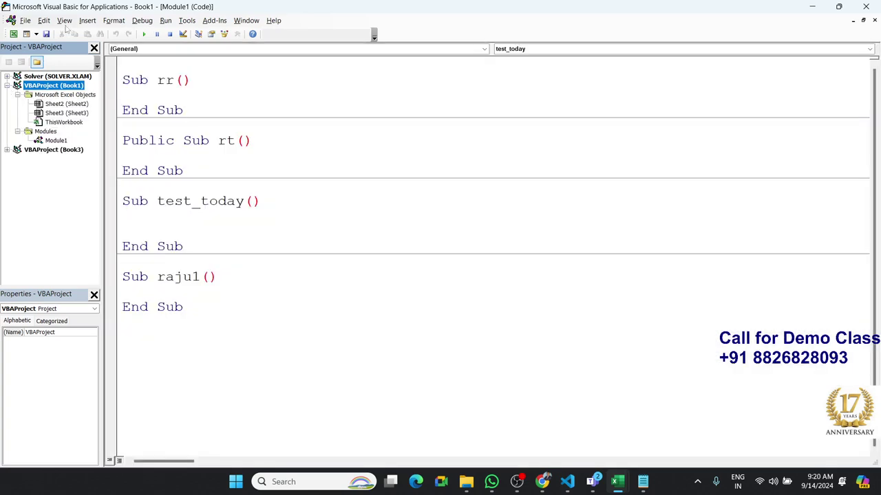
pyautogui.click(87, 21)
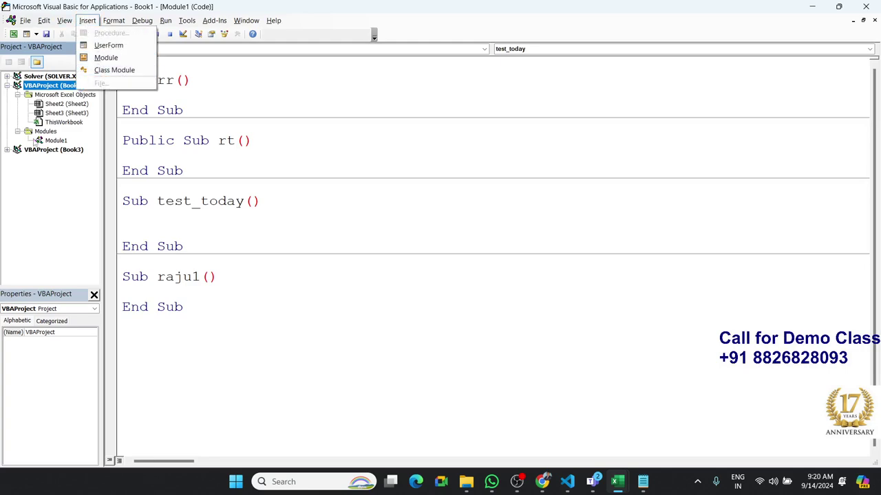
pyautogui.click(7, 87)
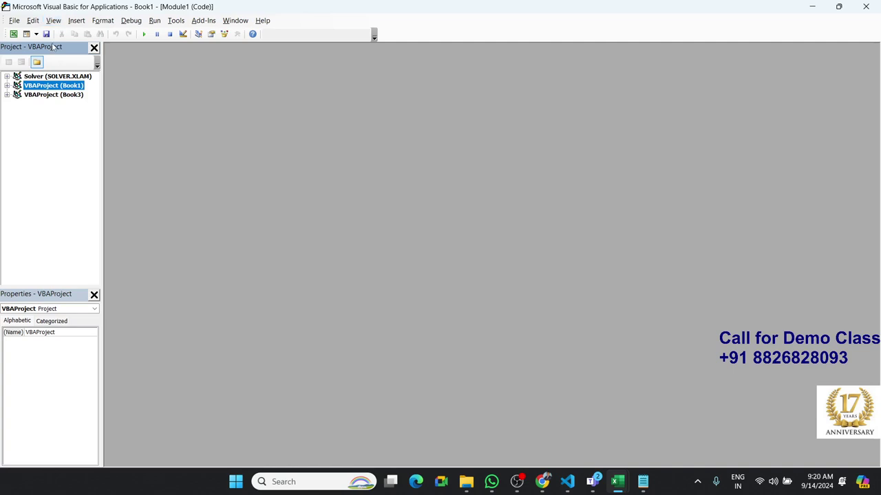
pyautogui.click(53, 20)
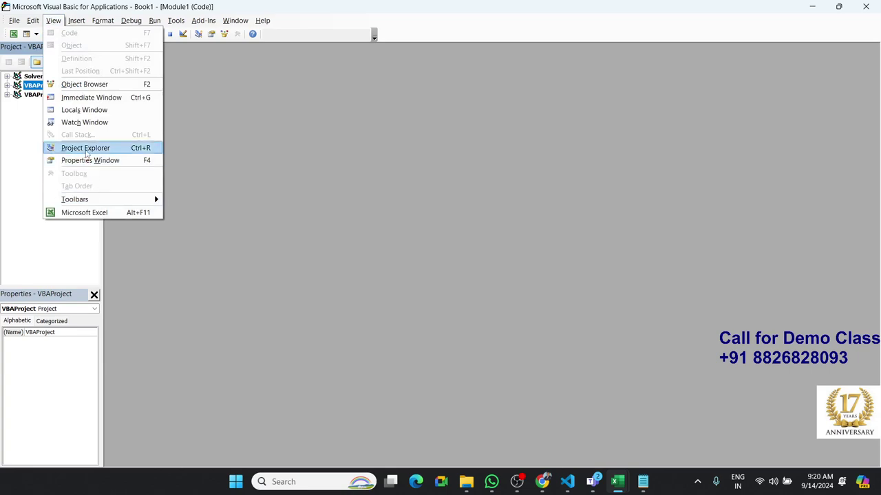
pyautogui.click(258, 128)
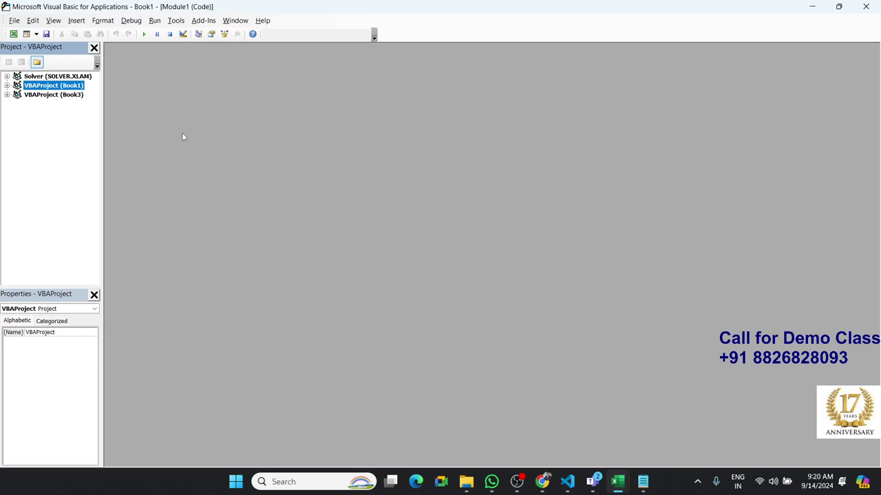
# Open Module1, delete all four old procedures, and start typing 'sun ex_1()'.
pyautogui.click(7, 85)
pyautogui.doubleClick(44, 140)
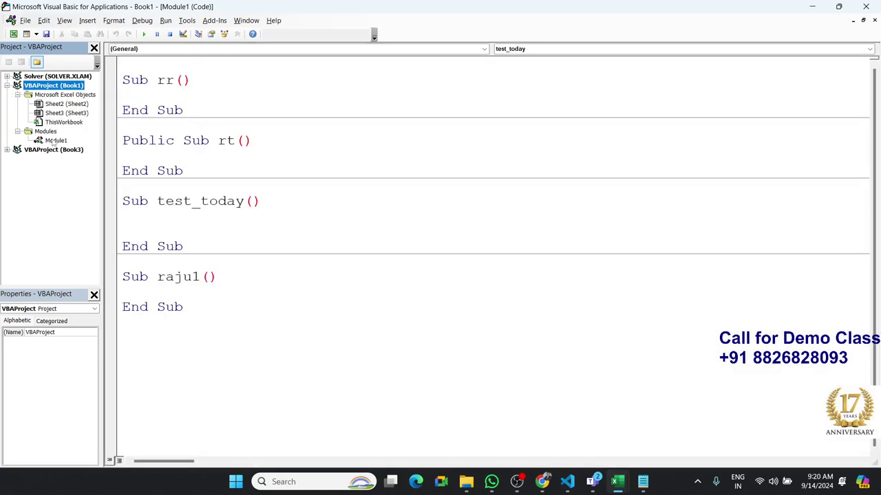
pyautogui.doubleClick(52, 141)
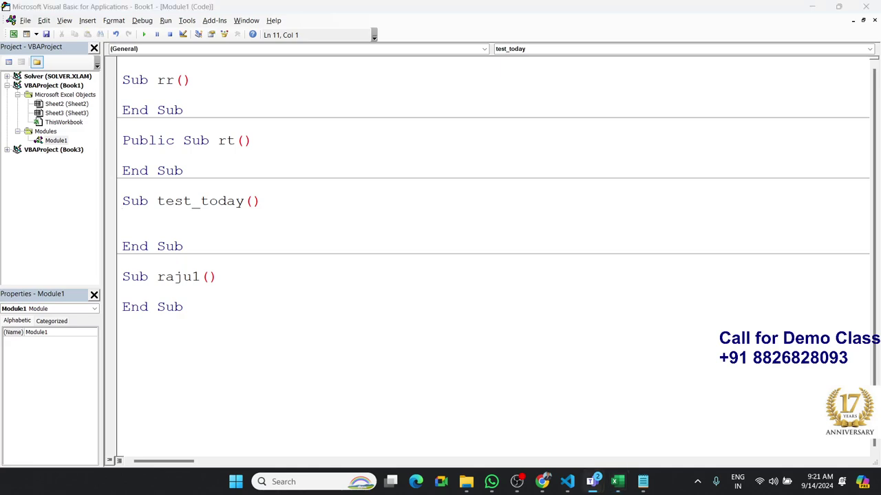
pyautogui.moveTo(196, 308); pyautogui.dragTo(104, 66)
pyautogui.press('Delete')
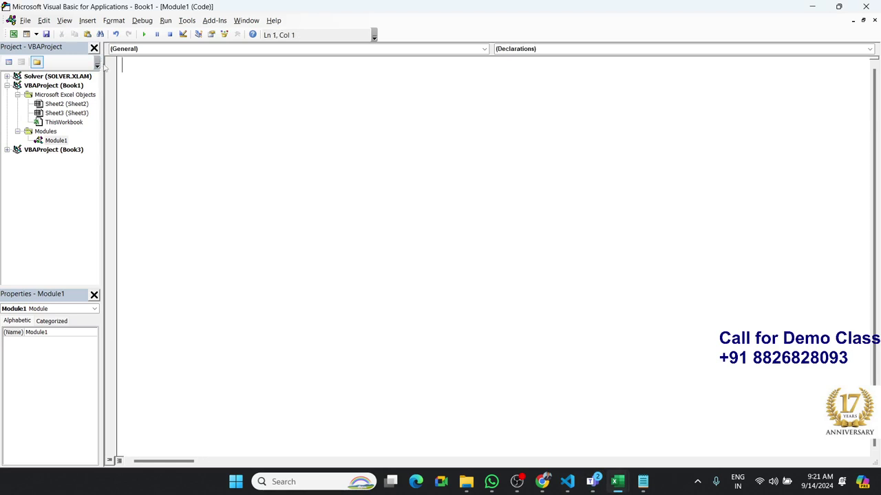
pyautogui.write('s')
pyautogui.write('un ex')
pyautogui.write('_1()')
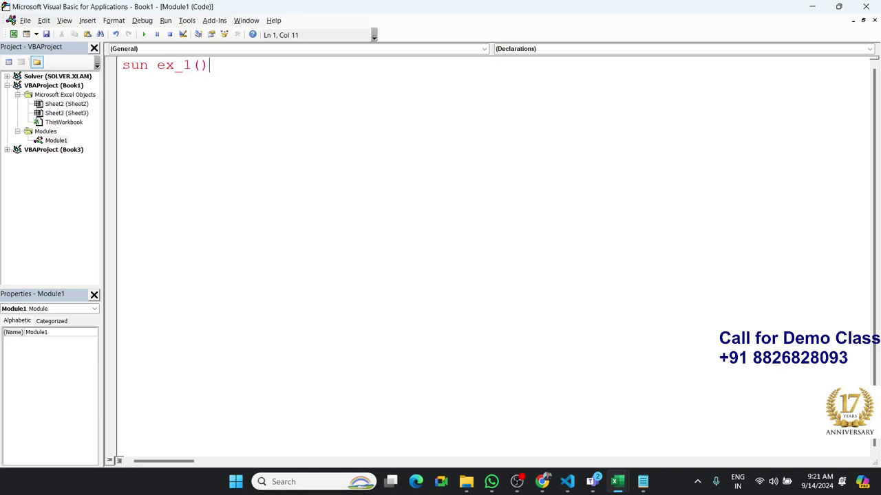
# Correct 'sun' to Sub ex_1() and complete the declaration, leaving blank body lines.
pyautogui.press('Left')
pyautogui.press('Left')
pyautogui.press('Left')
pyautogui.press('Left')
pyautogui.press('Left')
pyautogui.press('Left')
pyautogui.press('BackSpace')
pyautogui.write('b')
pyautogui.press('Return')
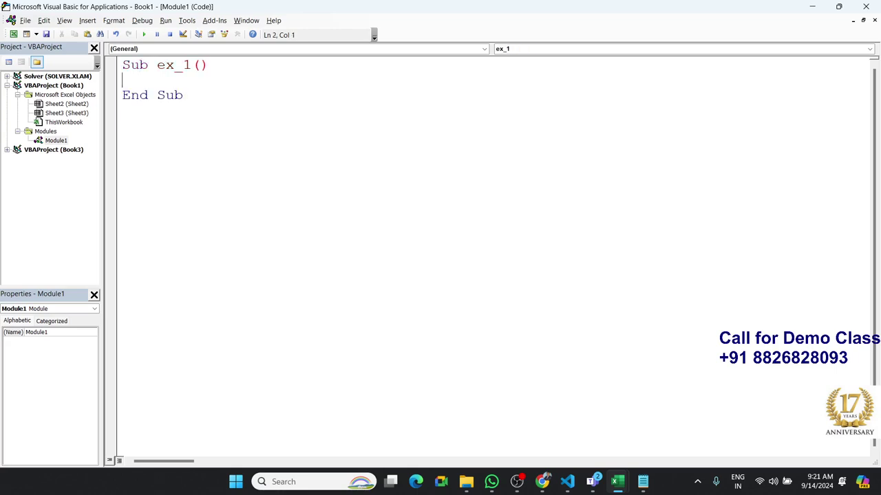
pyautogui.press('Return')
pyautogui.press('Return')
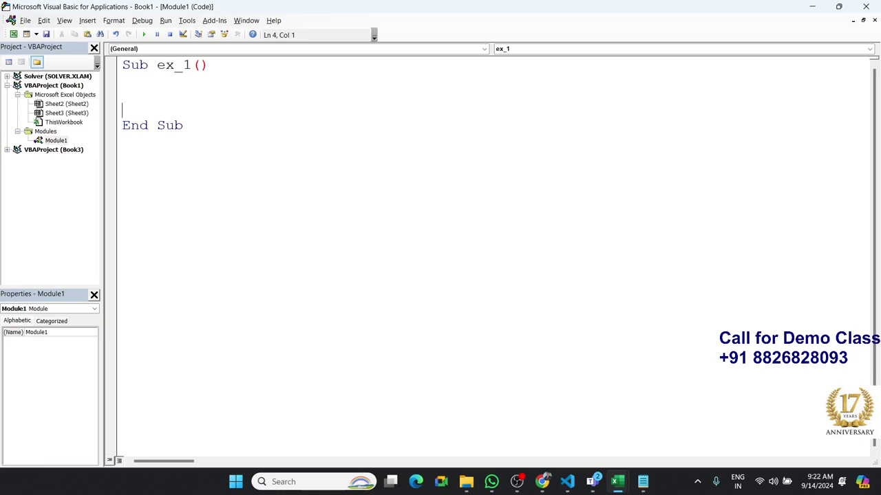
pyautogui.press('Return')
pyautogui.click(122, 95)
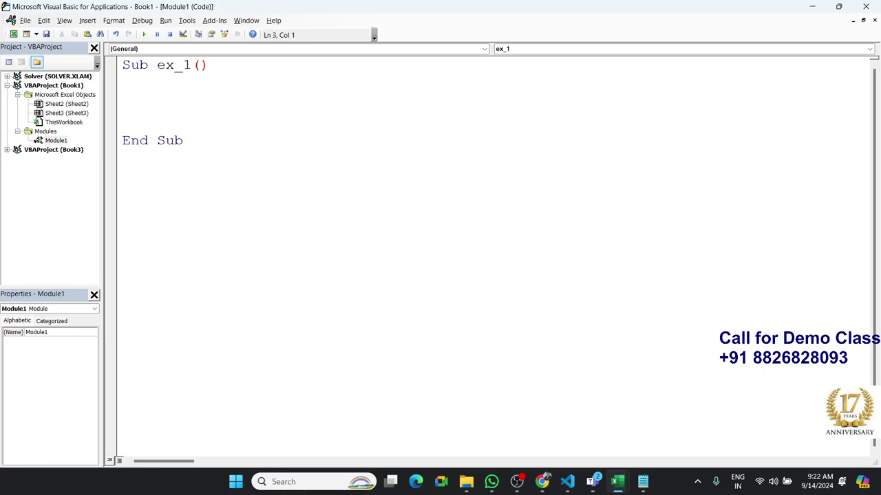
pyautogui.press('Up')
pyautogui.press('Up')
pyautogui.hotkey('shift', 'Down')
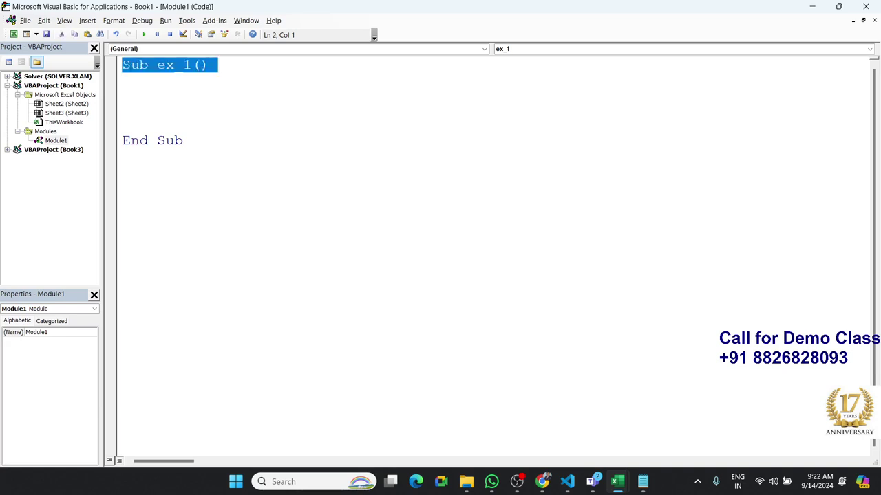
pyautogui.click(122, 80)
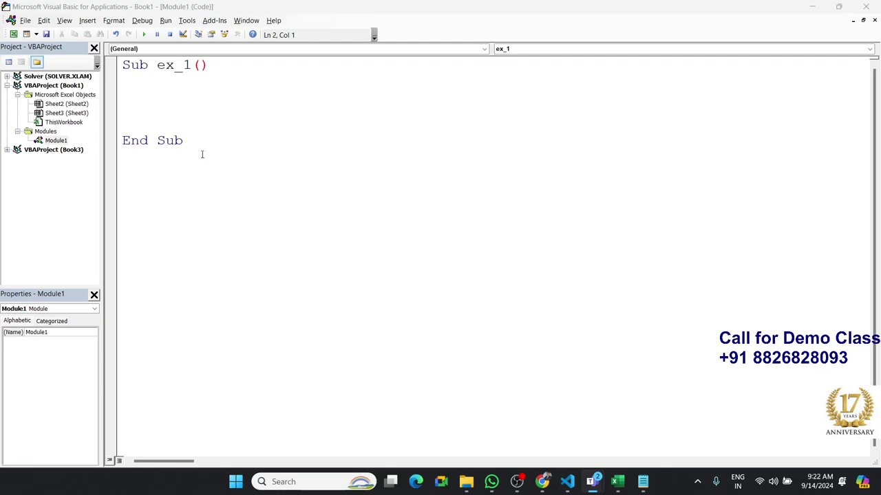
pyautogui.click(152, 77)
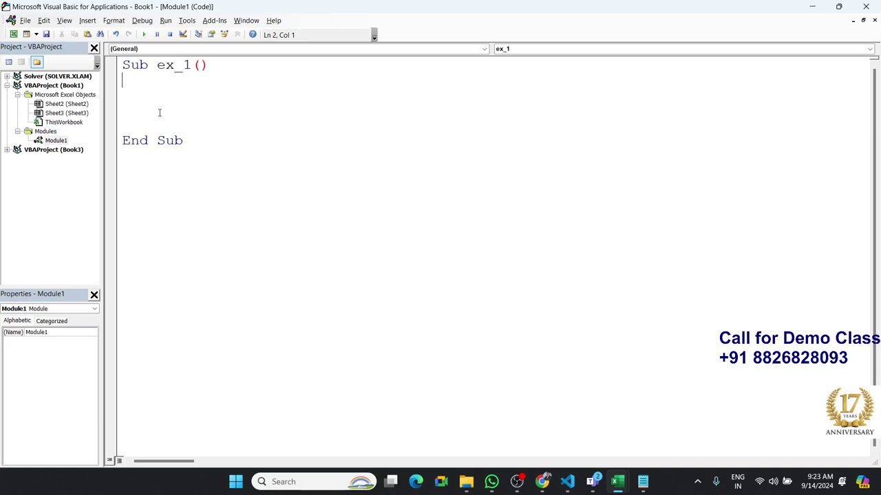
# Remove the extra blank lines inside ex_1.
pyautogui.press('Down')
pyautogui.press('Down')
pyautogui.press('Delete')
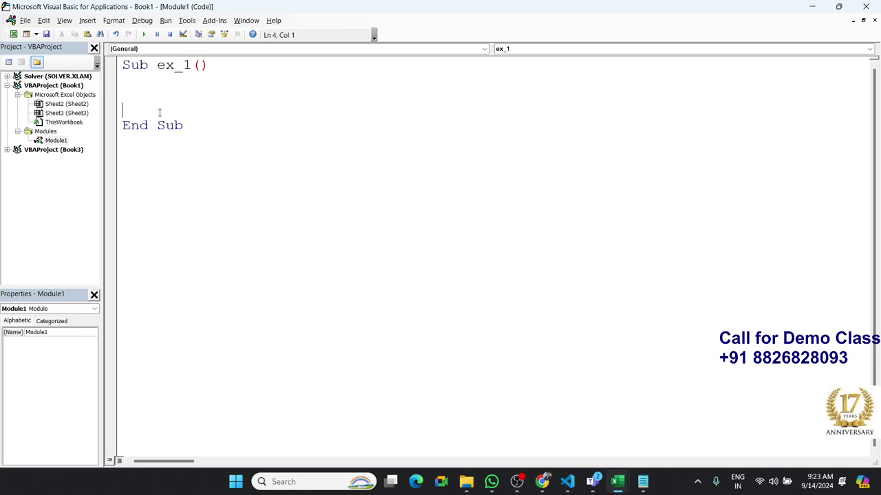
pyautogui.press('Delete')
pyautogui.press('Up')
pyautogui.press('Up')
pyautogui.press('Up')
pyautogui.press('Down')
# Write the ex_1 body: a = 10, b = 5, c = a + b, and MsgBox c.
pyautogui.write('a = 10')
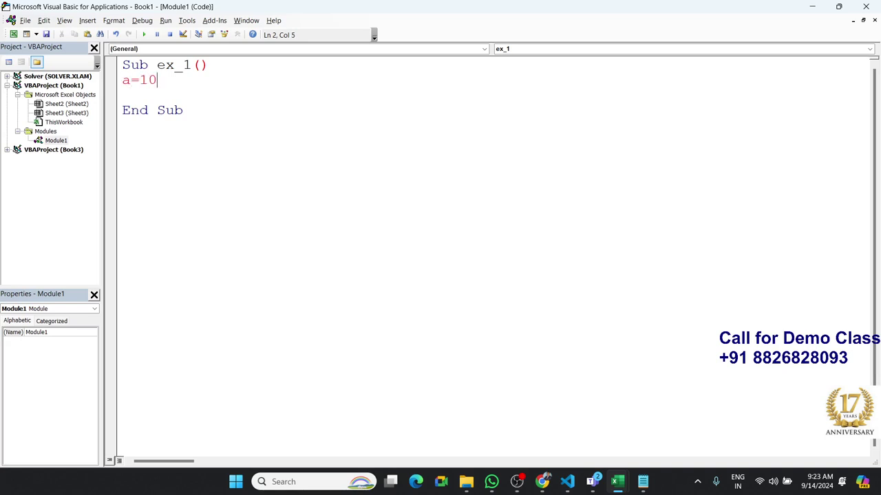
pyautogui.press('Return')
pyautogui.write('b = 5')
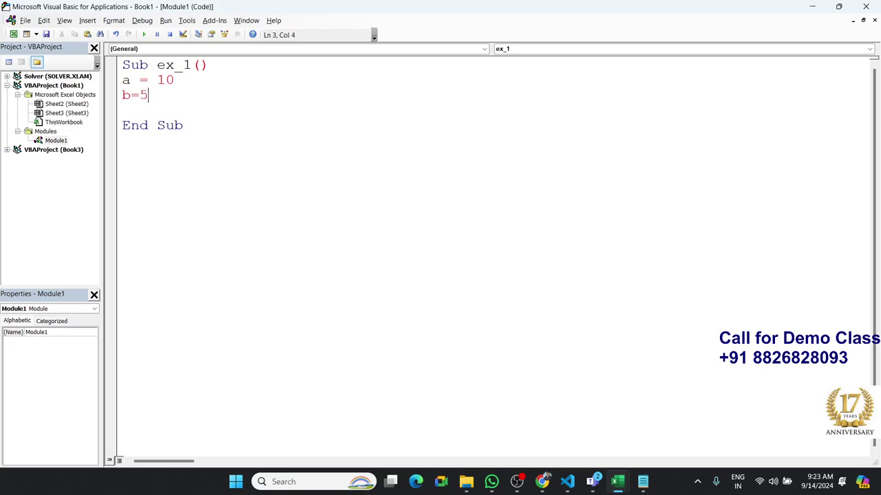
pyautogui.press('Return')
pyautogui.write('c=')
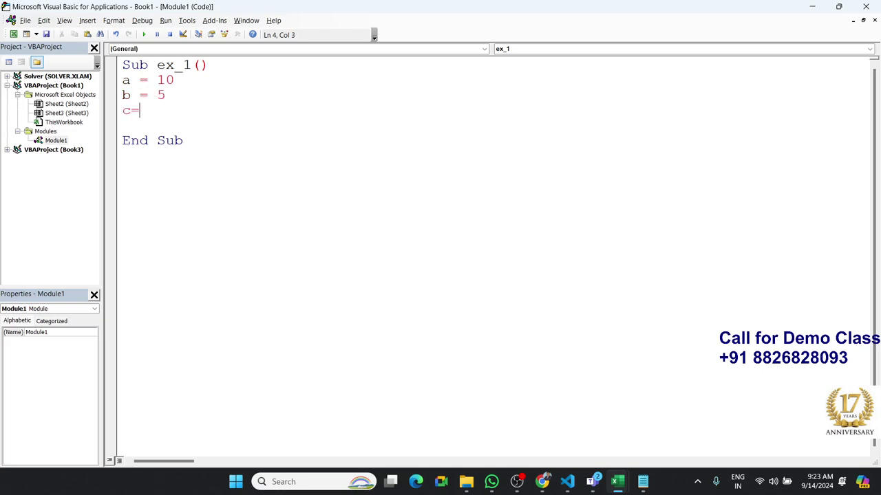
pyautogui.write('a+')
pyautogui.write('b')
pyautogui.press('Return')
pyautogui.write('m')
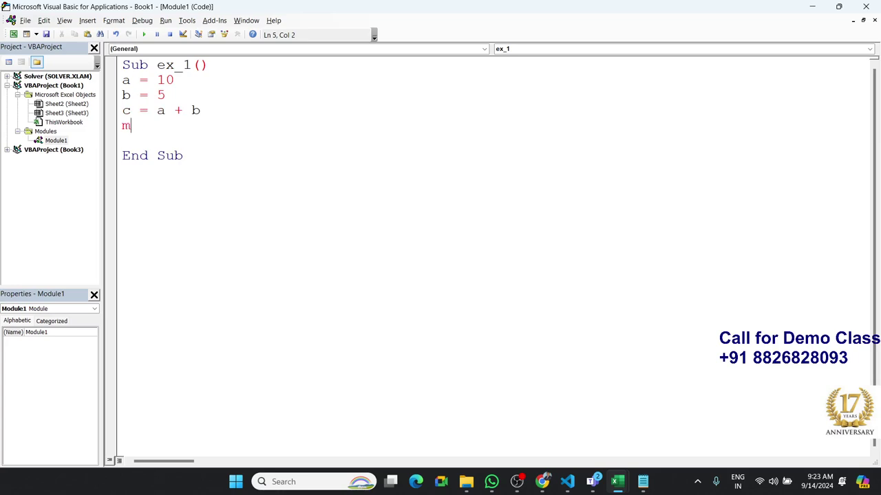
pyautogui.write('sg')
pyautogui.write('bo')
pyautogui.write('x c')
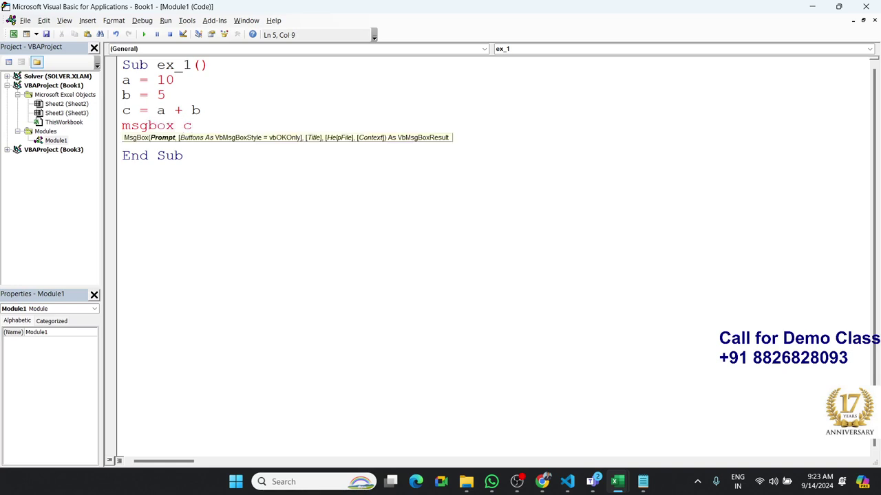
pyautogui.click(256, 95)
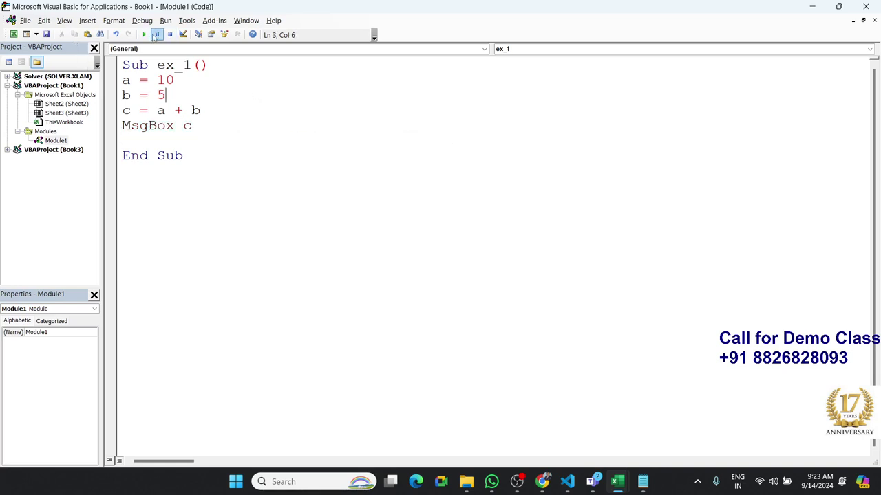
# Run ex_1, confirm its message shows 15, and highlight the assignment lines.
pyautogui.click(144, 35)
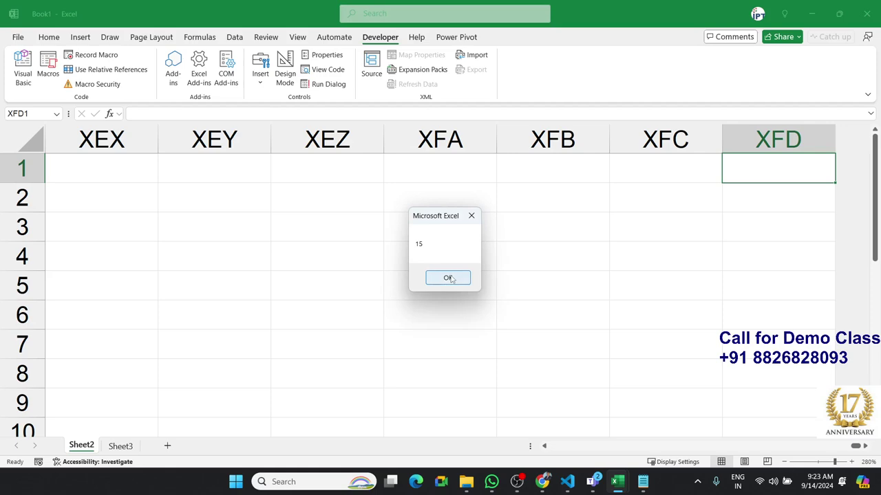
pyautogui.click(449, 278)
pyautogui.moveTo(124, 81); pyautogui.dragTo(129, 111)
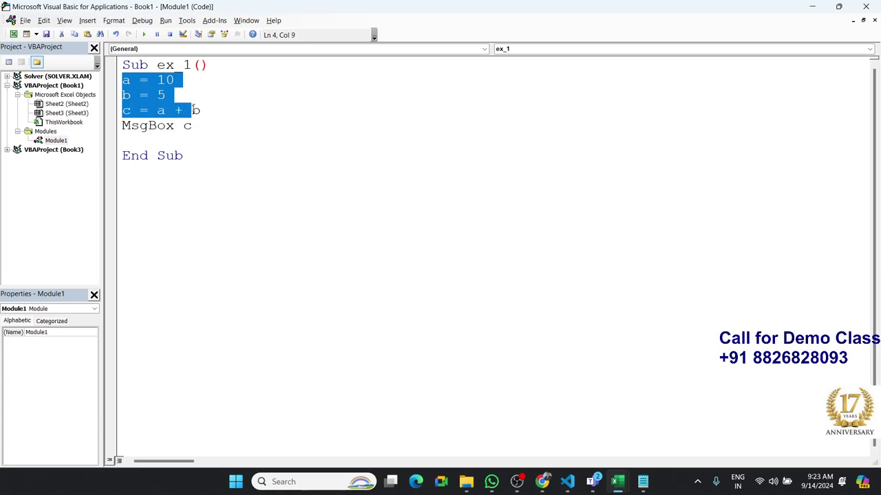
pyautogui.moveTo(130, 110); pyautogui.dragTo(209, 109)
pyautogui.click(233, 81)
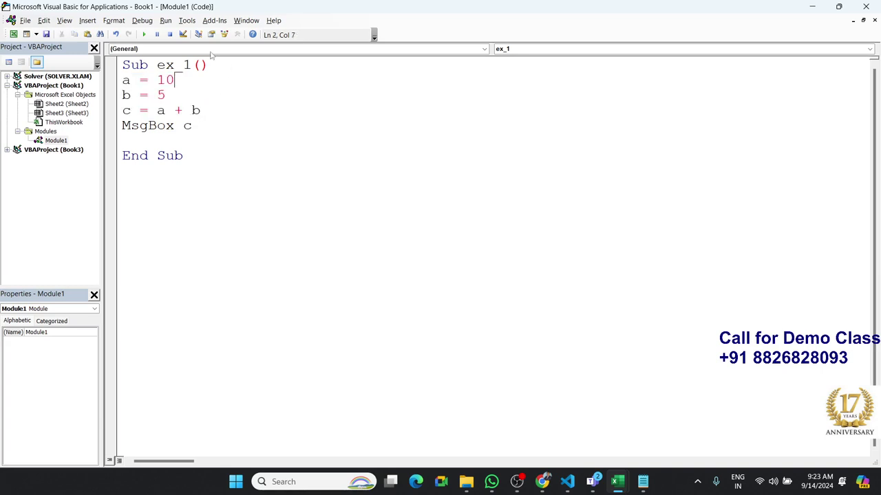
# Browse the editor's Tools menu with Alt+T.
pyautogui.hotkey('alt', 't')
pyautogui.press('Right')
pyautogui.press('Left')
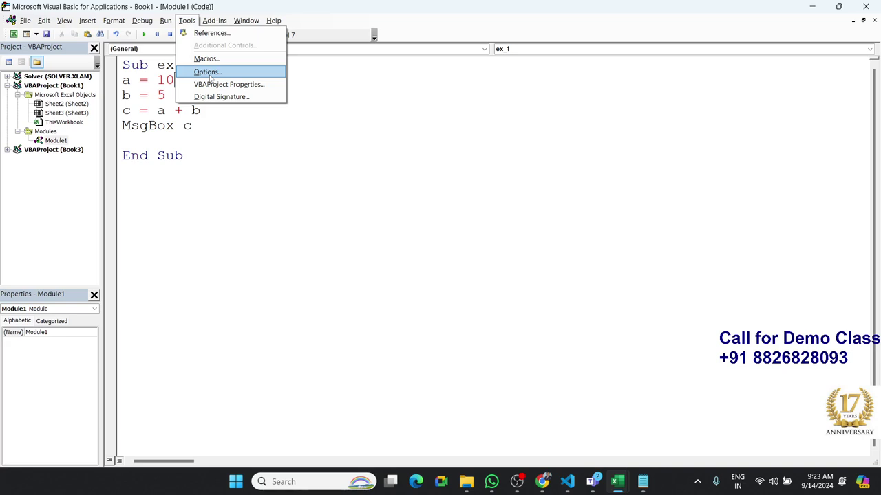
pyautogui.click(209, 73)
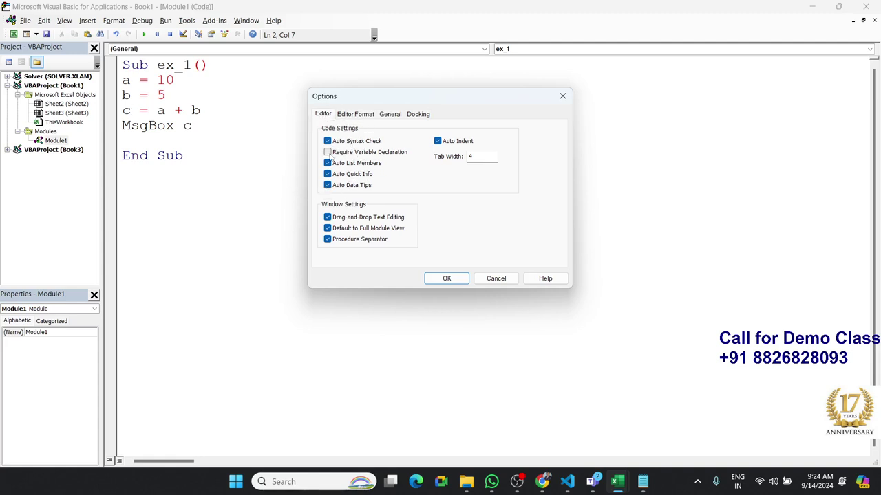
pyautogui.click(496, 278)
pyautogui.click(193, 189)
# Add a new macro Sub ex_2() containing MsgBox 10+15 below ex_1.
pyautogui.press('Return')
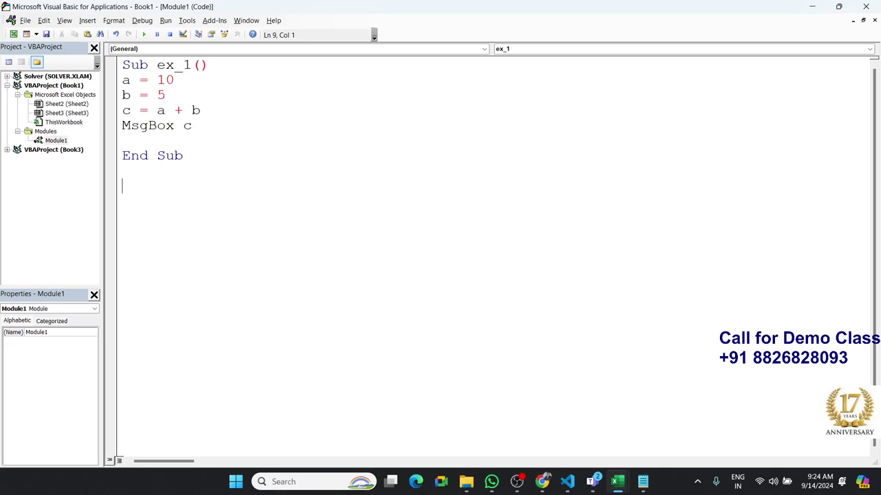
pyautogui.write('sub ')
pyautogui.write('ex_')
pyautogui.write('2()')
pyautogui.press('Return')
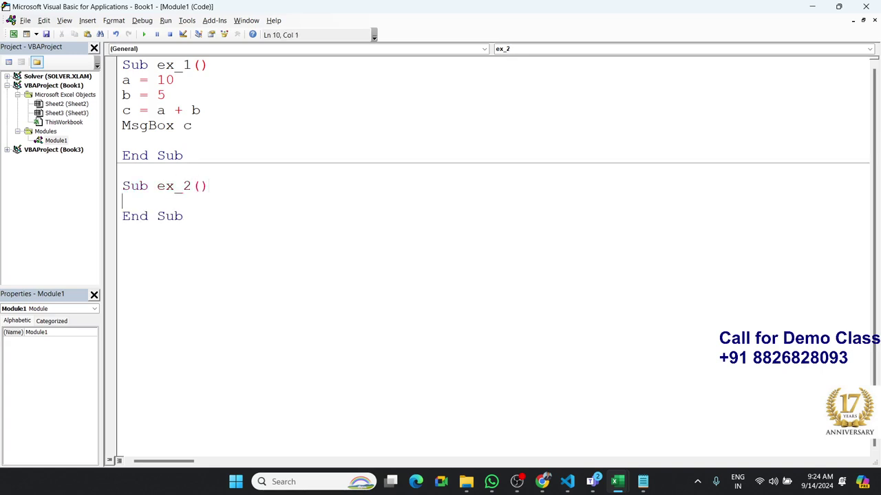
pyautogui.press('Return')
pyautogui.write('ms')
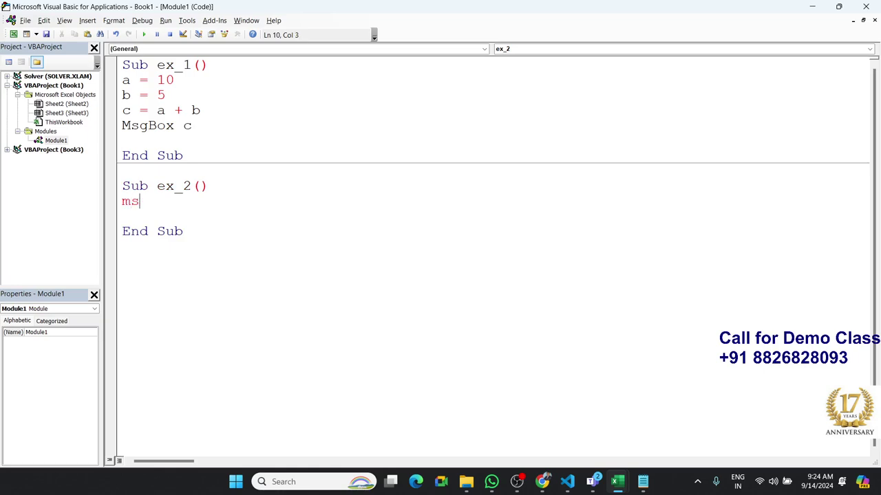
pyautogui.write('gbox ')
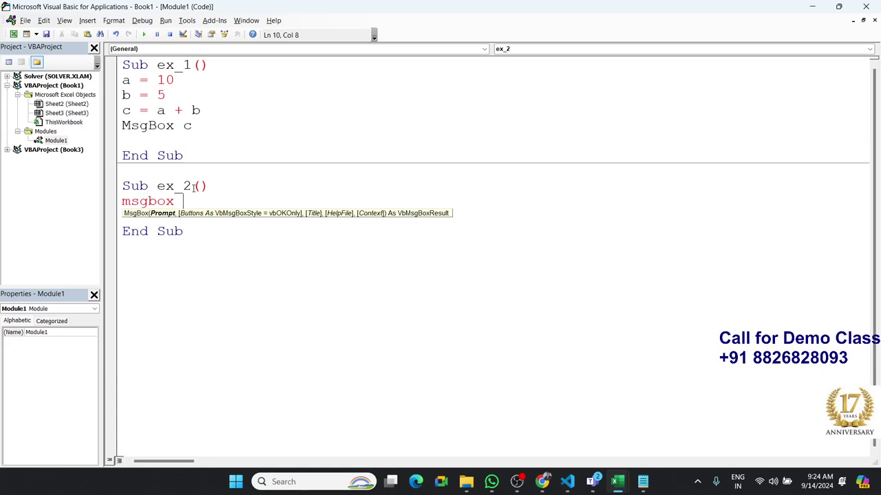
pyautogui.write('10+15')
# Run ex_2 and confirm the message box shows 25.
pyautogui.click(223, 245)
pyautogui.click(209, 227)
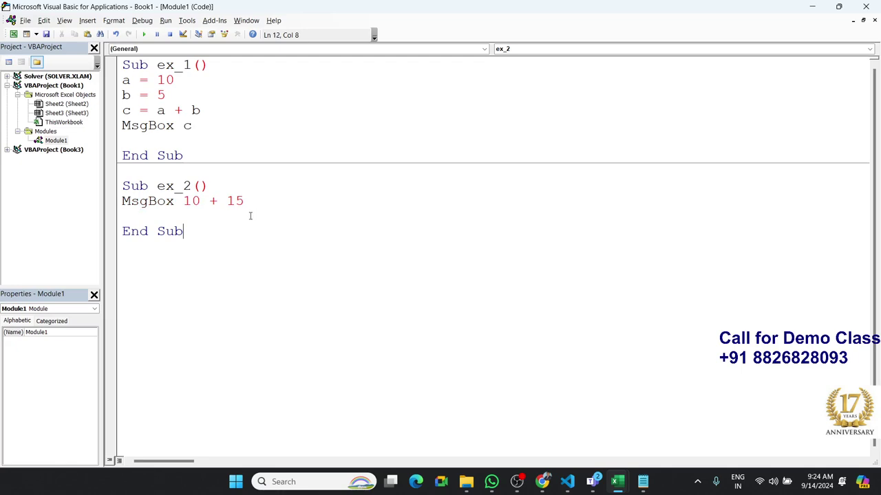
pyautogui.click(250, 216)
pyautogui.click(144, 34)
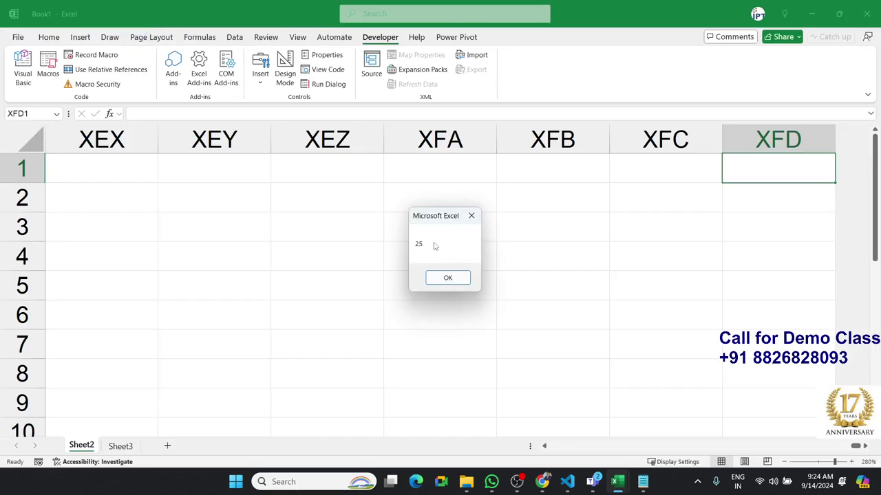
pyautogui.click(447, 277)
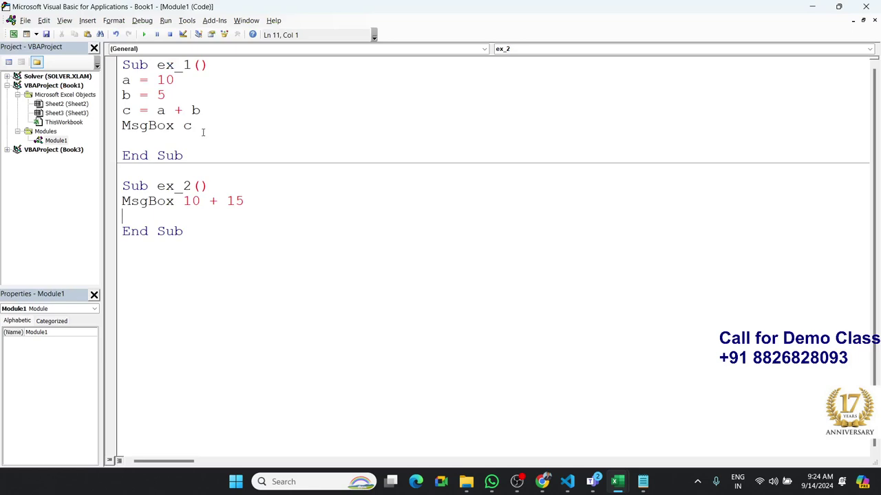
# Highlight the ex_1 lines, then bring up the Notepad example code.
pyautogui.moveTo(203, 129); pyautogui.dragTo(122, 80)
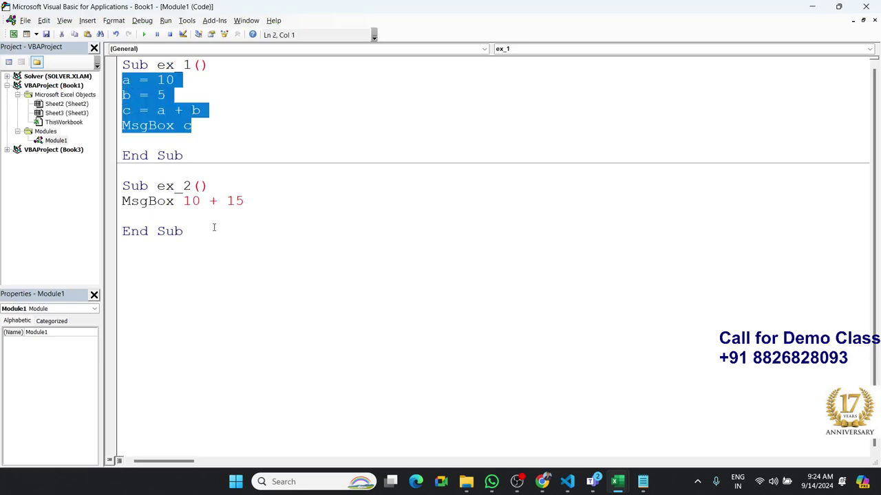
pyautogui.moveTo(214, 228); pyautogui.dragTo(144, 201)
pyautogui.click(147, 220)
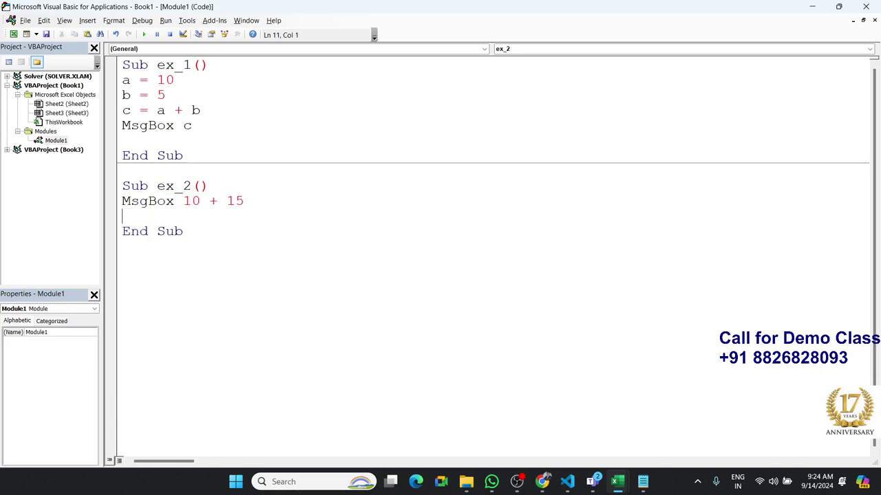
pyautogui.click(643, 482)
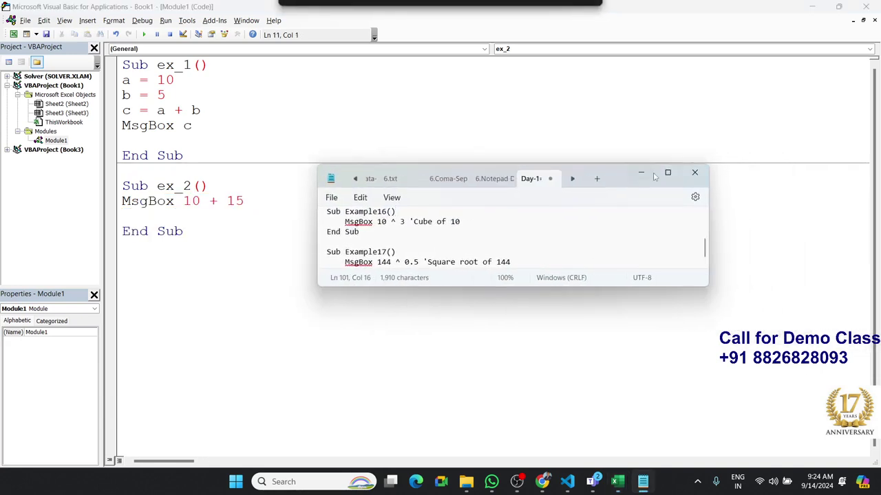
# Maximize Notepad and highlight the Example2 macro in Day-1= Code.txt.
pyautogui.click(668, 172)
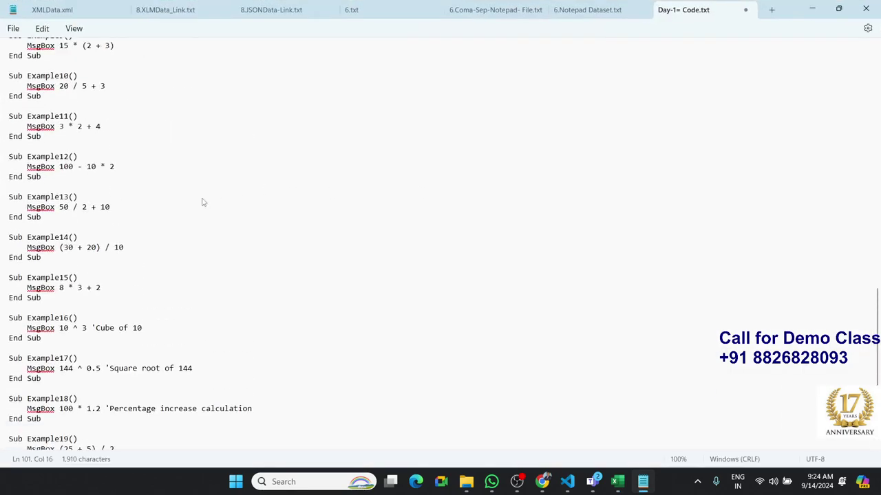
pyautogui.scroll(3, 203, 202)
pyautogui.scroll(9, 203, 202)
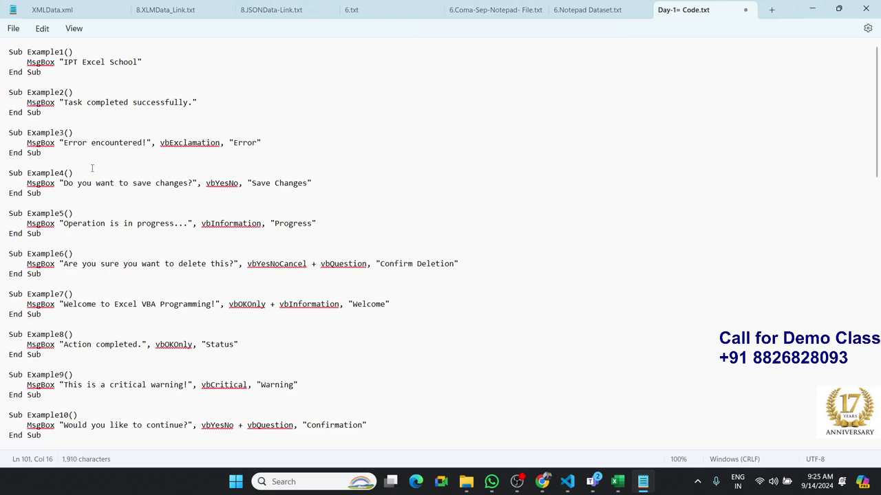
pyautogui.moveTo(9, 82)
pyautogui.mouseDown()
pyautogui.moveTo(12, 120)
pyautogui.moveTo(41, 123)
pyautogui.mouseUp()
pyautogui.click(59, 122)
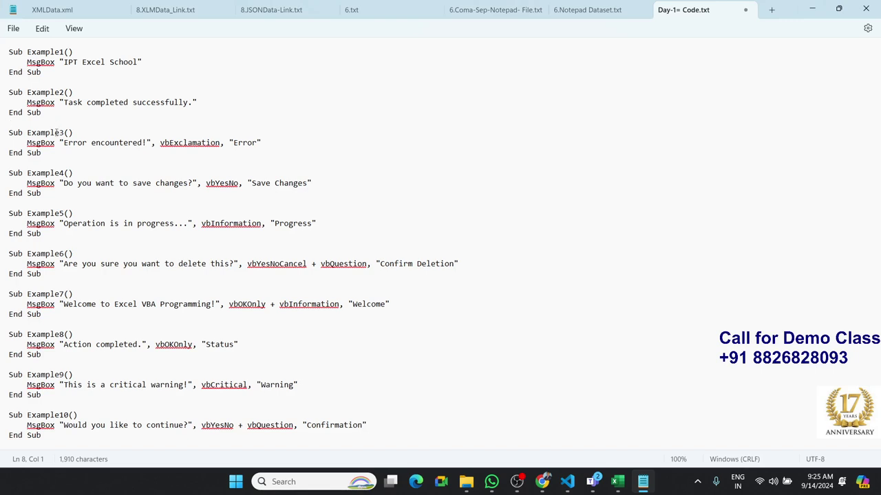
# Highlight the expression (8 + 2) * 5 in the Notepad examples.
pyautogui.scroll(-4, 182, 213)
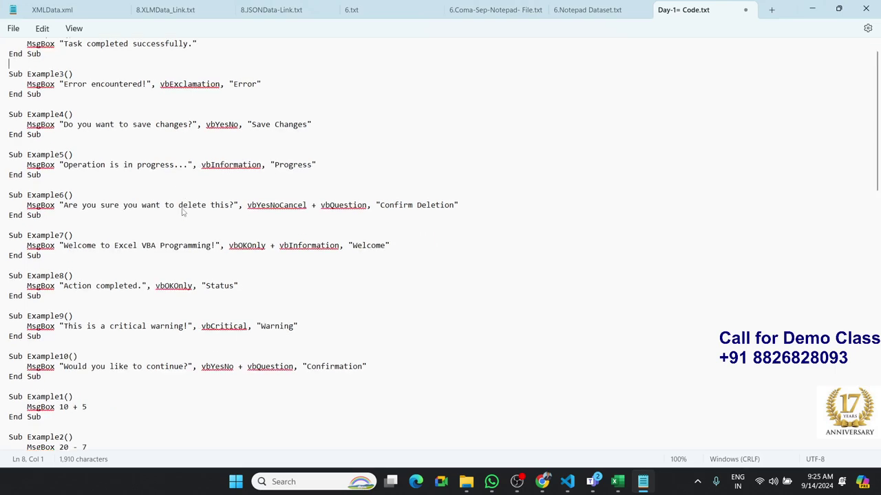
pyautogui.scroll(-9, 182, 212)
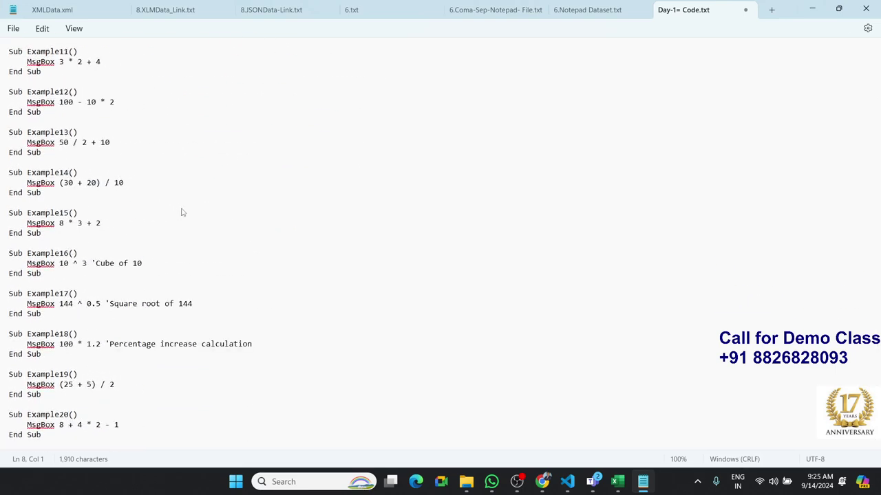
pyautogui.scroll(1, 183, 213)
pyautogui.scroll(3, 183, 212)
pyautogui.scroll(2, 182, 212)
pyautogui.scroll(2, 182, 212)
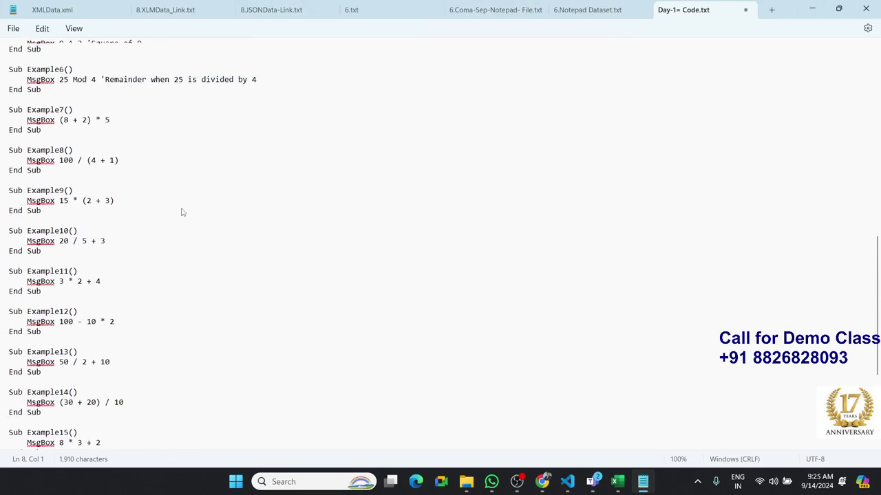
pyautogui.moveTo(60, 143); pyautogui.dragTo(117, 150)
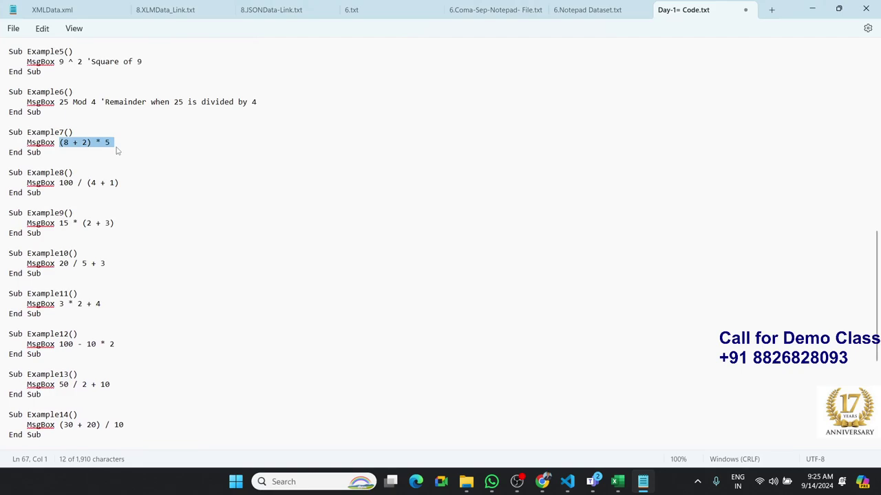
pyautogui.click(72, 151)
pyautogui.click(89, 143)
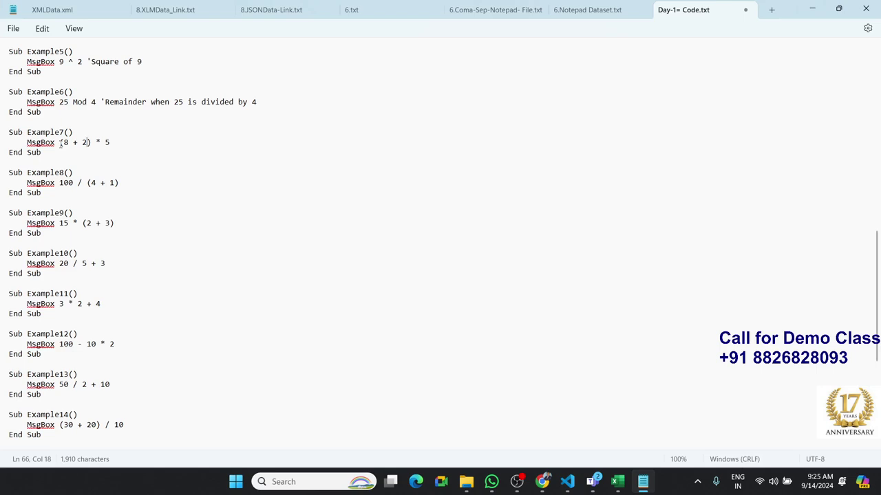
pyautogui.moveTo(60, 142); pyautogui.dragTo(93, 152)
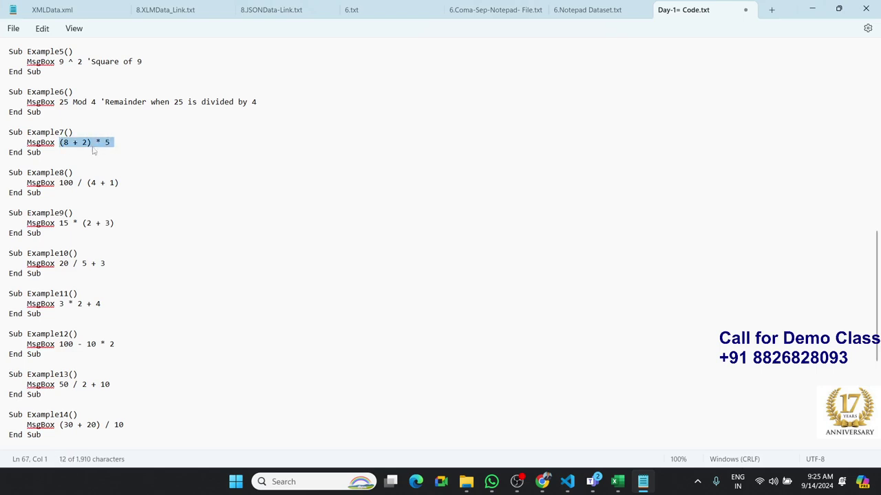
pyautogui.click(61, 144)
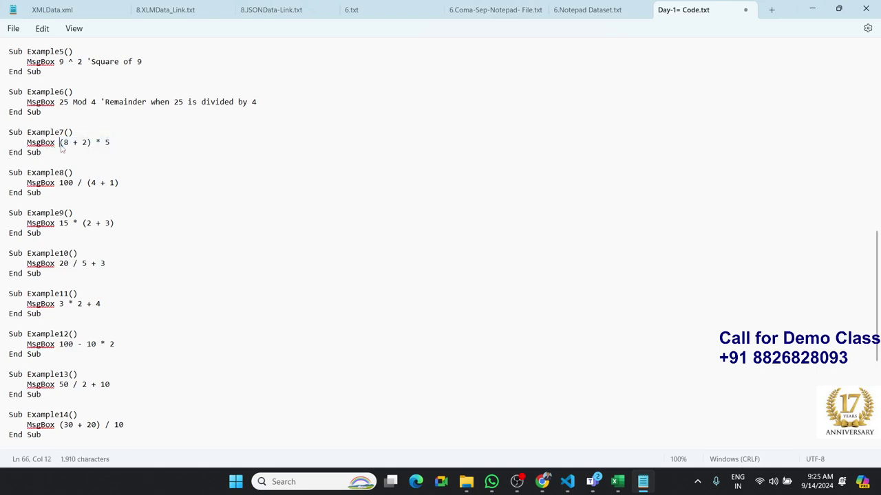
# Compare ex_1 in the VBA editor with the first three Notepad examples, then close Notepad.
pyautogui.hotkey('alt', 'Tab')
pyautogui.moveTo(203, 137); pyautogui.dragTo(115, 69)
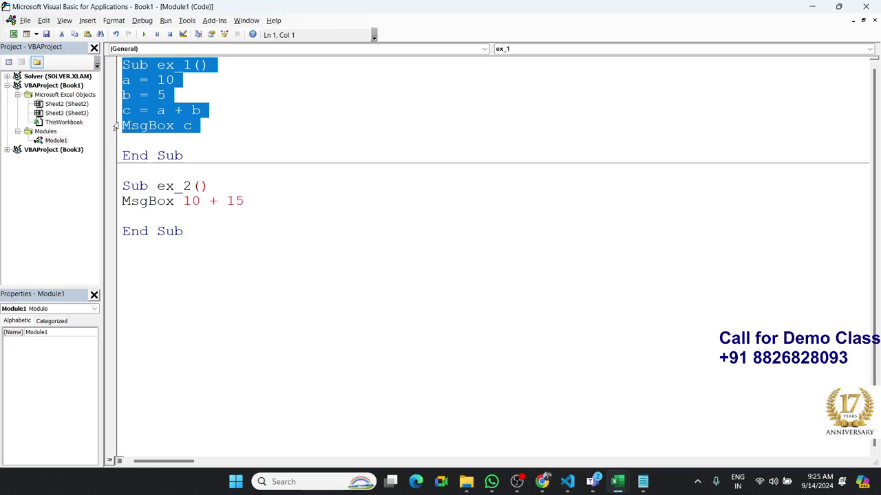
pyautogui.hotkey('alt', 'Tab')
pyautogui.scroll(4, 187, 146)
pyautogui.scroll(5, 187, 146)
pyautogui.scroll(5, 188, 150)
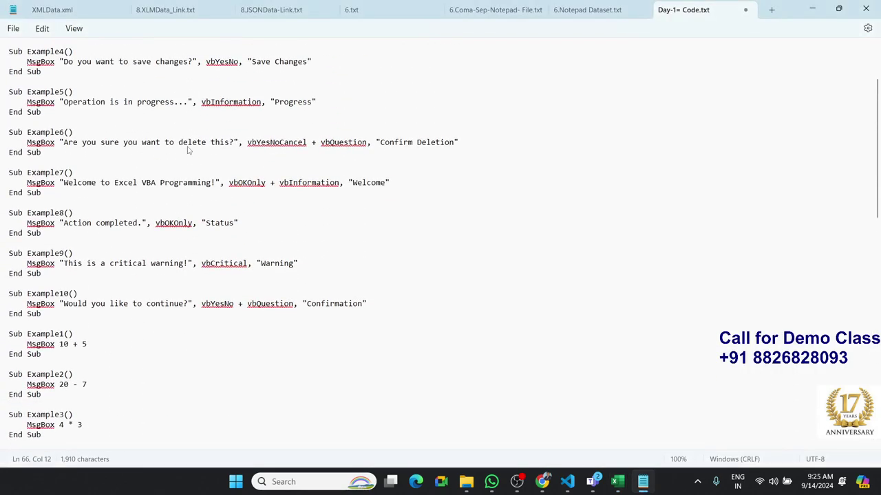
pyautogui.scroll(3, 188, 150)
pyautogui.scroll(1, 188, 150)
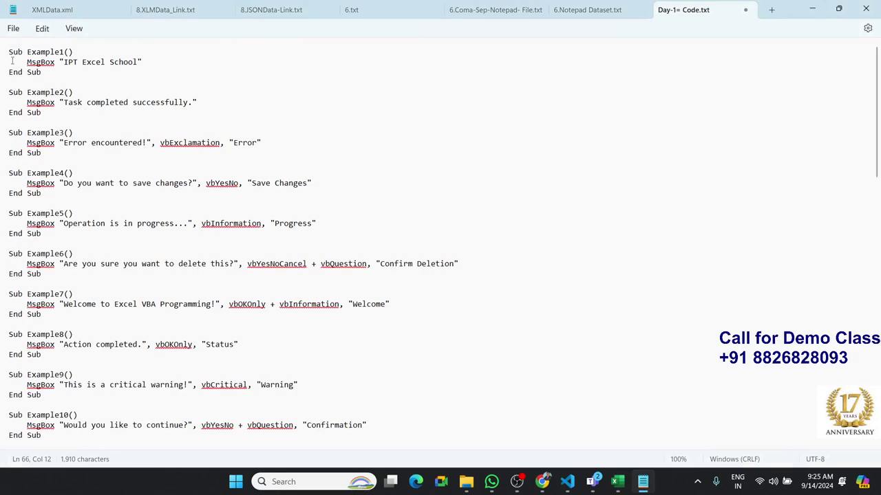
pyautogui.moveTo(9, 53); pyautogui.dragTo(46, 173)
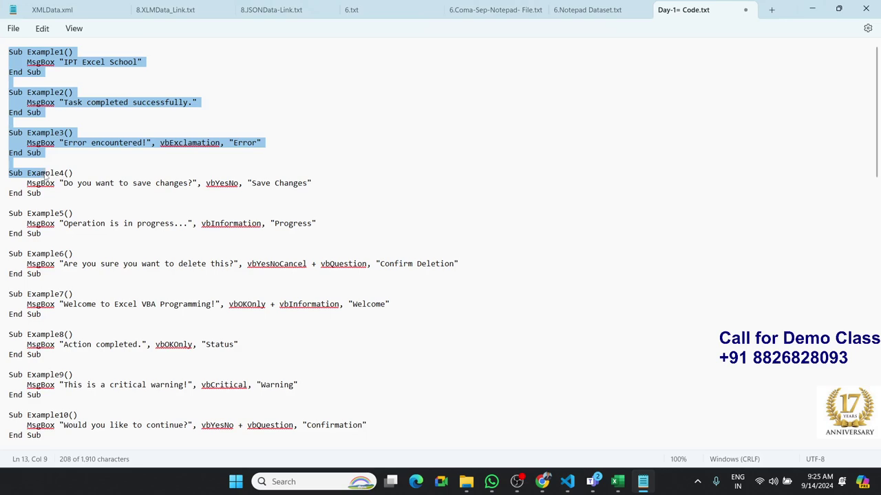
pyautogui.click(869, 9)
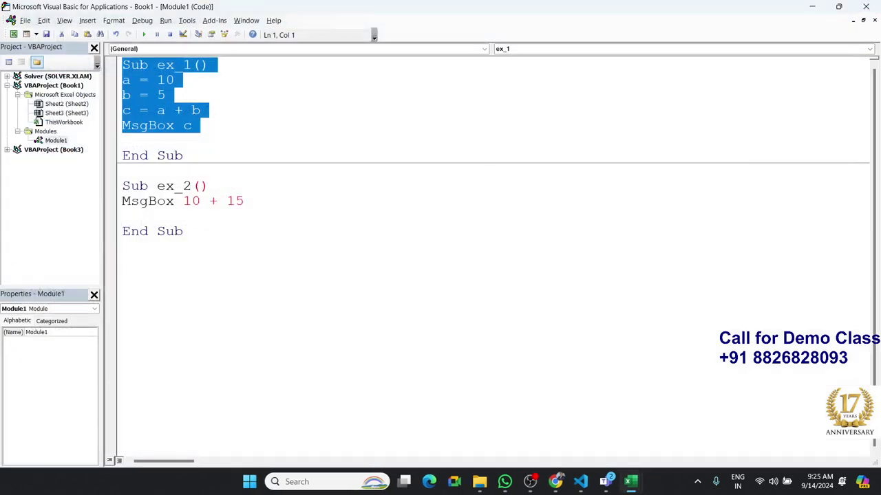